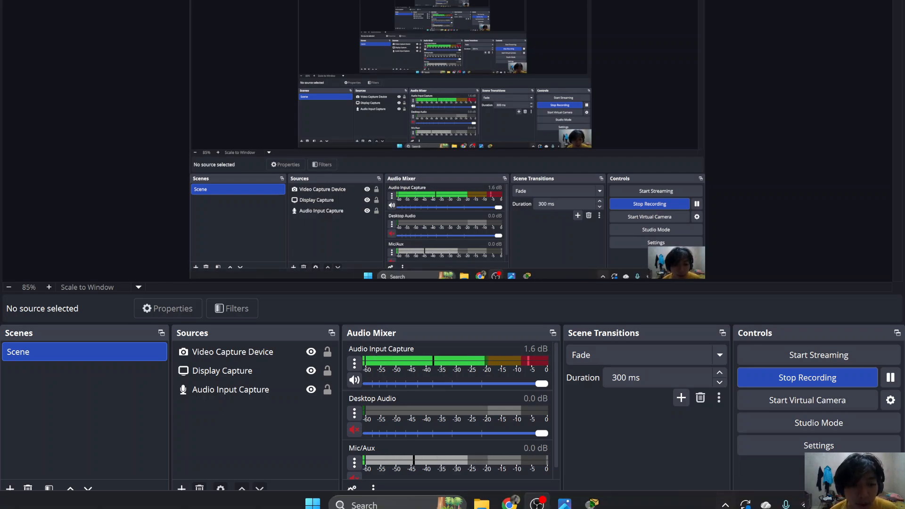
- Bring the Packet Tracer window, waiting at its User Profile prompt, to the front
{"action": "left_click", "coordinate": [548, 452]}
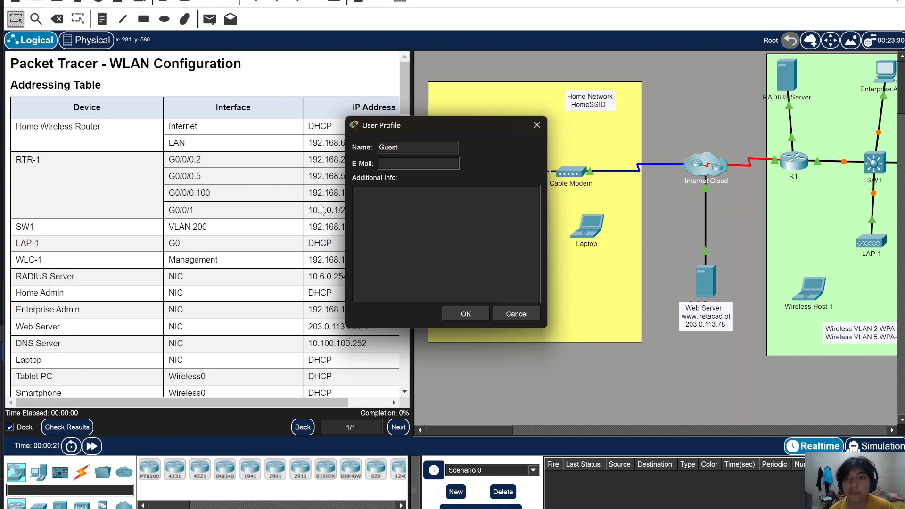
- Replace the Guest profile name with your own name and confirm it
{"action": "double_click", "coordinate": [416, 149]}
{"action": "type", "text": "\\"}
{"action": "type", "text": "azheef Zinhi"}
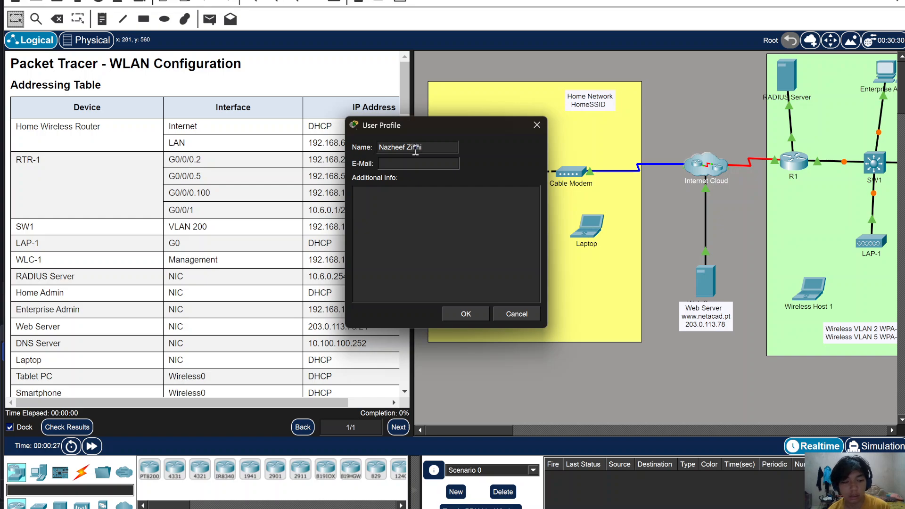
{"action": "key", "text": "Return"}
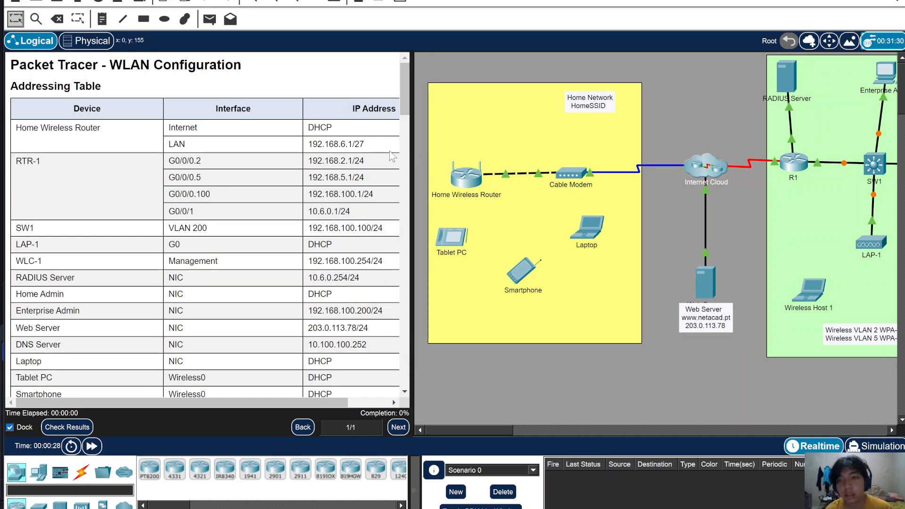
- Widen the instructions panel and pan the workspace between the Home and Enterprise networks
{"action": "left_click_drag", "start_coordinate": [411, 215], "coordinate": [424, 214]}
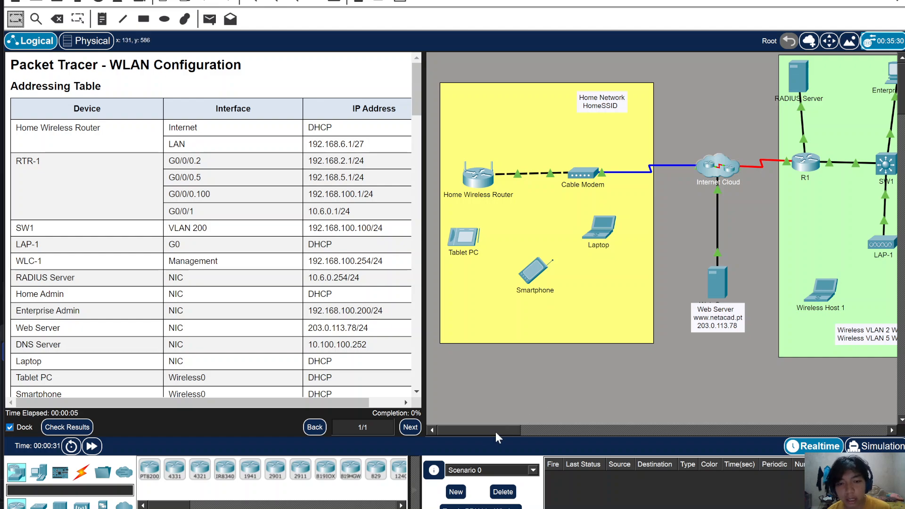
{"action": "left_click_drag", "start_coordinate": [496, 429], "coordinate": [474, 438]}
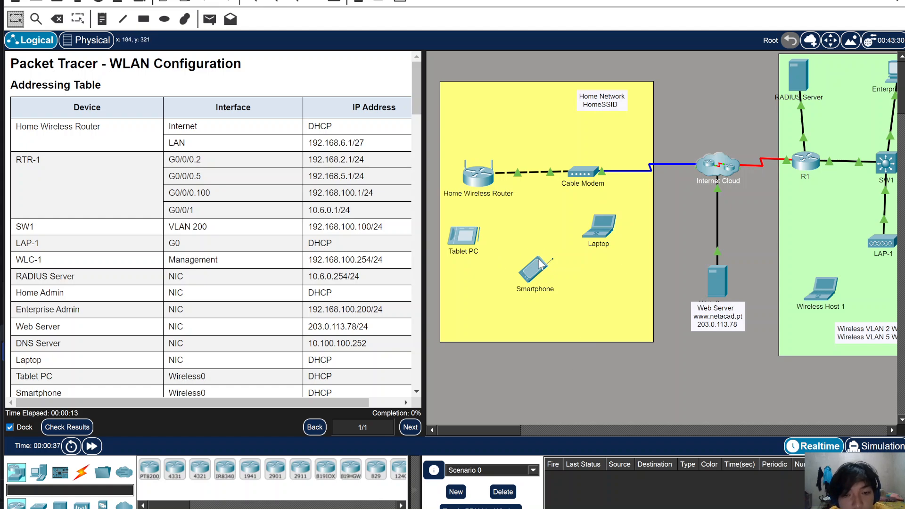
{"action": "left_click_drag", "start_coordinate": [503, 430], "coordinate": [534, 428]}
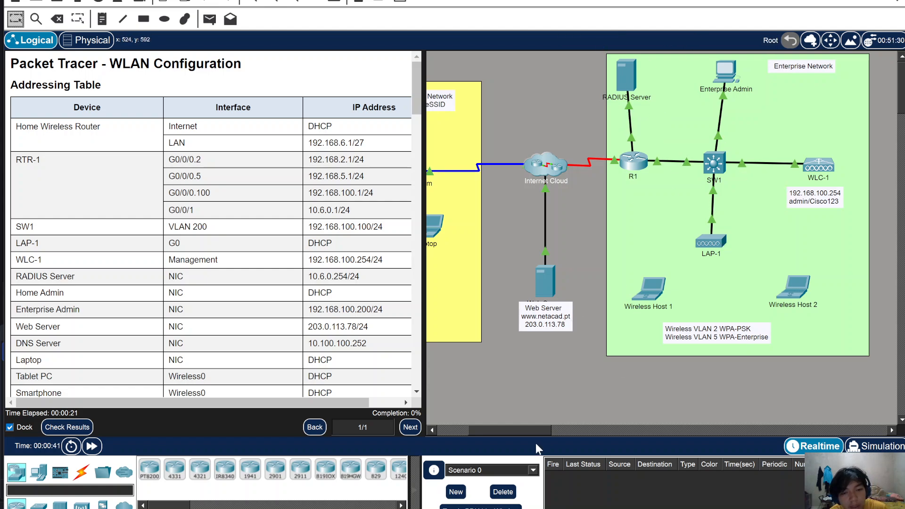
{"action": "left_click_drag", "start_coordinate": [516, 434], "coordinate": [465, 439]}
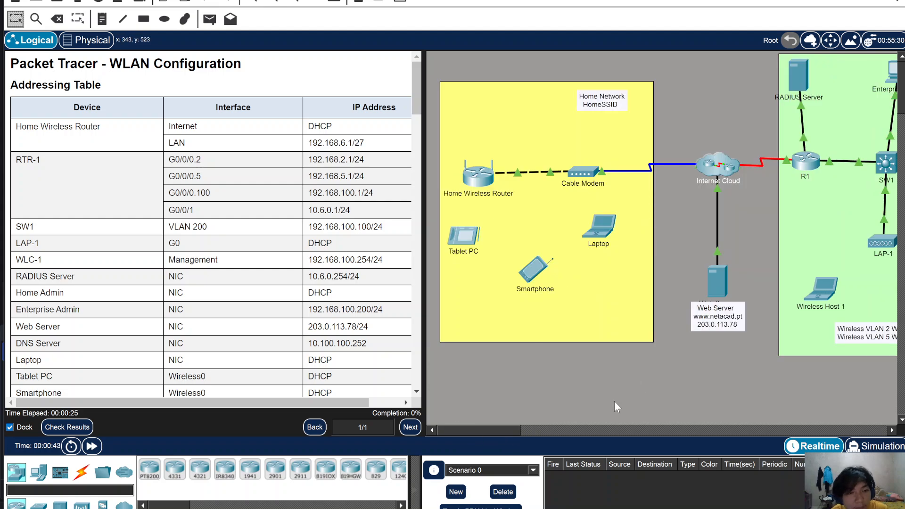
{"action": "left_click_drag", "start_coordinate": [520, 429], "coordinate": [561, 431]}
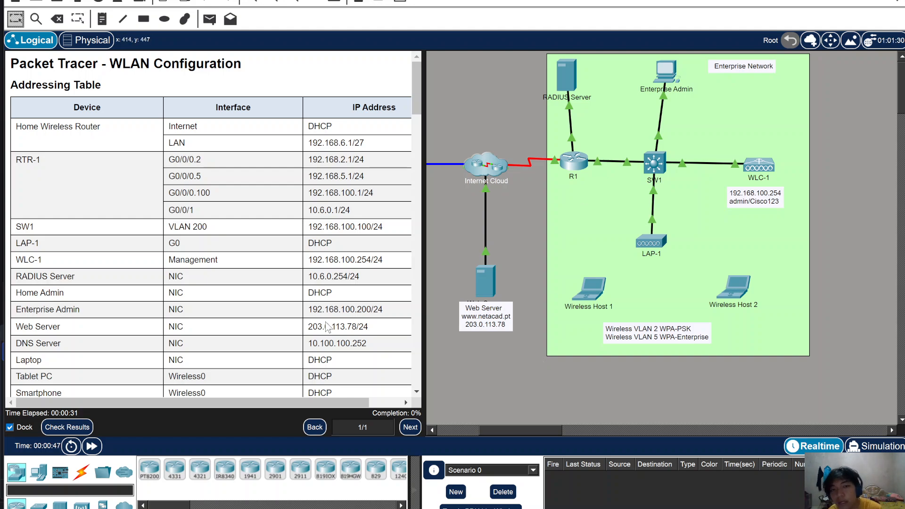
- Widen the instructions pane, scroll to Part 1 Step 1, and pan back to the Home Network
{"action": "scroll", "coordinate": [208, 337], "scroll_direction": "down", "scroll_amount": 6}
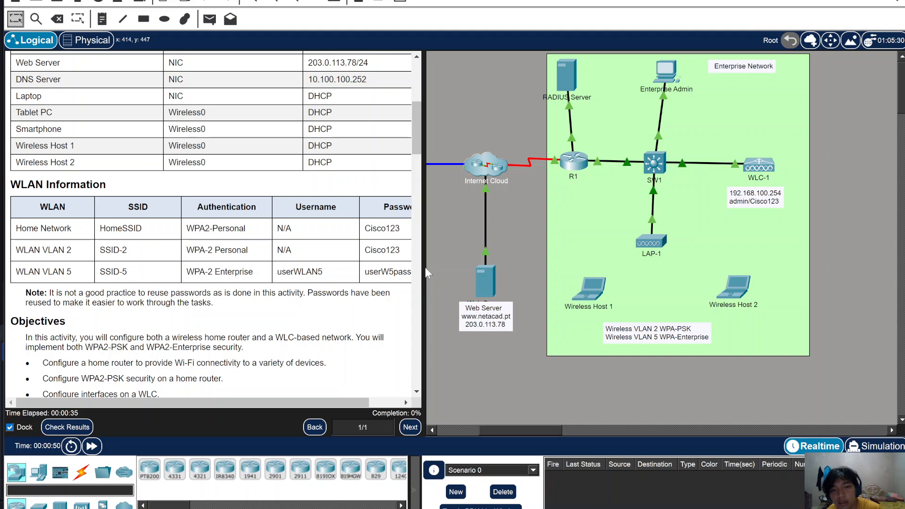
{"action": "left_click_drag", "start_coordinate": [422, 268], "coordinate": [477, 271]}
{"action": "scroll", "coordinate": [334, 323], "scroll_direction": "up", "scroll_amount": 3}
{"action": "scroll", "coordinate": [250, 361], "scroll_direction": "down", "scroll_amount": 5}
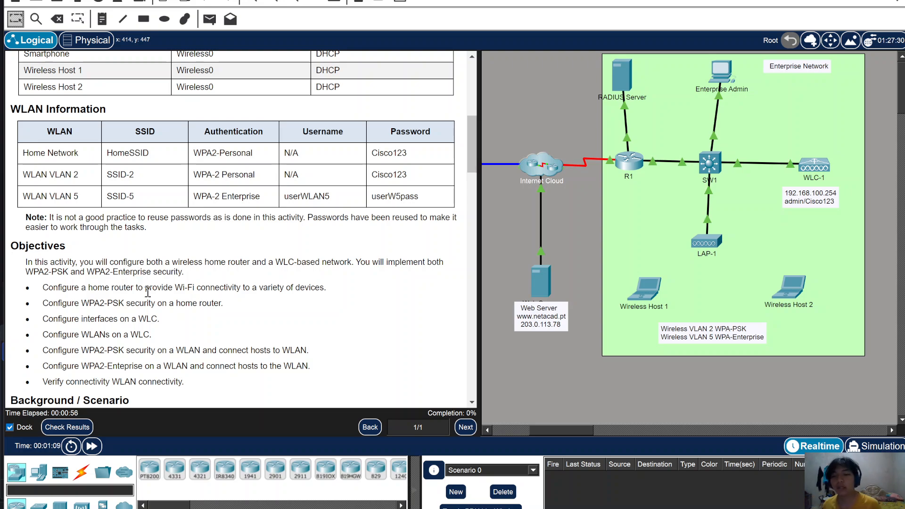
{"action": "left_click_drag", "start_coordinate": [583, 430], "coordinate": [545, 431]}
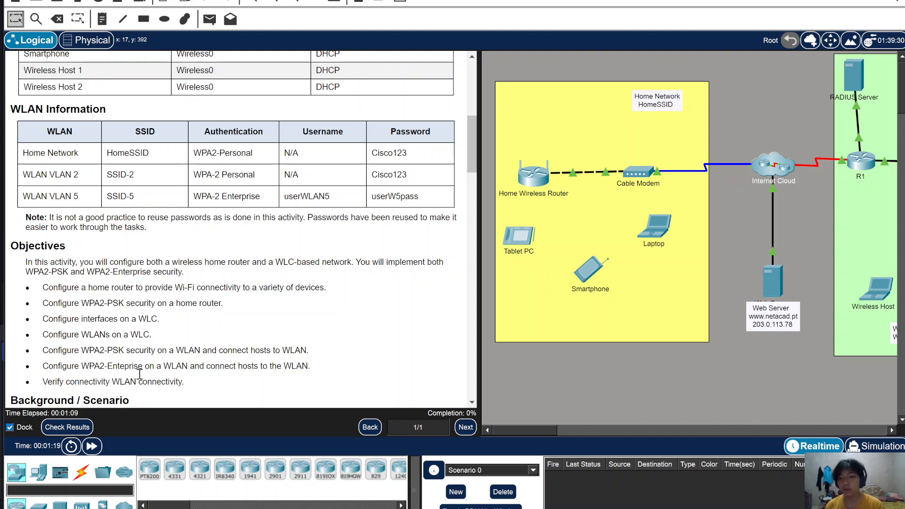
{"action": "scroll", "coordinate": [156, 362], "scroll_direction": "down", "scroll_amount": 1}
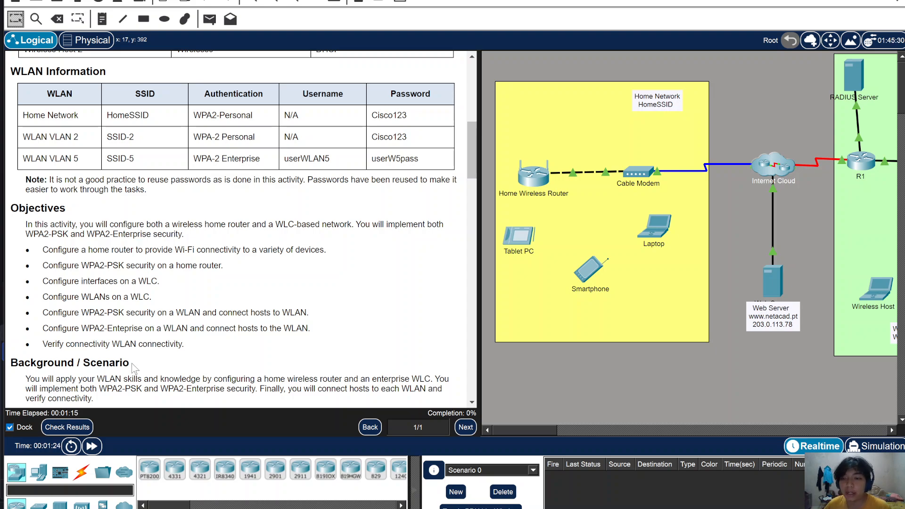
{"action": "scroll", "coordinate": [137, 366], "scroll_direction": "down", "scroll_amount": 3}
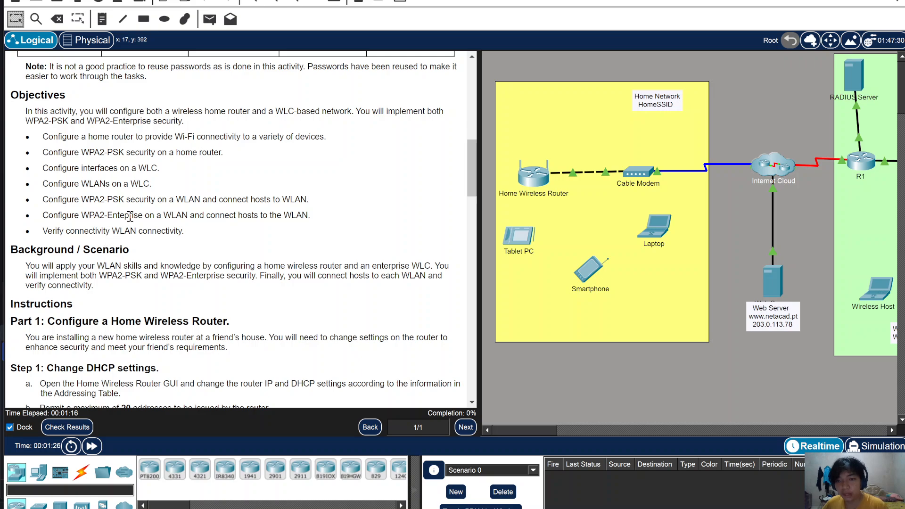
{"action": "scroll", "coordinate": [170, 287], "scroll_direction": "down", "scroll_amount": 2}
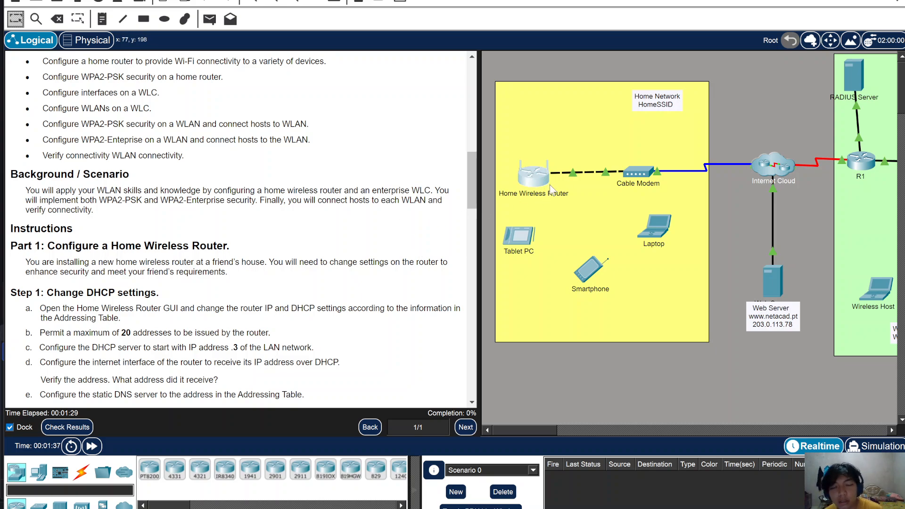
- Open the Home Wireless Router's GUI setup page, moving its window aside
{"action": "left_click", "coordinate": [533, 176]}
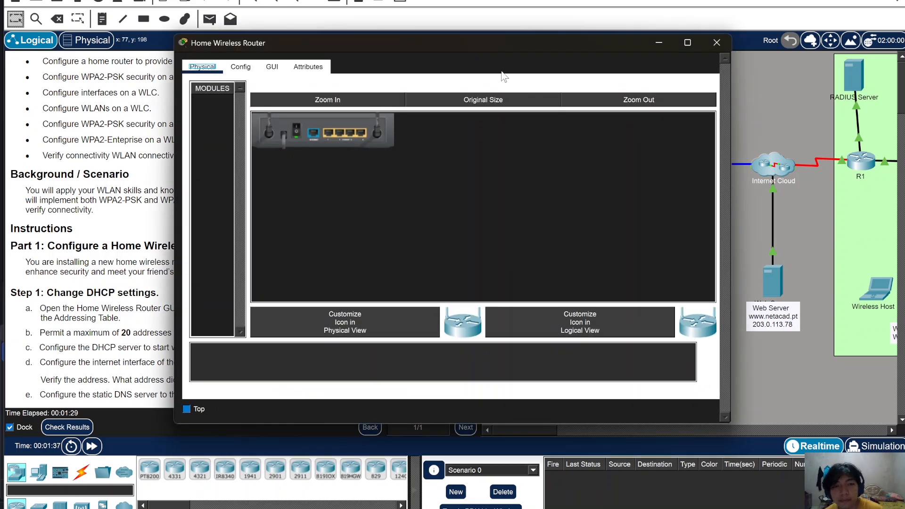
{"action": "left_click_drag", "start_coordinate": [404, 55], "coordinate": [555, 19]}
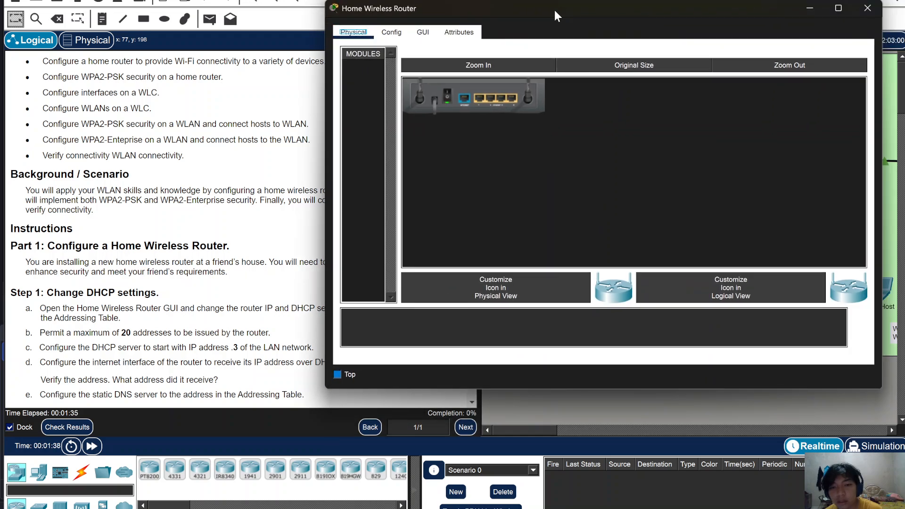
{"action": "left_click", "coordinate": [423, 32]}
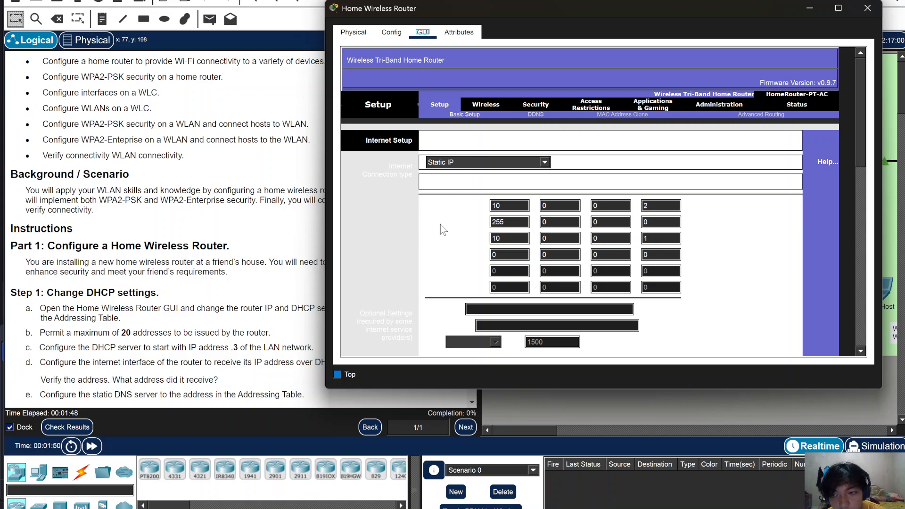
{"action": "scroll", "coordinate": [185, 282], "scroll_direction": "down", "scroll_amount": 3}
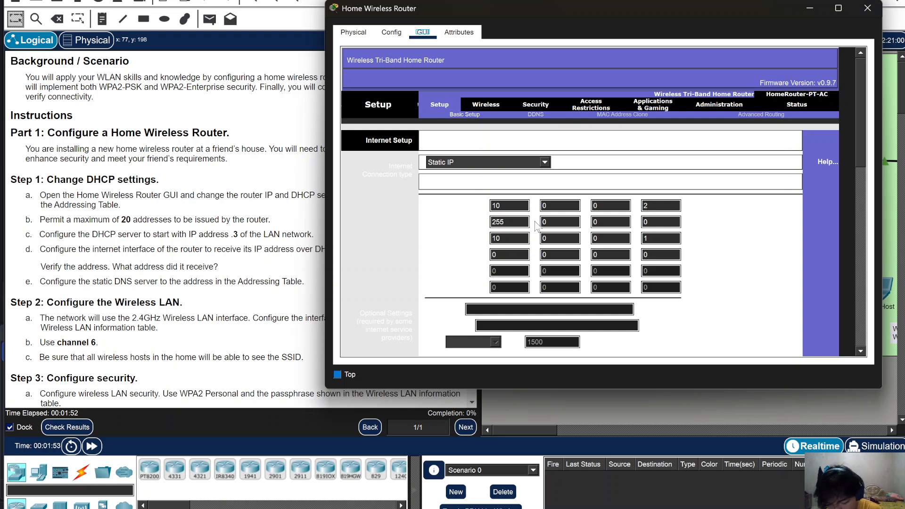
- Enter static Internet IP 10.100.200.2, mask 255.255.255.0 and gateway 10.100.200.1
{"action": "double_click", "coordinate": [561, 208]}
{"action": "type", "text": "100"}
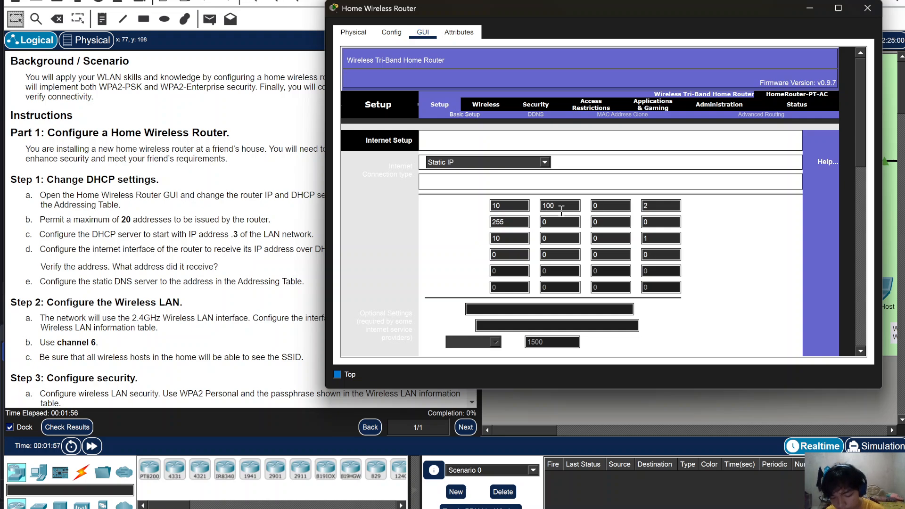
{"action": "left_click", "coordinate": [617, 208]}
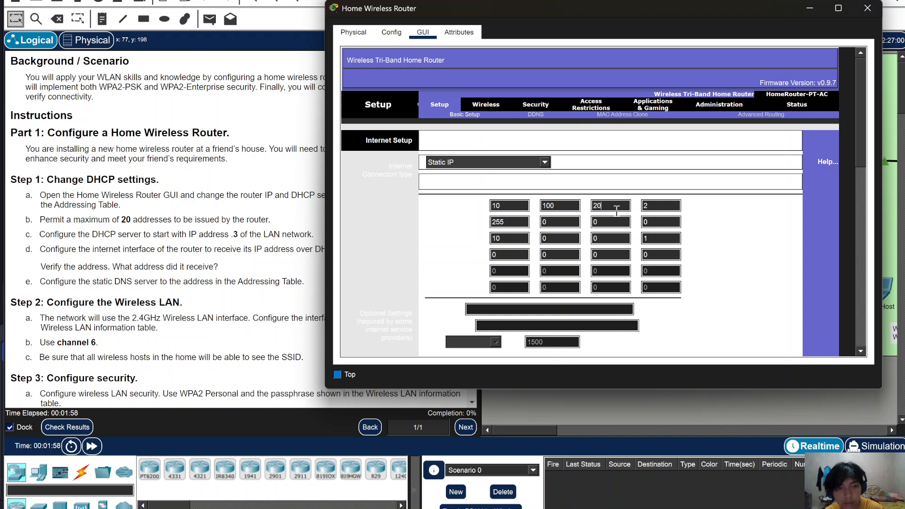
{"action": "left_click", "coordinate": [554, 221]}
{"action": "type", "text": "255"}
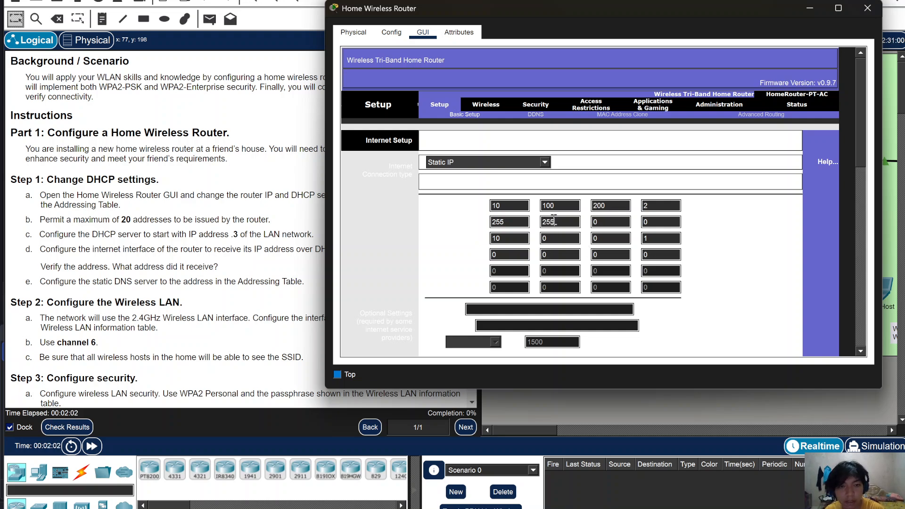
{"action": "left_click", "coordinate": [618, 224]}
{"action": "key", "text": "BackSpace"}
{"action": "type", "text": "255"}
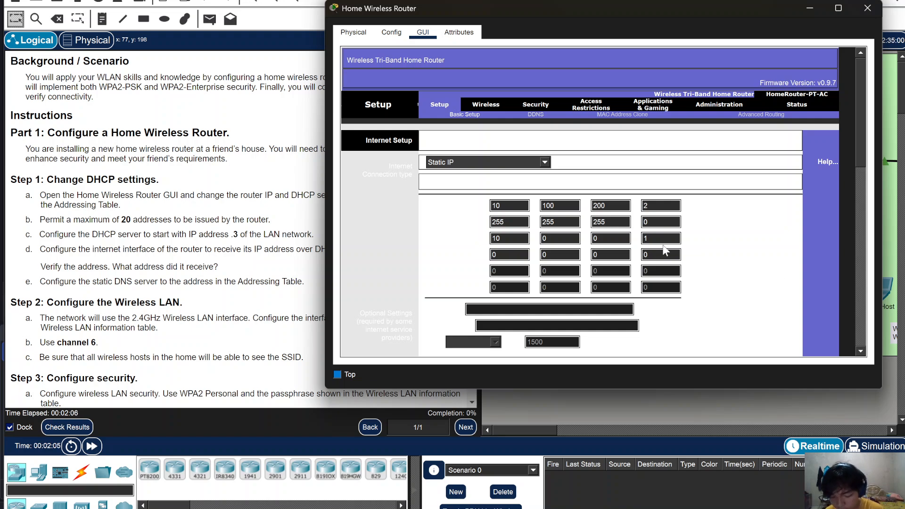
{"action": "left_click", "coordinate": [516, 238]}
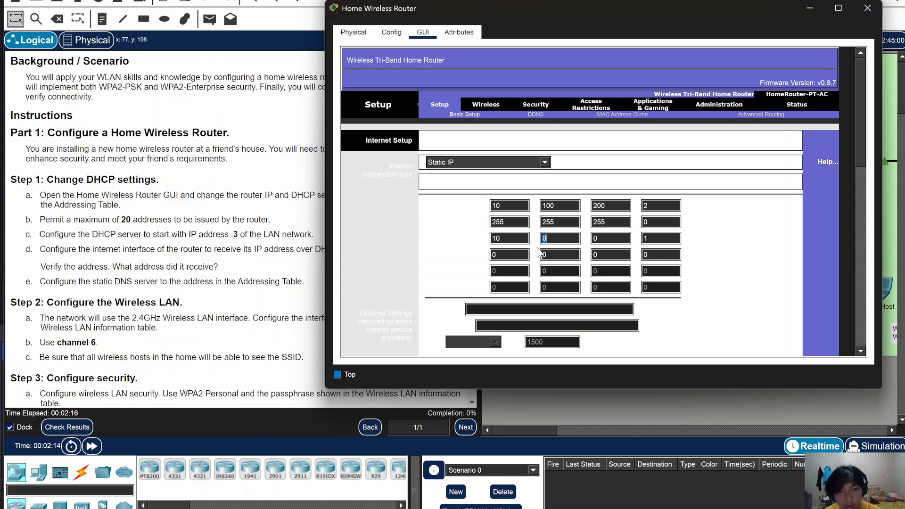
{"action": "type", "text": "100"}
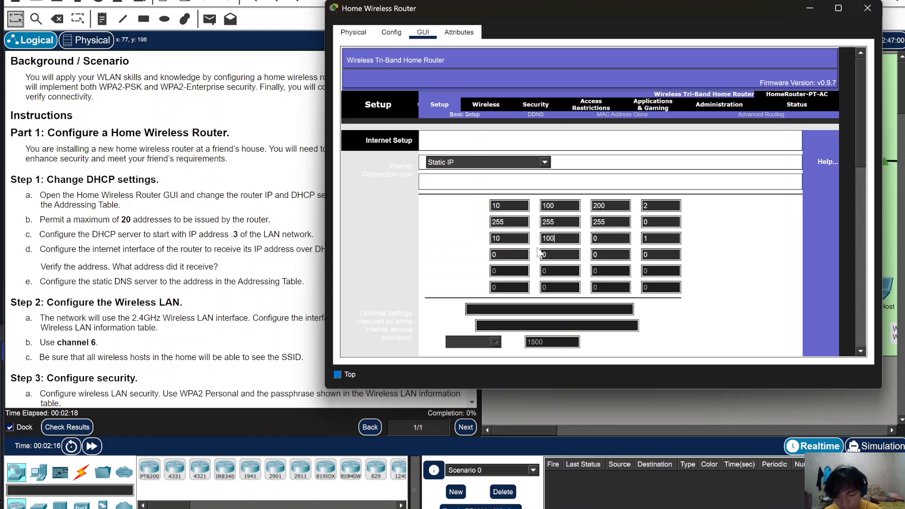
{"action": "type", "text": "200"}
{"action": "scroll", "coordinate": [227, 198], "scroll_direction": "up", "scroll_amount": 10}
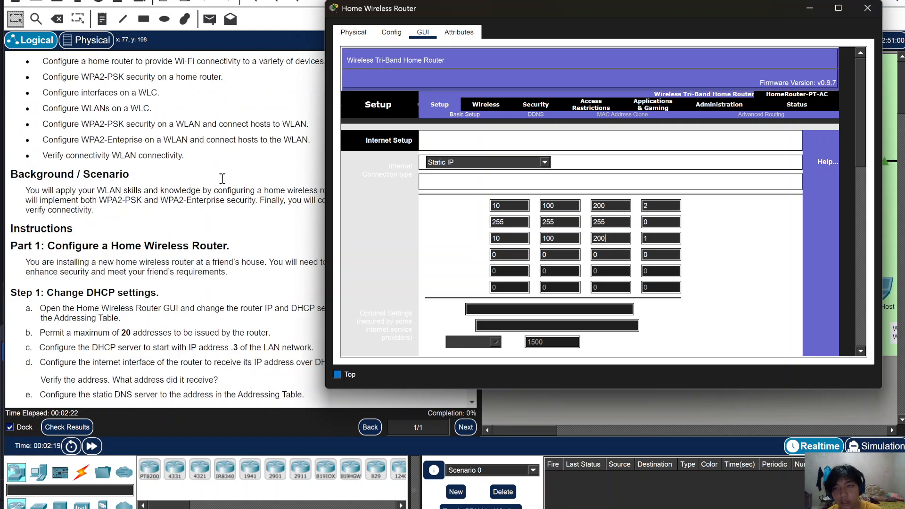
{"action": "scroll", "coordinate": [164, 234], "scroll_direction": "down", "scroll_amount": 10}
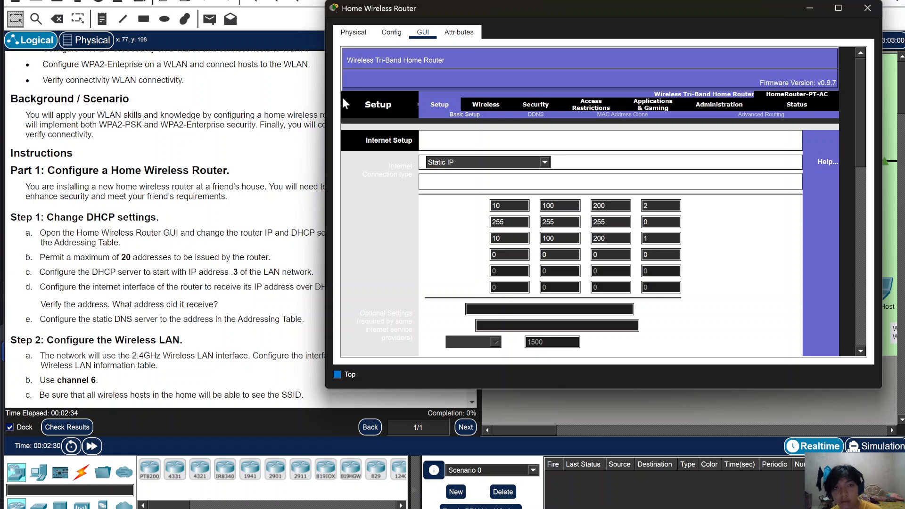
- Save the home router's static Internet settings
{"action": "left_click", "coordinate": [389, 37]}
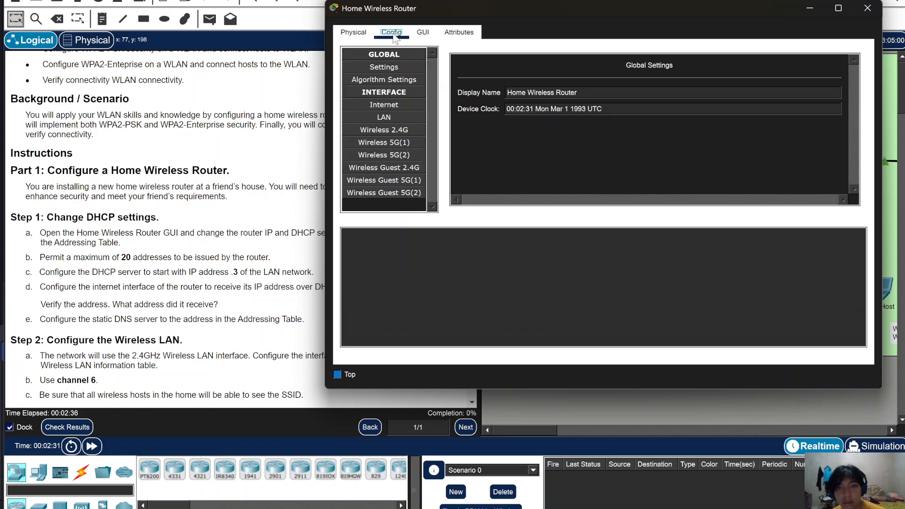
{"action": "left_click", "coordinate": [424, 33]}
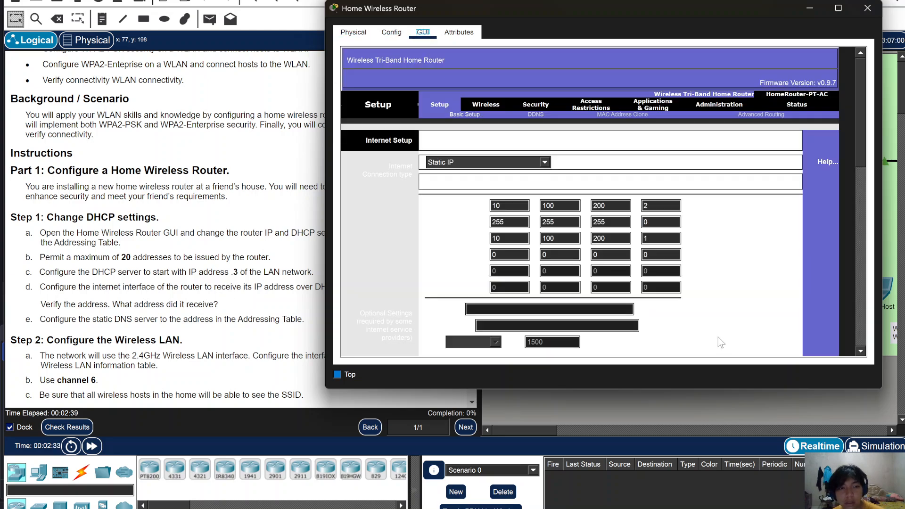
{"action": "scroll", "coordinate": [718, 336], "scroll_direction": "down", "scroll_amount": 5}
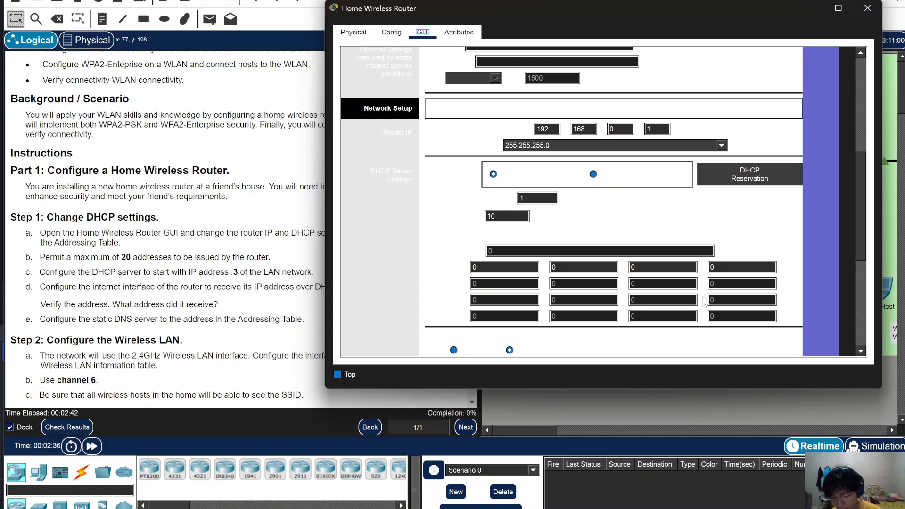
{"action": "scroll", "coordinate": [704, 295], "scroll_direction": "up", "scroll_amount": 7}
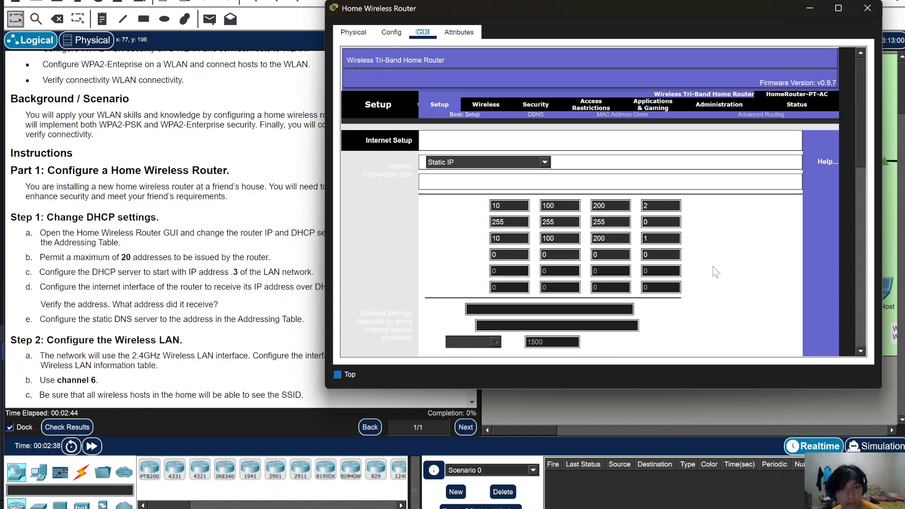
{"action": "scroll", "coordinate": [707, 278], "scroll_direction": "down", "scroll_amount": 11}
{"action": "left_click", "coordinate": [650, 336]}
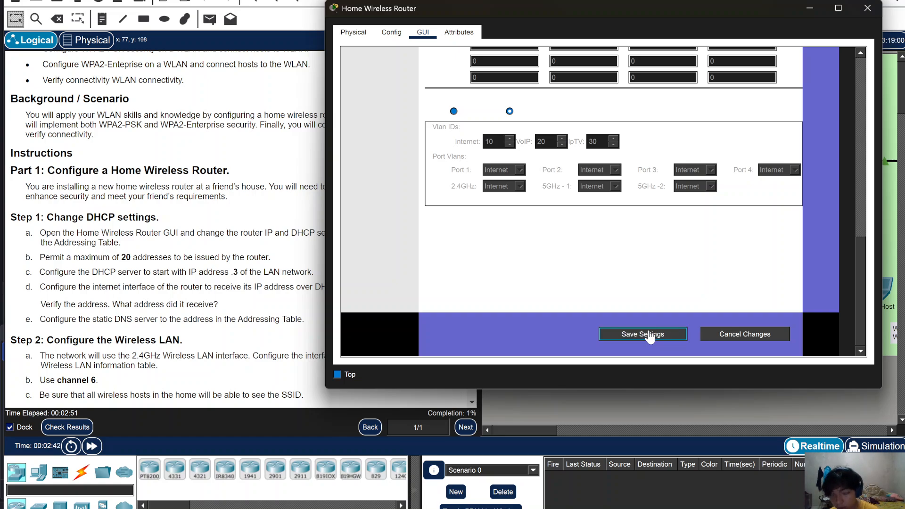
- Check in Config > Internet that static address 10.100.200.2 applied, then return to the GUI
{"action": "scroll", "coordinate": [170, 301], "scroll_direction": "down", "scroll_amount": 2}
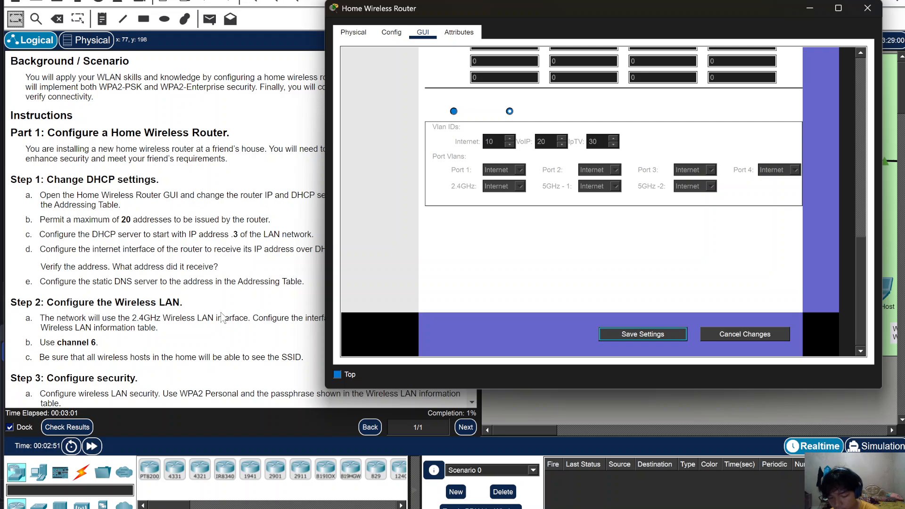
{"action": "scroll", "coordinate": [590, 176], "scroll_direction": "up", "scroll_amount": 10}
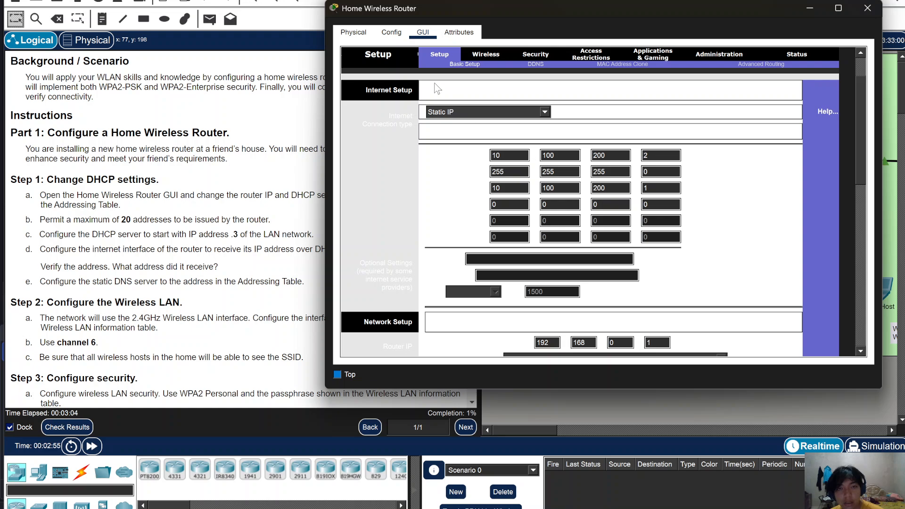
{"action": "left_click", "coordinate": [389, 34]}
{"action": "left_click", "coordinate": [407, 108]}
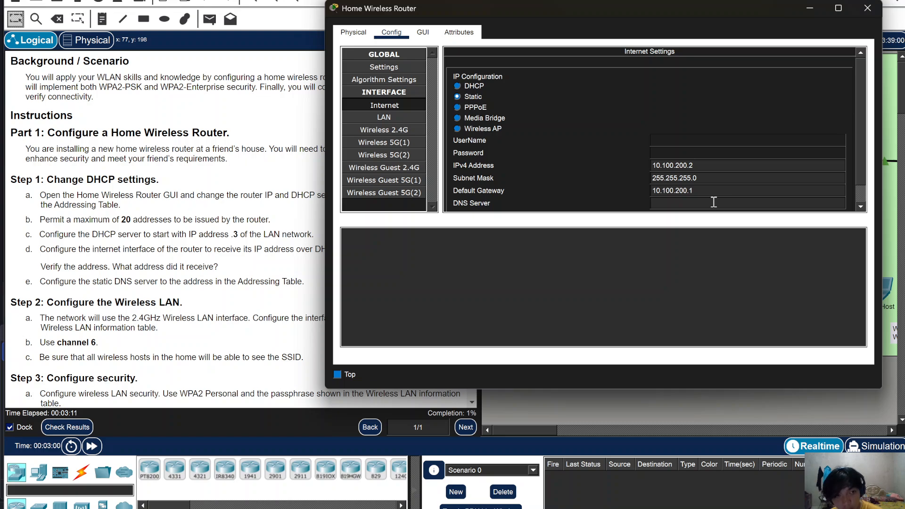
{"action": "left_click", "coordinate": [424, 33]}
{"action": "scroll", "coordinate": [318, 259], "scroll_direction": "down", "scroll_amount": 3}
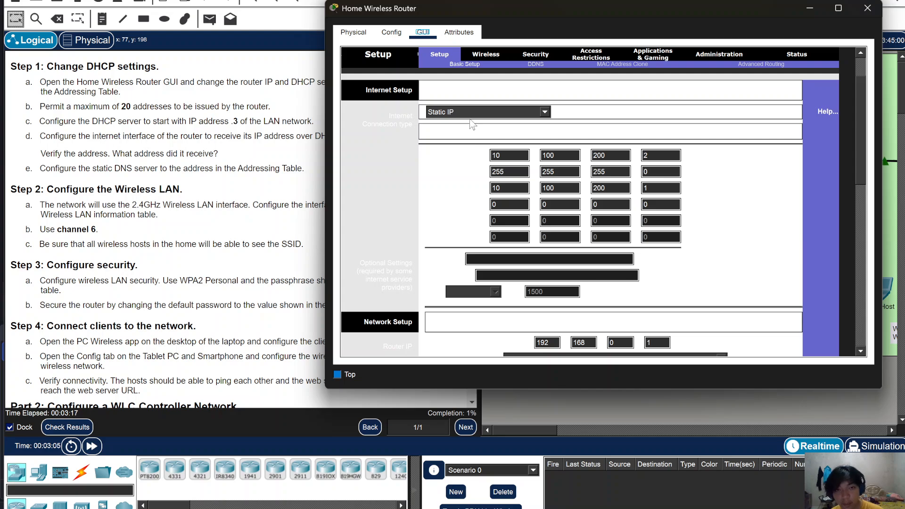
- Switch the Internet connection to Automatic DHCP and set LAN IP 192.168.6.1, mask 255.255.255.224
{"action": "left_click", "coordinate": [501, 112]}
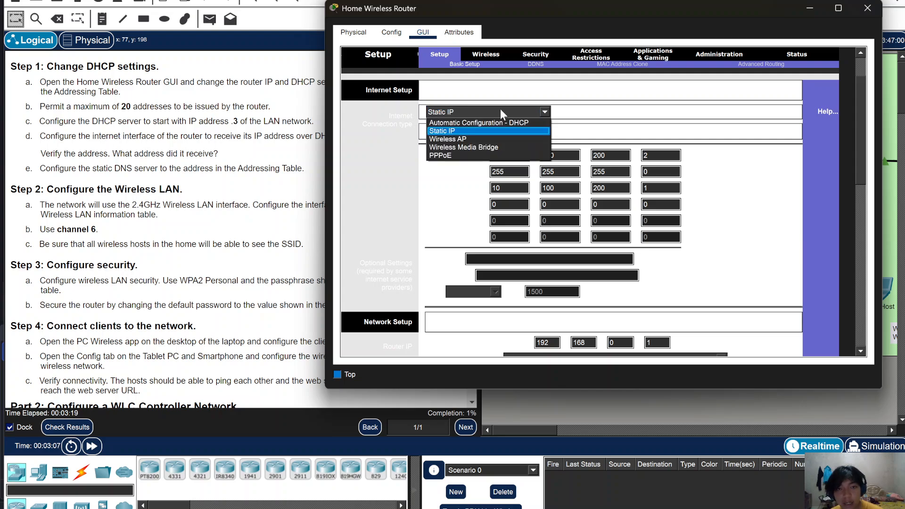
{"action": "left_click", "coordinate": [493, 119]}
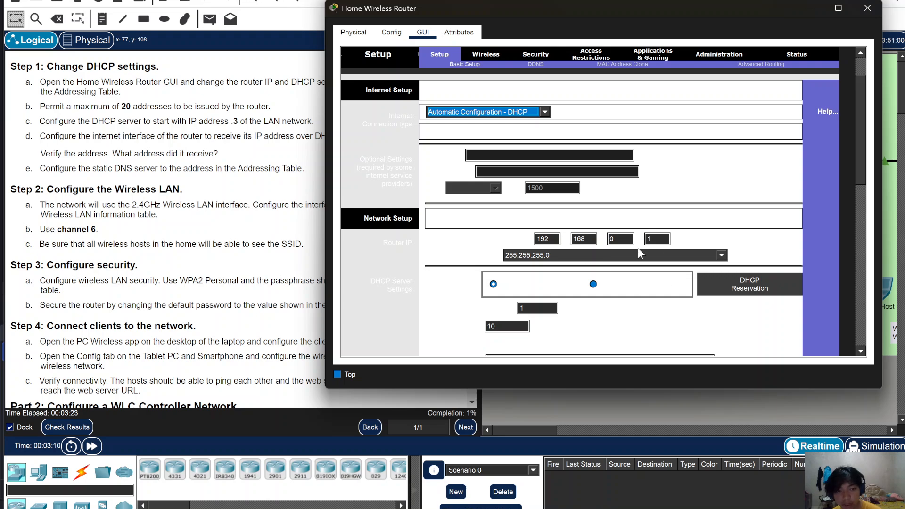
{"action": "left_click", "coordinate": [568, 256]}
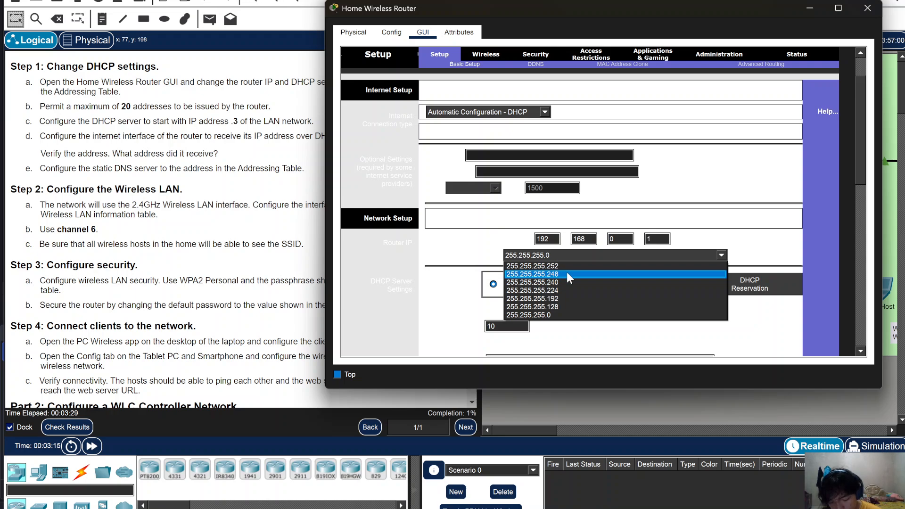
{"action": "left_click", "coordinate": [564, 290]}
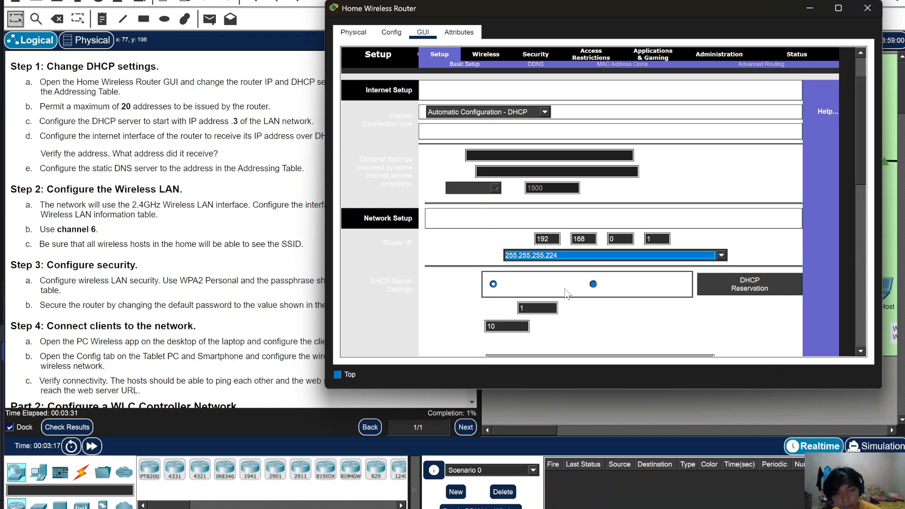
{"action": "left_click", "coordinate": [615, 239]}
{"action": "type", "text": "6"}
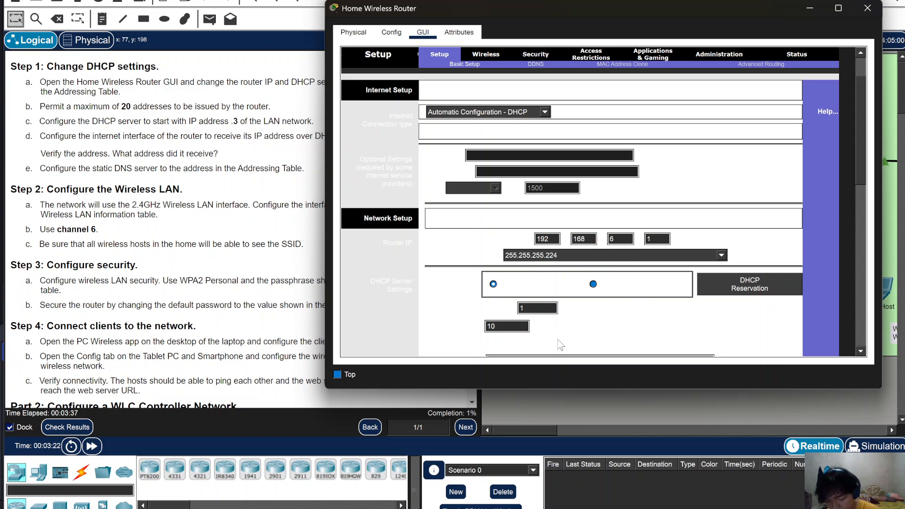
- Try an entry in the Static DNS 1 field, then remove the mistaken value
{"action": "scroll", "coordinate": [537, 240], "scroll_direction": "down", "scroll_amount": 3}
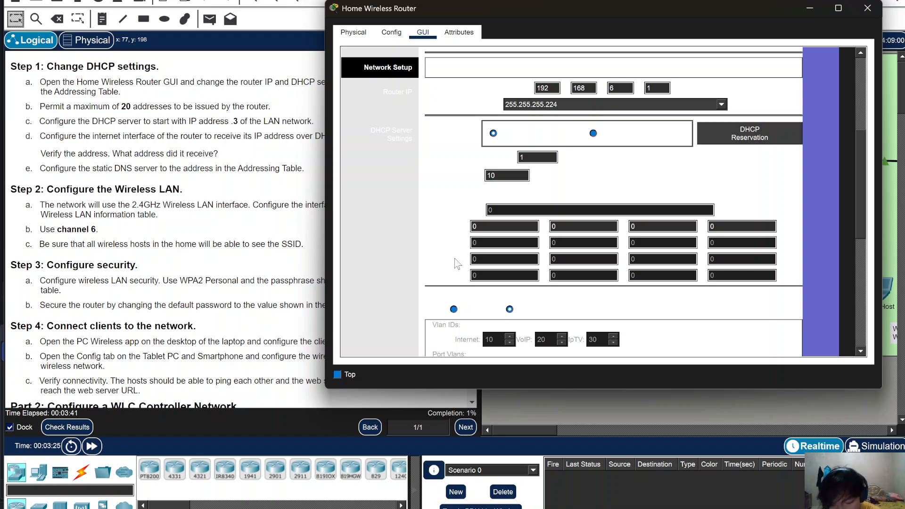
{"action": "scroll", "coordinate": [554, 268], "scroll_direction": "down", "scroll_amount": 2}
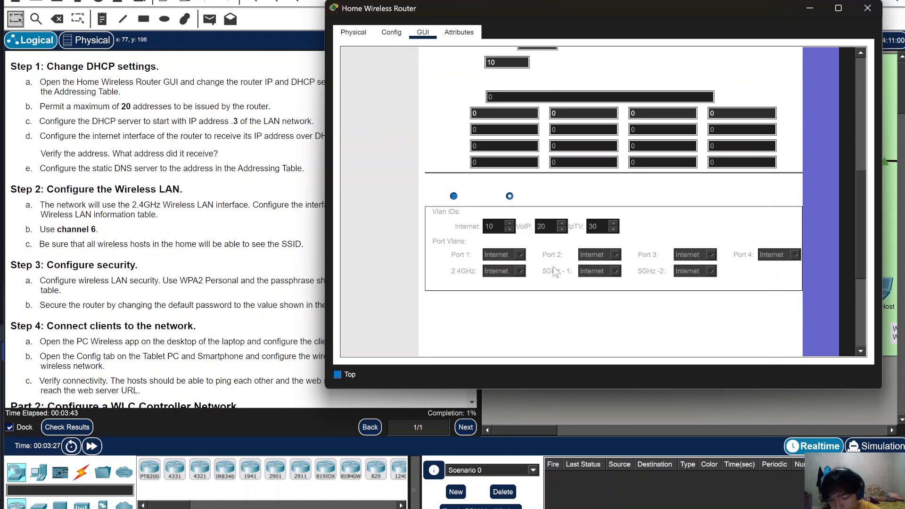
{"action": "scroll", "coordinate": [554, 268], "scroll_direction": "up", "scroll_amount": 2}
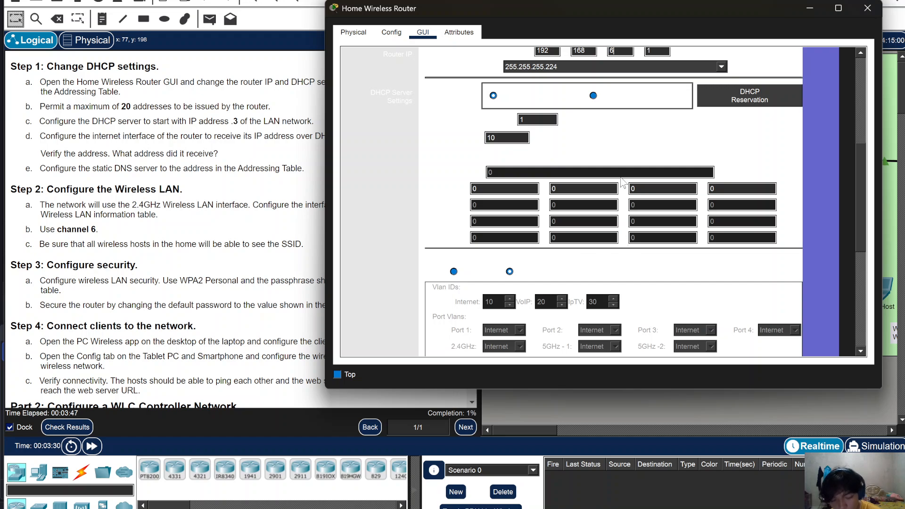
{"action": "scroll", "coordinate": [568, 177], "scroll_direction": "up", "scroll_amount": 1}
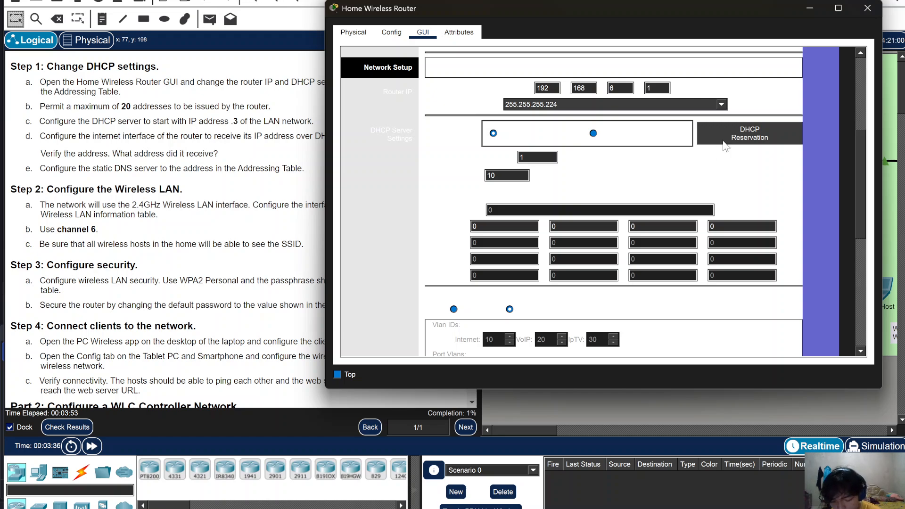
{"action": "left_click", "coordinate": [494, 134]}
{"action": "left_click", "coordinate": [493, 224]}
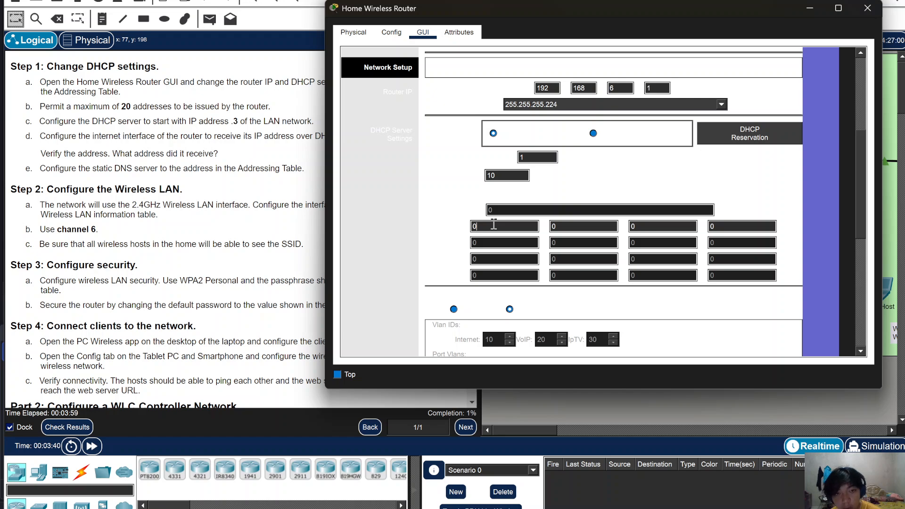
{"action": "scroll", "coordinate": [551, 248], "scroll_direction": "up", "scroll_amount": 2}
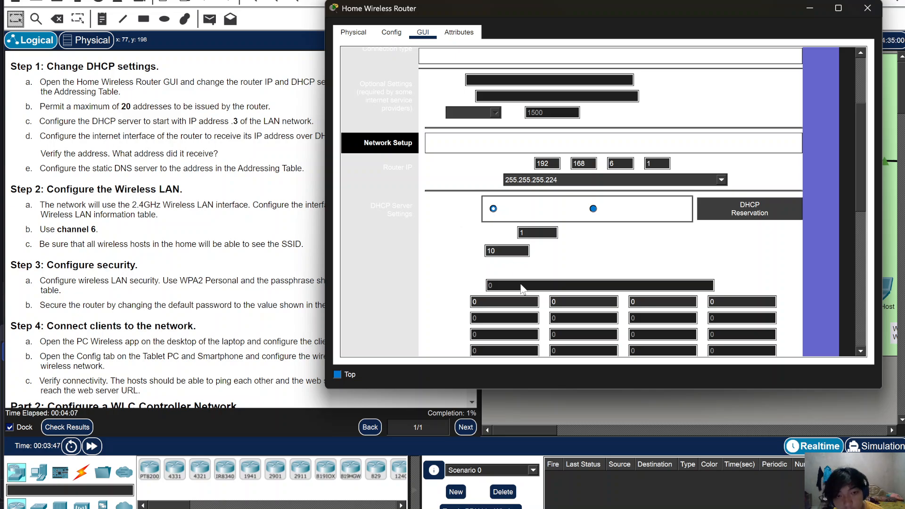
{"action": "scroll", "coordinate": [389, 188], "scroll_direction": "up", "scroll_amount": 3}
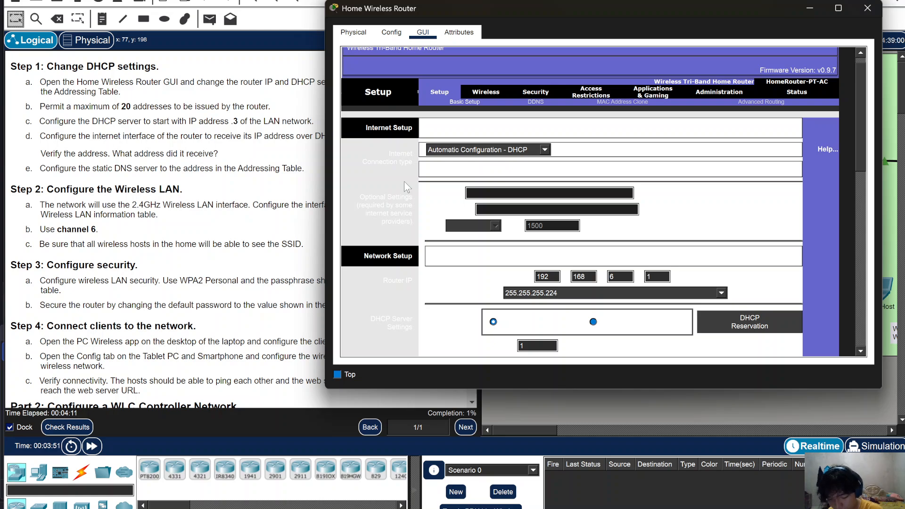
{"action": "scroll", "coordinate": [449, 197], "scroll_direction": "down", "scroll_amount": 3}
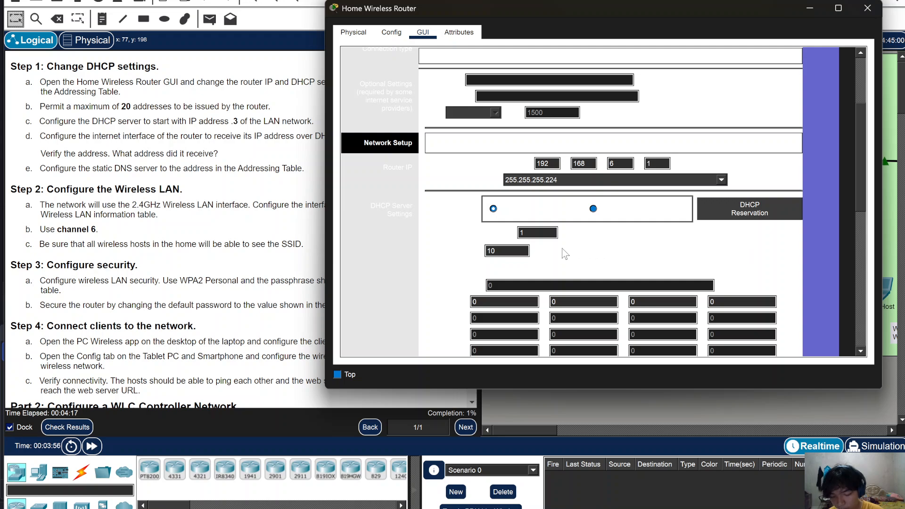
{"action": "double_click", "coordinate": [499, 301]}
{"action": "type", "text": "1"}
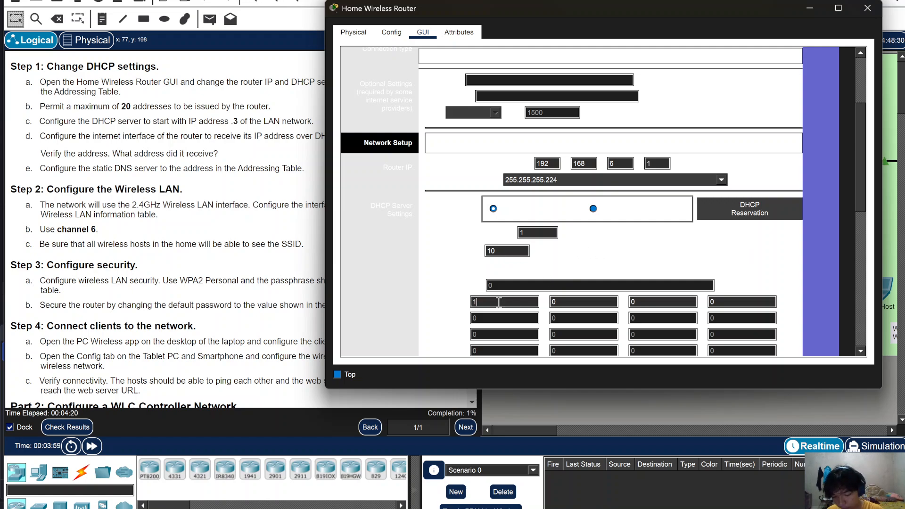
{"action": "key", "text": "BackSpace"}
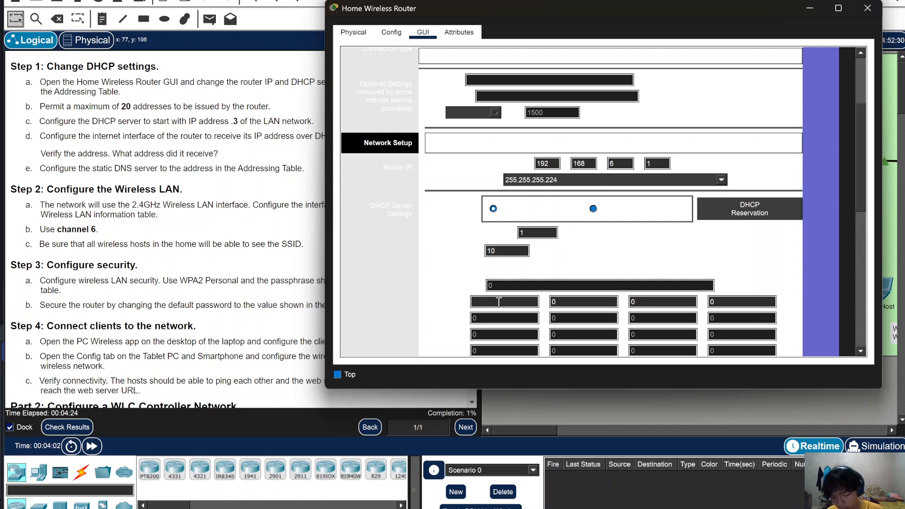
- Set the DHCP starting address to .3 and maximum users to 20
{"action": "left_click", "coordinate": [538, 233]}
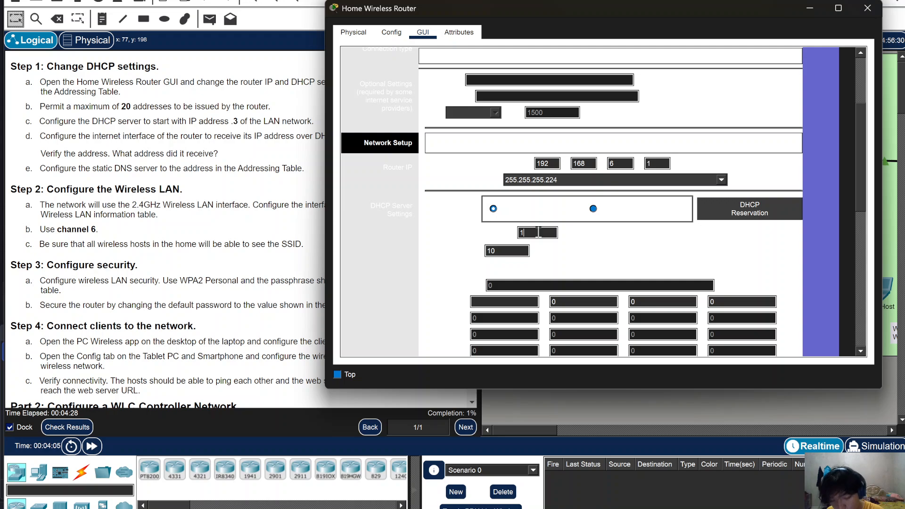
{"action": "type", "text": "3"}
{"action": "left_click", "coordinate": [516, 252]}
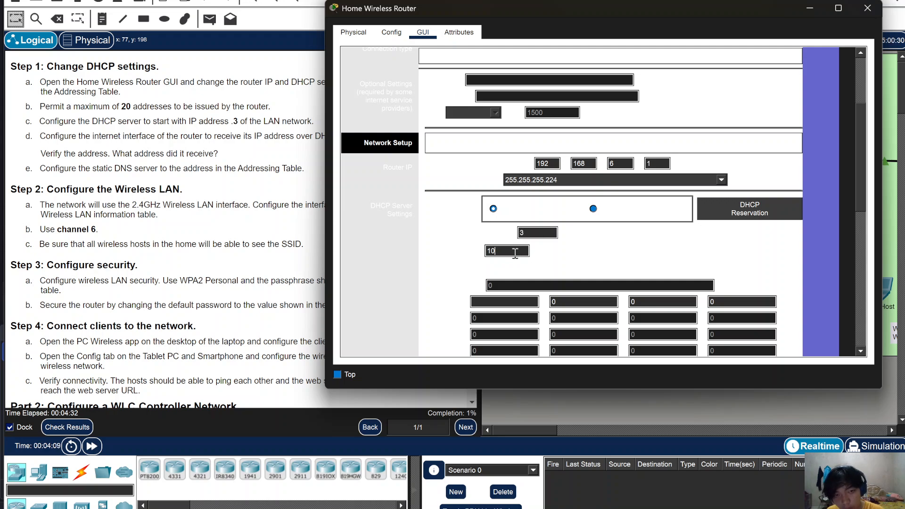
{"action": "key", "text": "BackSpace"}
{"action": "type", "text": "20"}
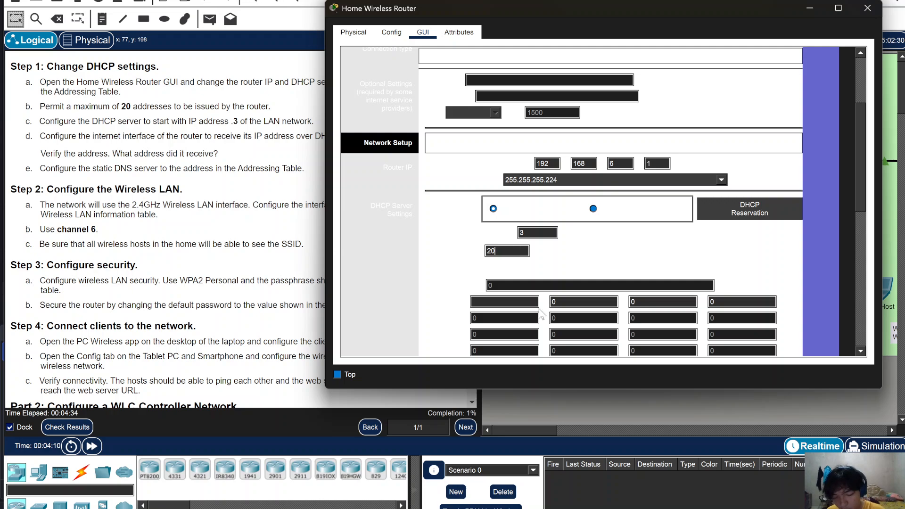
{"action": "scroll", "coordinate": [520, 276], "scroll_direction": "down", "scroll_amount": 1}
- Enter 10.100.100.252 as Static DNS 1
{"action": "left_click", "coordinate": [514, 263]}
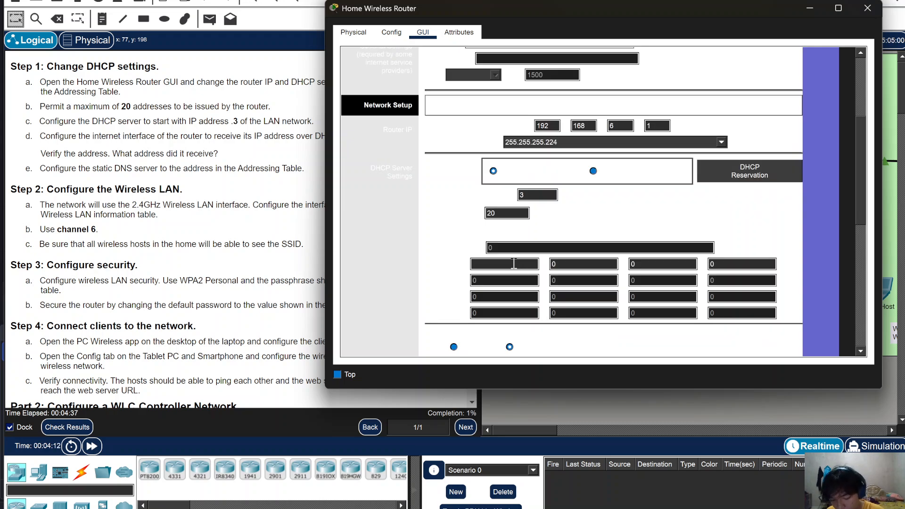
{"action": "type", "text": "10"}
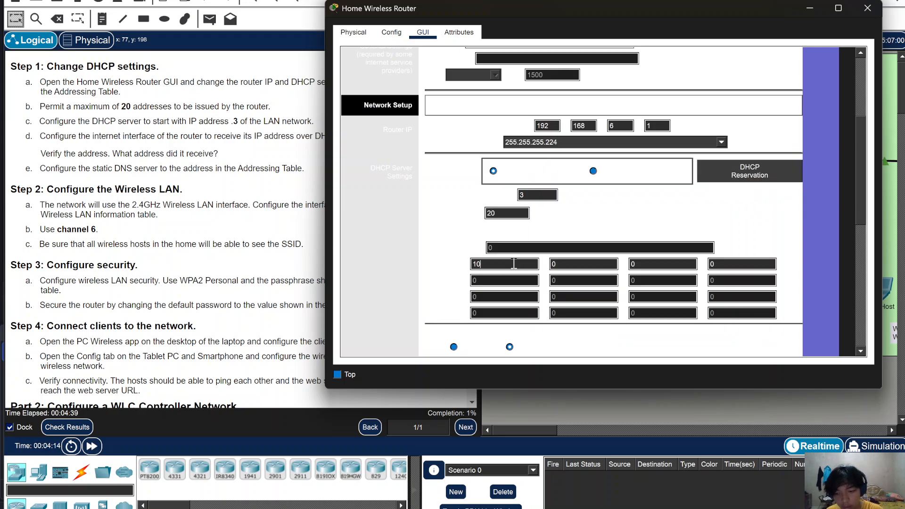
{"action": "type", "text": "100"}
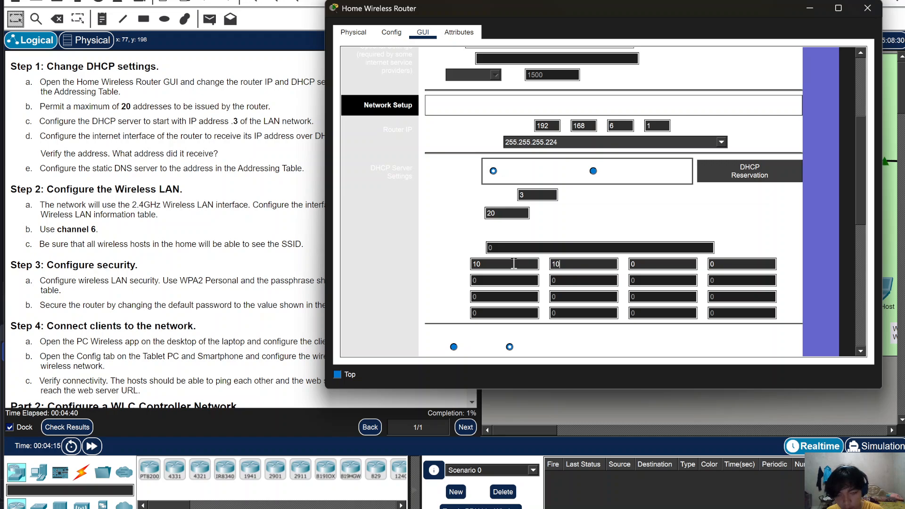
{"action": "type", "text": "100"}
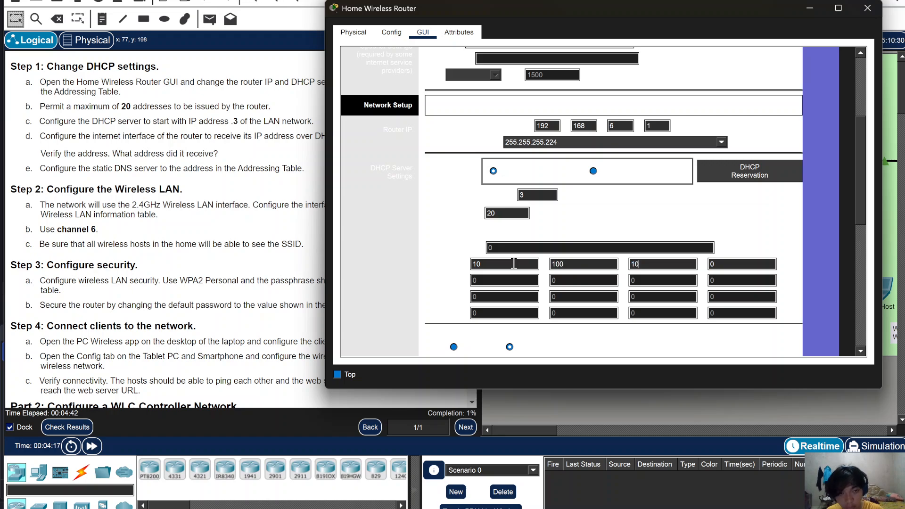
{"action": "type", "text": "252"}
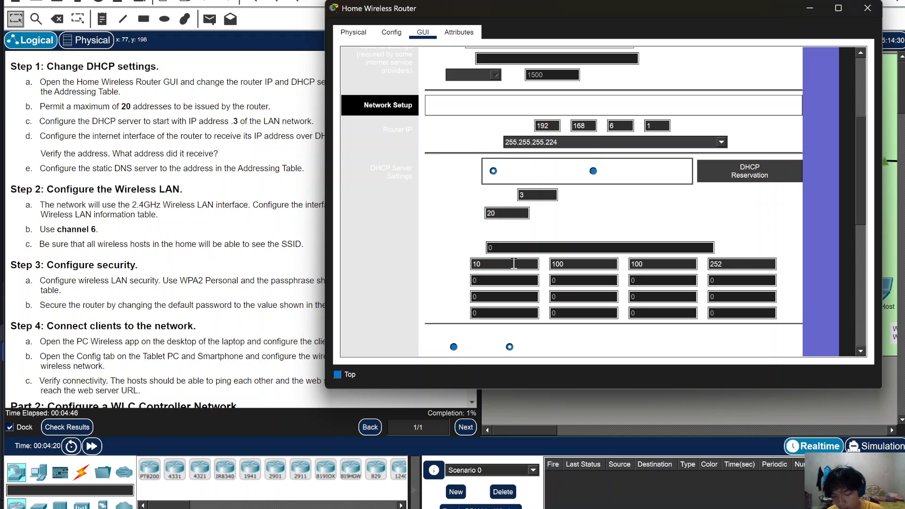
{"action": "scroll", "coordinate": [688, 261], "scroll_direction": "down", "scroll_amount": 10}
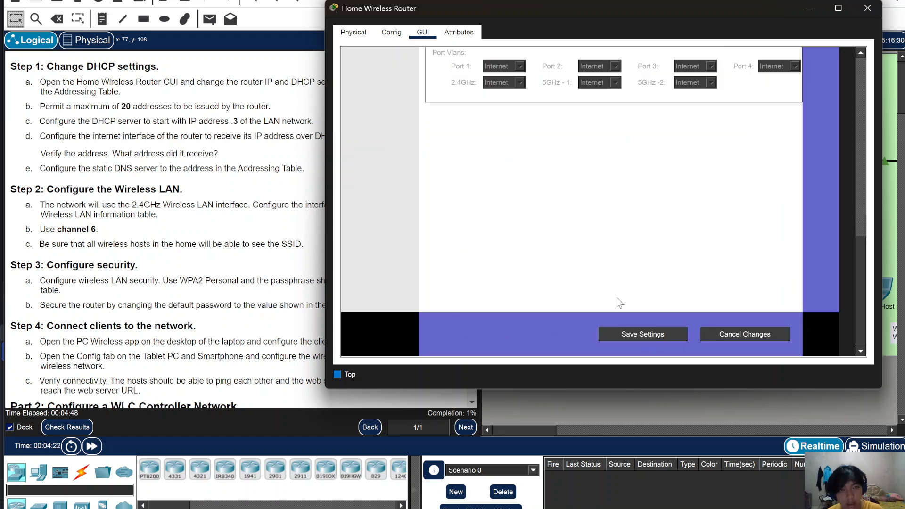
{"action": "scroll", "coordinate": [619, 302], "scroll_direction": "up", "scroll_amount": 3}
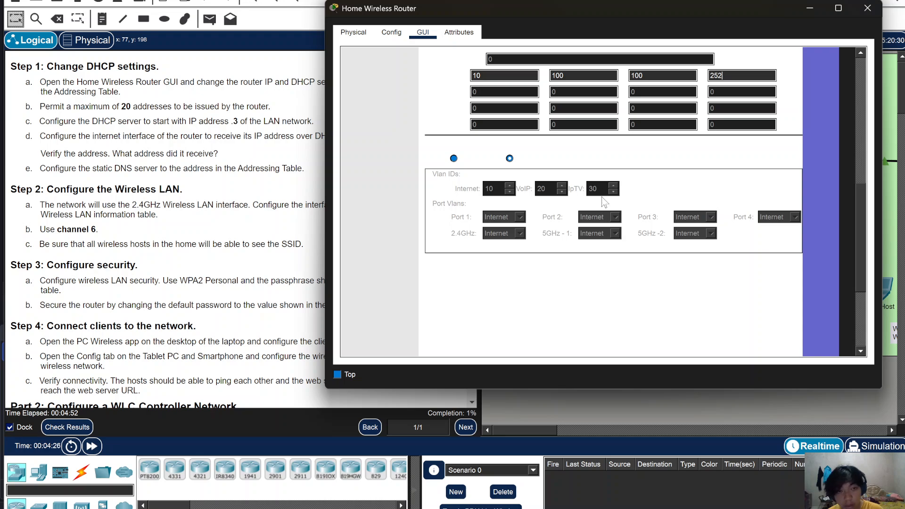
{"action": "scroll", "coordinate": [613, 271], "scroll_direction": "up", "scroll_amount": 2}
{"action": "scroll", "coordinate": [613, 271], "scroll_direction": "down", "scroll_amount": 5}
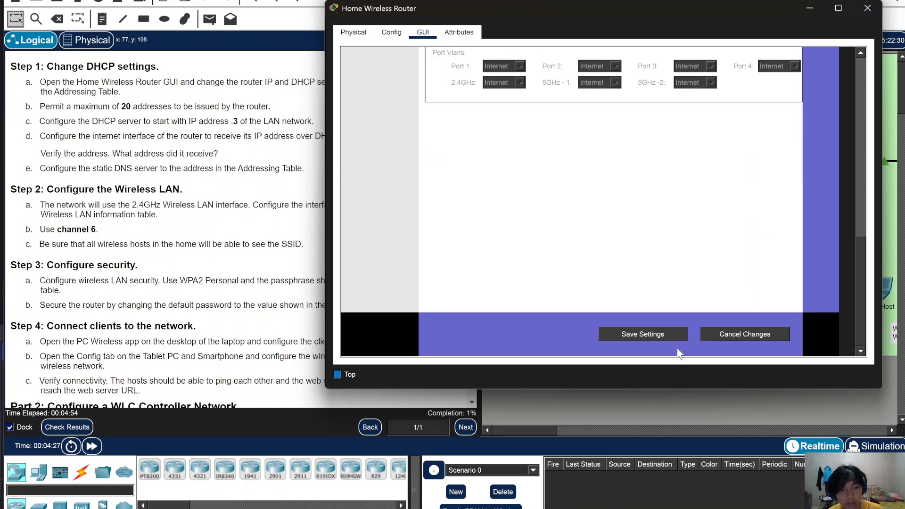
- Save the router settings, then close and reopen the Home Wireless Router window
{"action": "left_click", "coordinate": [643, 334]}
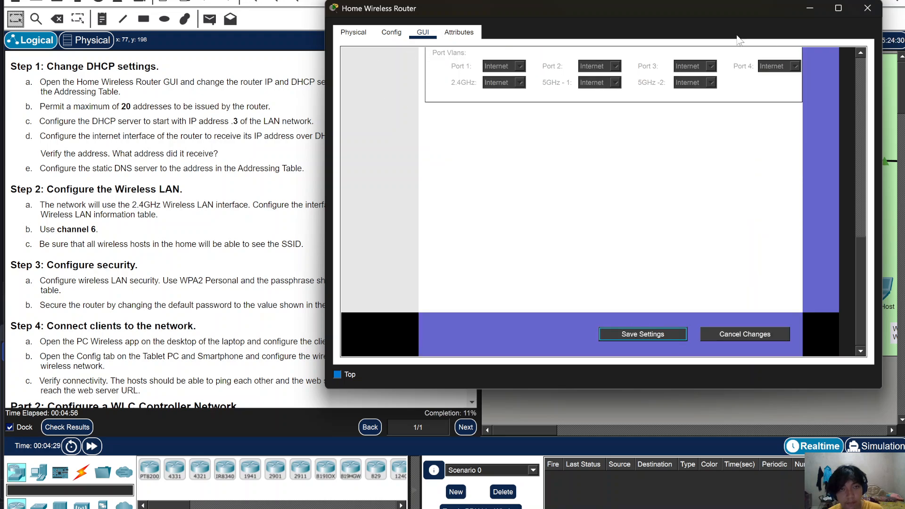
{"action": "left_click", "coordinate": [802, 12]}
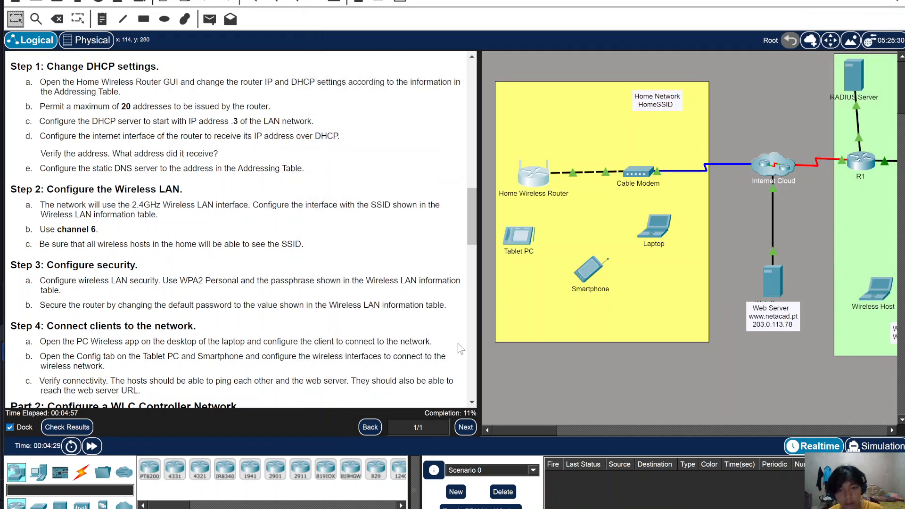
{"action": "left_click", "coordinate": [543, 184]}
{"action": "scroll", "coordinate": [147, 318], "scroll_direction": "down", "scroll_amount": 2}
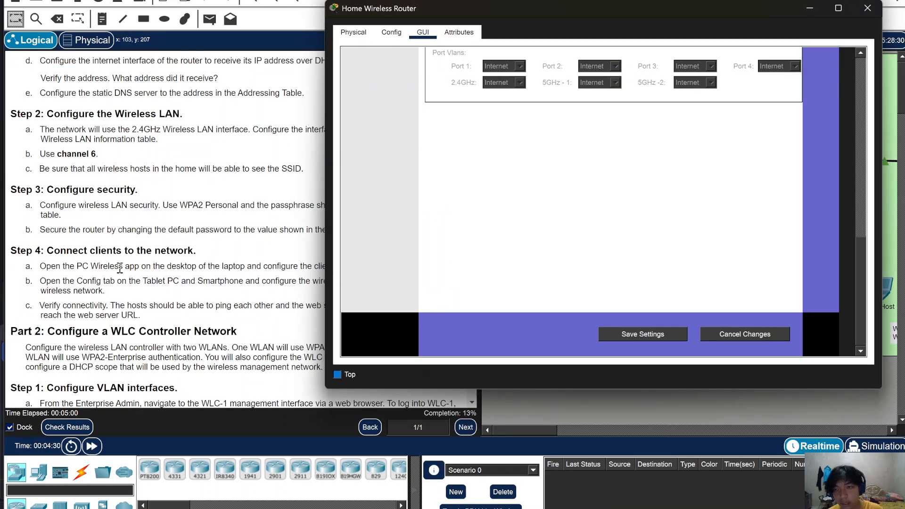
{"action": "scroll", "coordinate": [122, 269], "scroll_direction": "up", "scroll_amount": 1}
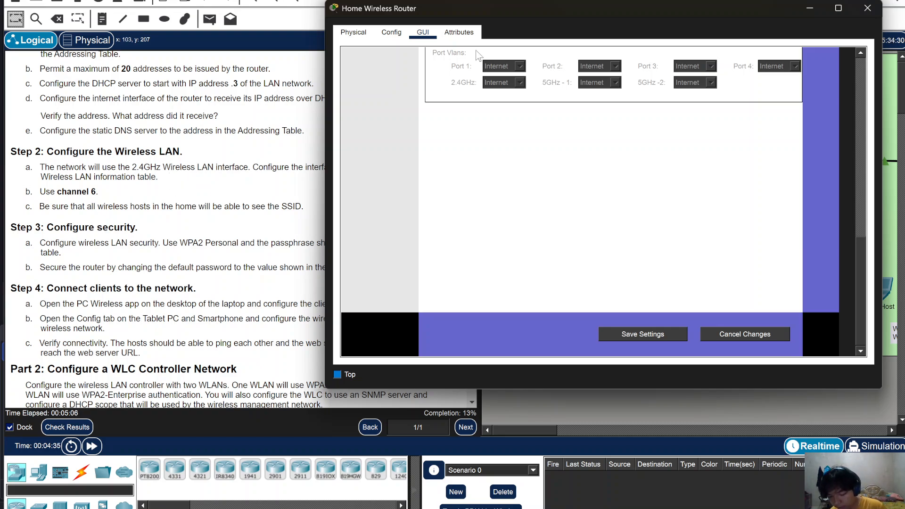
{"action": "scroll", "coordinate": [490, 238], "scroll_direction": "up", "scroll_amount": 8}
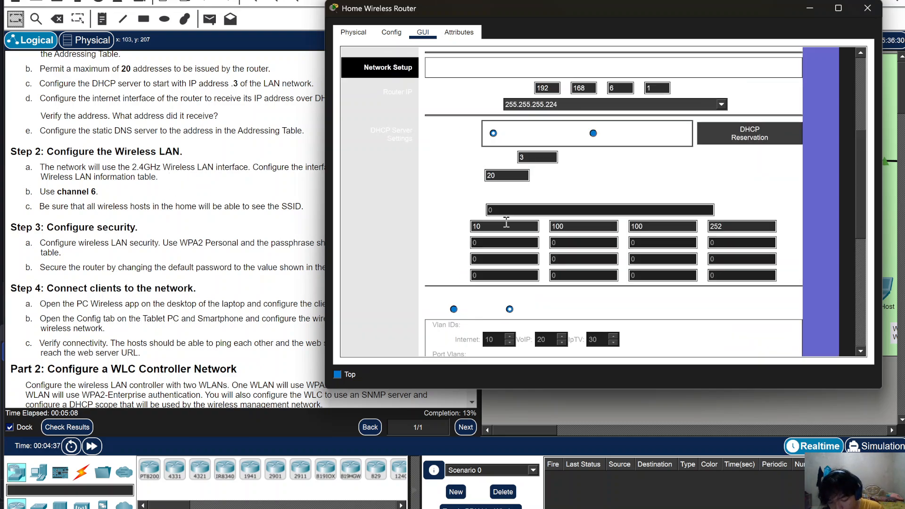
{"action": "scroll", "coordinate": [513, 218], "scroll_direction": "down", "scroll_amount": 1}
{"action": "scroll", "coordinate": [470, 109], "scroll_direction": "up", "scroll_amount": 3}
- In Basic Wireless Settings, change the 2.4 GHz Network Name (SSID) from Default to HomeSSID
{"action": "left_click", "coordinate": [488, 104]}
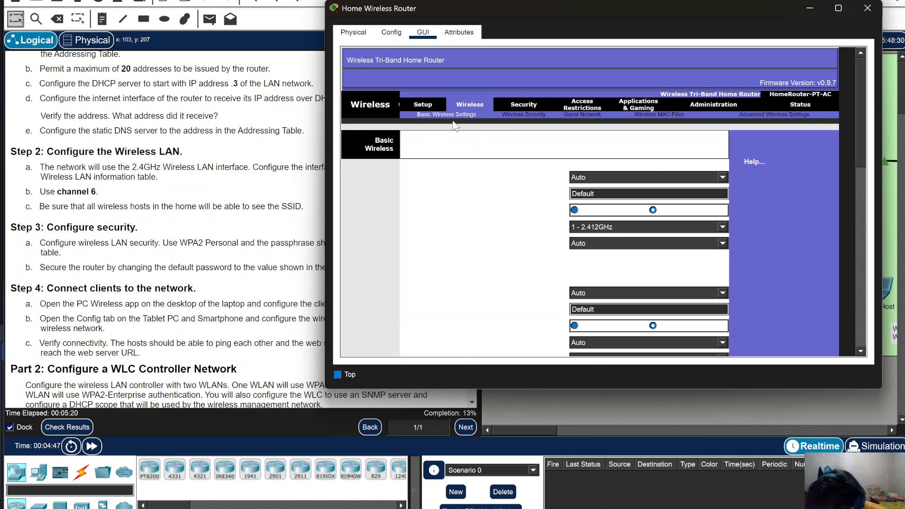
{"action": "left_click", "coordinate": [600, 180]}
{"action": "left_click", "coordinate": [607, 179]}
{"action": "left_click", "coordinate": [603, 194]}
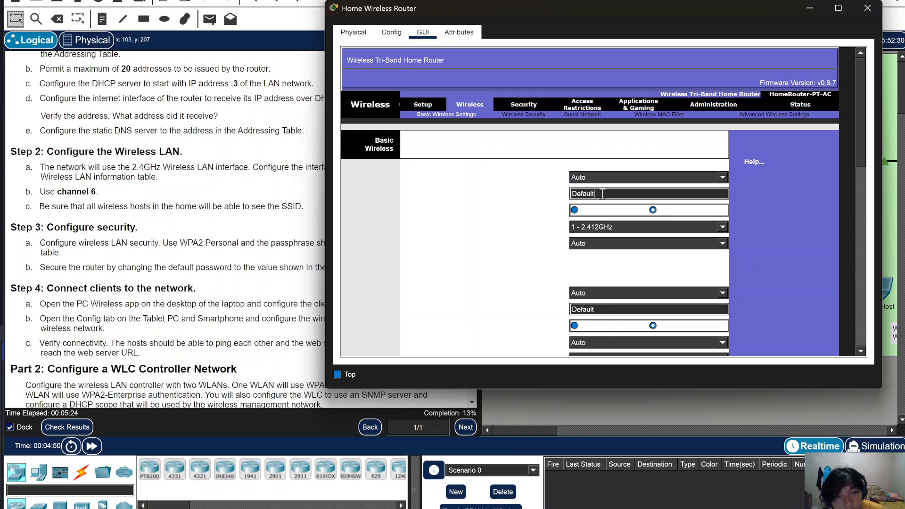
{"action": "key", "text": "BackSpace"}
{"action": "key", "text": "BackSpace"}
{"action": "key", "text": "BackSpace"}
{"action": "key", "text": "BackSpace"}
{"action": "key", "text": "BackSpace"}
{"action": "key", "text": "BackSpace"}
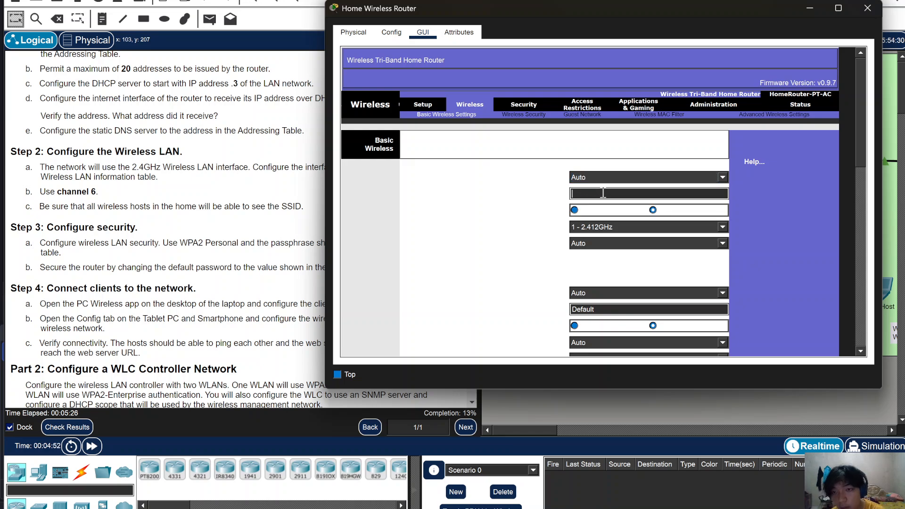
{"action": "type", "text": "H"}
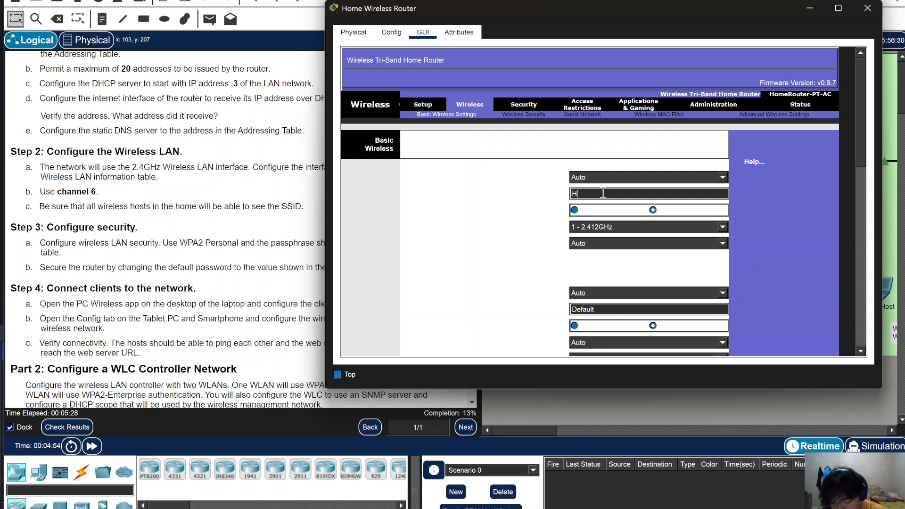
{"action": "type", "text": "omeSSI"}
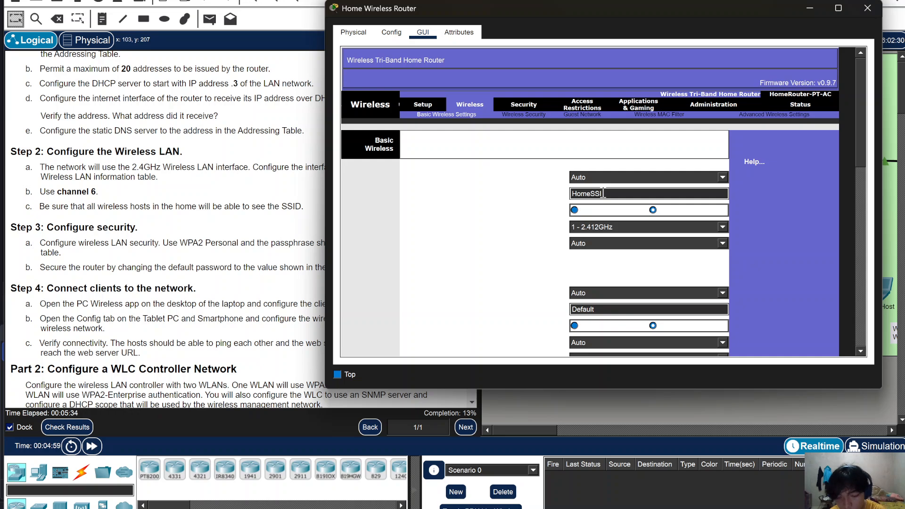
{"action": "type", "text": "D"}
{"action": "key", "text": "Tab"}
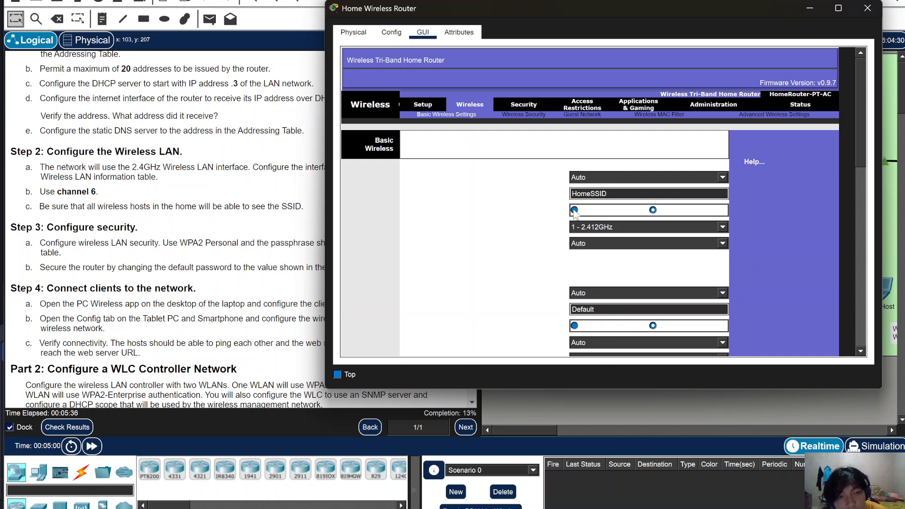
- Set the channel to 6 - 2.437GHz and set both 5 GHz network modes to Disabled
{"action": "left_click", "coordinate": [629, 229]}
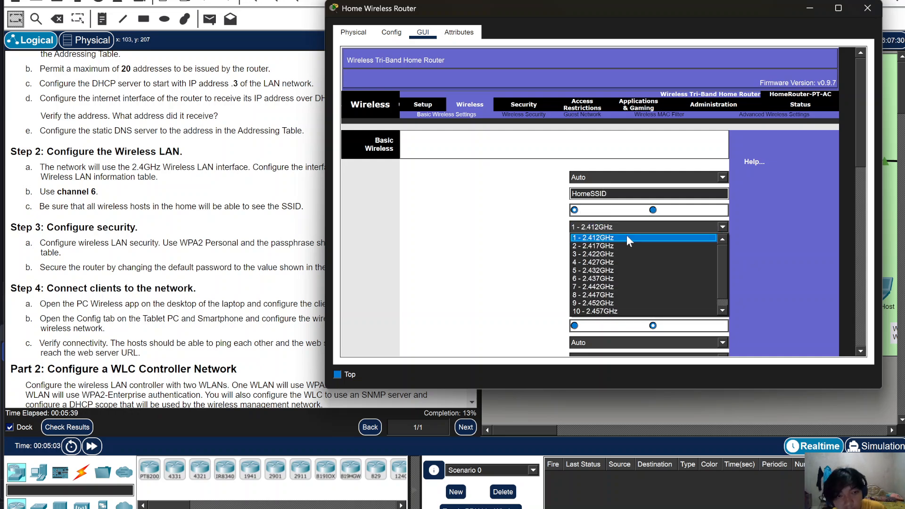
{"action": "left_click", "coordinate": [627, 279]}
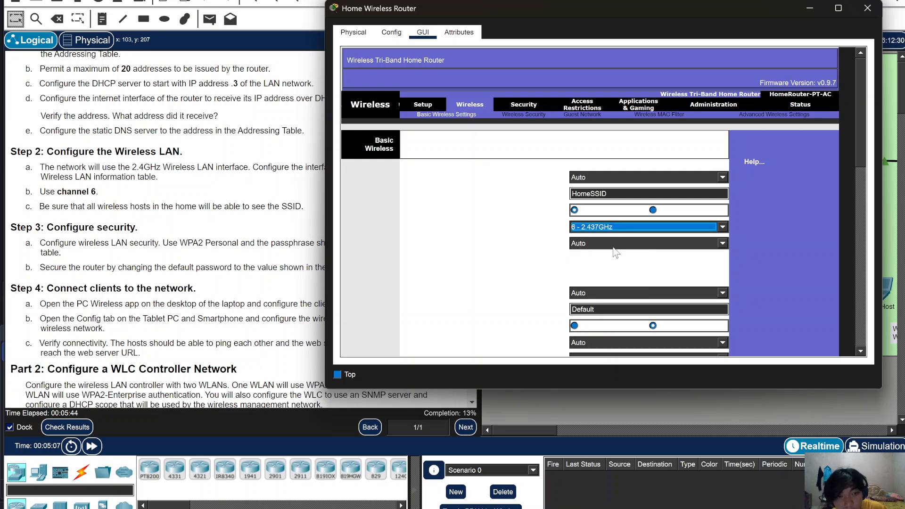
{"action": "left_click", "coordinate": [610, 295]}
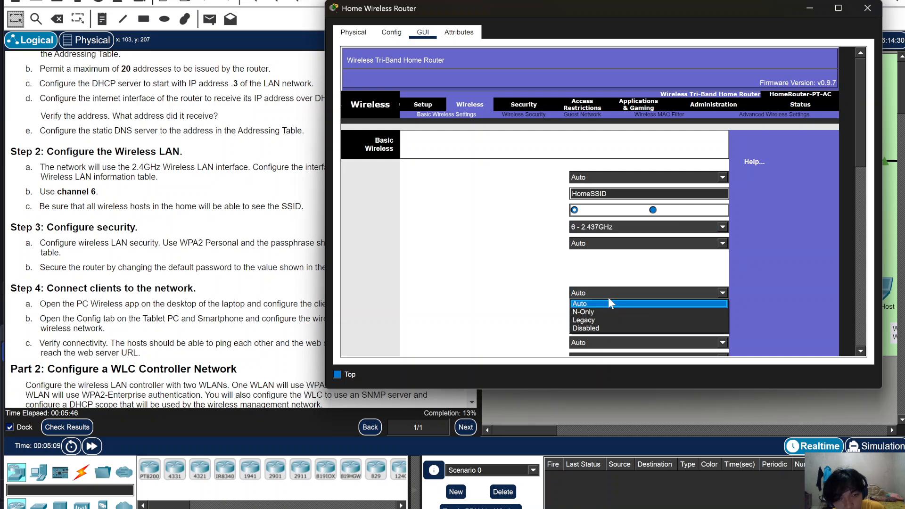
{"action": "left_click", "coordinate": [606, 329]}
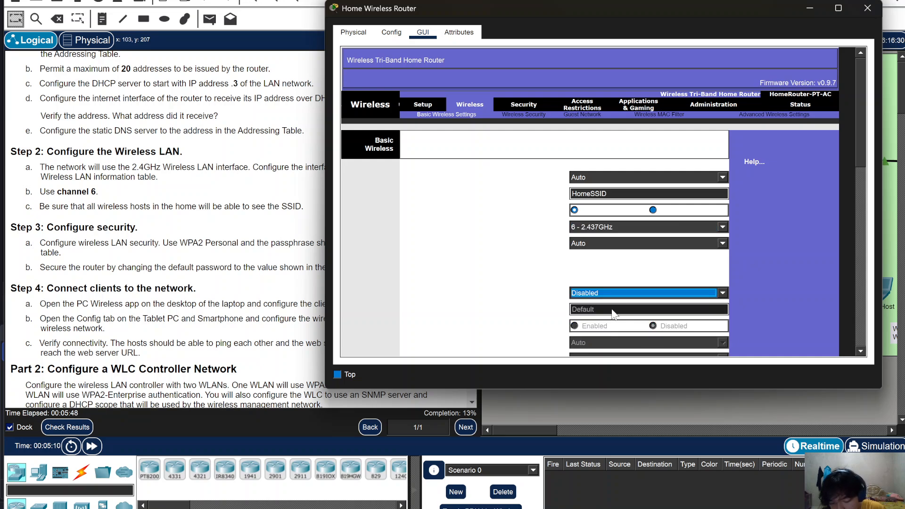
{"action": "scroll", "coordinate": [615, 286], "scroll_direction": "down", "scroll_amount": 2}
{"action": "left_click", "coordinate": [597, 296]}
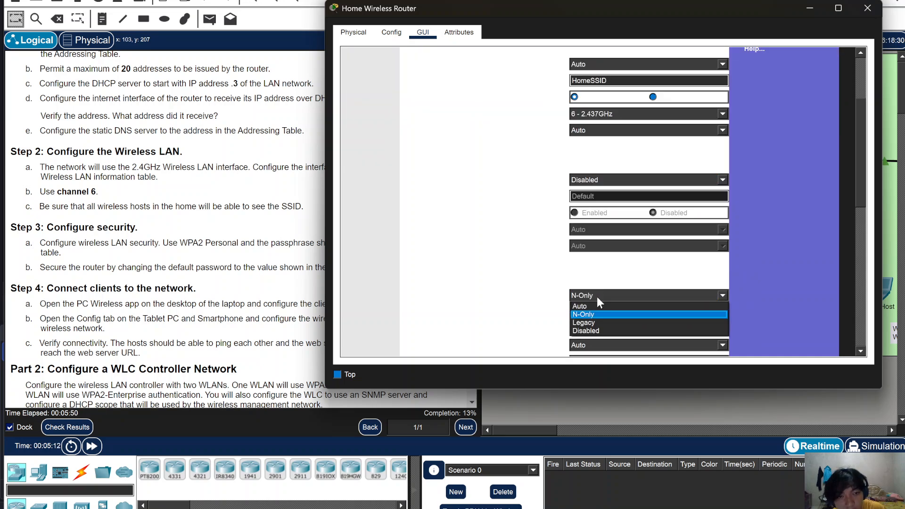
{"action": "left_click", "coordinate": [604, 330]}
- Save the wireless settings, bringing the activity to 17% completion
{"action": "scroll", "coordinate": [492, 296], "scroll_direction": "down", "scroll_amount": 3}
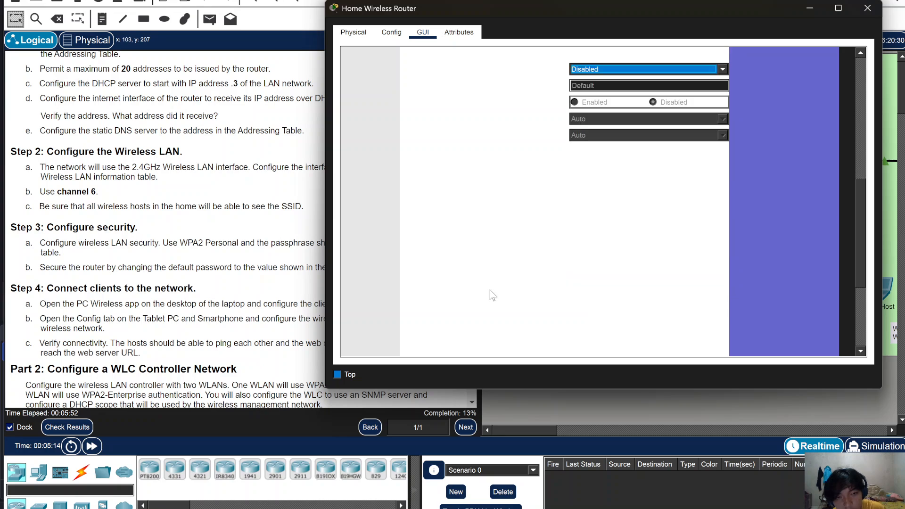
{"action": "scroll", "coordinate": [493, 295], "scroll_direction": "down", "scroll_amount": 5}
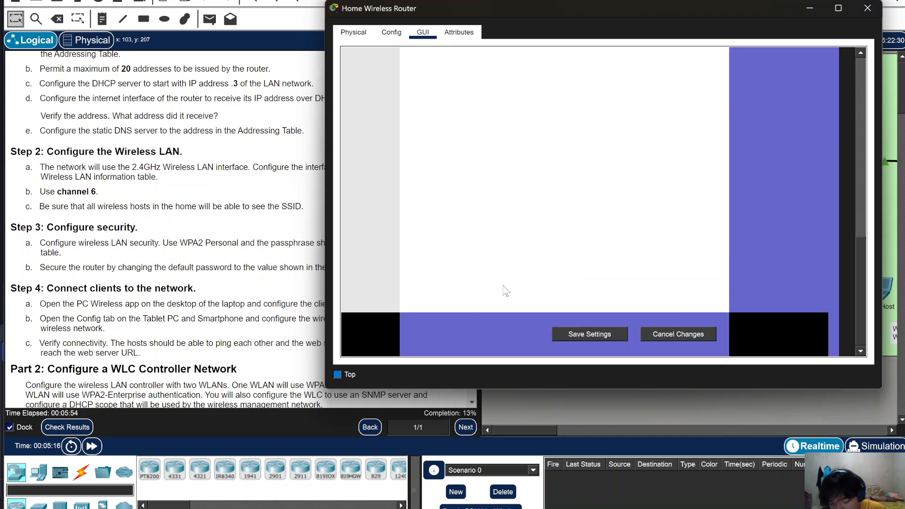
{"action": "scroll", "coordinate": [591, 253], "scroll_direction": "up", "scroll_amount": 1}
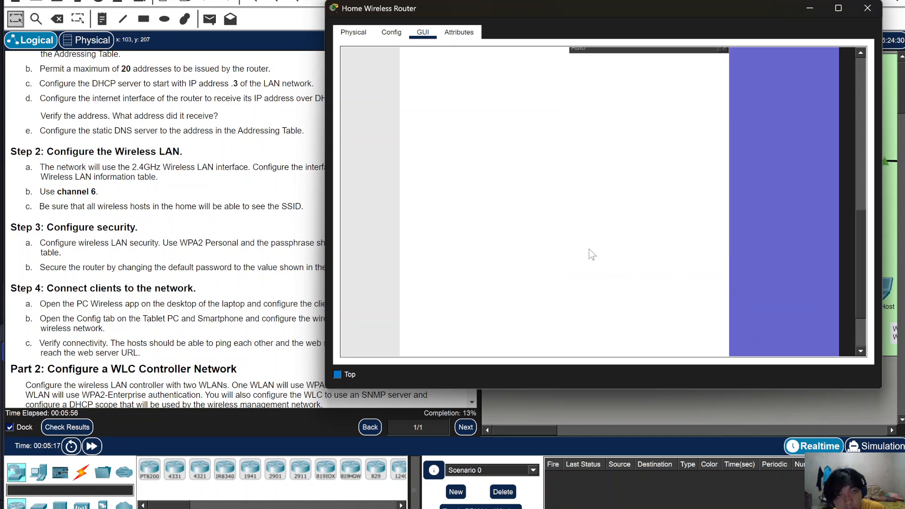
{"action": "scroll", "coordinate": [592, 254], "scroll_direction": "up", "scroll_amount": 10}
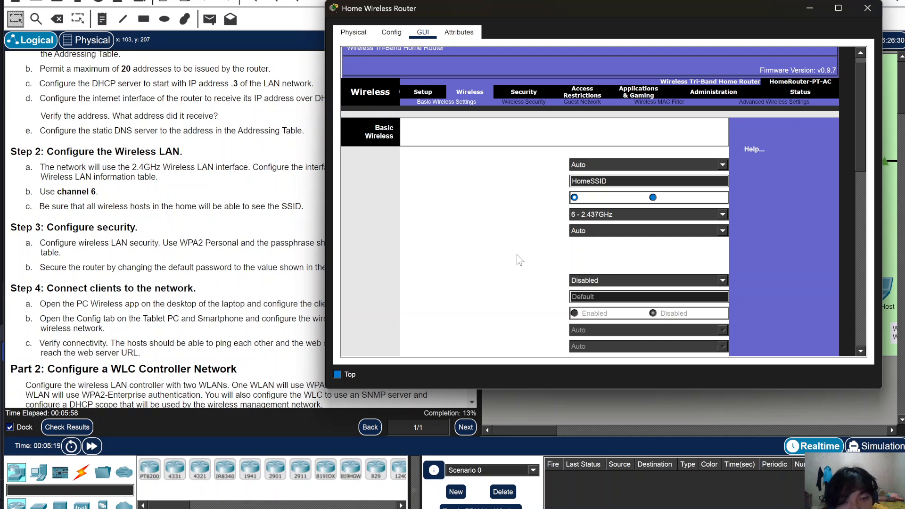
{"action": "scroll", "coordinate": [519, 225], "scroll_direction": "down", "scroll_amount": 10}
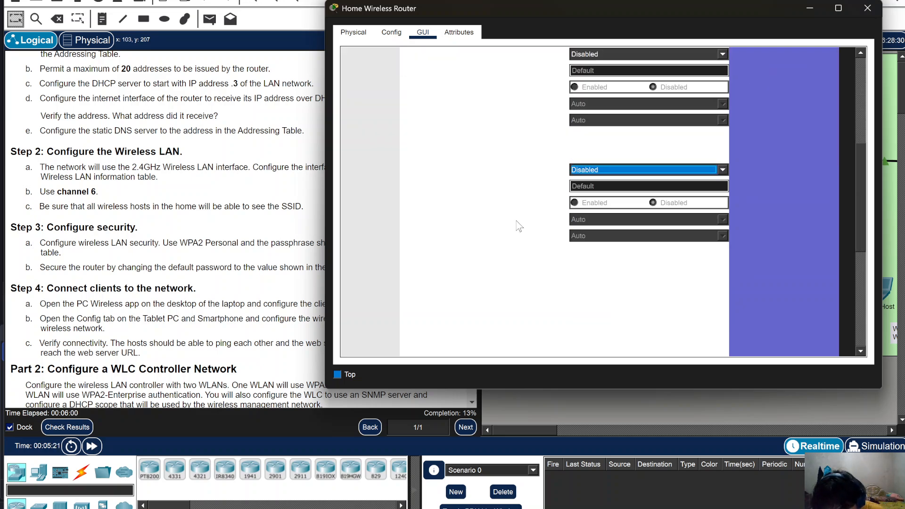
{"action": "left_click", "coordinate": [570, 335]}
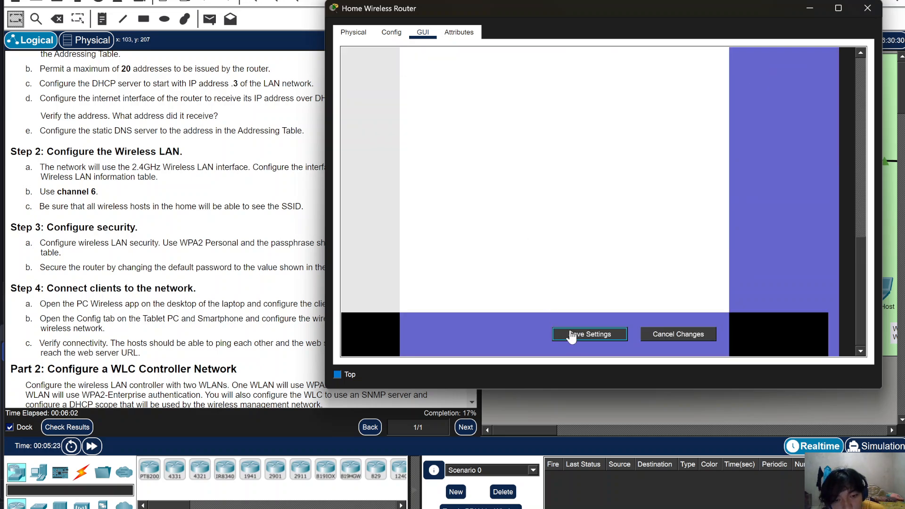
- Open the laptop's PC Wireless app and refresh the list of available wireless networks
{"action": "left_click", "coordinate": [801, 6]}
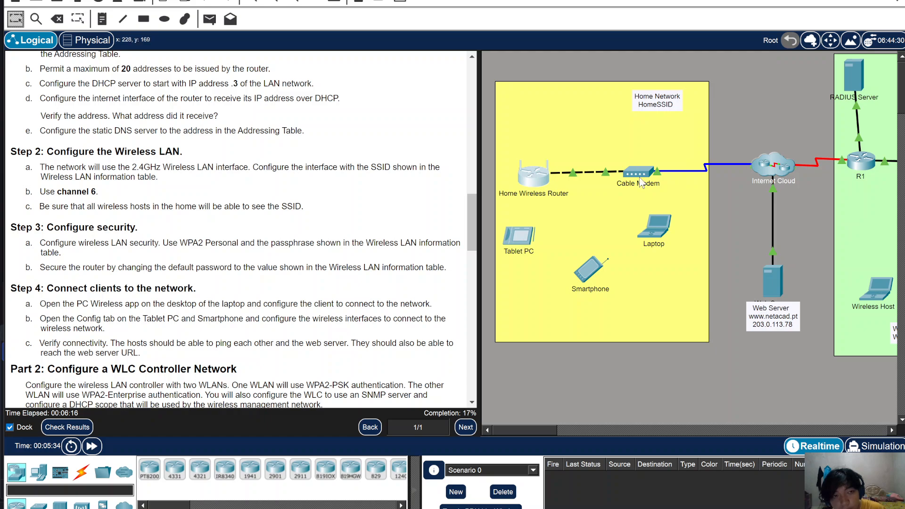
{"action": "left_click", "coordinate": [655, 226]}
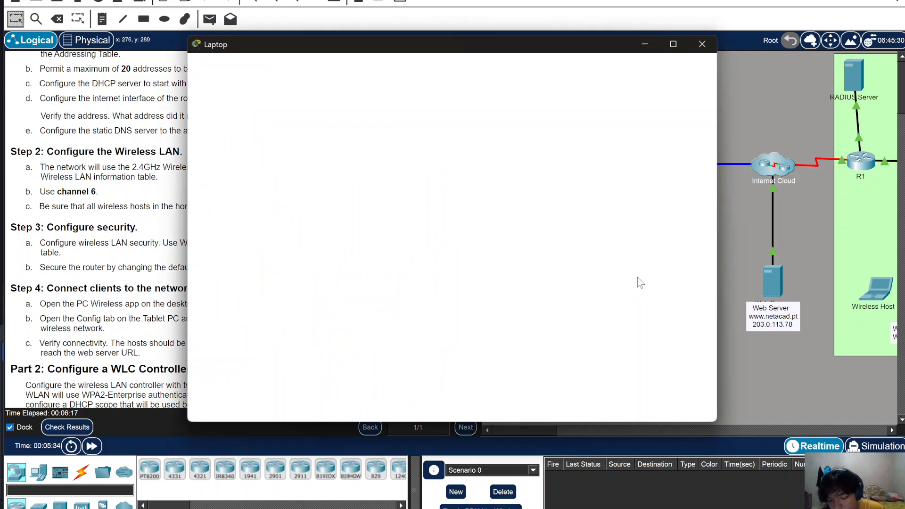
{"action": "left_click", "coordinate": [290, 69]}
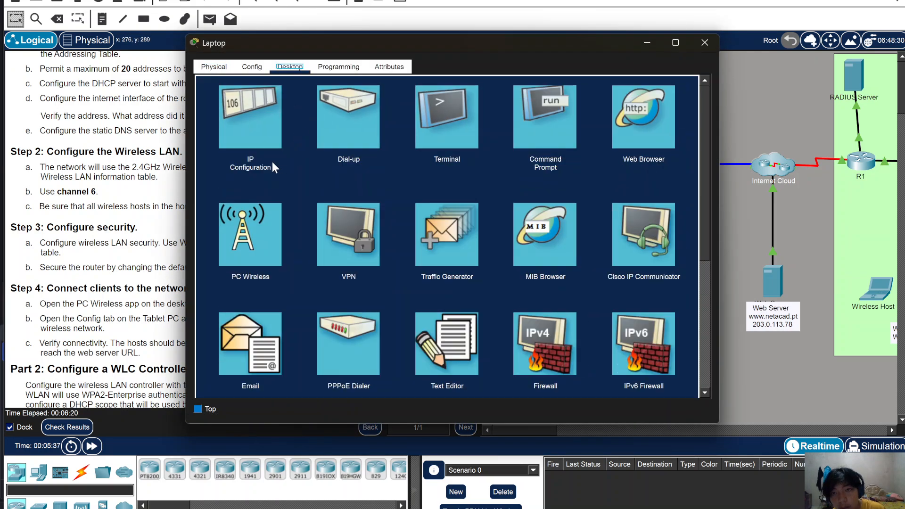
{"action": "left_click", "coordinate": [277, 233]}
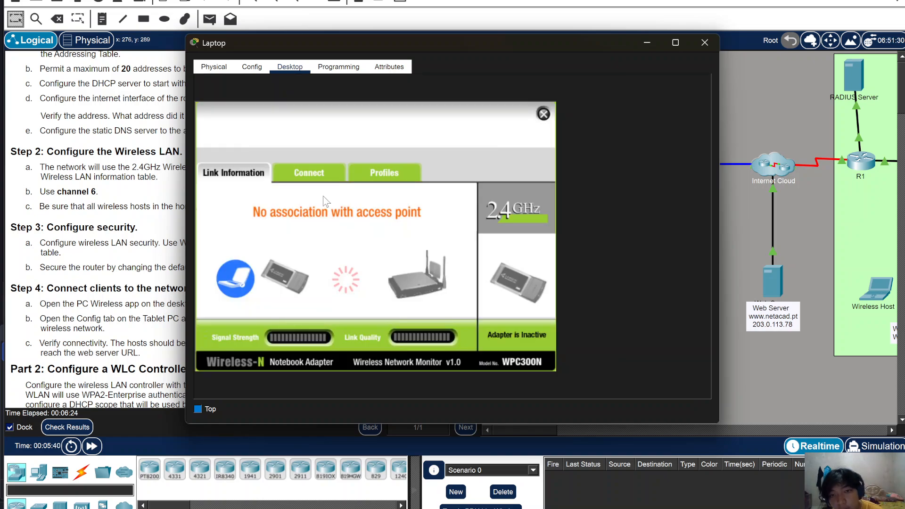
{"action": "left_click", "coordinate": [313, 175]}
{"action": "left_click", "coordinate": [385, 308]}
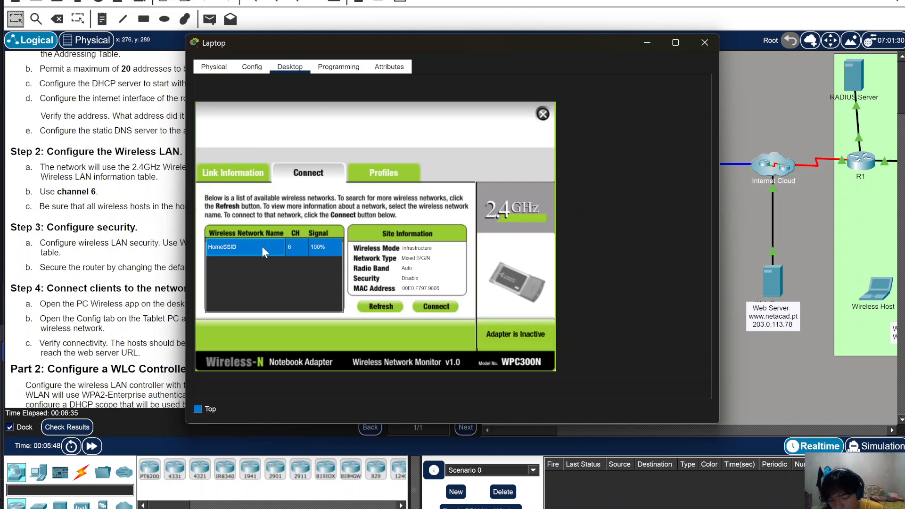
- Connect the laptop to HomeSSID and bring up the home router's configuration window
{"action": "left_click", "coordinate": [440, 307]}
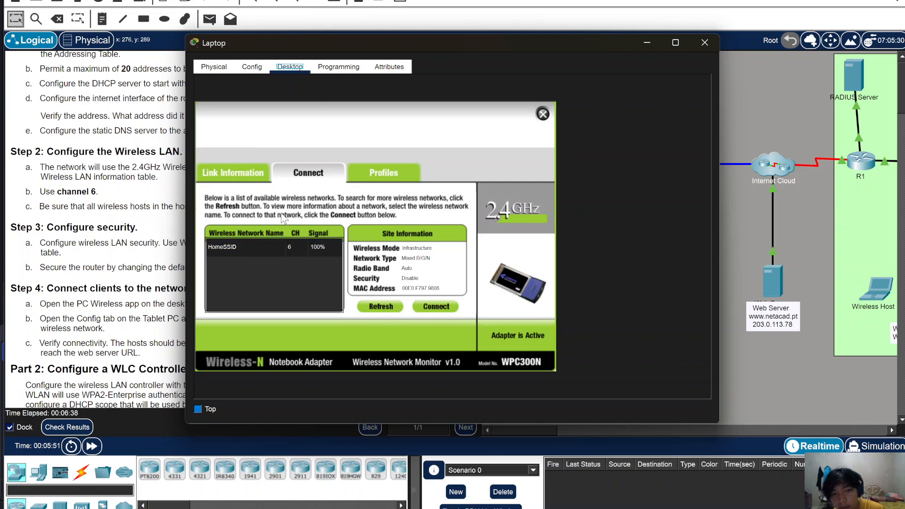
{"action": "left_click", "coordinate": [254, 180]}
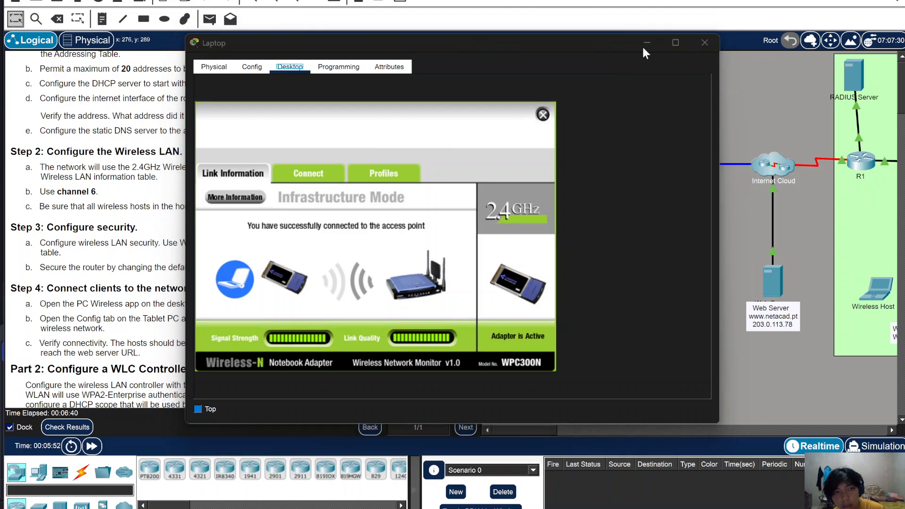
{"action": "left_click", "coordinate": [645, 44]}
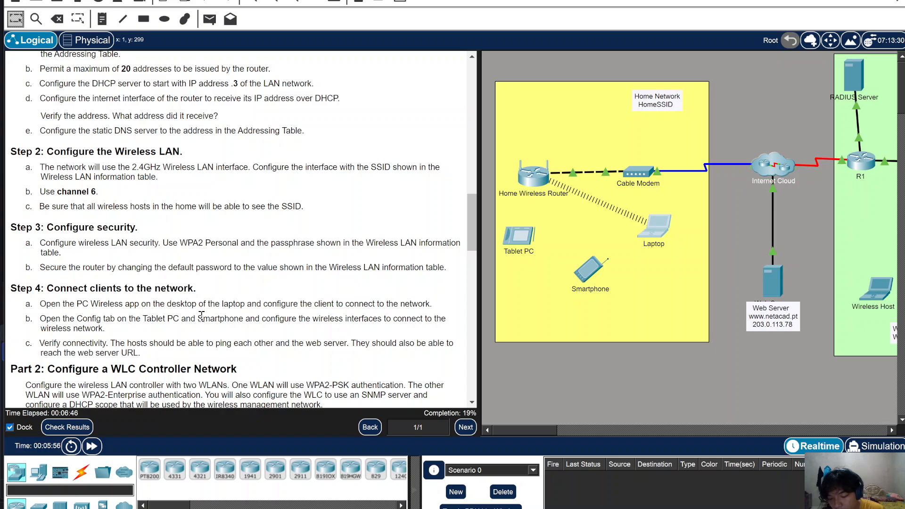
{"action": "left_click", "coordinate": [534, 176]}
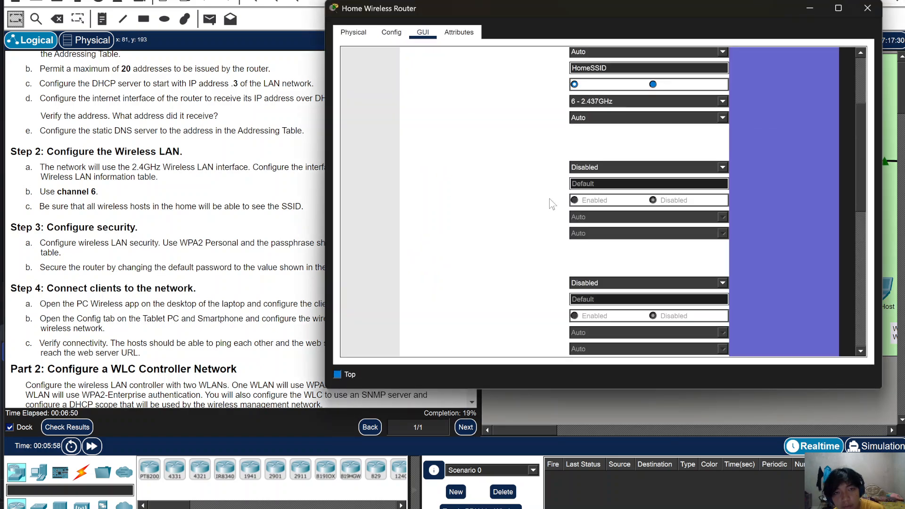
- Set the router's Wireless Security to WPA2 Personal with the lab passphrase and save
{"action": "left_click", "coordinate": [535, 107]}
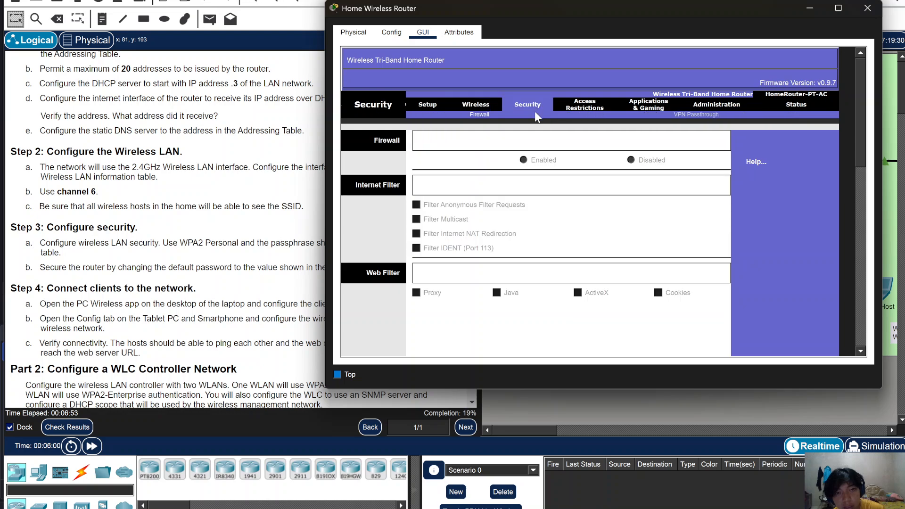
{"action": "left_click", "coordinate": [469, 105]}
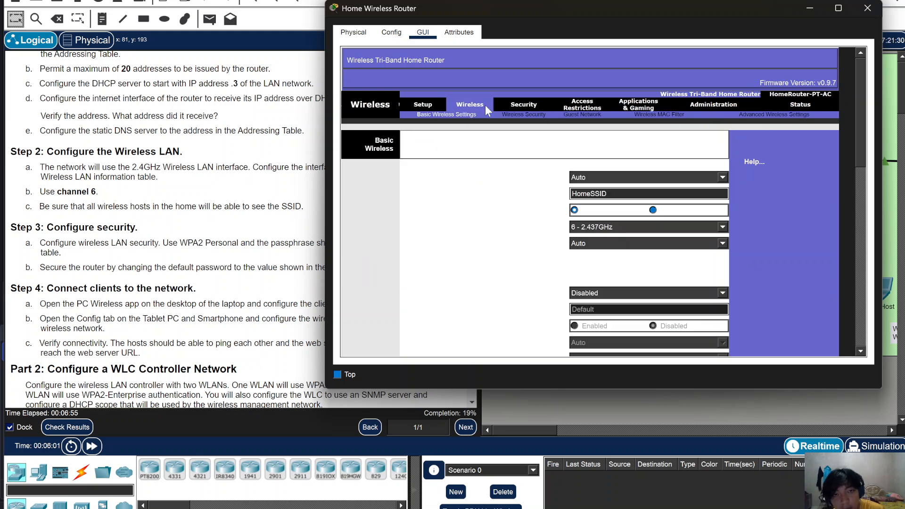
{"action": "left_click", "coordinate": [532, 115]}
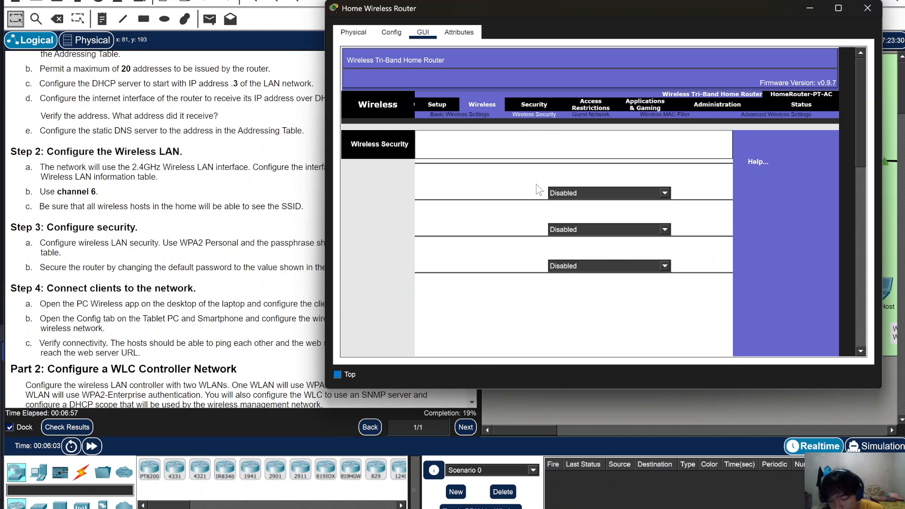
{"action": "left_click", "coordinate": [595, 194]}
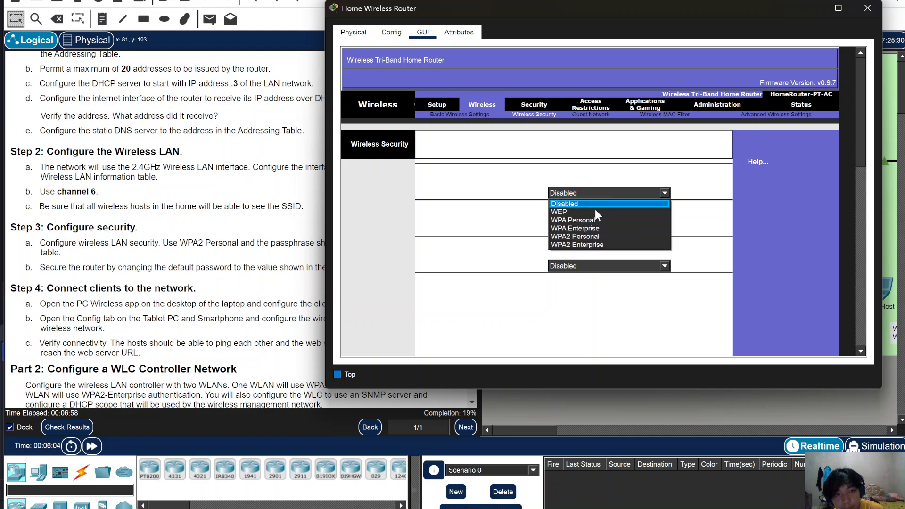
{"action": "left_click", "coordinate": [599, 237]}
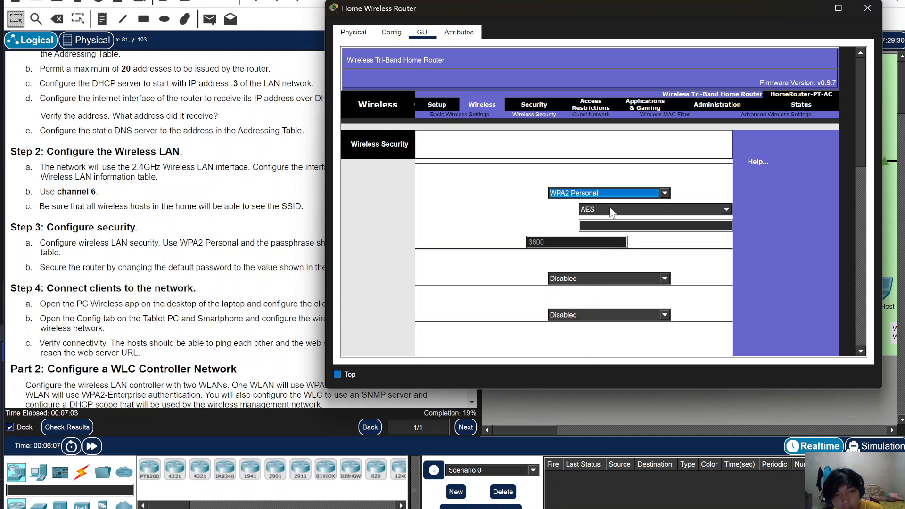
{"action": "left_click", "coordinate": [614, 225]}
{"action": "type", "text": "Cisco123"}
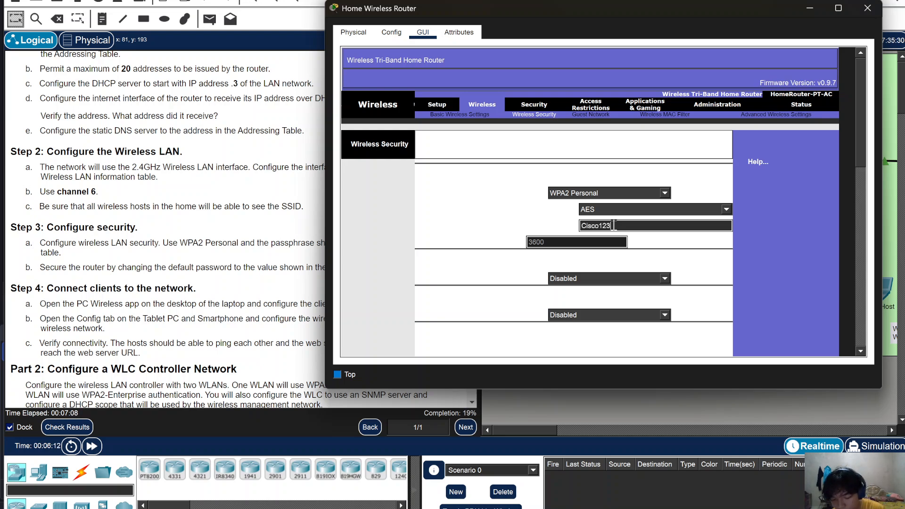
{"action": "scroll", "coordinate": [634, 255], "scroll_direction": "down", "scroll_amount": 3}
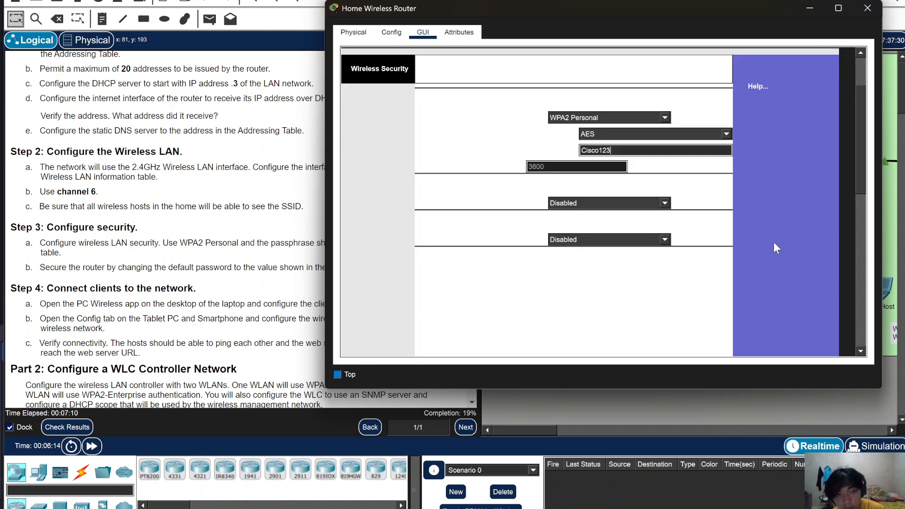
{"action": "scroll", "coordinate": [671, 335], "scroll_direction": "down", "scroll_amount": 5}
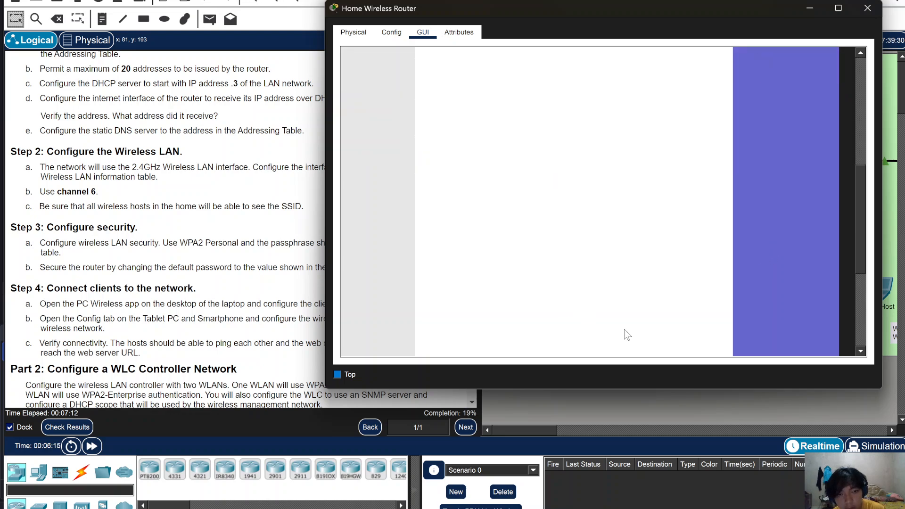
{"action": "scroll", "coordinate": [669, 329], "scroll_direction": "down", "scroll_amount": 2}
{"action": "left_click", "coordinate": [587, 334]}
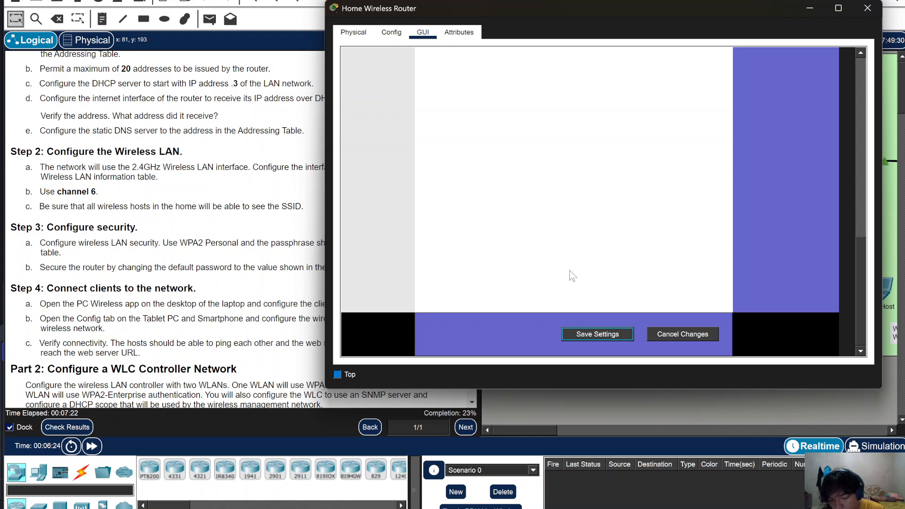
- Under Administration > Management, replace the router access password with the new lab value
{"action": "scroll", "coordinate": [618, 257], "scroll_direction": "up", "scroll_amount": 2}
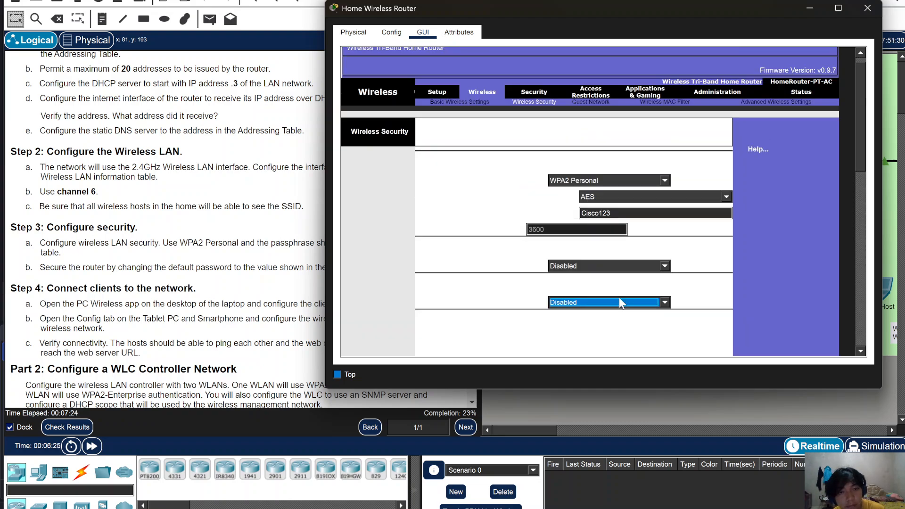
{"action": "left_click", "coordinate": [720, 92]}
{"action": "left_click", "coordinate": [605, 151]}
{"action": "key", "text": "BackSpace"}
{"action": "key", "text": "BackSpace"}
{"action": "key", "text": "BackSpace"}
{"action": "key", "text": "BackSpace"}
{"action": "key", "text": "BackSpace"}
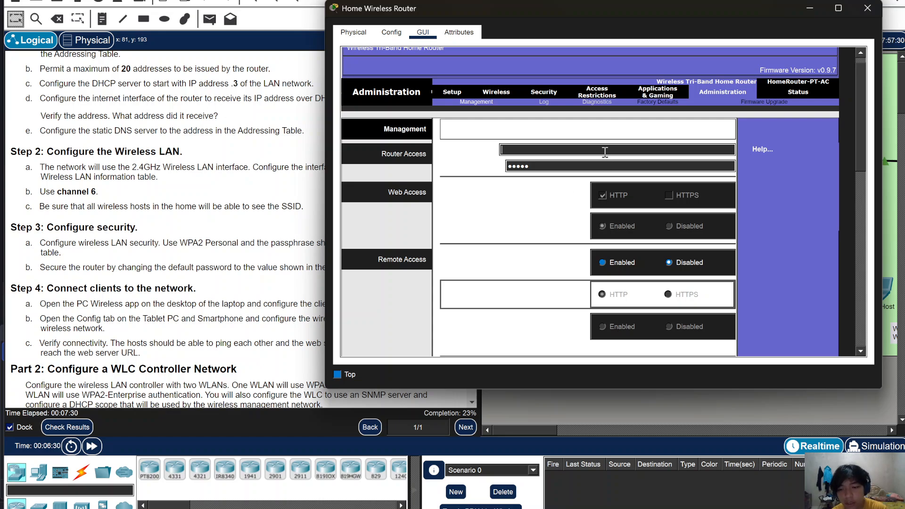
{"action": "type", "text": "Cisco"}
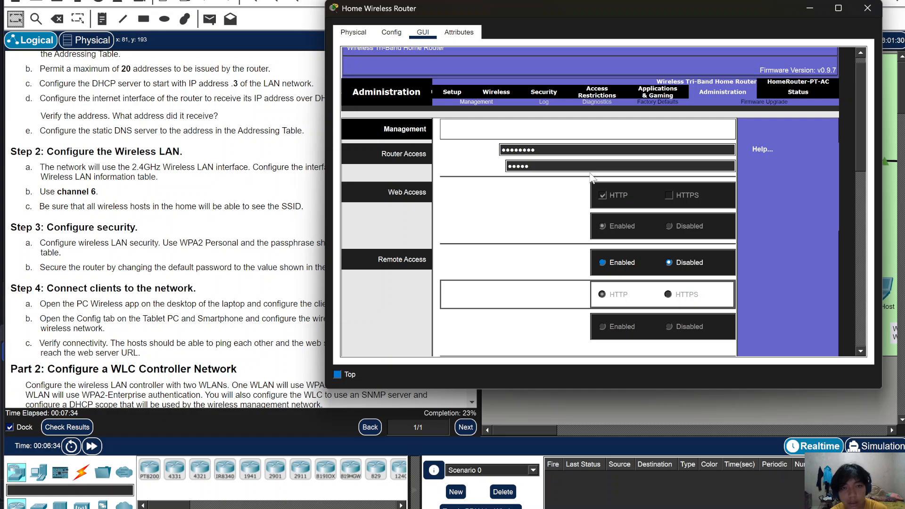
- Retype the password confirmation correctly, fixing a mistyped entry, and scroll to Save Settings
{"action": "double_click", "coordinate": [588, 169]}
{"action": "key", "text": "BackSpace"}
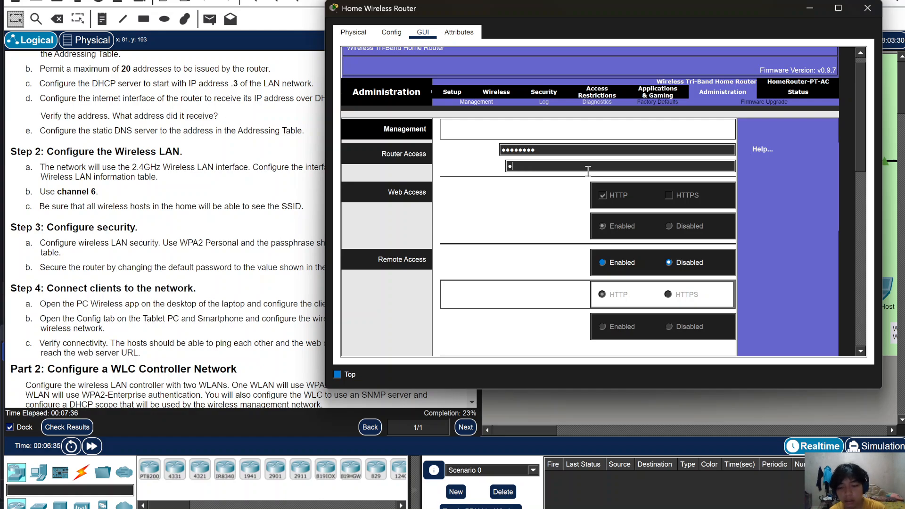
{"action": "type", "text": "Cisco12"}
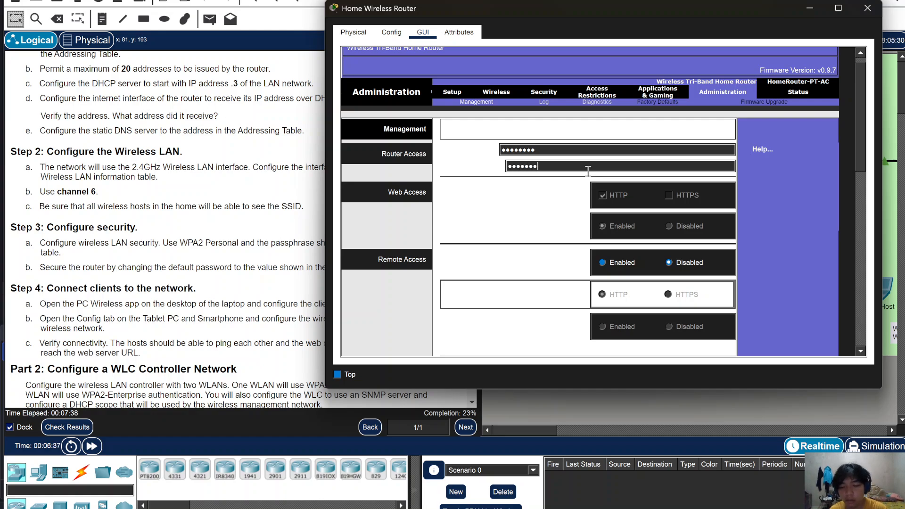
{"action": "double_click", "coordinate": [588, 169]}
{"action": "key", "text": "BackSpace"}
{"action": "type", "text": "Cisco123"}
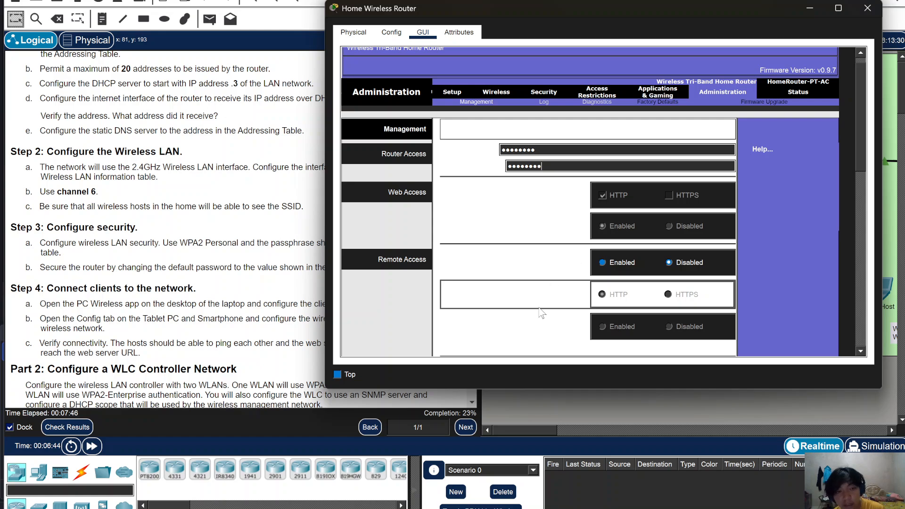
{"action": "scroll", "coordinate": [538, 325], "scroll_direction": "down", "scroll_amount": 5}
{"action": "scroll", "coordinate": [545, 338], "scroll_direction": "down", "scroll_amount": 5}
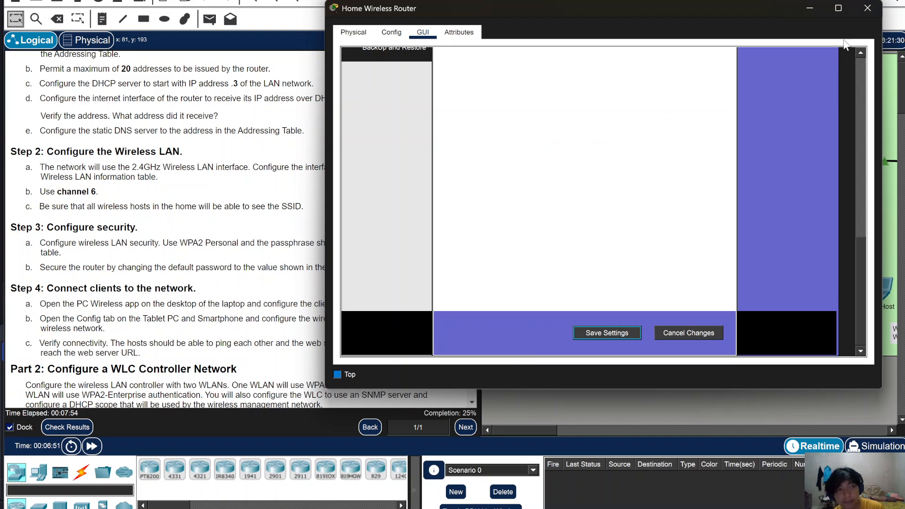
{"action": "left_click", "coordinate": [809, 8]}
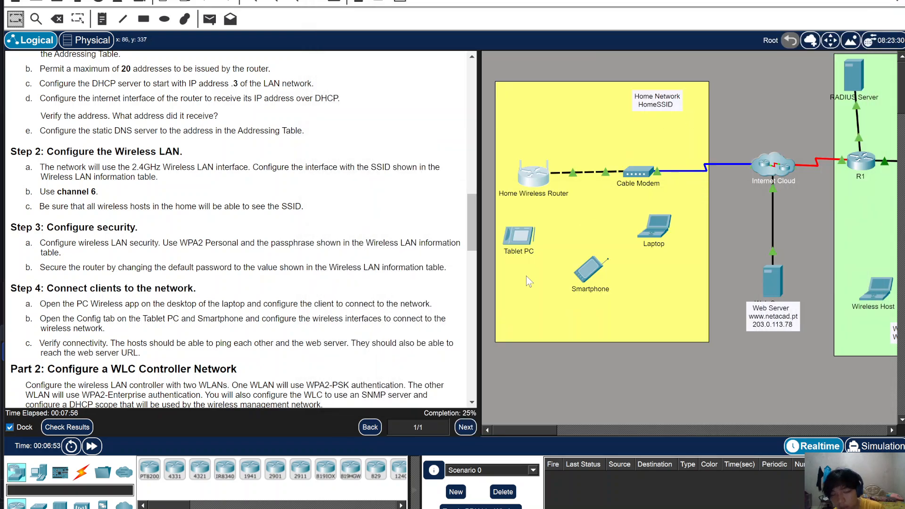
{"action": "left_click", "coordinate": [662, 226]}
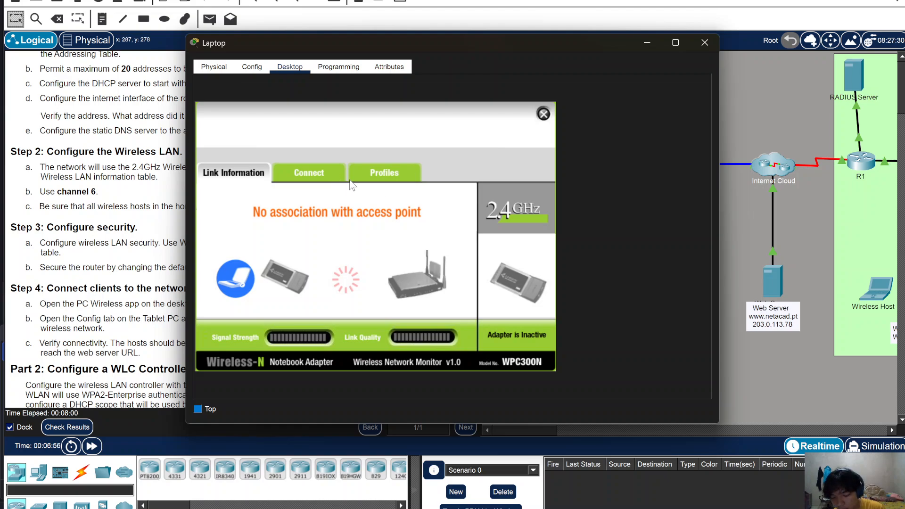
{"action": "left_click", "coordinate": [326, 174]}
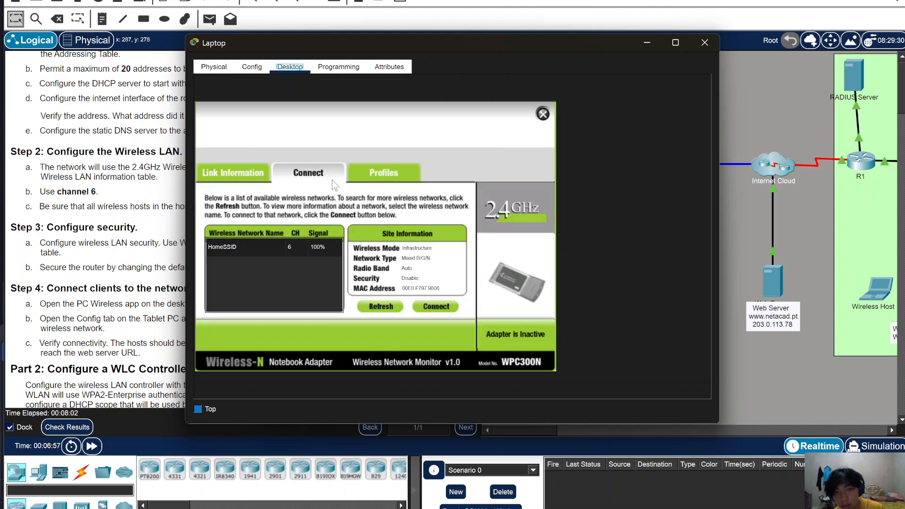
{"action": "left_click", "coordinate": [294, 244]}
{"action": "left_click", "coordinate": [432, 307]}
{"action": "left_click", "coordinate": [288, 253]}
{"action": "type", "text": "Ci"}
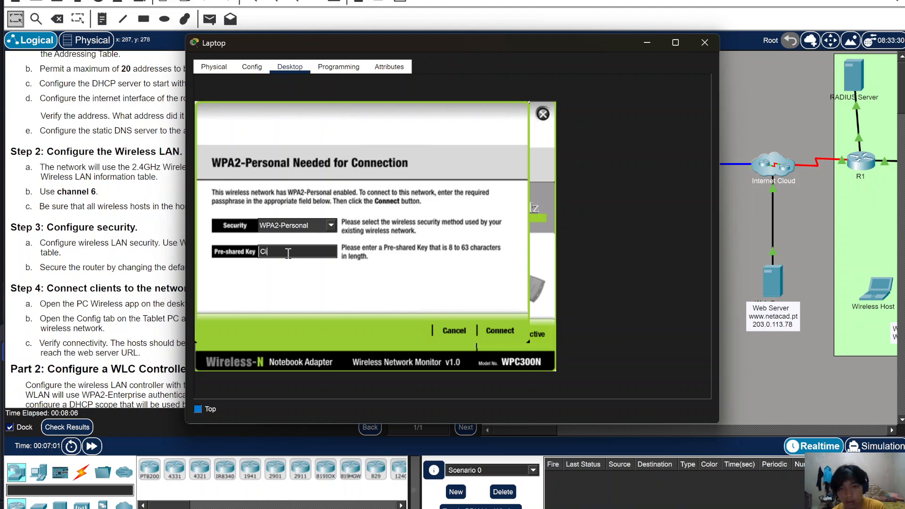
{"action": "type", "text": "sco123"}
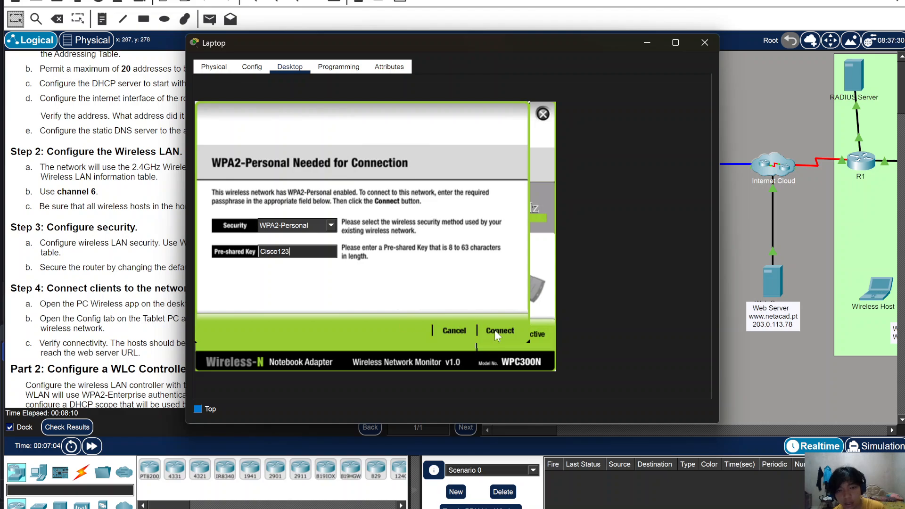
{"action": "left_click", "coordinate": [495, 332]}
{"action": "left_click", "coordinate": [235, 177]}
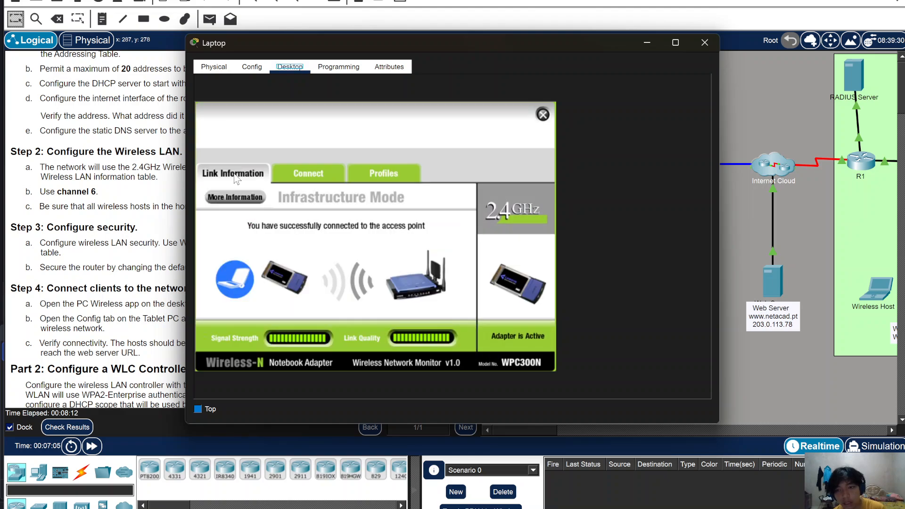
{"action": "left_click", "coordinate": [648, 44]}
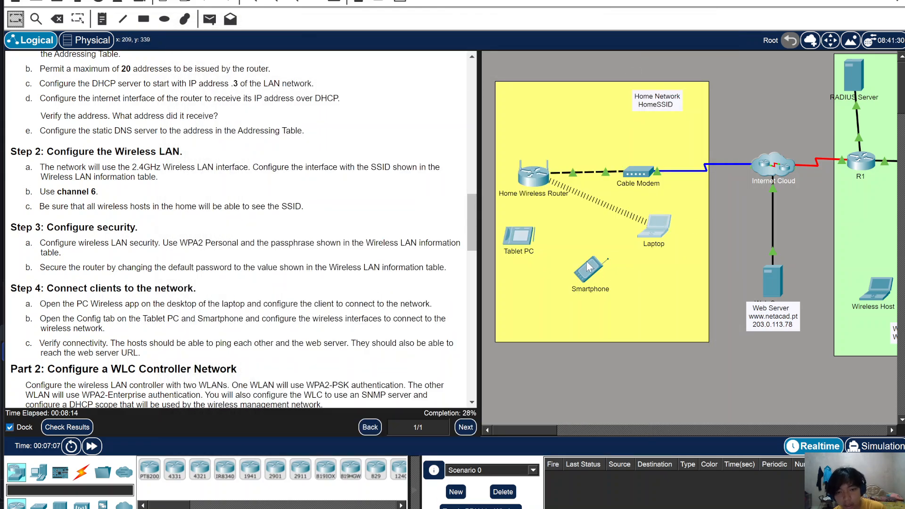
{"action": "mouse_move", "coordinate": [588, 267]}
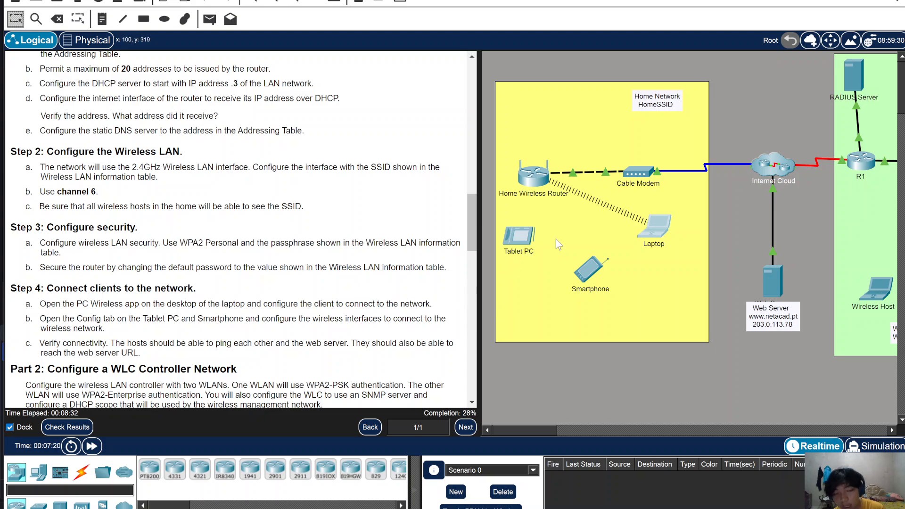
- Set the Tablet PC's Wireless0 authentication to WPA2-PSK with the home network passphrase
{"action": "left_click", "coordinate": [522, 239]}
{"action": "left_click", "coordinate": [252, 66]}
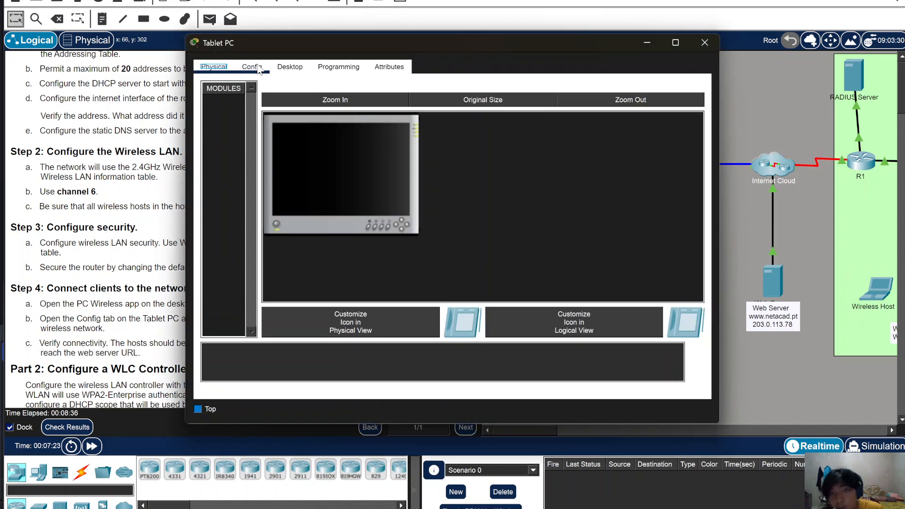
{"action": "left_click", "coordinate": [259, 140]}
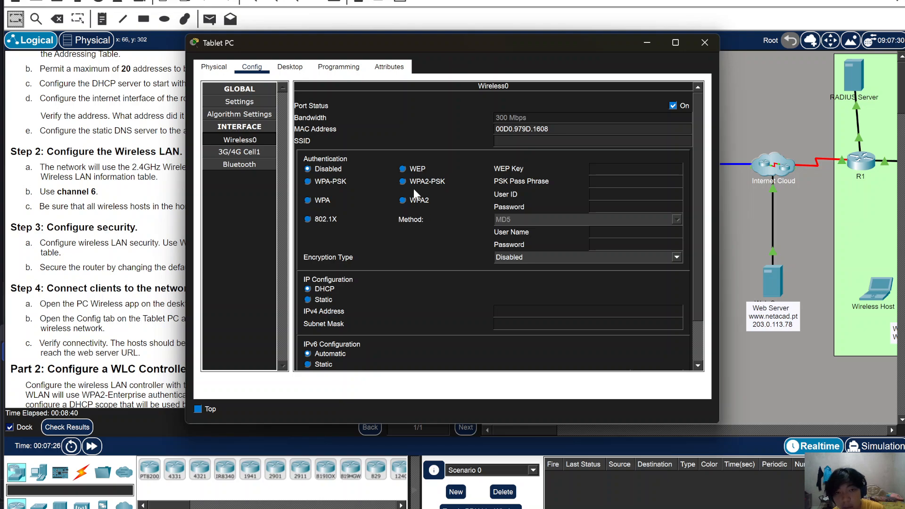
{"action": "left_click", "coordinate": [408, 183]}
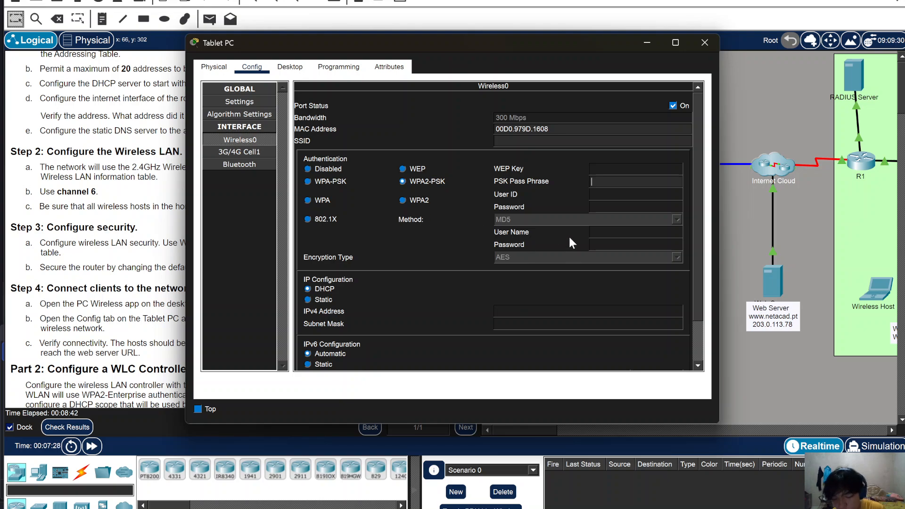
{"action": "type", "text": "Ci"}
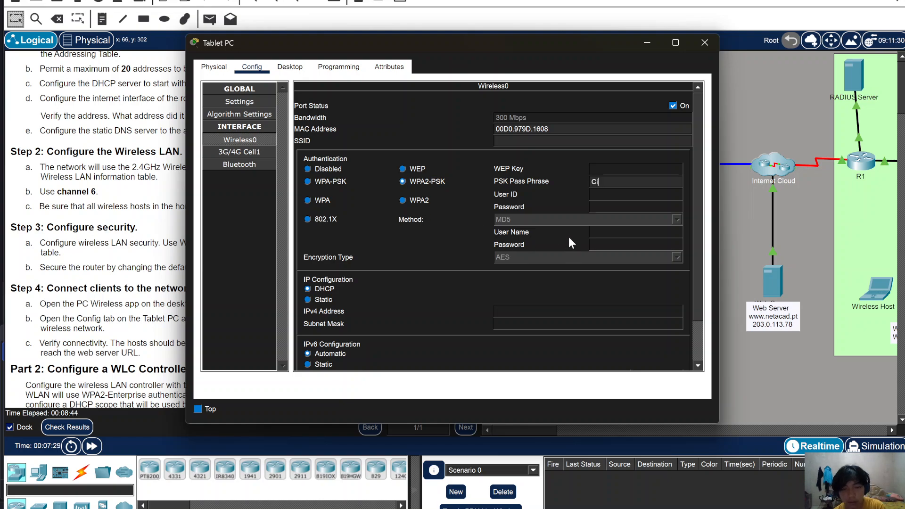
{"action": "type", "text": "sco123"}
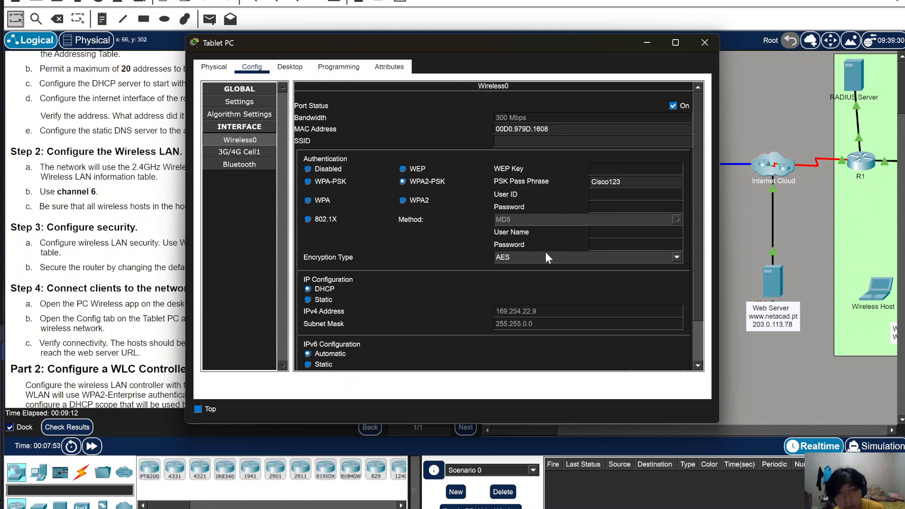
{"action": "scroll", "coordinate": [540, 278], "scroll_direction": "down", "scroll_amount": 2}
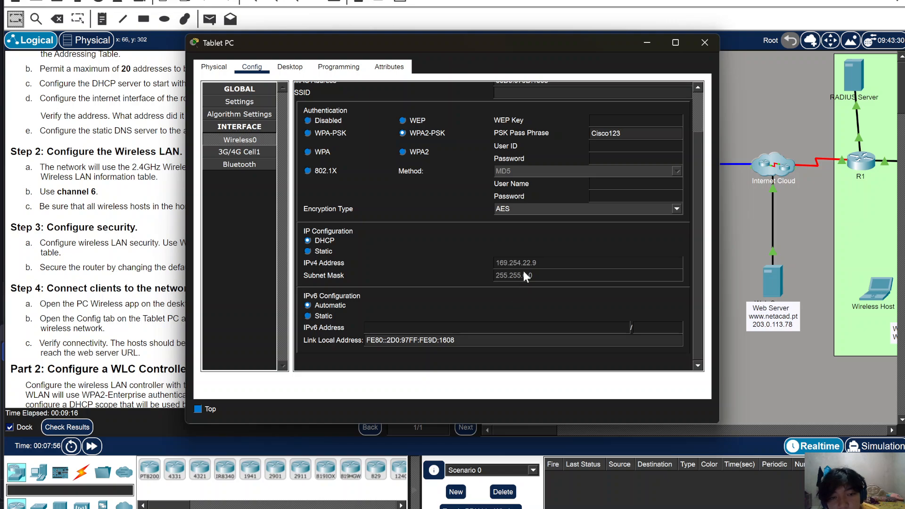
{"action": "left_click", "coordinate": [648, 46]}
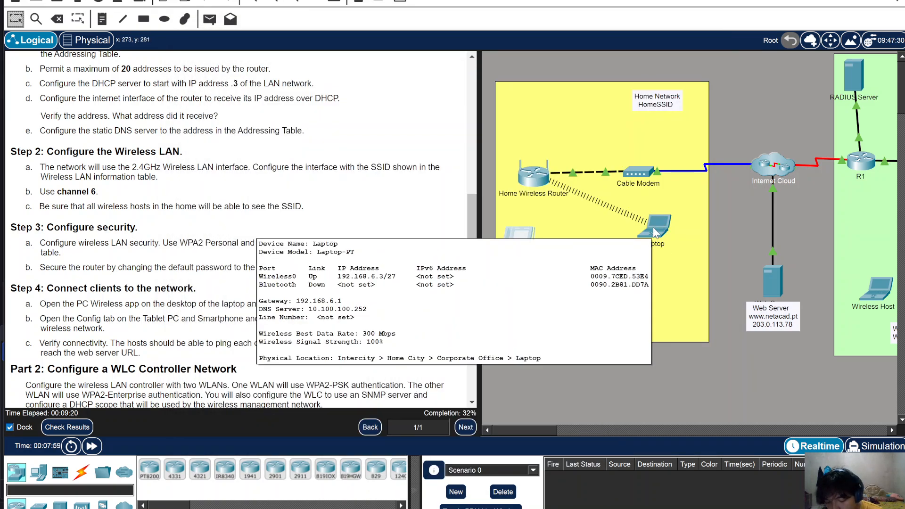
- From the laptop's Command Prompt, ping the Tablet PC at 169.254.22.9 after checking its address
{"action": "left_click", "coordinate": [654, 229]}
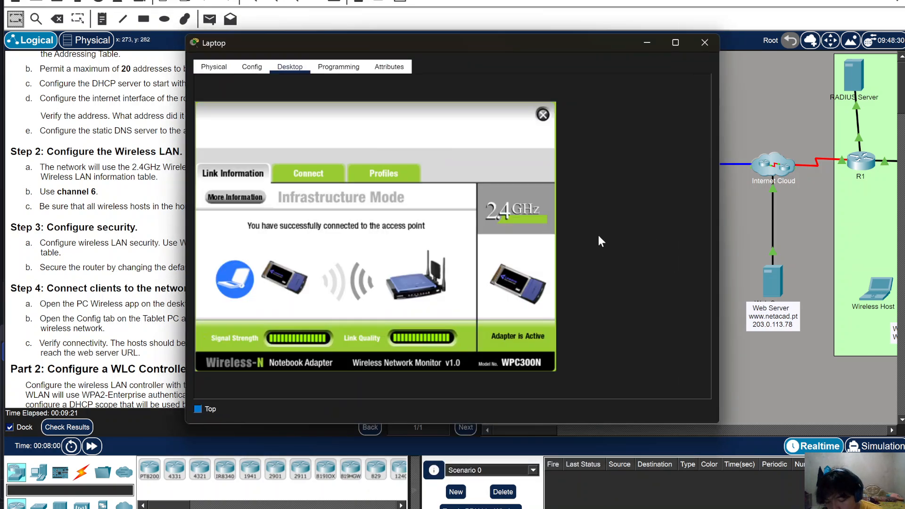
{"action": "left_click", "coordinate": [542, 114]}
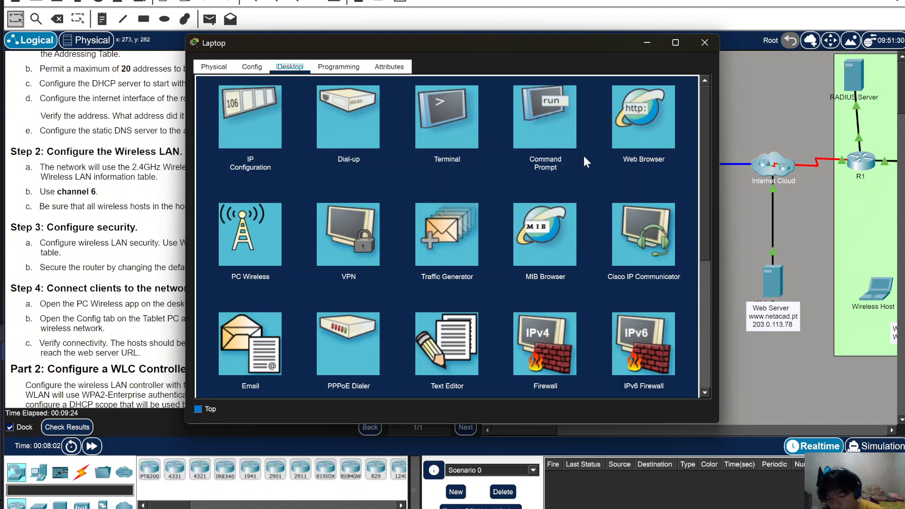
{"action": "left_click", "coordinate": [550, 134]}
{"action": "type", "text": "ping 16"}
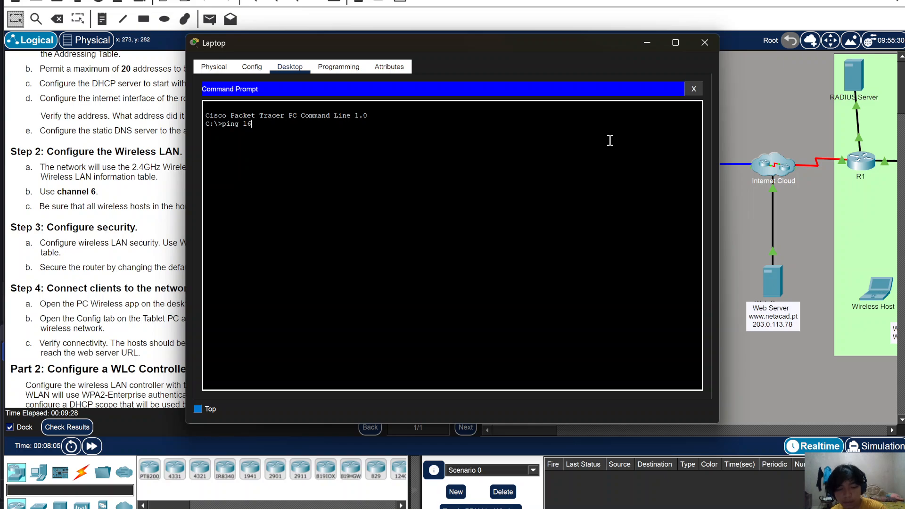
{"action": "left_click", "coordinate": [743, 278]}
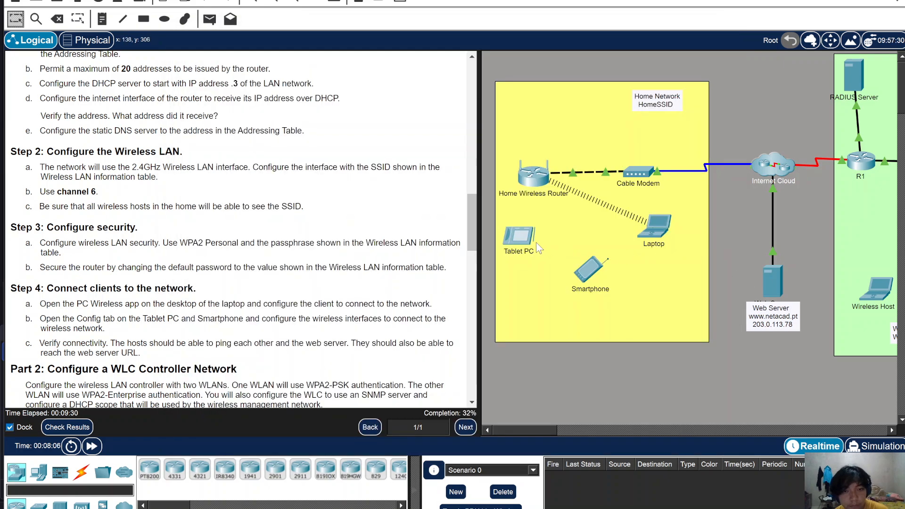
{"action": "left_click", "coordinate": [510, 241]}
{"action": "left_click", "coordinate": [743, 253]}
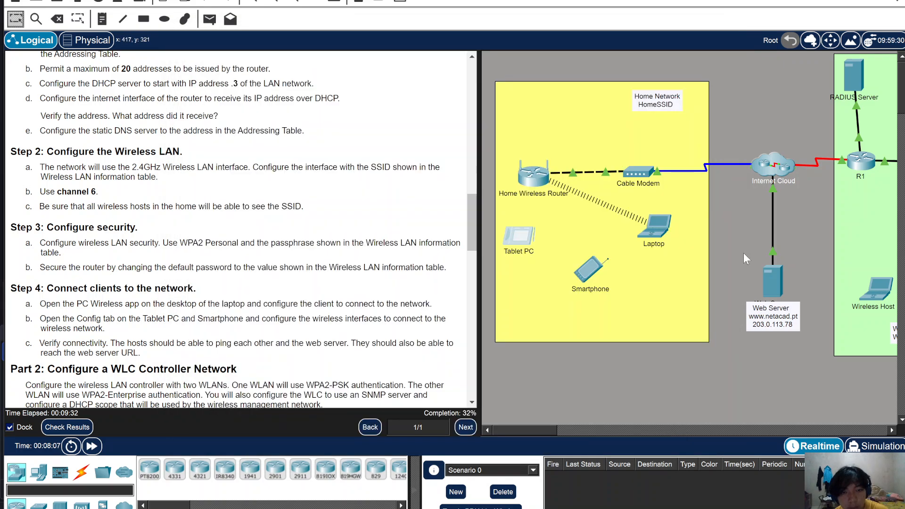
{"action": "left_click", "coordinate": [658, 227]}
{"action": "type", "text": ".254.22.9"}
{"action": "key", "text": "Return"}
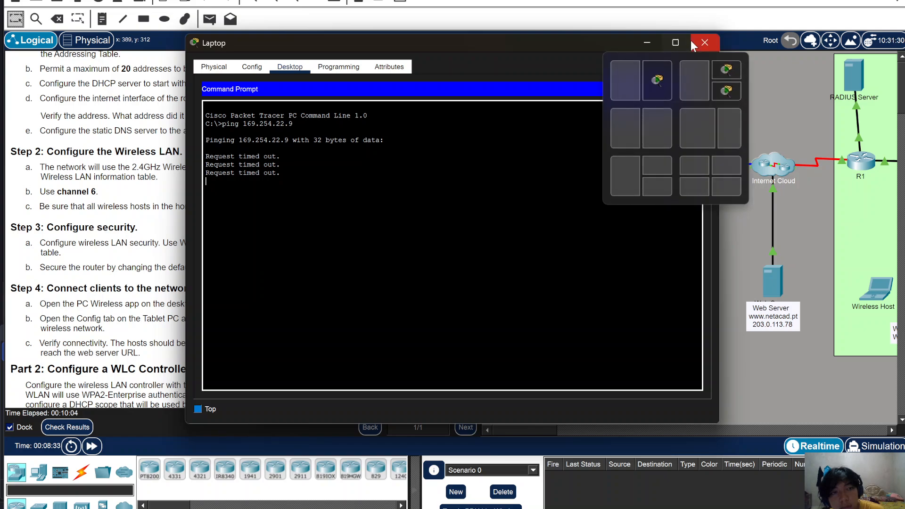
- Enter HomeSSID as the SSID on the Tablet PC's wireless interface
{"action": "left_click", "coordinate": [705, 42]}
{"action": "left_click", "coordinate": [531, 227]}
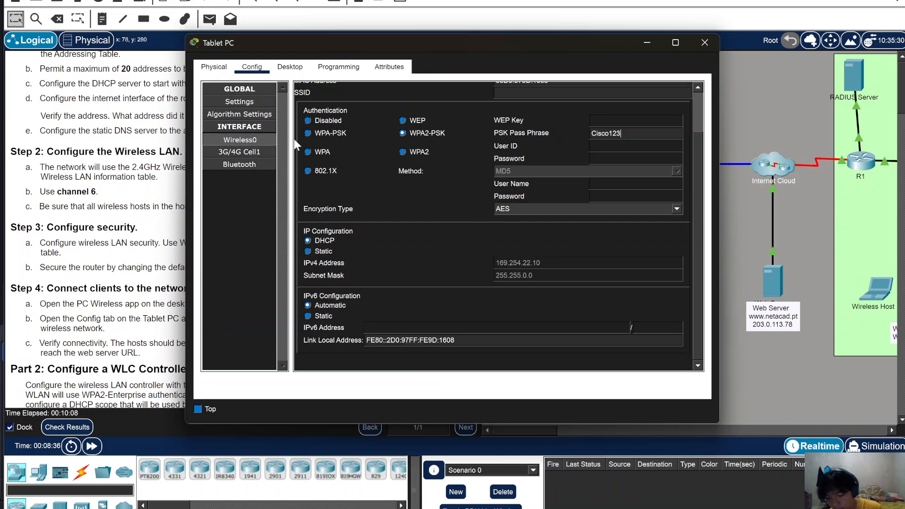
{"action": "scroll", "coordinate": [570, 176], "scroll_direction": "up", "scroll_amount": 2}
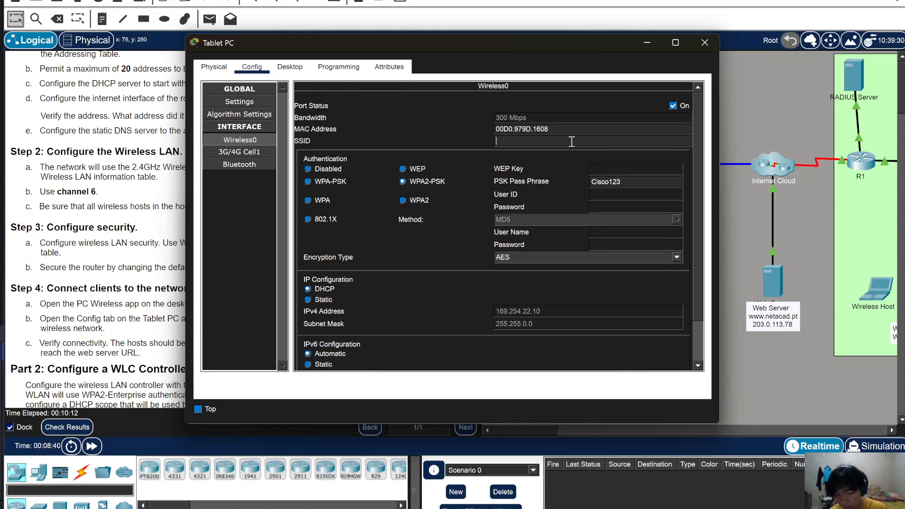
{"action": "type", "text": "HomeSSID"}
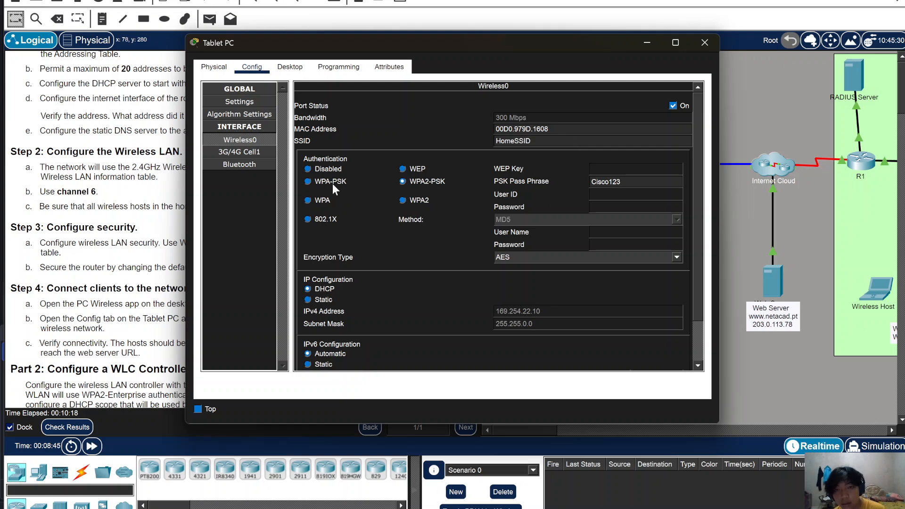
{"action": "scroll", "coordinate": [535, 277], "scroll_direction": "down", "scroll_amount": 3}
{"action": "scroll", "coordinate": [536, 277], "scroll_direction": "up", "scroll_amount": 3}
{"action": "scroll", "coordinate": [471, 283], "scroll_direction": "down", "scroll_amount": 3}
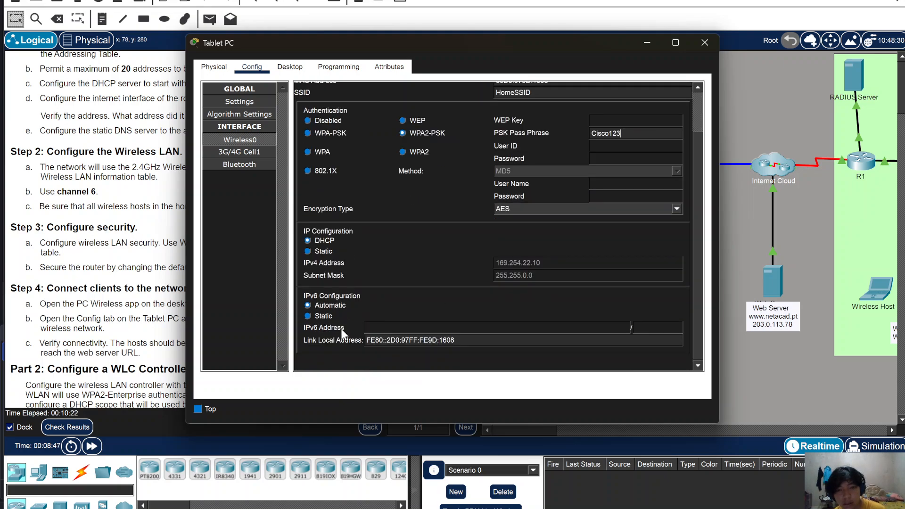
- Cycle the tablet's IPv6 and IPv4 settings to static and back to automatic/DHCP to renew addressing
{"action": "left_click", "coordinate": [311, 319]}
{"action": "left_click", "coordinate": [313, 309]}
{"action": "left_click", "coordinate": [319, 251]}
{"action": "left_click", "coordinate": [321, 240]}
{"action": "scroll", "coordinate": [519, 302], "scroll_direction": "up", "scroll_amount": 2}
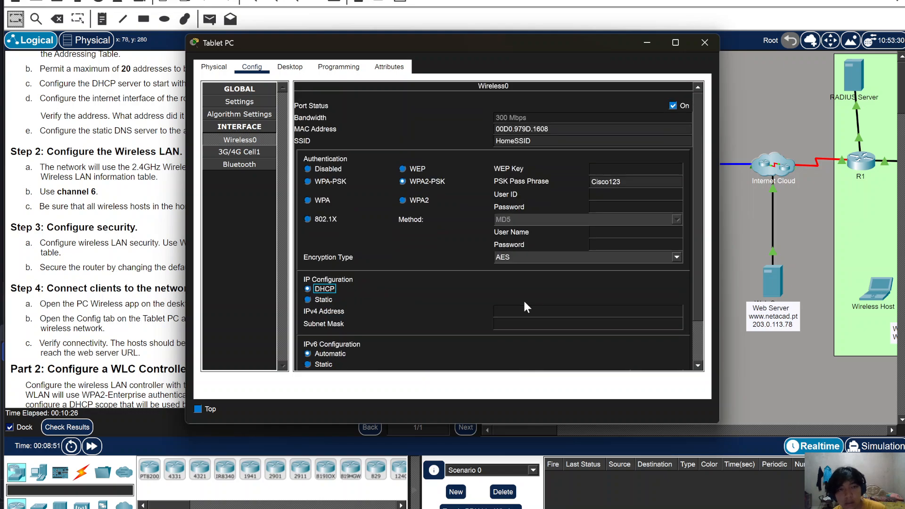
{"action": "scroll", "coordinate": [523, 304], "scroll_direction": "down", "scroll_amount": 2}
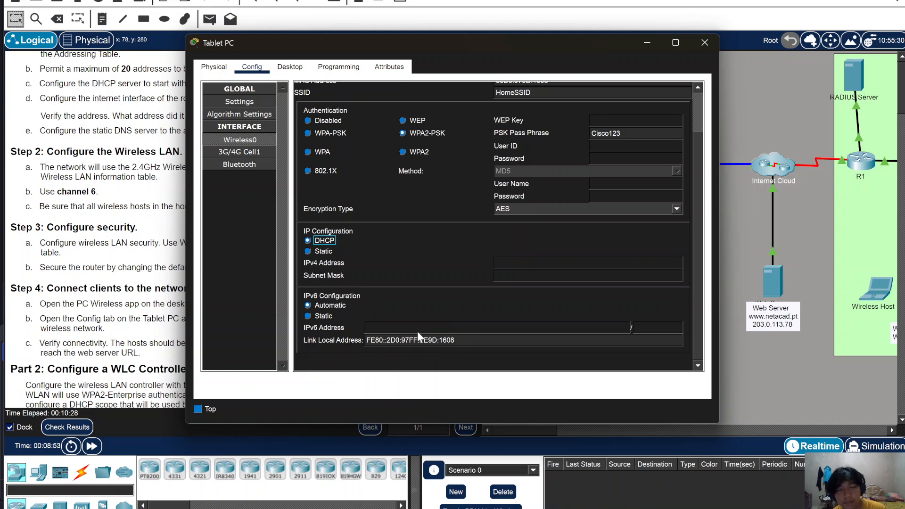
- Fast-forward simulation time and toggle the tablet's wireless port status to re-establish the link
{"action": "left_click", "coordinate": [92, 446]}
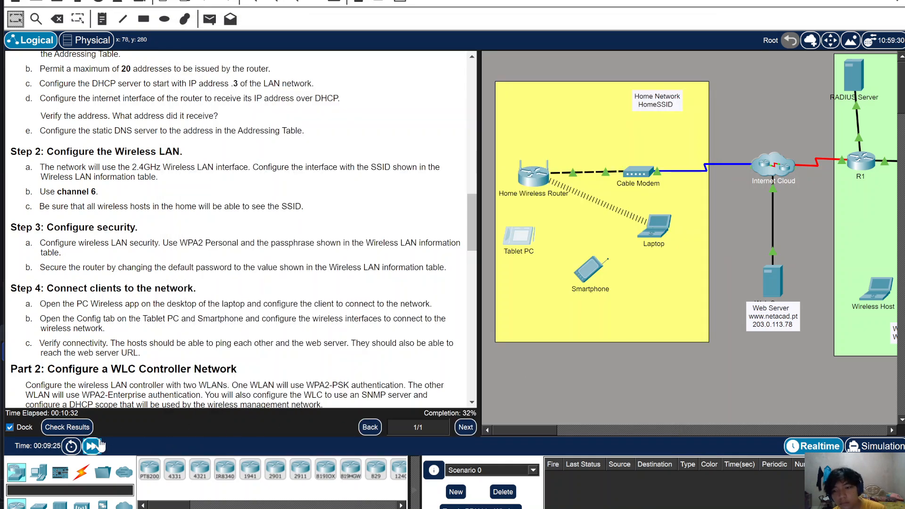
{"action": "left_click", "coordinate": [521, 236]}
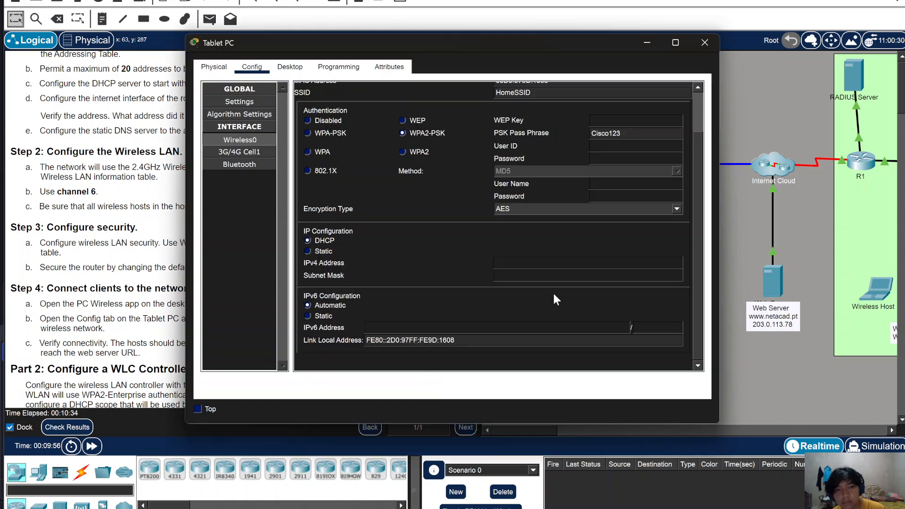
{"action": "scroll", "coordinate": [531, 210], "scroll_direction": "up", "scroll_amount": 2}
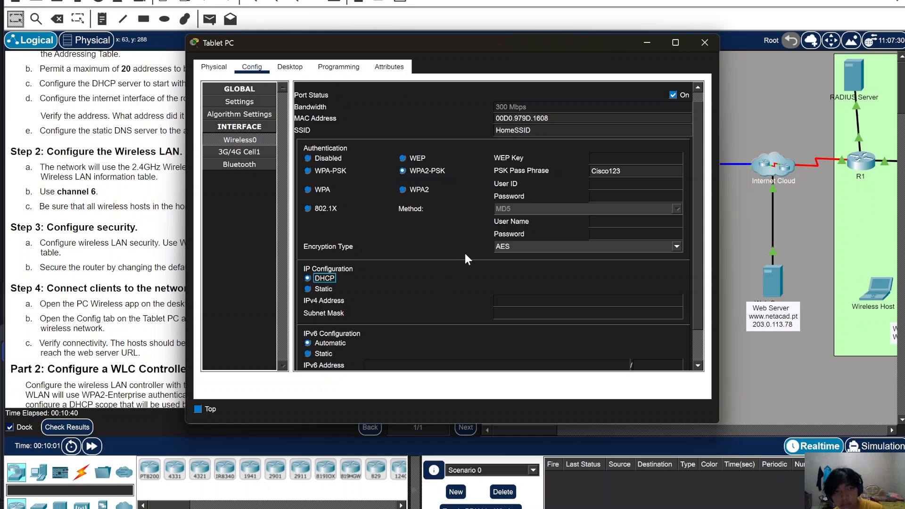
{"action": "left_click", "coordinate": [672, 95]}
{"action": "left_click", "coordinate": [254, 140]}
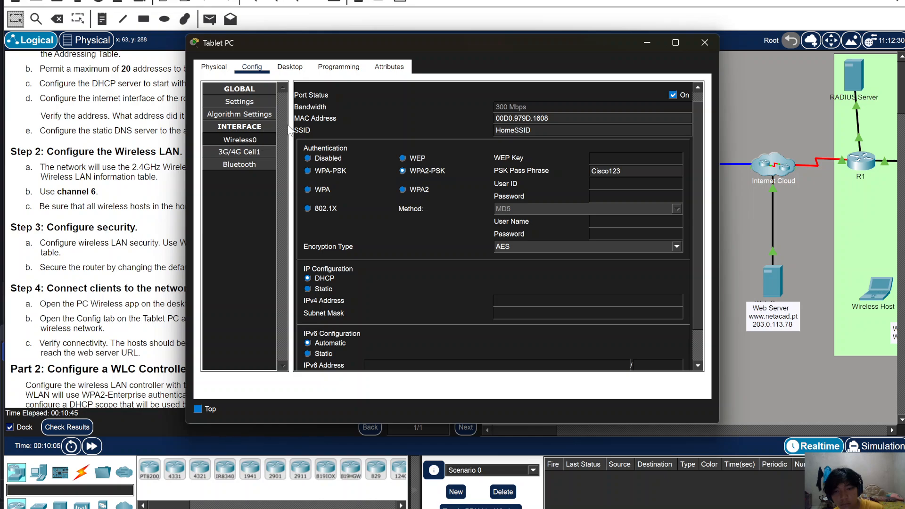
{"action": "left_click_drag", "start_coordinate": [466, 44], "coordinate": [497, 0]}
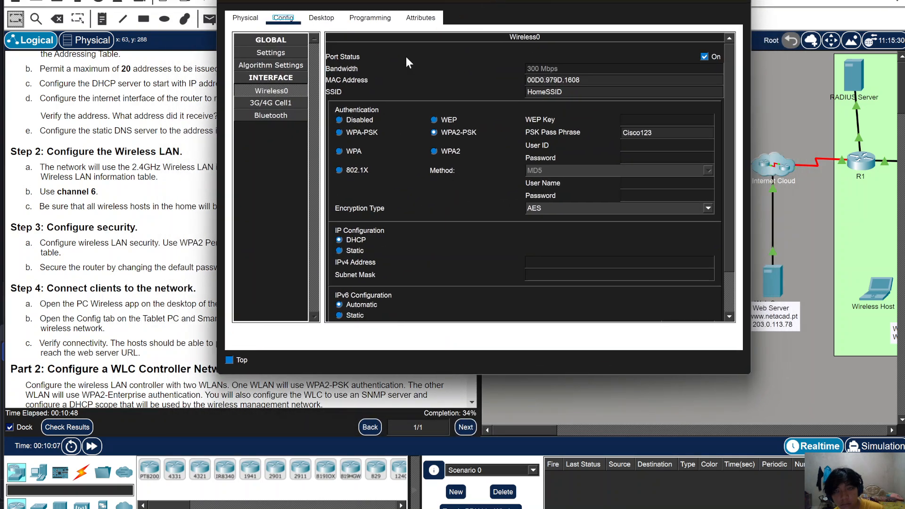
{"action": "left_click", "coordinate": [61, 428]}
- Review the Assessment Items showing Smartphone and Wireless Host settings incorrect, then close the results
{"action": "left_click", "coordinate": [116, 45]}
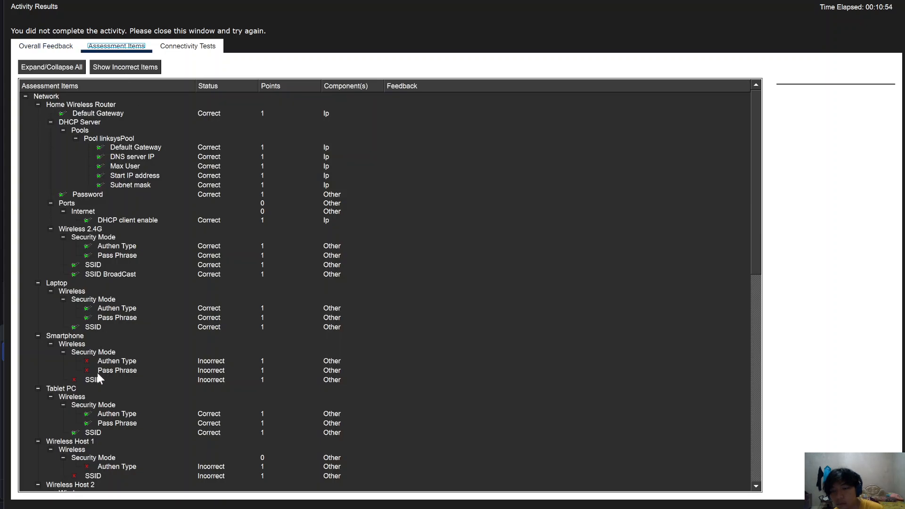
{"action": "scroll", "coordinate": [98, 403], "scroll_direction": "down", "scroll_amount": 1}
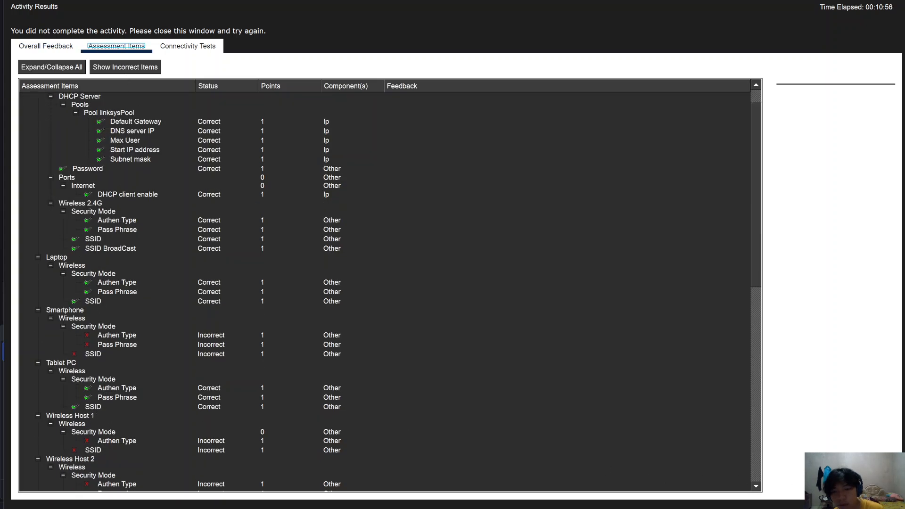
{"action": "left_click", "coordinate": [878, 508]}
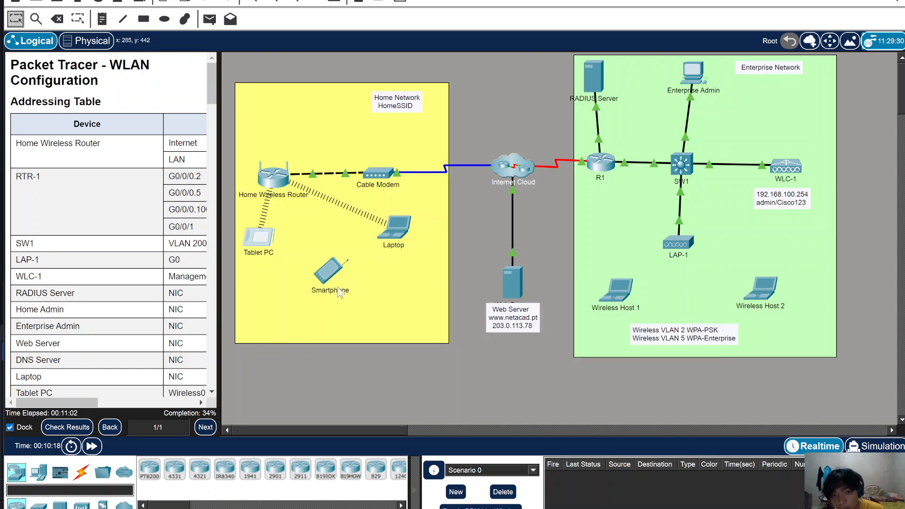
- On the Smartphone's Wireless0 settings, choose WPA2-PSK and set the SSID to HomeSSID
{"action": "left_click", "coordinate": [332, 281]}
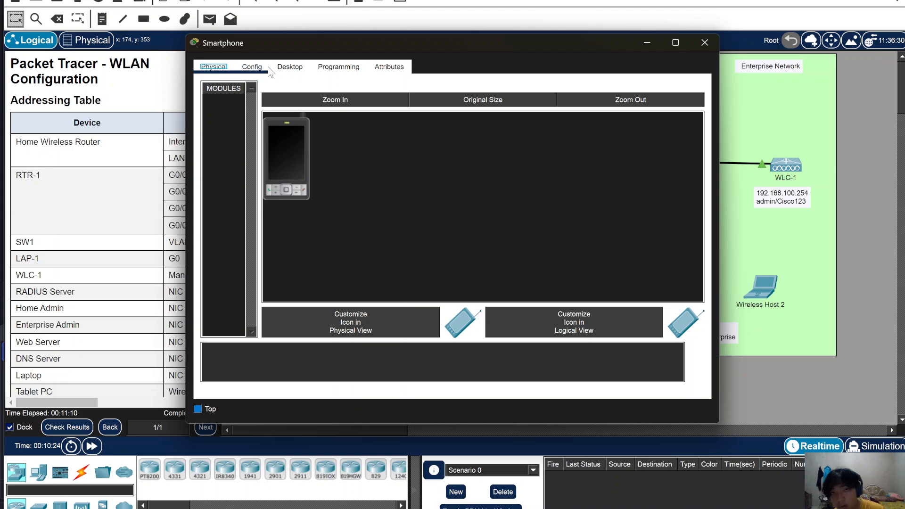
{"action": "left_click", "coordinate": [302, 67]}
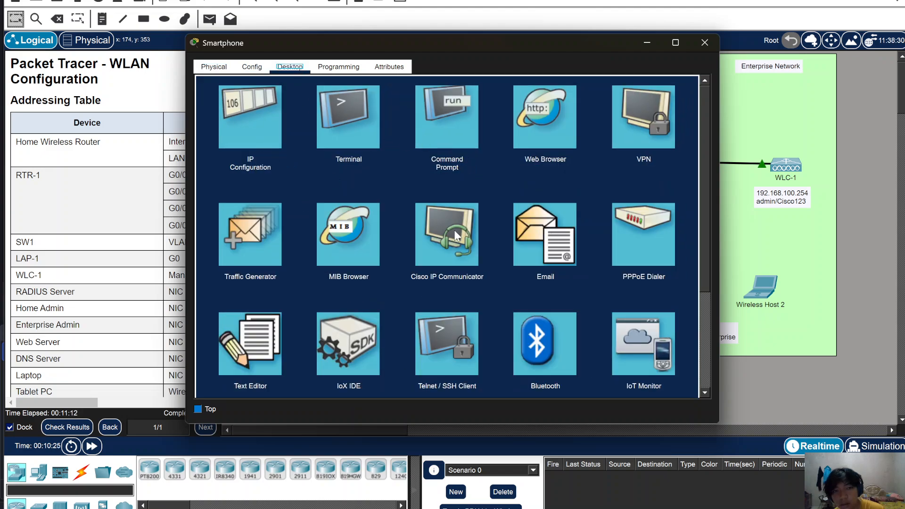
{"action": "left_click", "coordinate": [254, 66]}
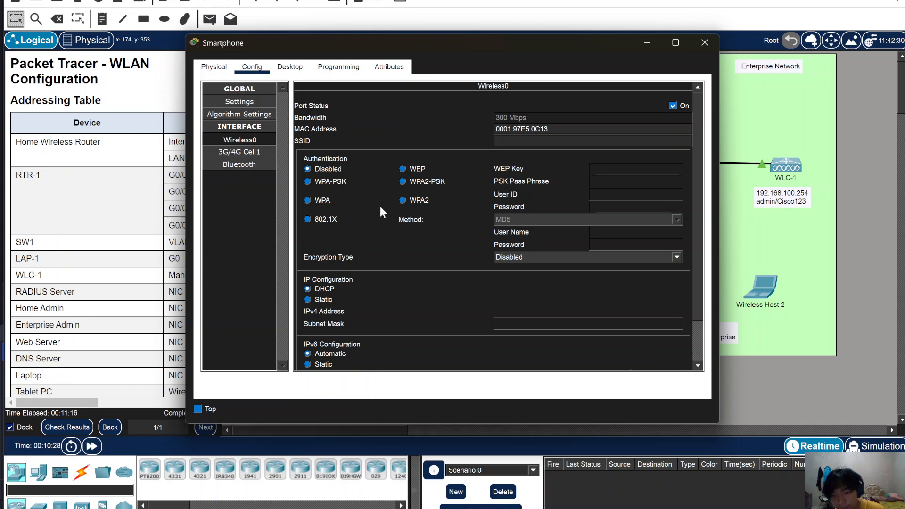
{"action": "left_click", "coordinate": [409, 182]}
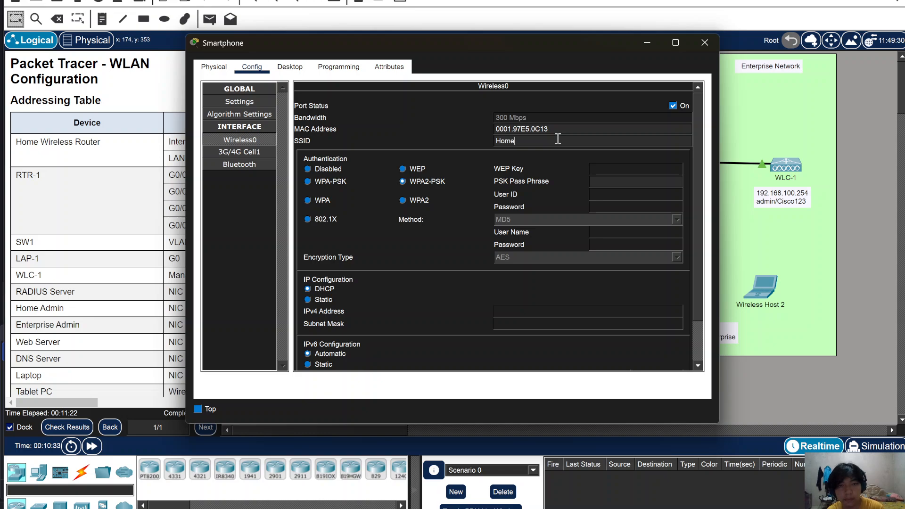
{"action": "left_click", "coordinate": [558, 139]}
{"action": "type", "text": "HomeSSID"}
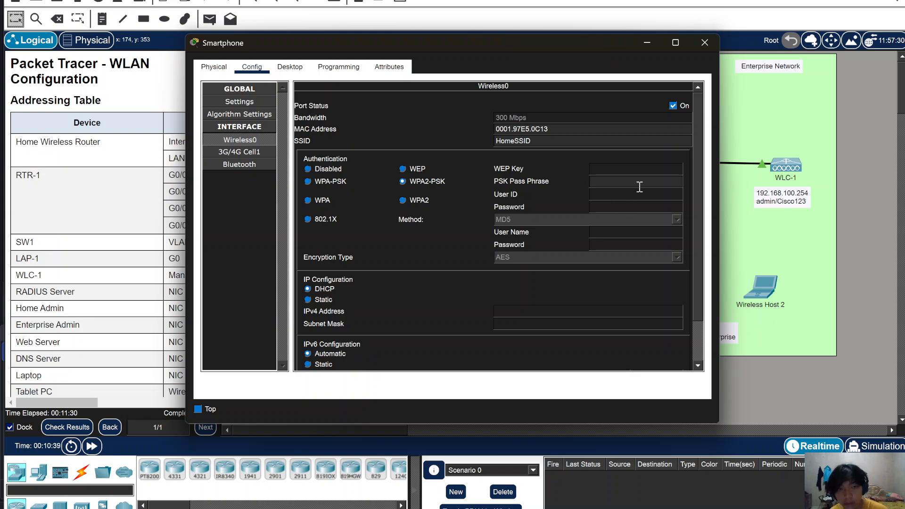
- Enter the lab passphrase, keep AES encryption, and close the Smartphone window
{"action": "type", "text": "C"}
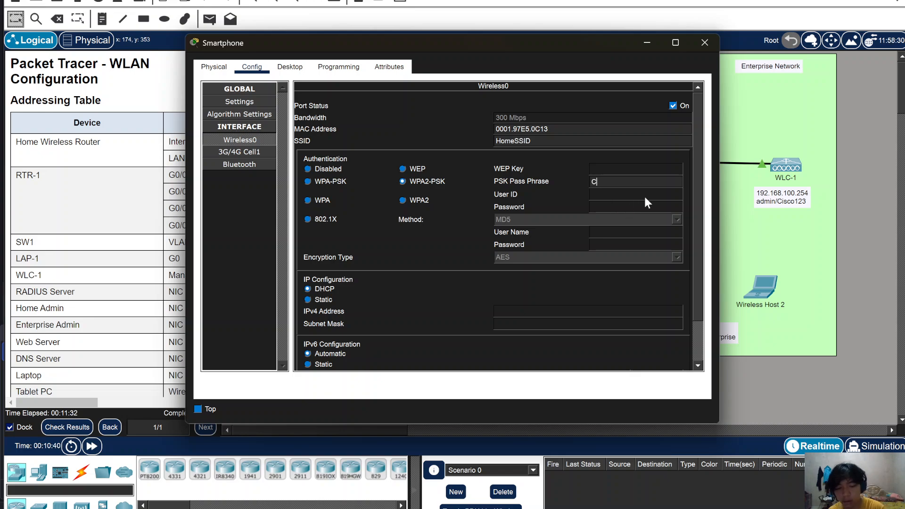
{"action": "type", "text": "isco123"}
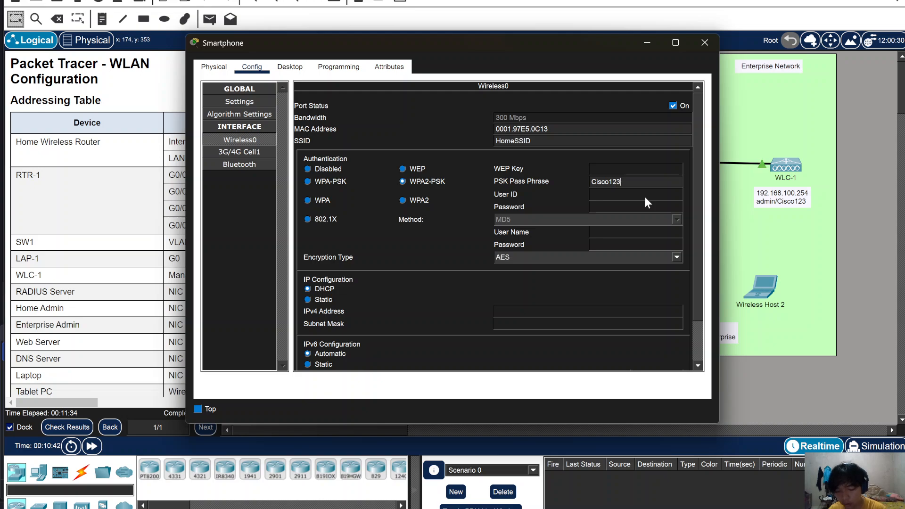
{"action": "scroll", "coordinate": [510, 257], "scroll_direction": "down", "scroll_amount": 1}
{"action": "scroll", "coordinate": [382, 300], "scroll_direction": "down", "scroll_amount": 3}
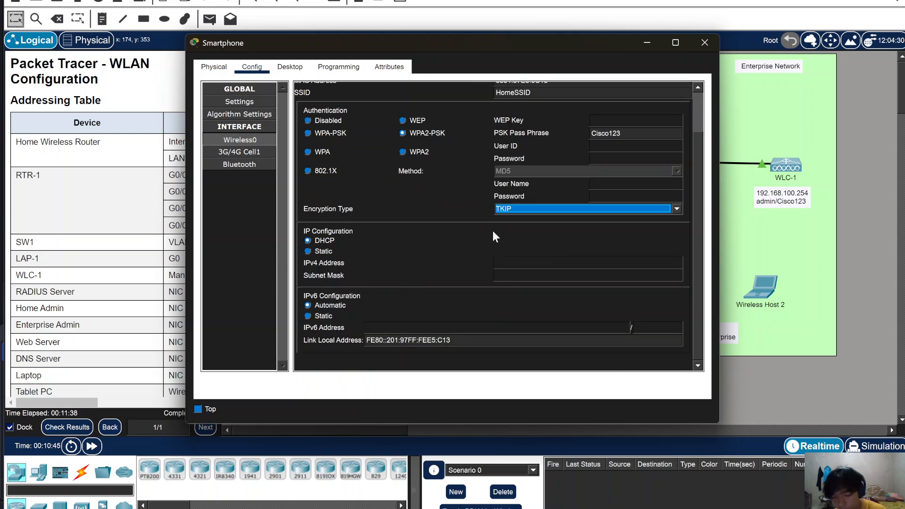
{"action": "left_click", "coordinate": [544, 209]}
{"action": "left_click", "coordinate": [541, 225]}
{"action": "scroll", "coordinate": [425, 241], "scroll_direction": "up", "scroll_amount": 1}
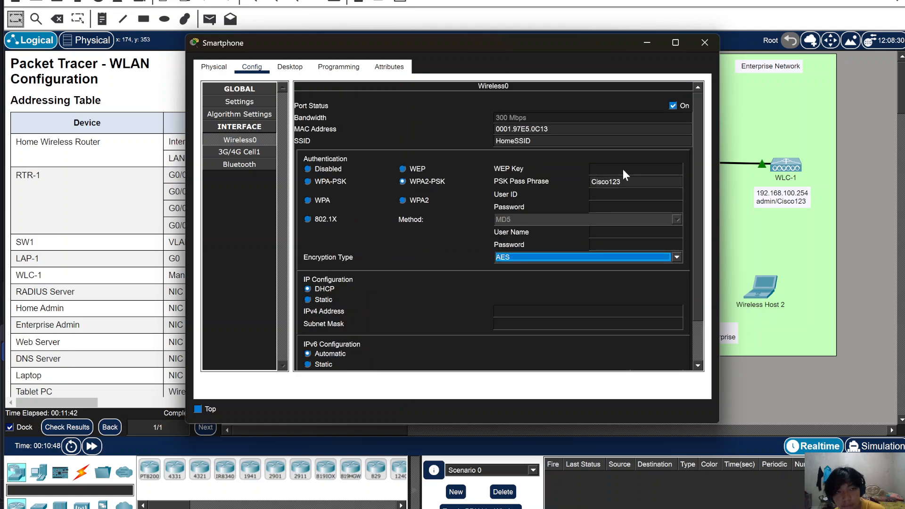
{"action": "double_click", "coordinate": [673, 103]}
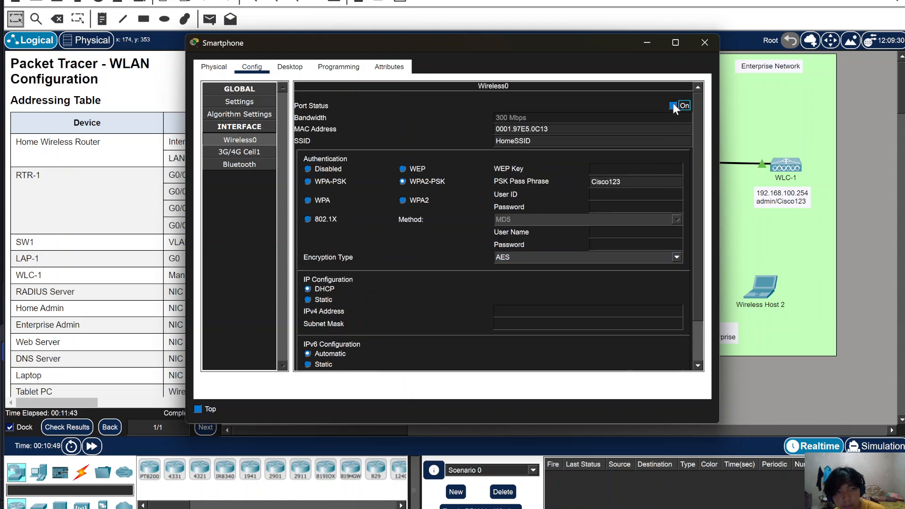
{"action": "left_click", "coordinate": [693, 43]}
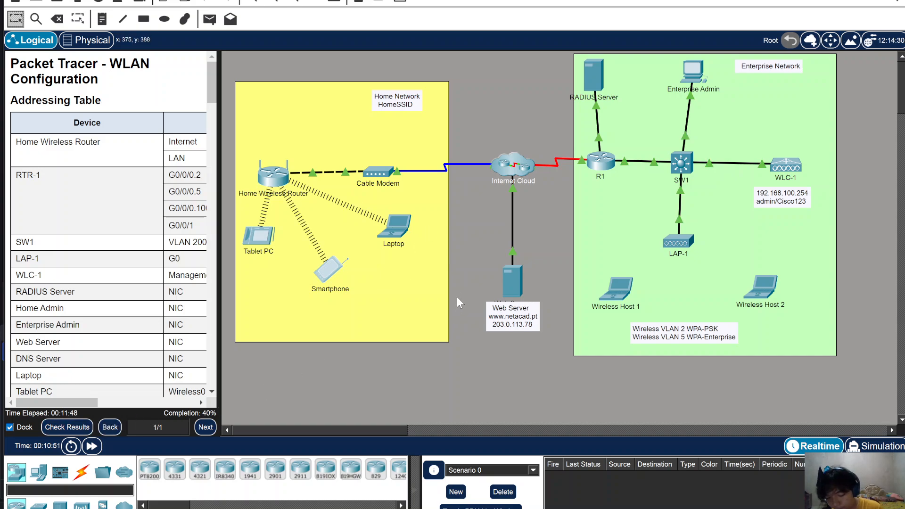
- Widen the instructions panel and scroll back to the full Addressing Table
{"action": "scroll", "coordinate": [164, 279], "scroll_direction": "down", "scroll_amount": 10}
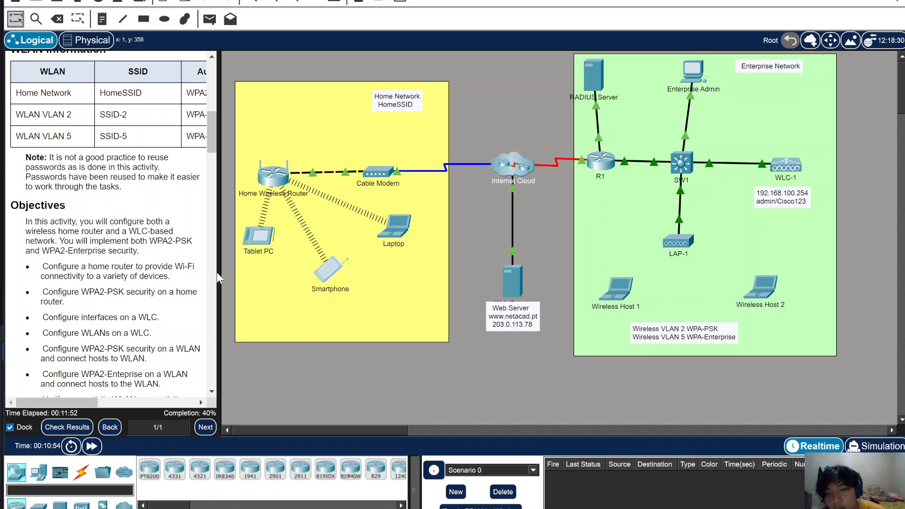
{"action": "left_click_drag", "start_coordinate": [218, 278], "coordinate": [376, 302]}
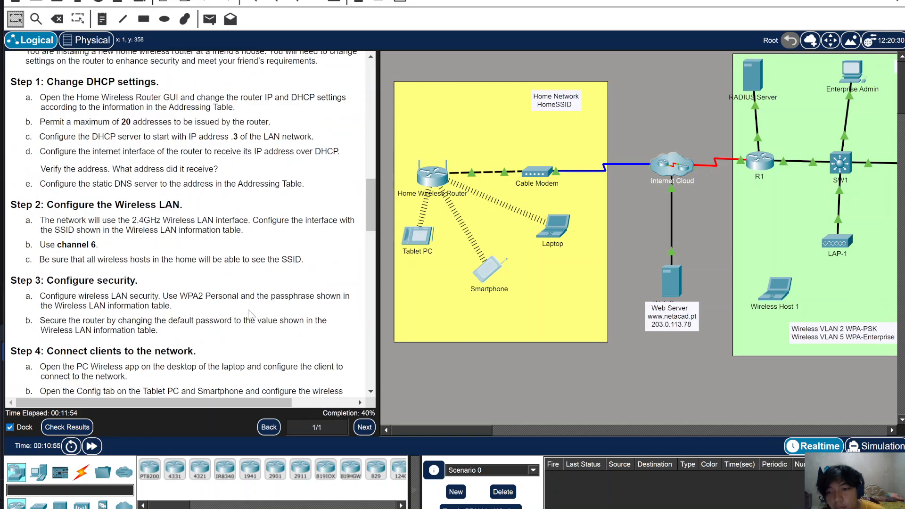
{"action": "scroll", "coordinate": [249, 315], "scroll_direction": "down", "scroll_amount": 3}
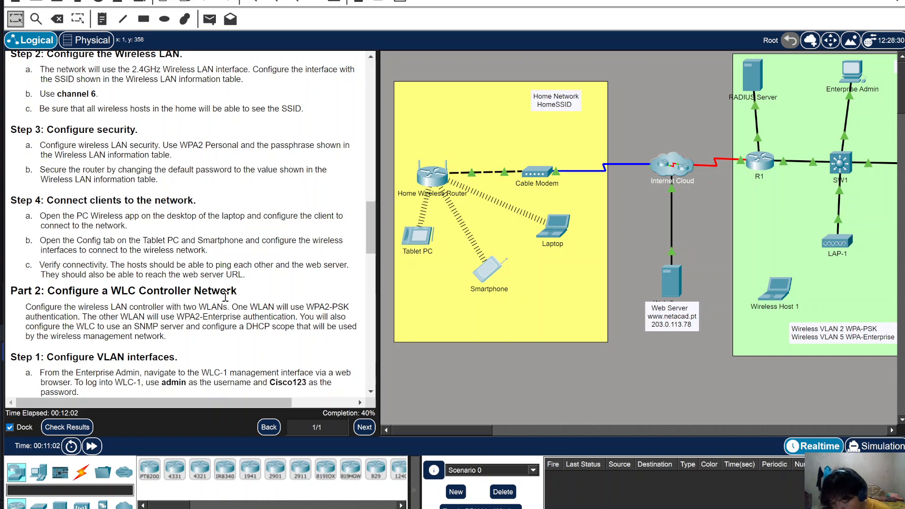
{"action": "scroll", "coordinate": [225, 296], "scroll_direction": "up", "scroll_amount": 15}
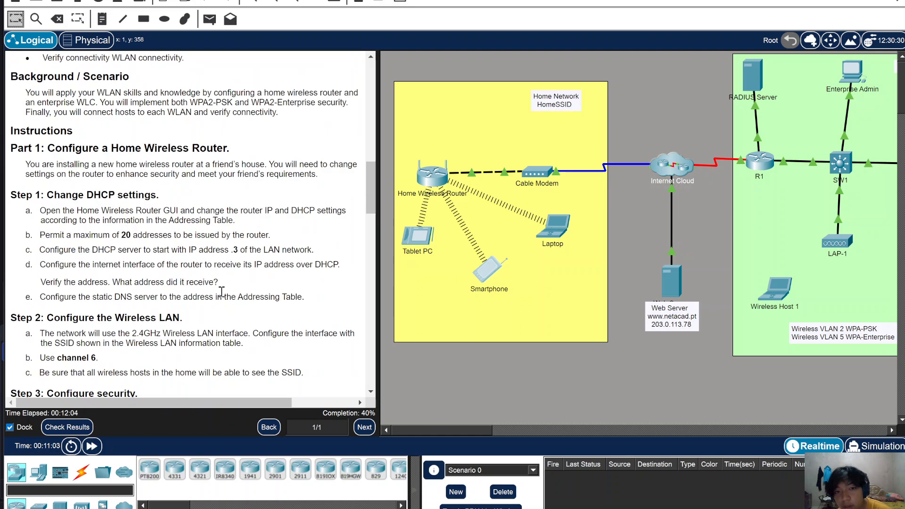
{"action": "scroll", "coordinate": [221, 292], "scroll_direction": "up", "scroll_amount": 3}
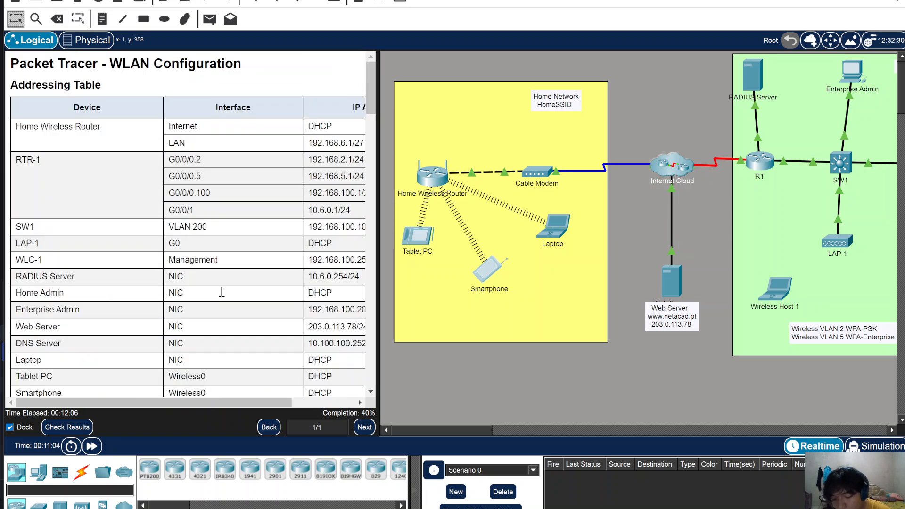
{"action": "scroll", "coordinate": [222, 292], "scroll_direction": "down", "scroll_amount": 3}
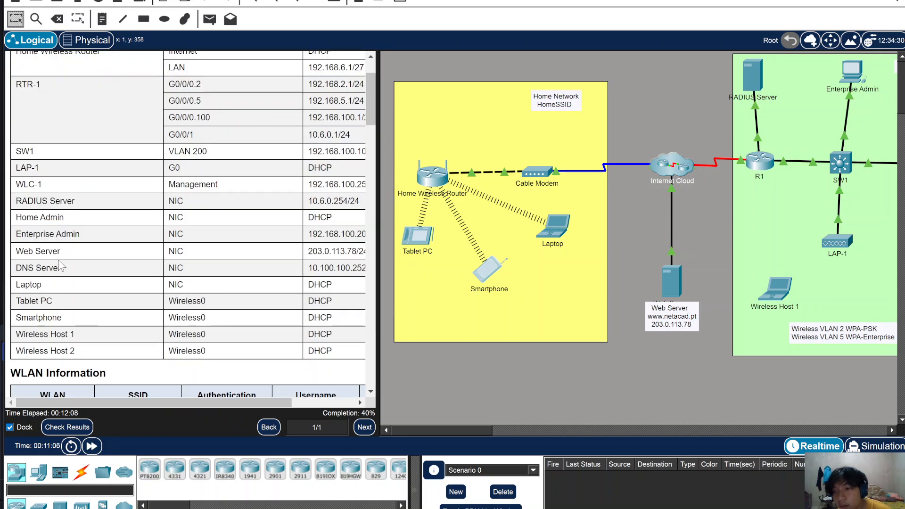
{"action": "left_click_drag", "start_coordinate": [129, 404], "coordinate": [104, 407]}
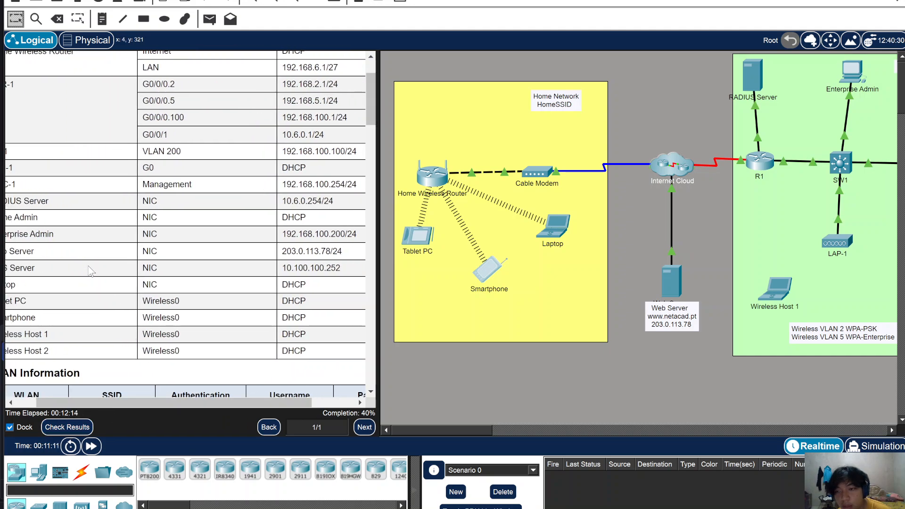
- Recall the previous ping in the laptop's Command Prompt and start editing its target address
{"action": "left_click", "coordinate": [555, 225]}
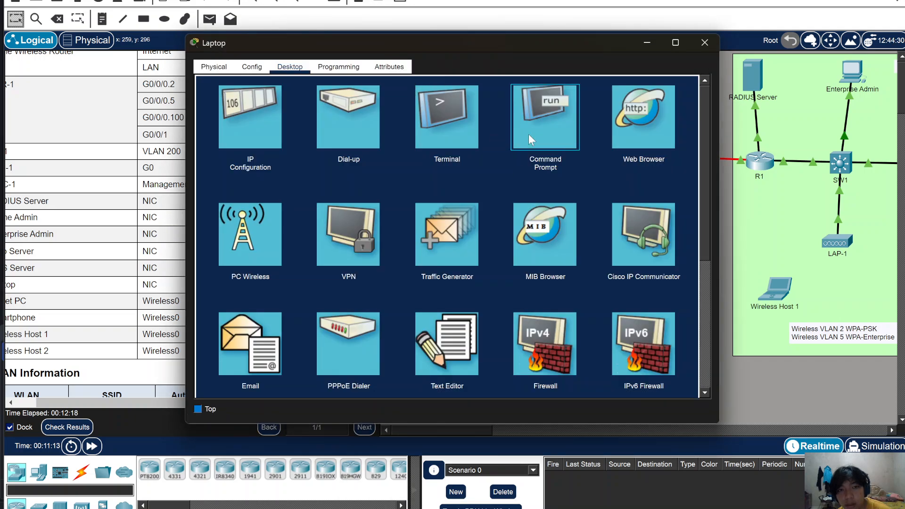
{"action": "left_click", "coordinate": [528, 134]}
{"action": "key", "text": "Up"}
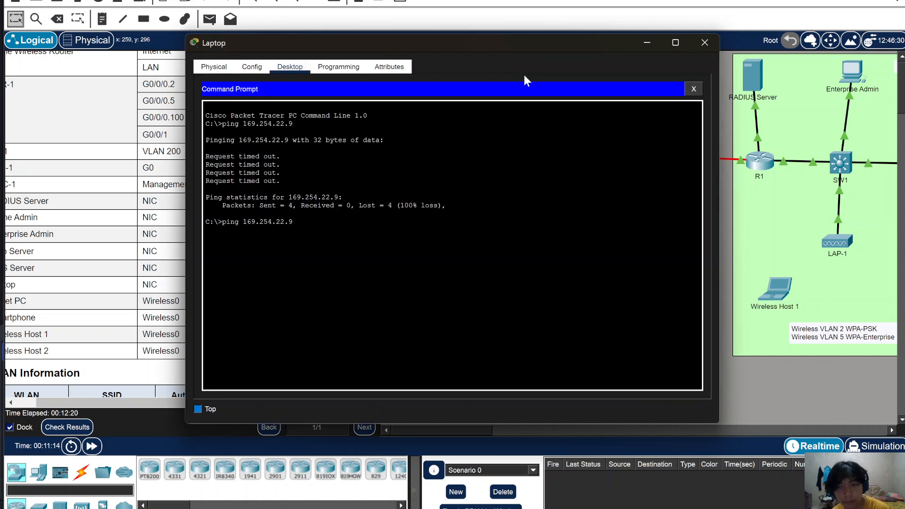
{"action": "left_click", "coordinate": [644, 43]}
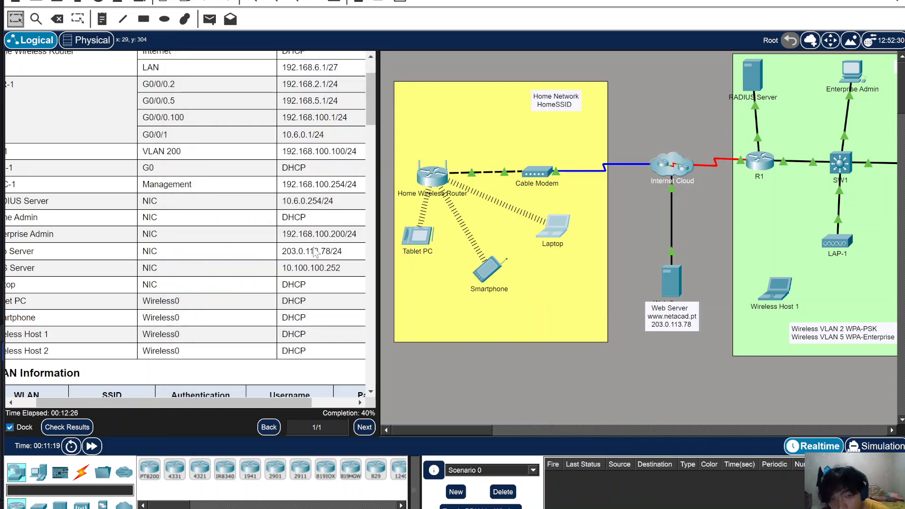
{"action": "left_click", "coordinate": [560, 227]}
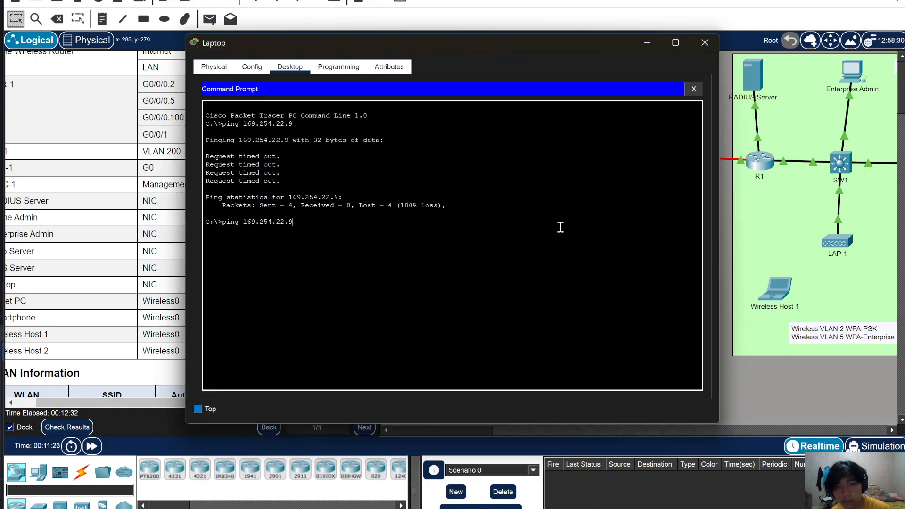
{"action": "key", "text": "BackSpace"}
{"action": "key", "text": "BackSpace"}
{"action": "key", "text": "BackSpace"}
{"action": "key", "text": "BackSpace"}
{"action": "key", "text": "BackSpace"}
{"action": "key", "text": "BackSpace"}
{"action": "key", "text": "BackSpace"}
{"action": "key", "text": "BackSpace"}
{"action": "key", "text": "BackSpace"}
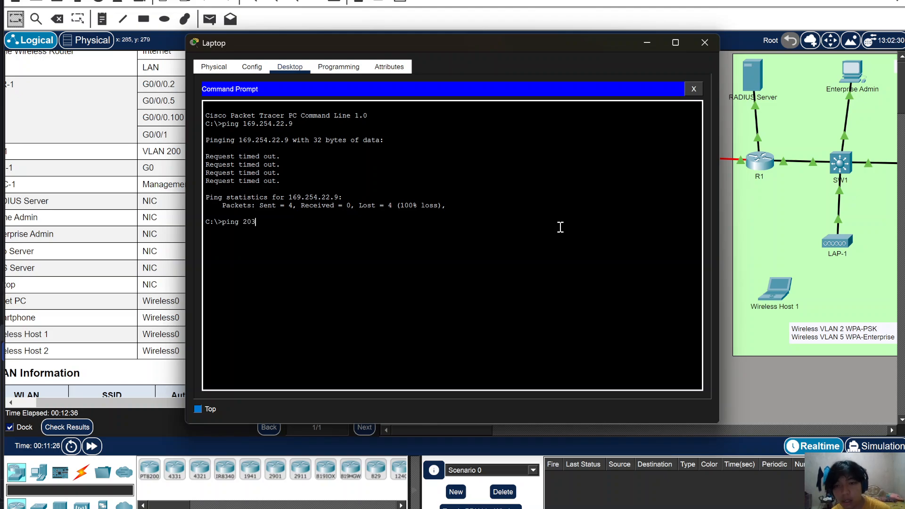
{"action": "left_click_drag", "start_coordinate": [428, 45], "coordinate": [660, 41]}
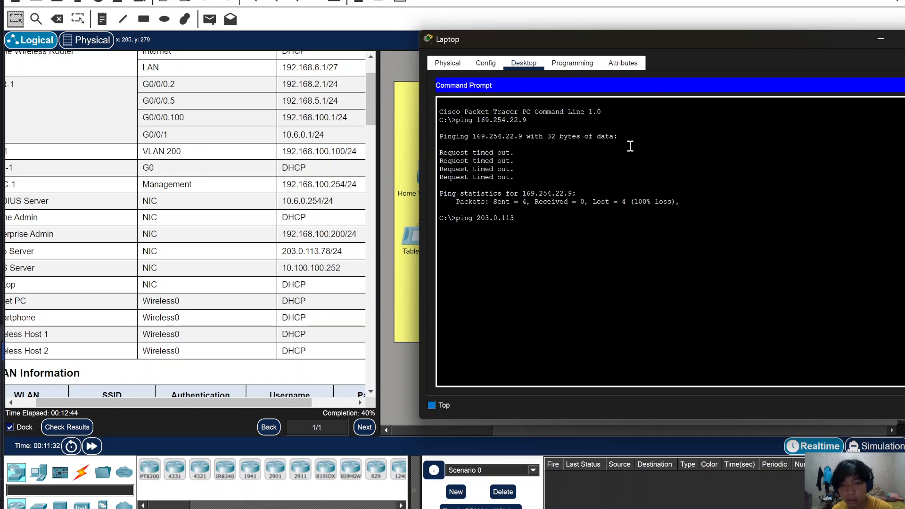
- Ping the web server at 203.0.113.78 and confirm three of four replies arrive
{"action": "type", "text": "8"}
{"action": "key", "text": "Return"}
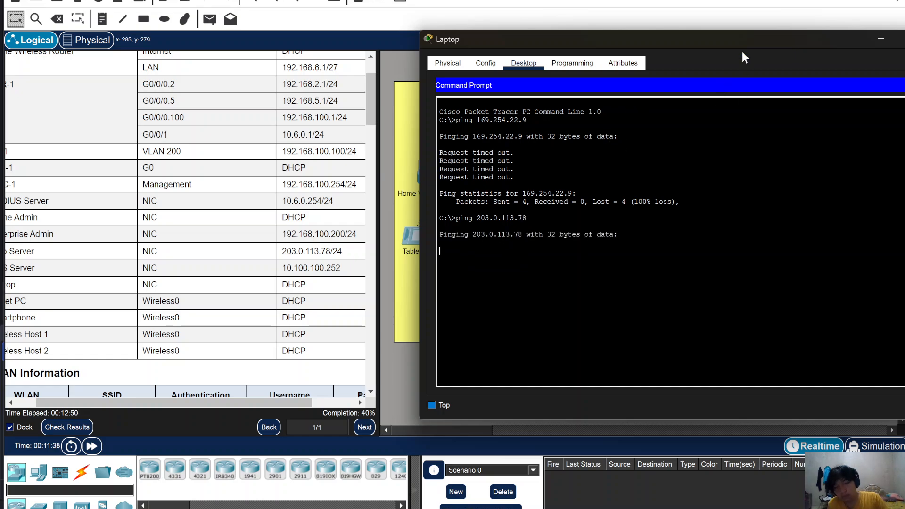
{"action": "left_click_drag", "start_coordinate": [710, 46], "coordinate": [663, 41]}
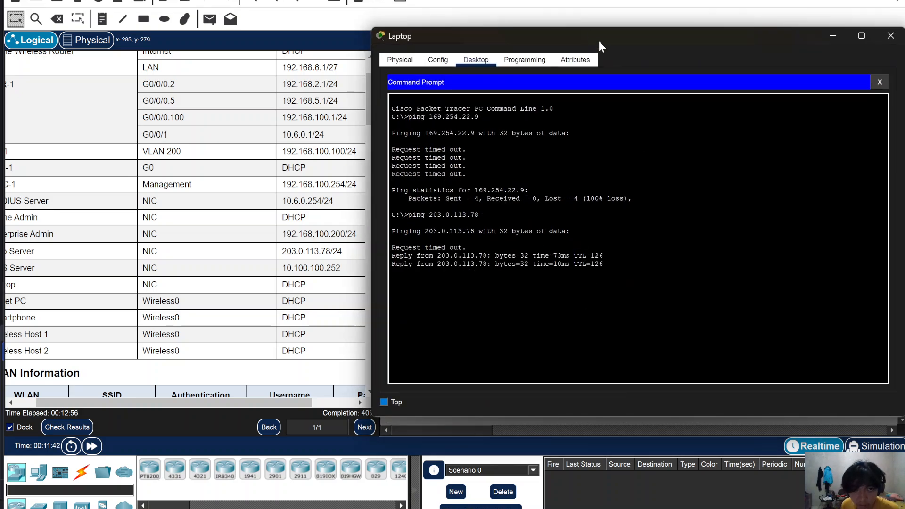
{"action": "left_click_drag", "start_coordinate": [599, 42], "coordinate": [536, 7]}
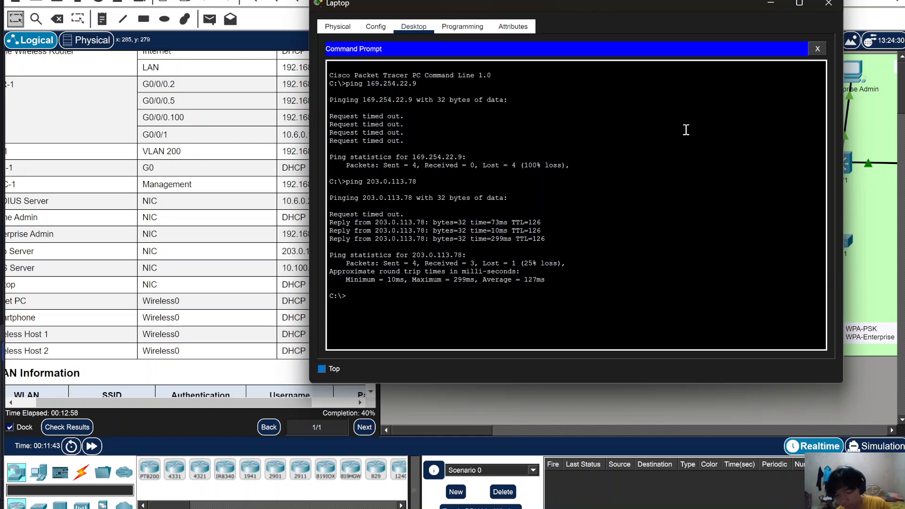
{"action": "scroll", "coordinate": [128, 310], "scroll_direction": "down", "scroll_amount": 10}
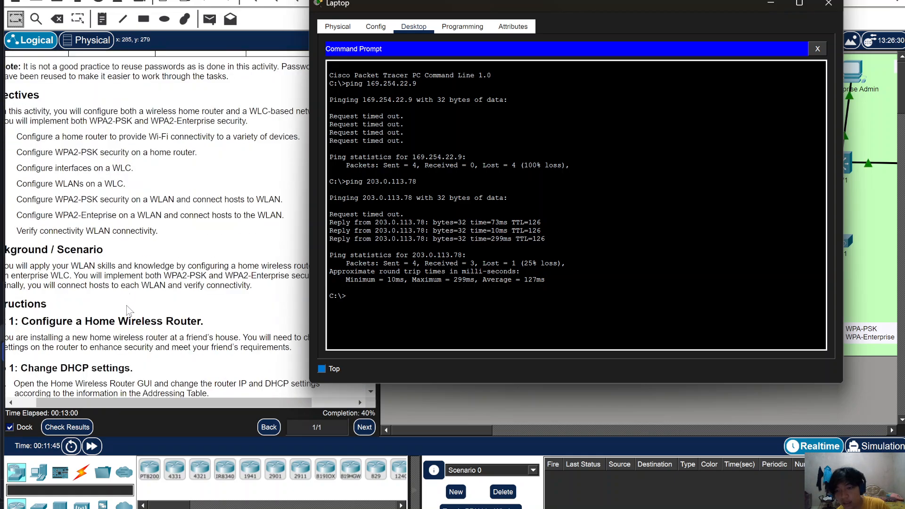
{"action": "scroll", "coordinate": [129, 310], "scroll_direction": "down", "scroll_amount": 1}
{"action": "left_click_drag", "start_coordinate": [125, 402], "coordinate": [67, 398]}
- Scroll and pan the canvas down to the Enterprise Network holding the Enterprise Admin PC
{"action": "scroll", "coordinate": [236, 325], "scroll_direction": "down", "scroll_amount": 3}
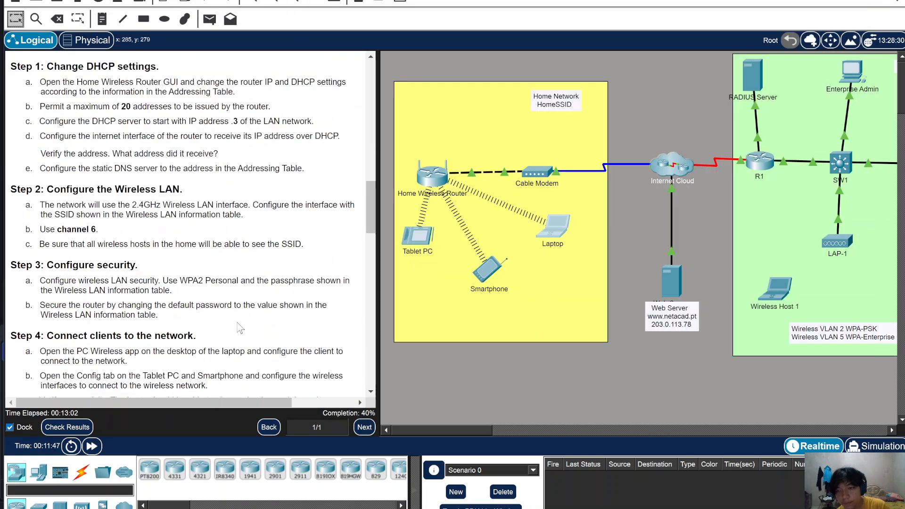
{"action": "scroll", "coordinate": [238, 325], "scroll_direction": "down", "scroll_amount": 4}
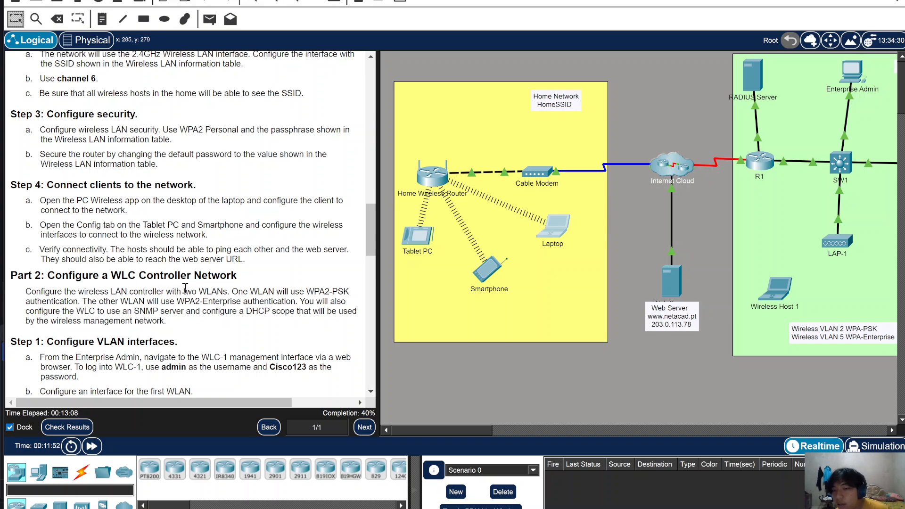
{"action": "scroll", "coordinate": [174, 354], "scroll_direction": "down", "scroll_amount": 1}
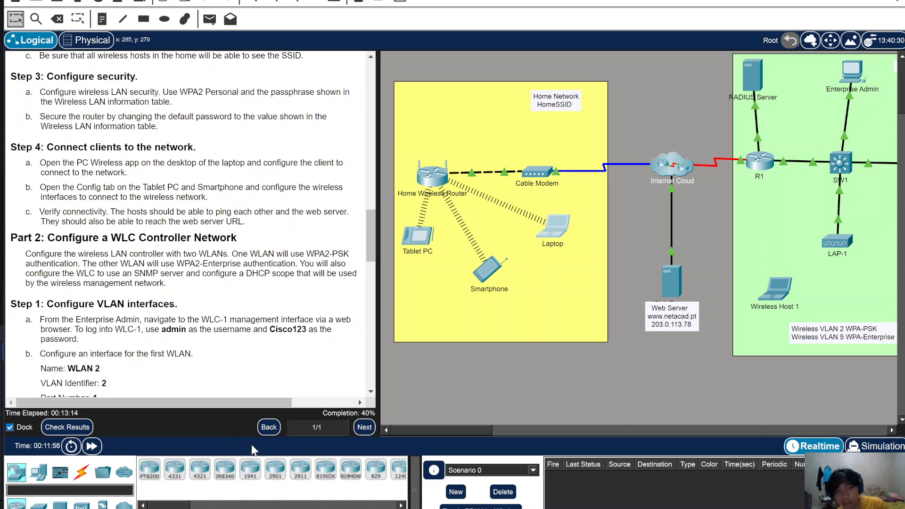
{"action": "left_click_drag", "start_coordinate": [239, 401], "coordinate": [490, 437]}
{"action": "left_click_drag", "start_coordinate": [297, 402], "coordinate": [235, 403]}
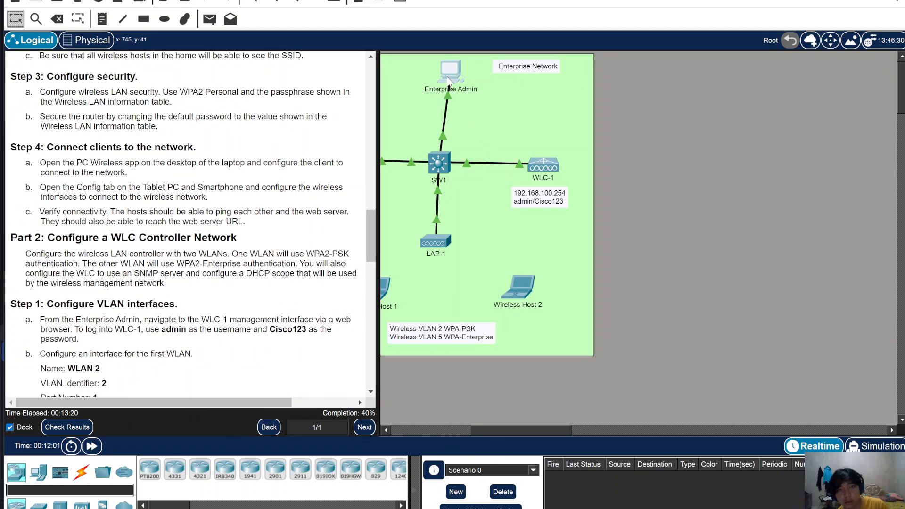
- Open the Enterprise Admin PC's Web Browser from its Desktop
{"action": "left_click", "coordinate": [450, 71]}
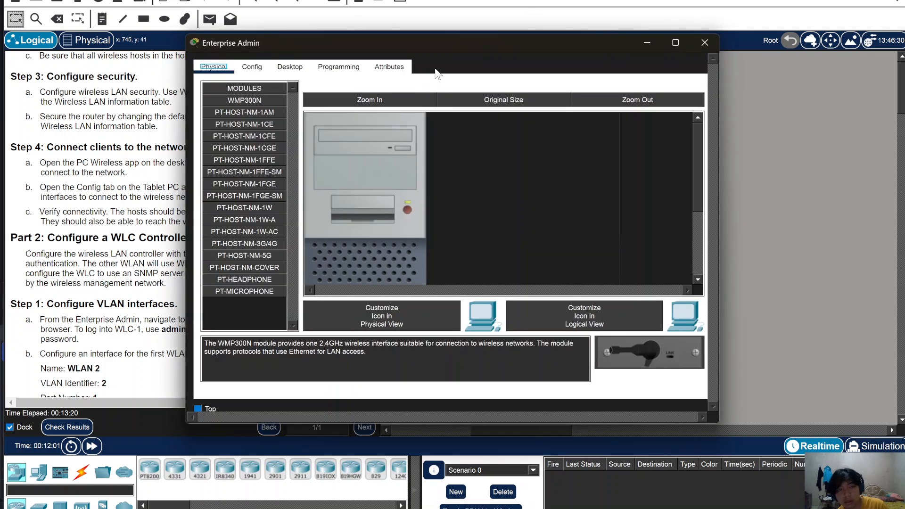
{"action": "left_click", "coordinate": [290, 66]}
{"action": "left_click", "coordinate": [625, 137]}
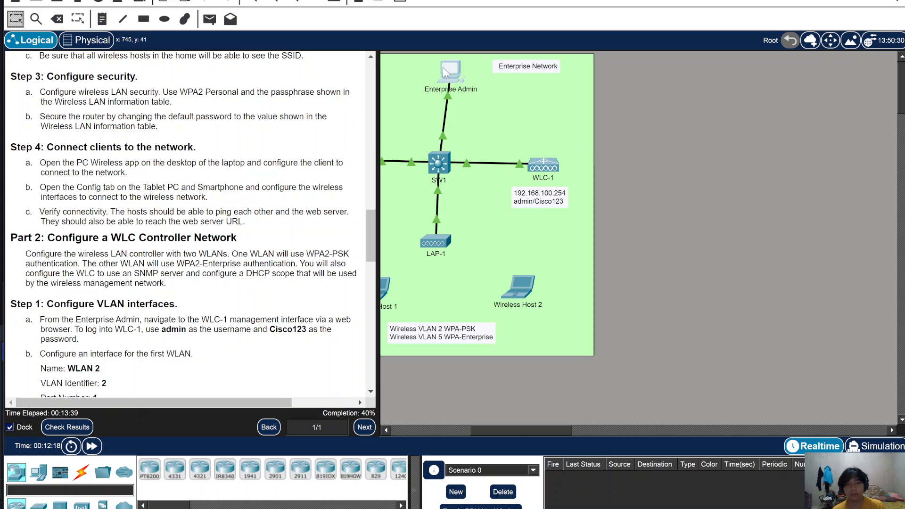
{"action": "left_click", "coordinate": [451, 70]}
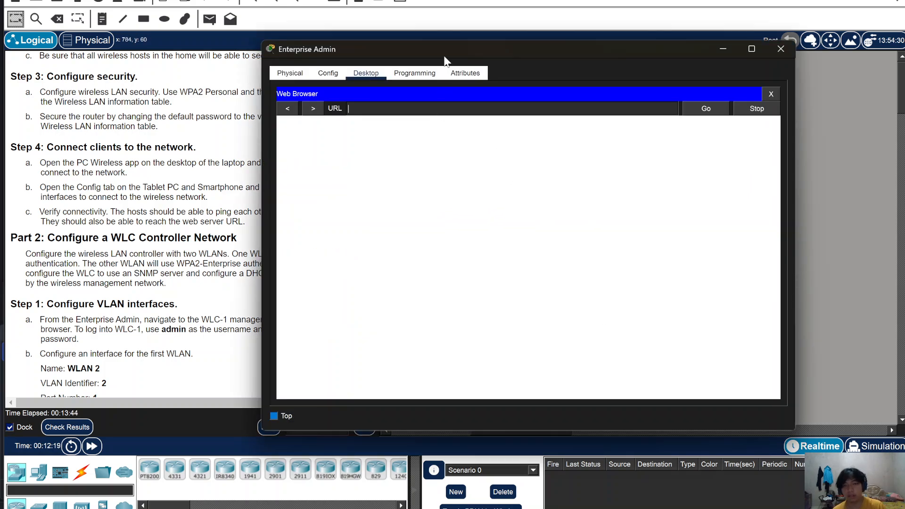
{"action": "left_click_drag", "start_coordinate": [440, 47], "coordinate": [450, 29]}
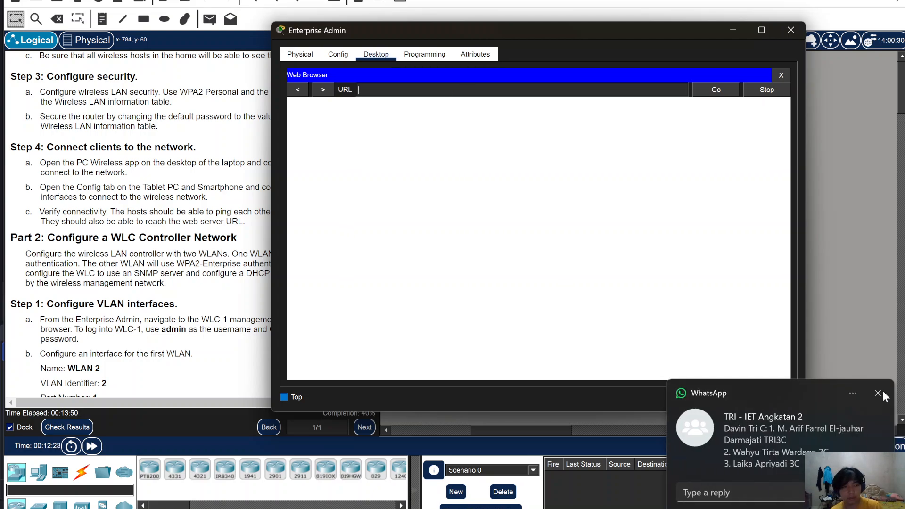
{"action": "left_click", "coordinate": [878, 393]}
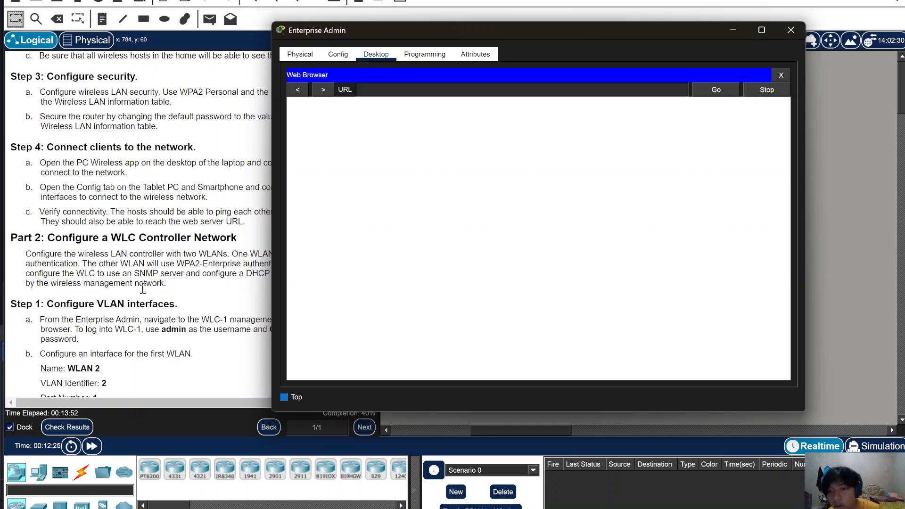
{"action": "scroll", "coordinate": [143, 289], "scroll_direction": "down", "scroll_amount": 3}
{"action": "left_click_drag", "start_coordinate": [405, 29], "coordinate": [447, 19]}
{"action": "scroll", "coordinate": [153, 254], "scroll_direction": "up", "scroll_amount": 10}
{"action": "scroll", "coordinate": [153, 254], "scroll_direction": "up", "scroll_amount": 15}
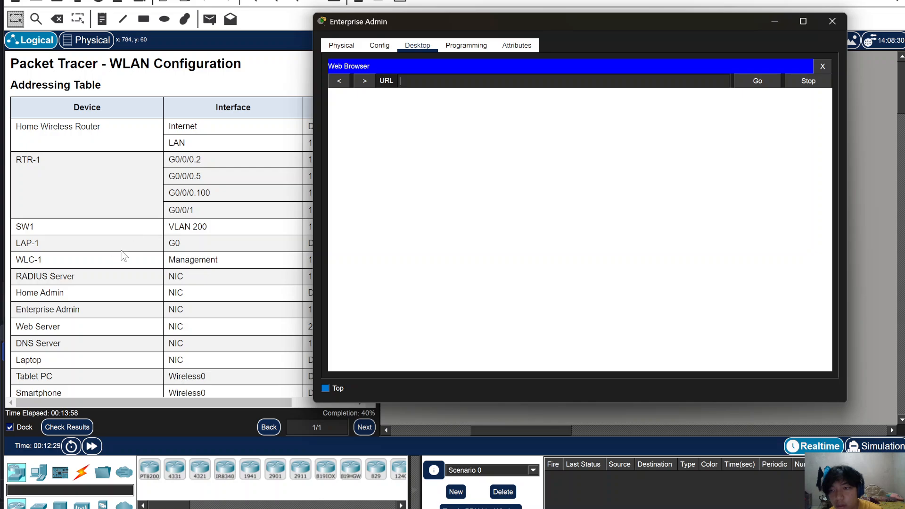
{"action": "left_click_drag", "start_coordinate": [401, 20], "coordinate": [469, 19]}
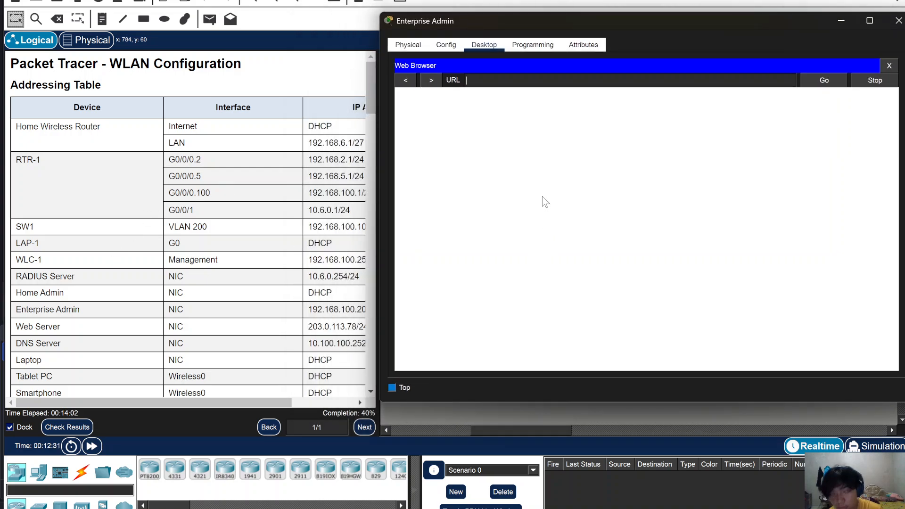
{"action": "type", "text": "https://"}
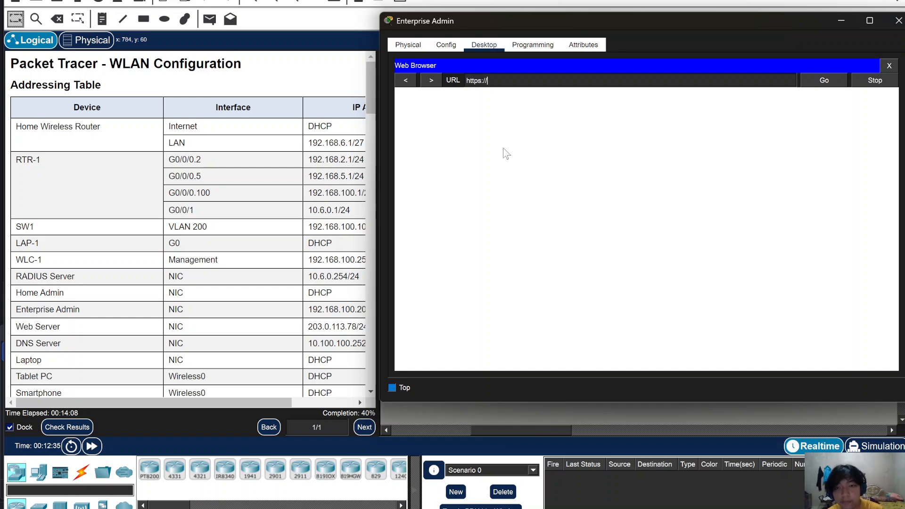
{"action": "type", "text": "192"}
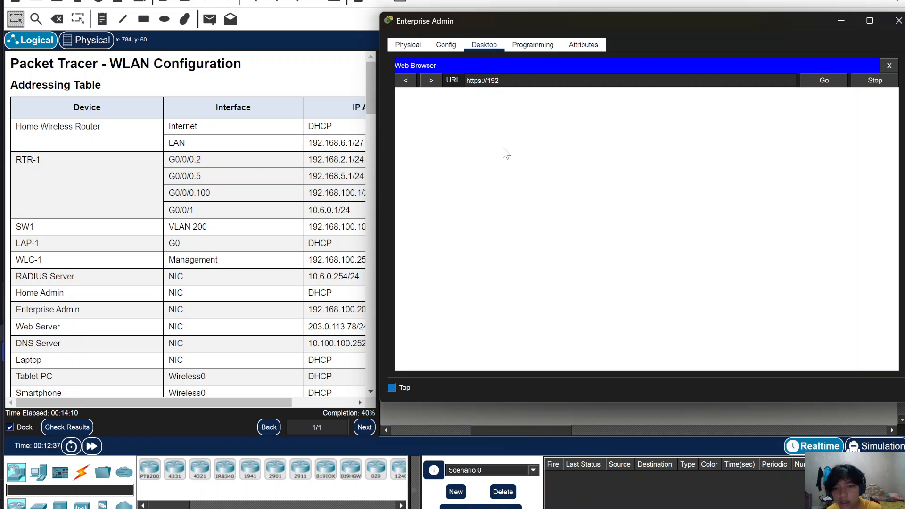
{"action": "type", "text": ".168"}
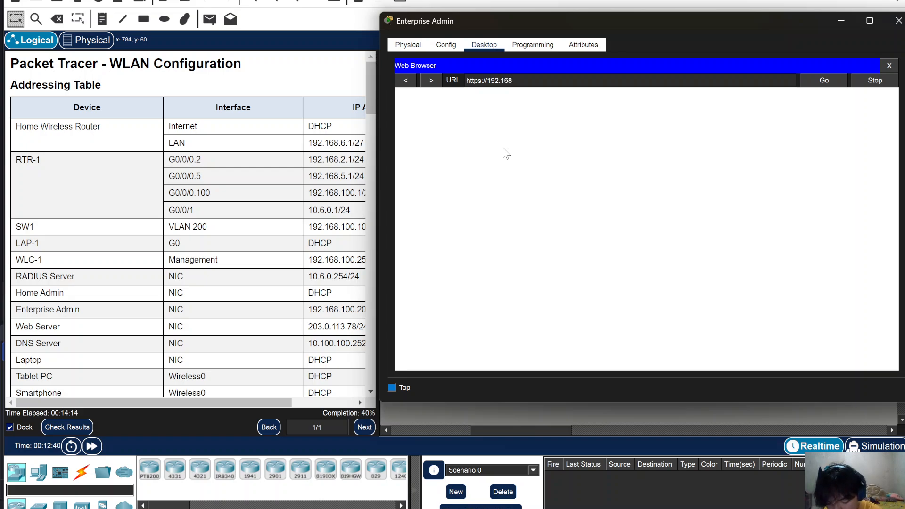
{"action": "type", "text": ".100.254"}
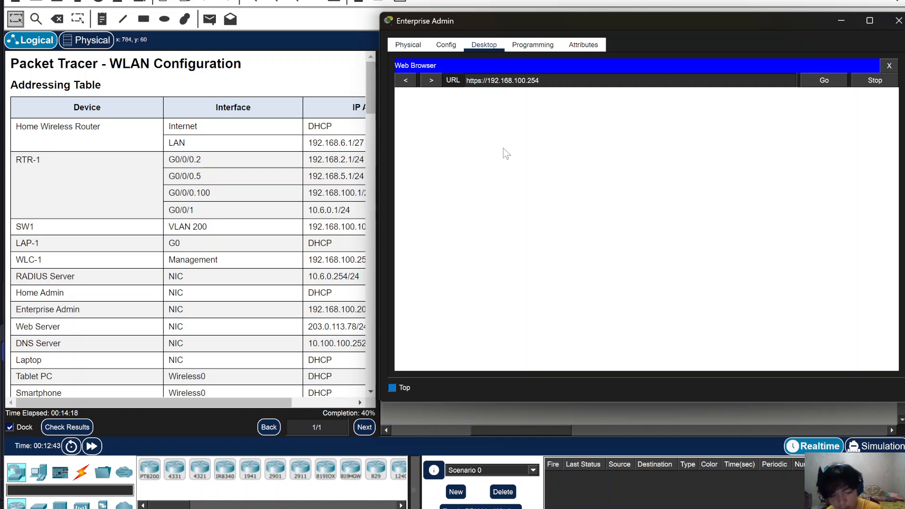
{"action": "left_click_drag", "start_coordinate": [649, 22], "coordinate": [576, 33]}
{"action": "left_click", "coordinate": [751, 92]}
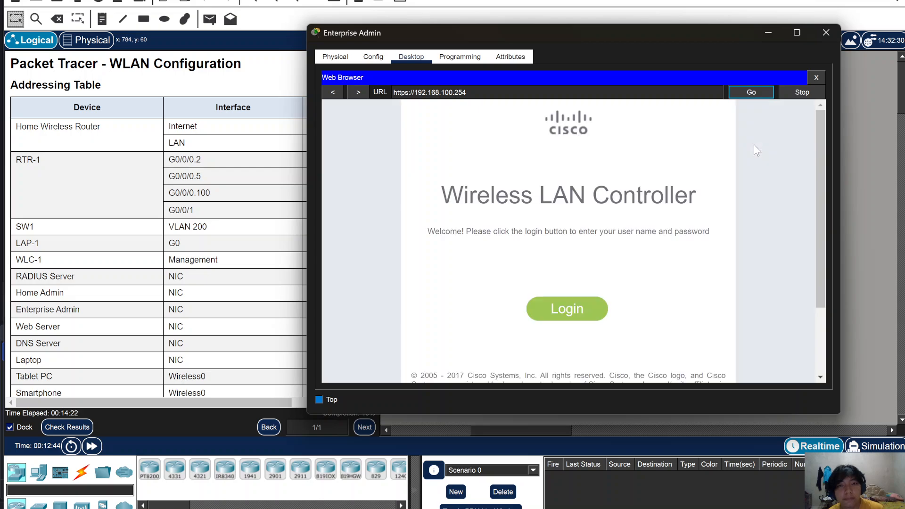
{"action": "left_click", "coordinate": [558, 311]}
{"action": "scroll", "coordinate": [144, 284], "scroll_direction": "down", "scroll_amount": 5}
{"action": "scroll", "coordinate": [144, 283], "scroll_direction": "down", "scroll_amount": 20}
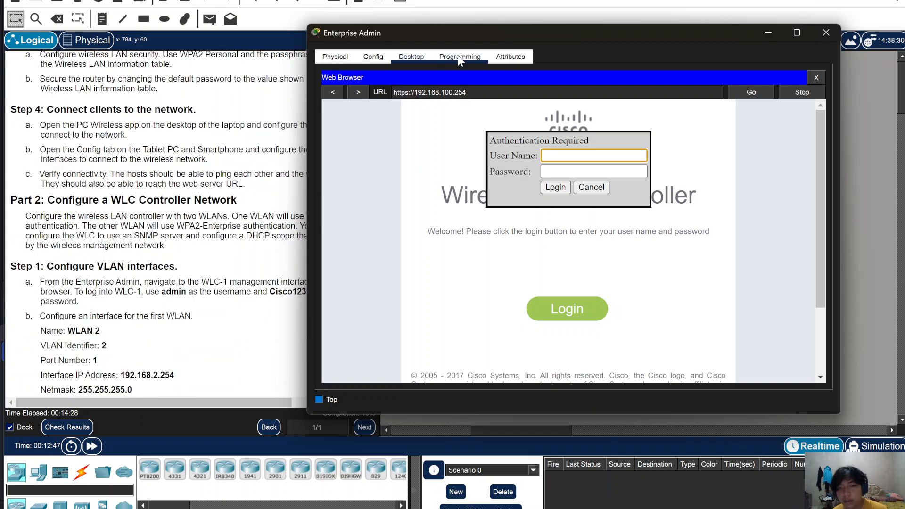
{"action": "left_click_drag", "start_coordinate": [477, 38], "coordinate": [510, 37]}
- Sign in with username admin and the controller password, reaching the Monitor summary
{"action": "type", "text": "admin"}
{"action": "left_click", "coordinate": [600, 170]}
{"action": "type", "text": "Cis"}
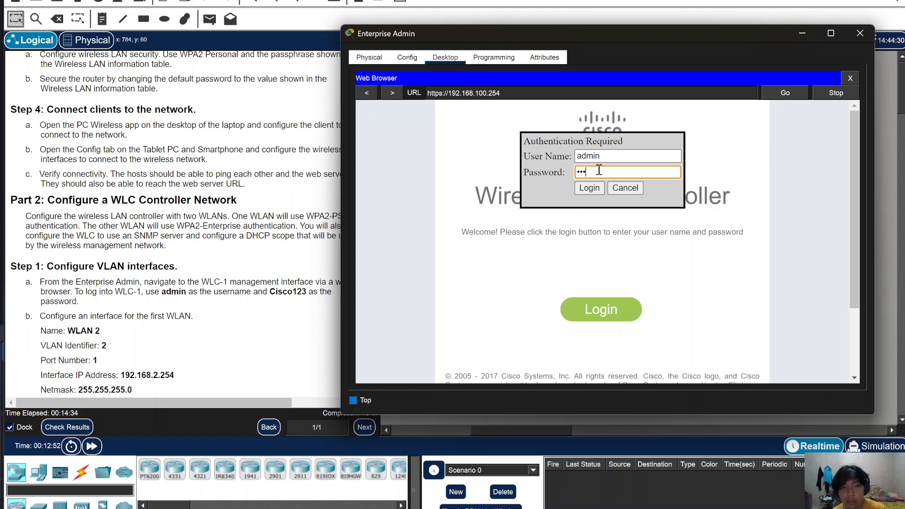
{"action": "key", "text": "BackSpace"}
{"action": "key", "text": "BackSpace"}
{"action": "key", "text": "BackSpace"}
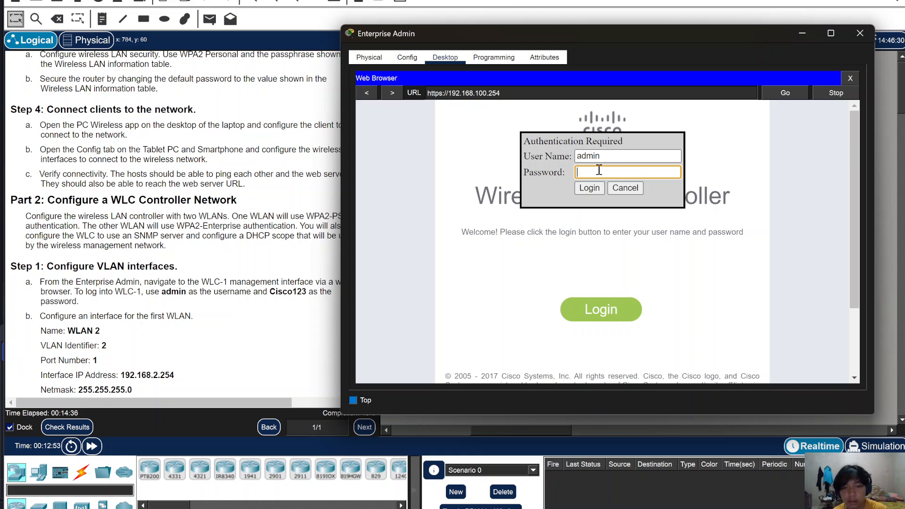
{"action": "type", "text": "Cisco"}
{"action": "left_click", "coordinate": [596, 188]}
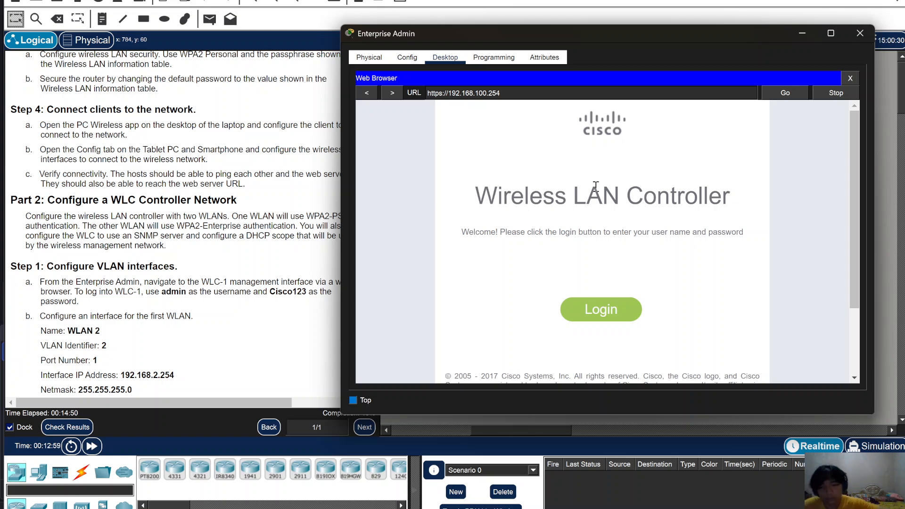
{"action": "scroll", "coordinate": [103, 259], "scroll_direction": "down", "scroll_amount": 3}
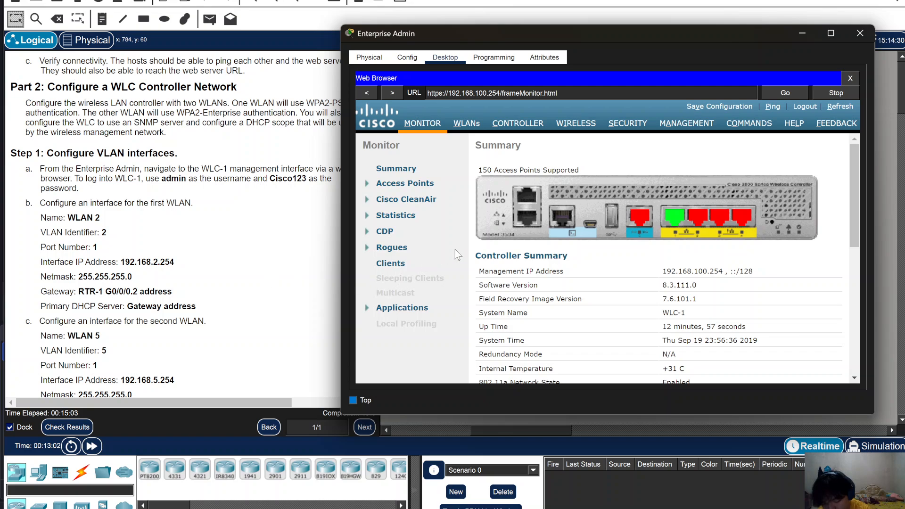
- Go to CONTROLLER > Interfaces in WLC-1's web GUI
{"action": "left_click", "coordinate": [529, 125]}
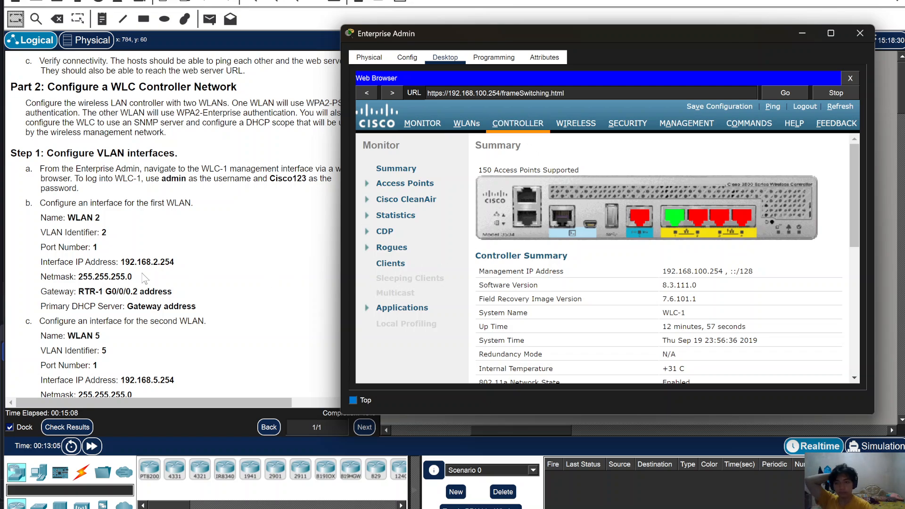
{"action": "scroll", "coordinate": [78, 272], "scroll_direction": "down", "scroll_amount": 2}
{"action": "scroll", "coordinate": [78, 272], "scroll_direction": "down", "scroll_amount": 1}
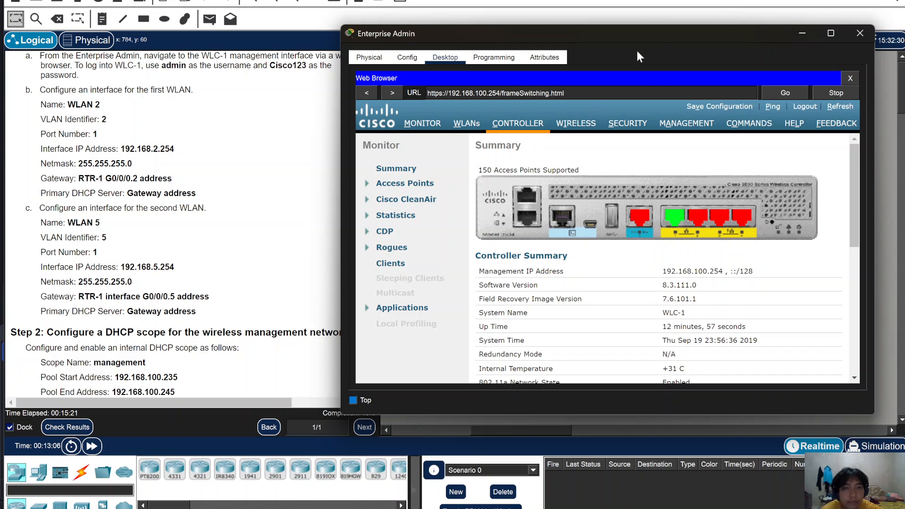
{"action": "left_click_drag", "start_coordinate": [626, 40], "coordinate": [583, 38]}
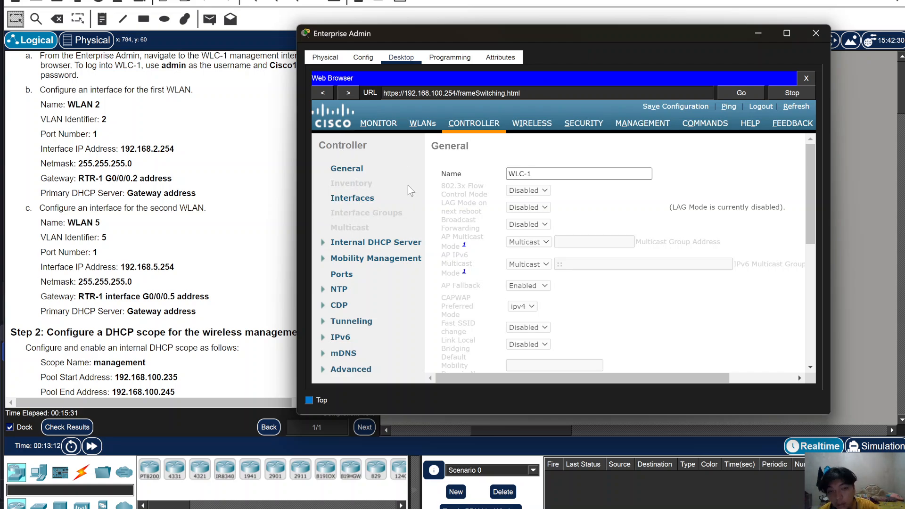
{"action": "left_click", "coordinate": [352, 198]}
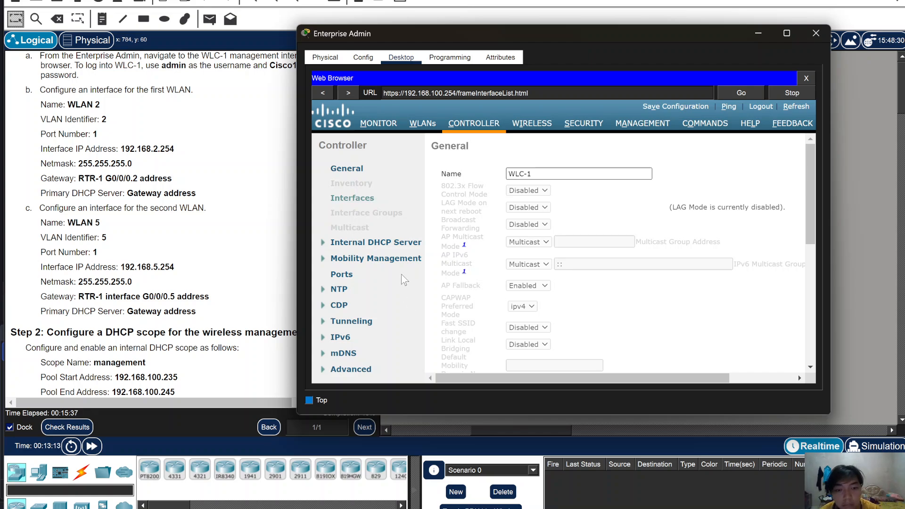
- Scroll the interfaces table right and start a New interface
{"action": "mouse_move", "coordinate": [684, 508]}
{"action": "left_click", "coordinate": [537, 505]}
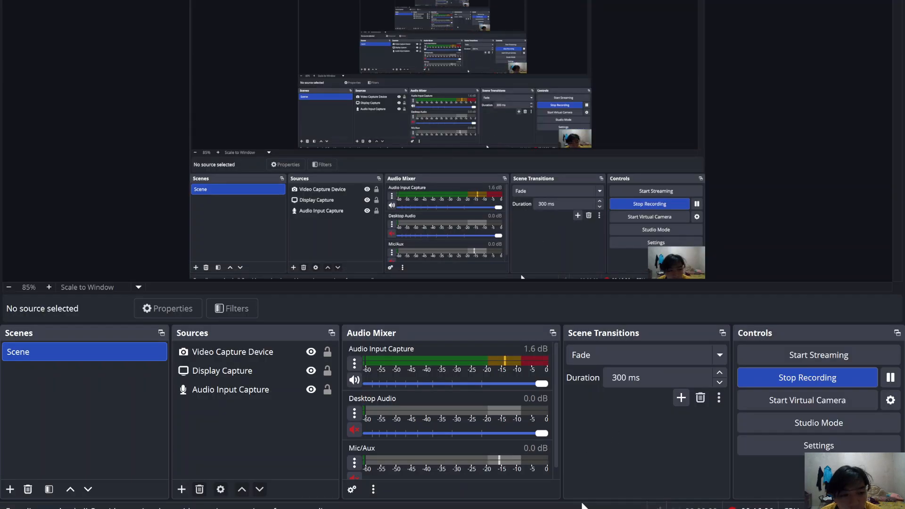
{"action": "left_click", "coordinate": [538, 505]}
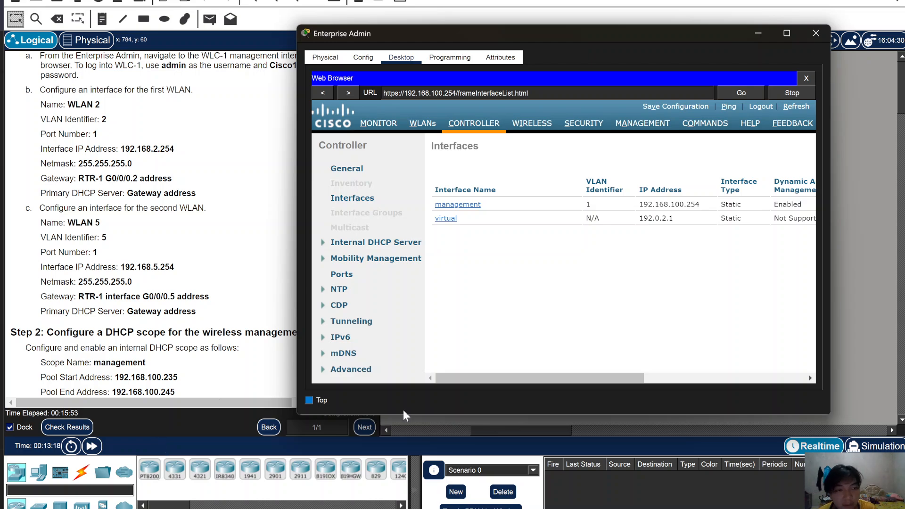
{"action": "left_click_drag", "start_coordinate": [488, 380], "coordinate": [660, 365]}
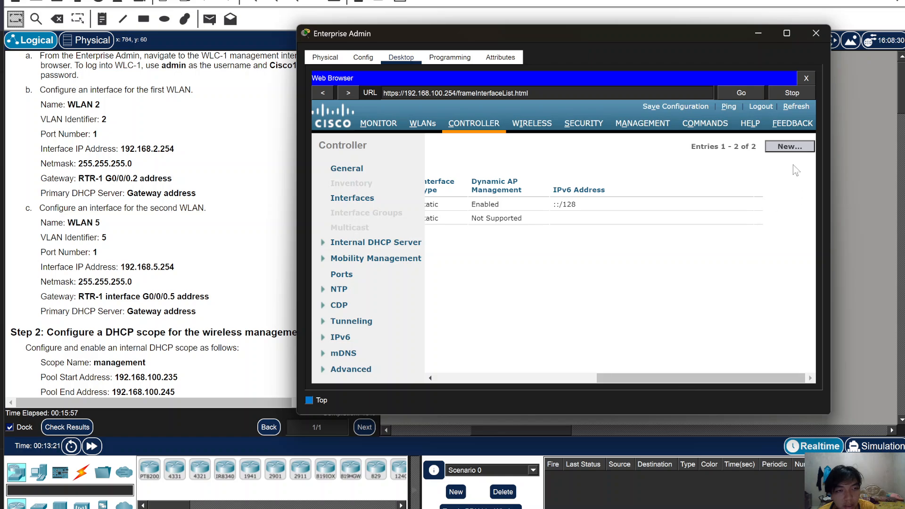
{"action": "left_click", "coordinate": [785, 147]}
{"action": "left_click_drag", "start_coordinate": [669, 378], "coordinate": [537, 387]}
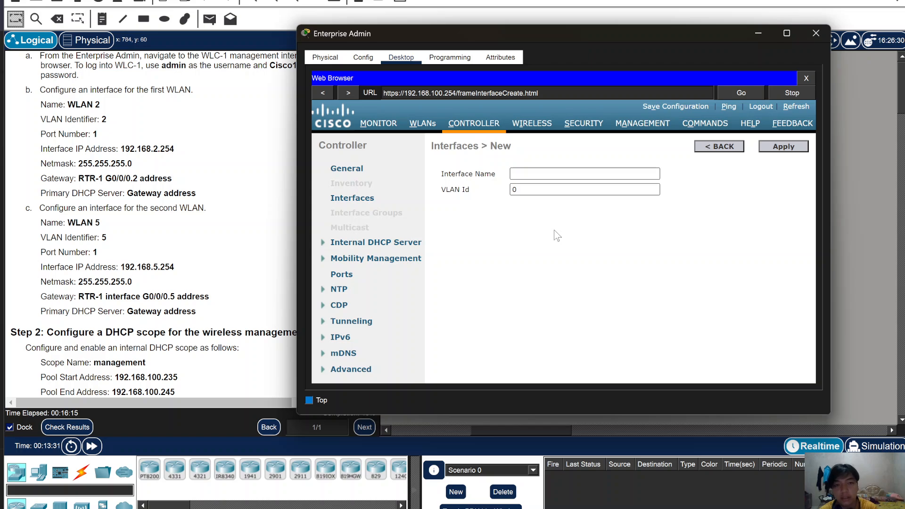
- Name the new interface 'WLAN 2' with VLAN Id 2 and apply it
{"action": "left_click", "coordinate": [525, 174]}
{"action": "type", "text": "WLAN 2"}
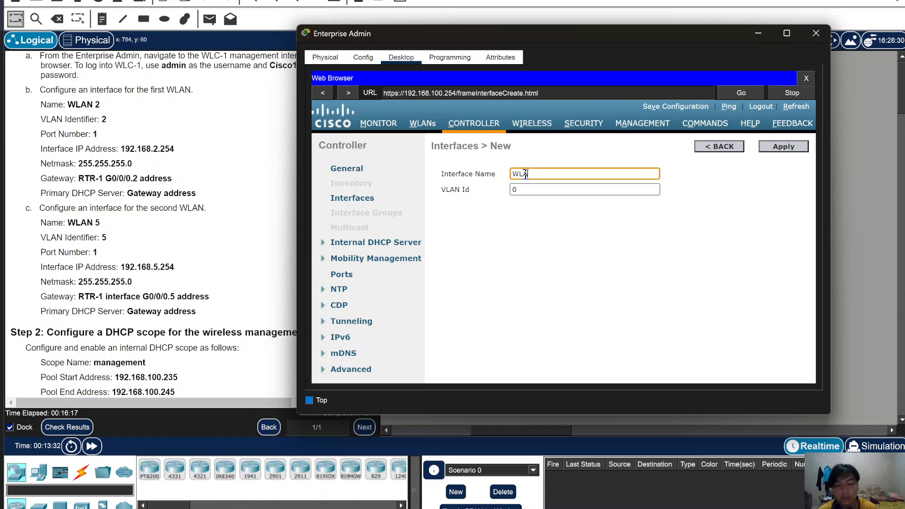
{"action": "left_click", "coordinate": [541, 188]}
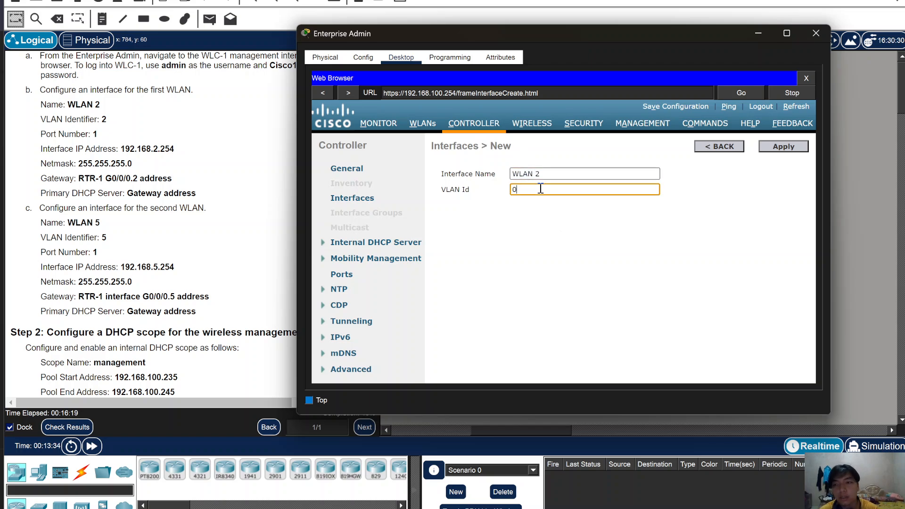
{"action": "type", "text": "2"}
{"action": "left_click", "coordinate": [796, 148]}
{"action": "left_click_drag", "start_coordinate": [589, 41], "coordinate": [547, 24]}
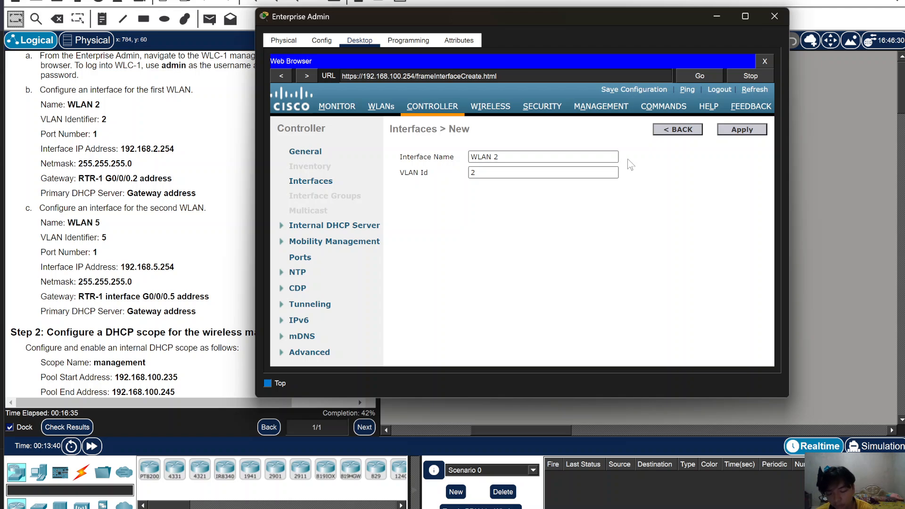
- Create the WLAN 2 interface and set its Port Number to 1
{"action": "key", "text": "Return"}
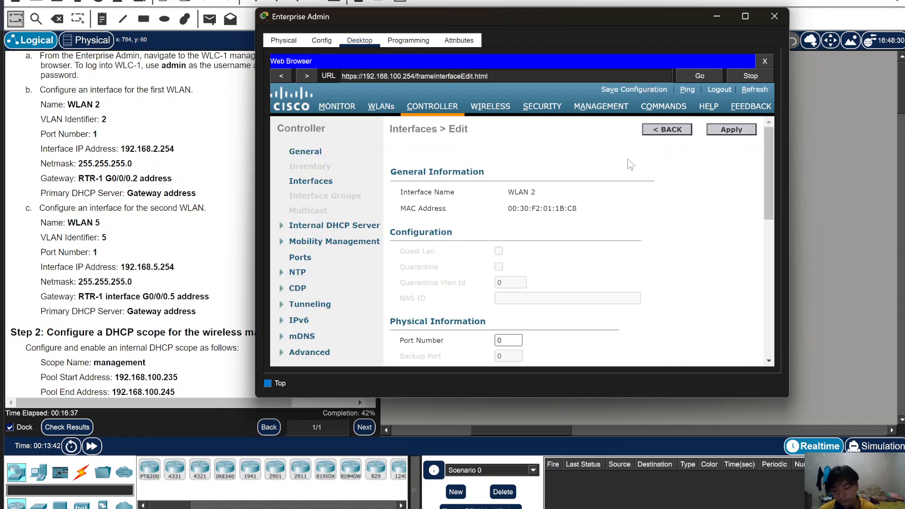
{"action": "scroll", "coordinate": [598, 227], "scroll_direction": "down", "scroll_amount": 1}
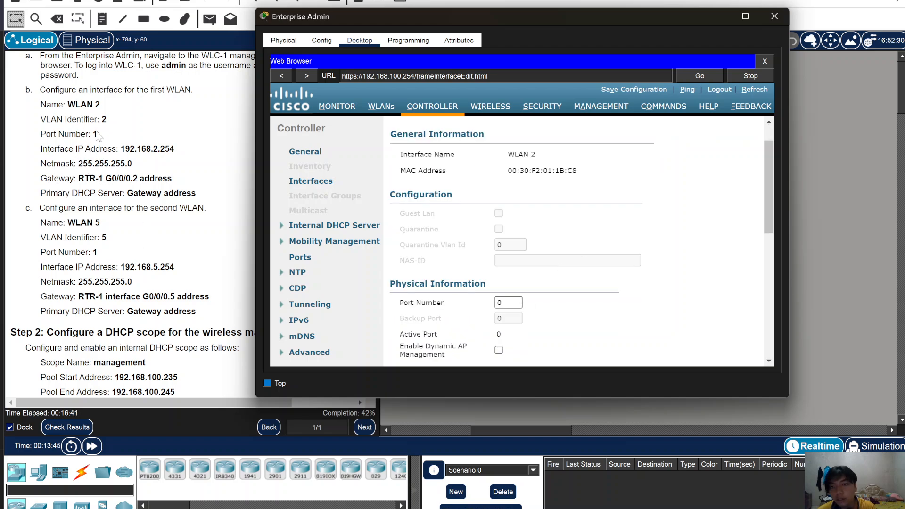
{"action": "left_click", "coordinate": [507, 304]}
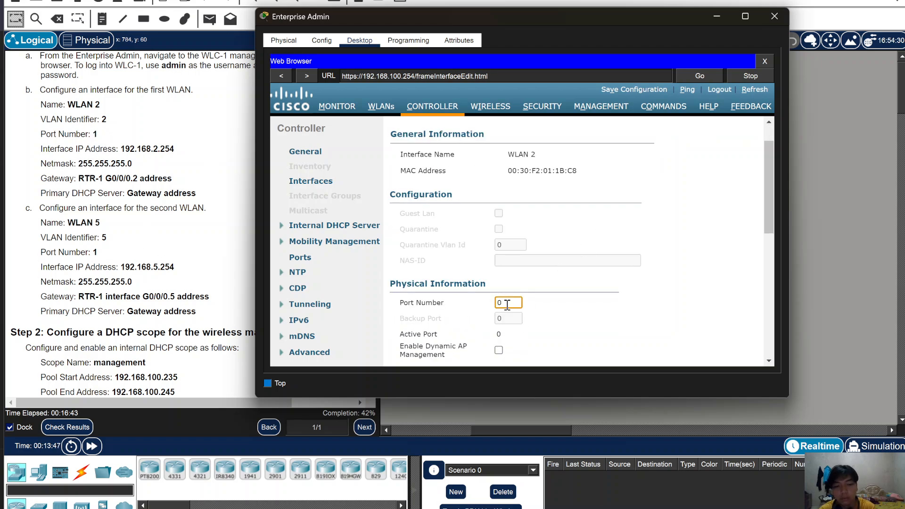
{"action": "scroll", "coordinate": [528, 235], "scroll_direction": "down", "scroll_amount": 6}
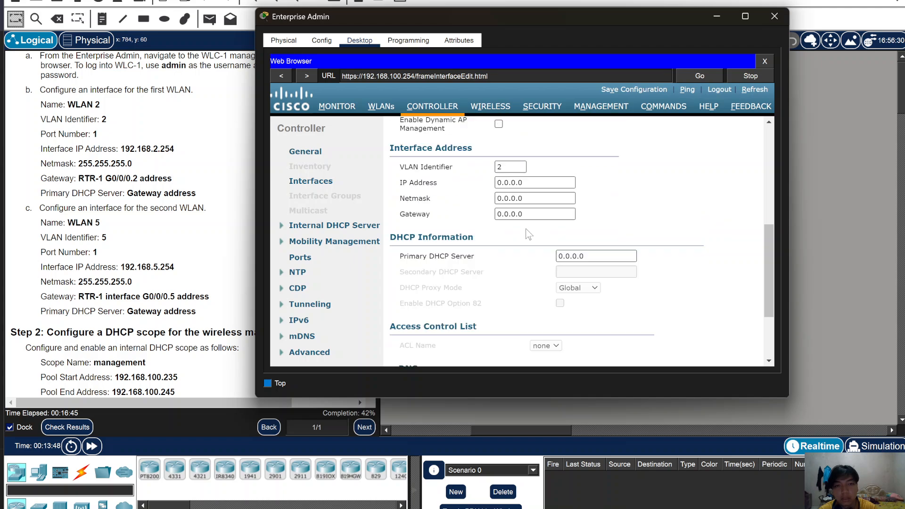
{"action": "scroll", "coordinate": [528, 235], "scroll_direction": "up", "scroll_amount": 2}
{"action": "scroll", "coordinate": [502, 267], "scroll_direction": "up", "scroll_amount": 3}
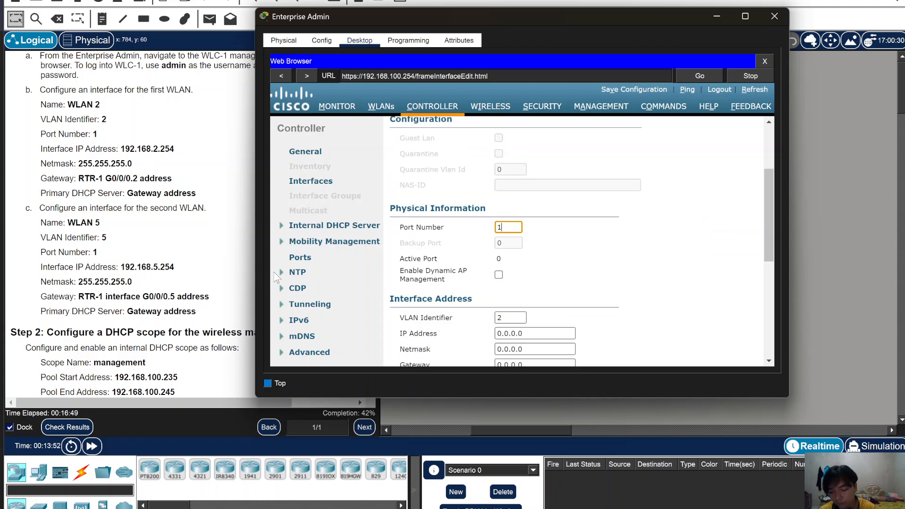
{"action": "scroll", "coordinate": [520, 289], "scroll_direction": "down", "scroll_amount": 2}
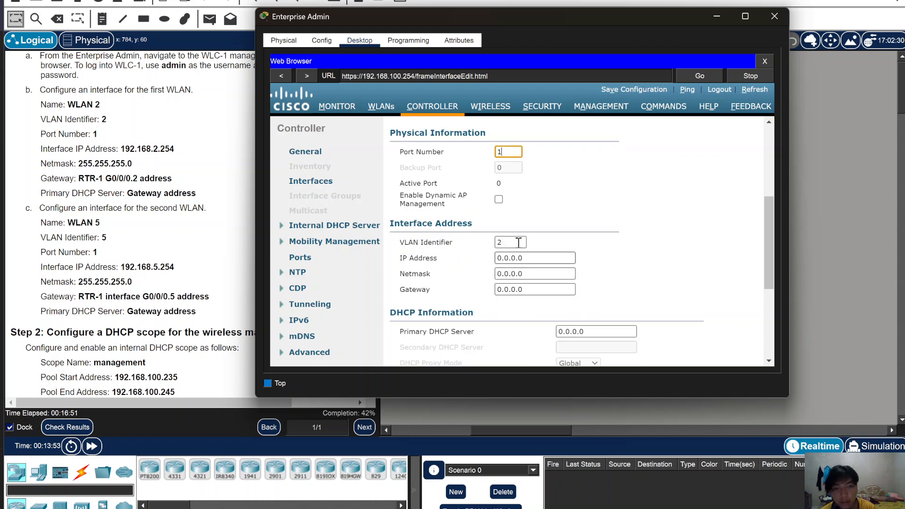
- Set the interface IP to 192.168.2.254 and enter a 255.255.255 netmask
{"action": "left_click", "coordinate": [555, 257]}
{"action": "double_click", "coordinate": [554, 257]}
{"action": "key", "text": "BackSpace"}
{"action": "type", "text": "192.168.2.254"}
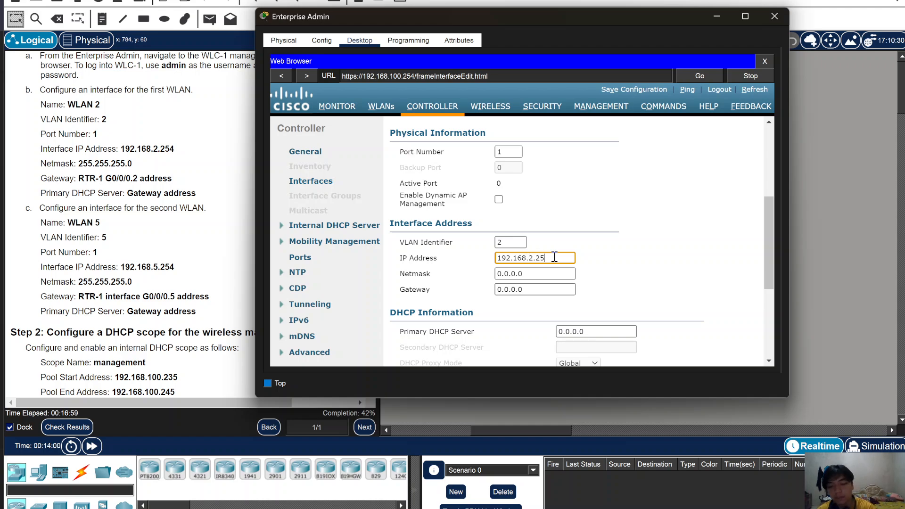
{"action": "left_click", "coordinate": [549, 270]}
{"action": "key", "text": "ctrl+a"}
{"action": "type", "text": "192.168."}
{"action": "key", "text": "BackSpace"}
{"action": "key", "text": "BackSpace"}
{"action": "key", "text": "BackSpace"}
{"action": "key", "text": "BackSpace"}
{"action": "key", "text": "BackSpace"}
{"action": "key", "text": "BackSpace"}
{"action": "key", "text": "BackSpace"}
{"action": "key", "text": "BackSpace"}
{"action": "type", "text": "255.255.255."}
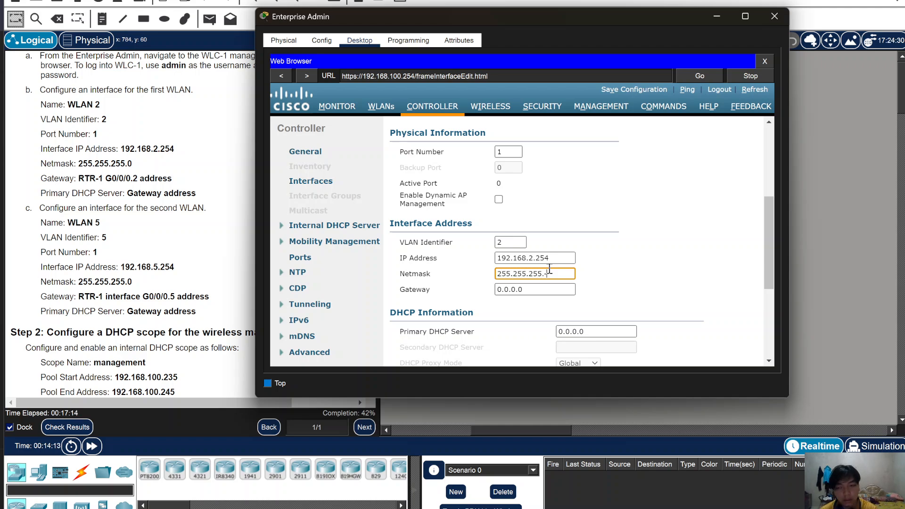
{"action": "type", "text": "-"}
- Set gateway 192.168.2.1 and paste it in as the Primary DHCP Server
{"action": "left_click", "coordinate": [547, 289]}
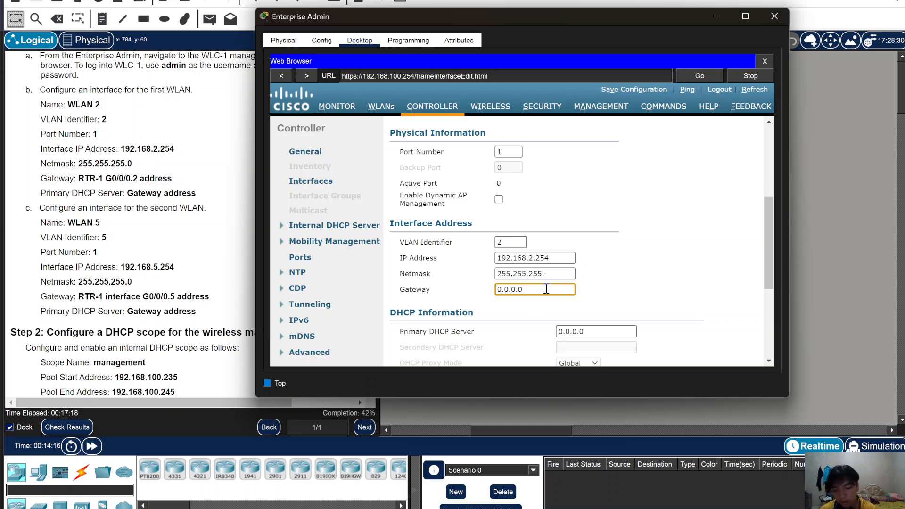
{"action": "key", "text": "BackSpace"}
{"action": "key", "text": "BackSpace"}
{"action": "key", "text": "BackSpace"}
{"action": "key", "text": "BackSpace"}
{"action": "key", "text": "BackSpace"}
{"action": "type", "text": "192.1"}
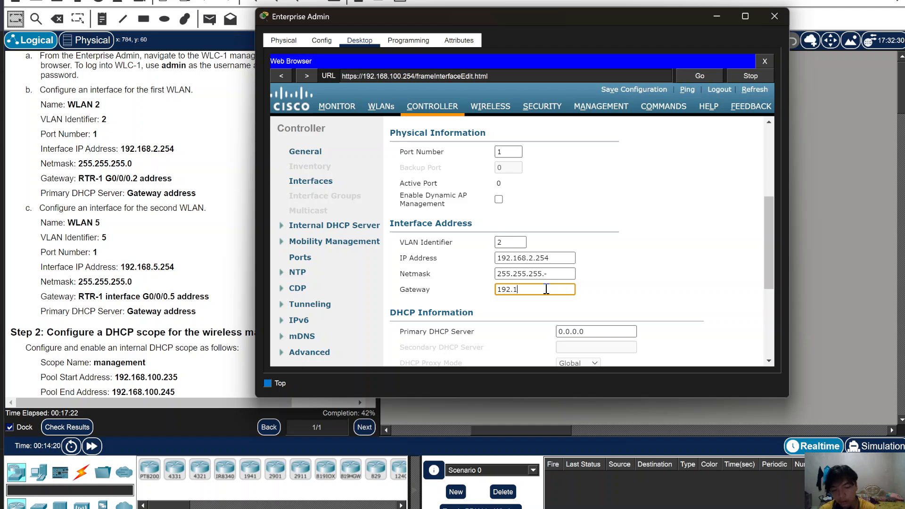
{"action": "type", "text": "68"}
{"action": "type", "text": "."}
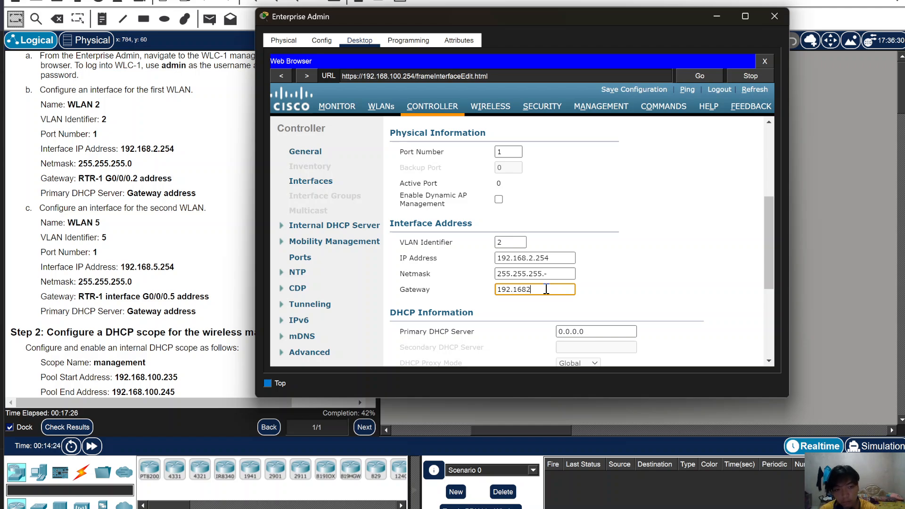
{"action": "type", "text": "2.1"}
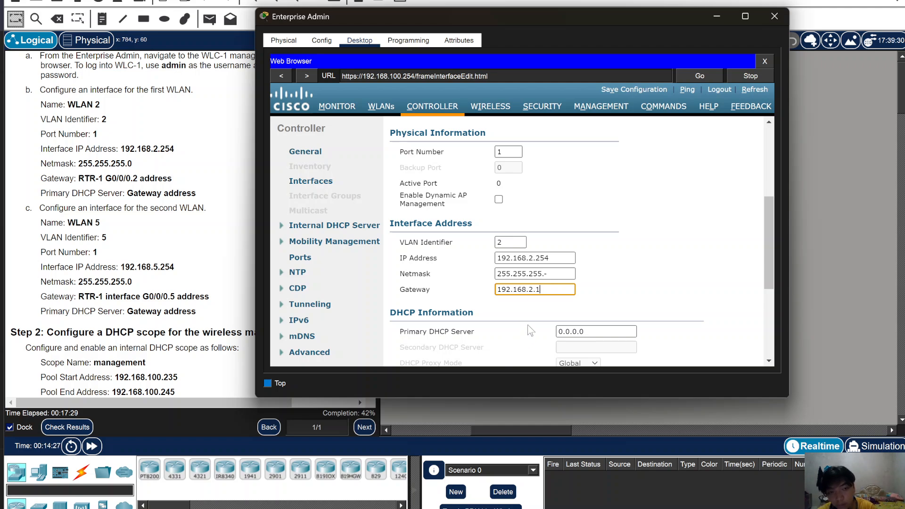
{"action": "scroll", "coordinate": [549, 302], "scroll_direction": "down", "scroll_amount": 2}
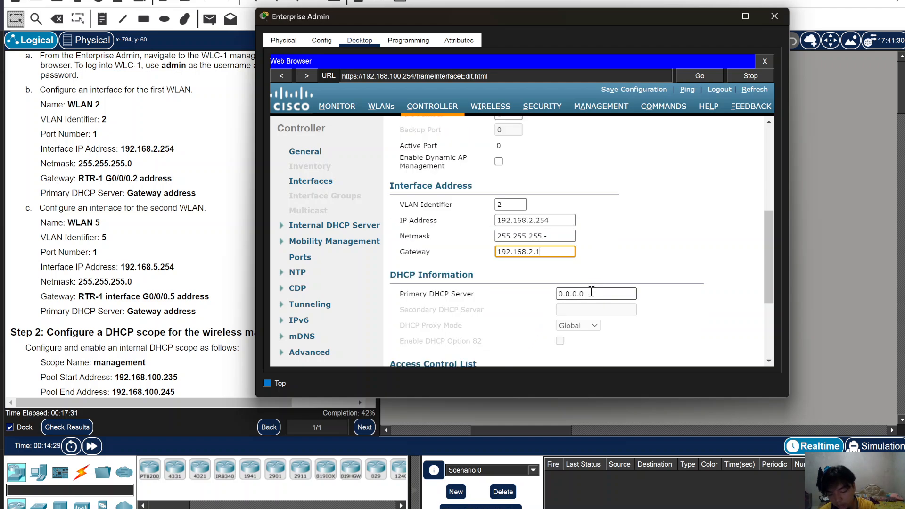
{"action": "left_click_drag", "start_coordinate": [561, 251], "coordinate": [486, 254]}
{"action": "key", "text": "ctrl+c"}
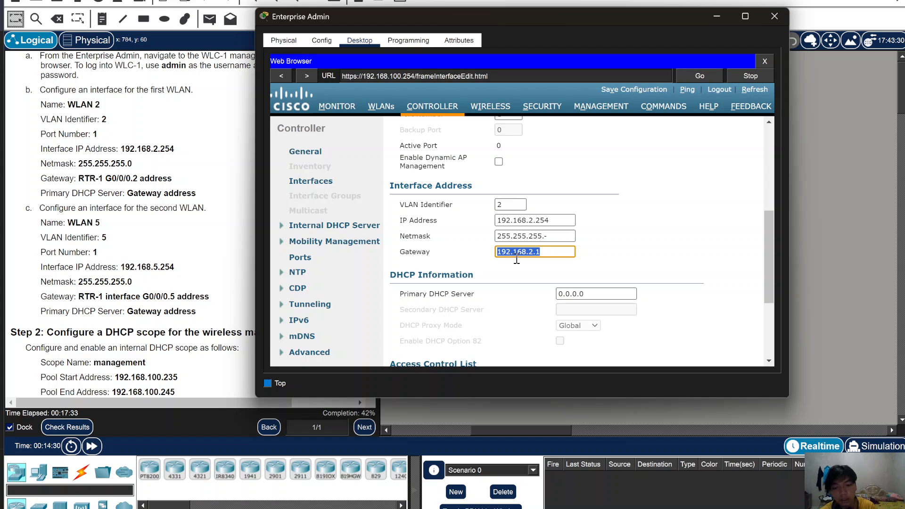
{"action": "triple_click", "coordinate": [616, 293]}
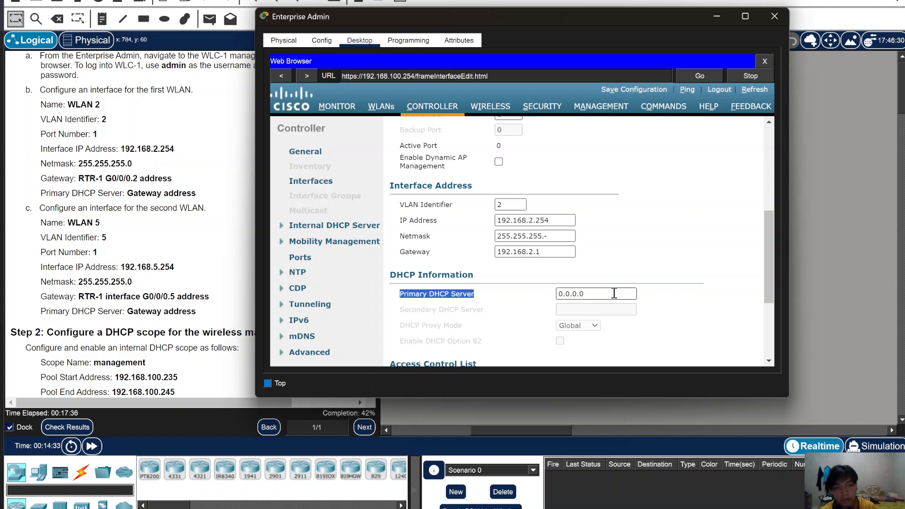
{"action": "double_click", "coordinate": [614, 294]}
{"action": "key", "text": "ctrl+v"}
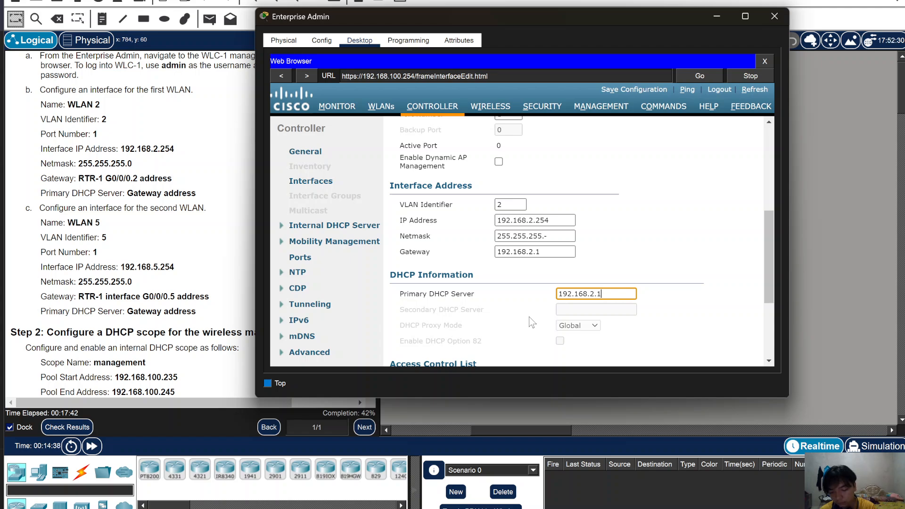
{"action": "scroll", "coordinate": [532, 323], "scroll_direction": "down", "scroll_amount": 4}
{"action": "scroll", "coordinate": [544, 300], "scroll_direction": "up", "scroll_amount": 7}
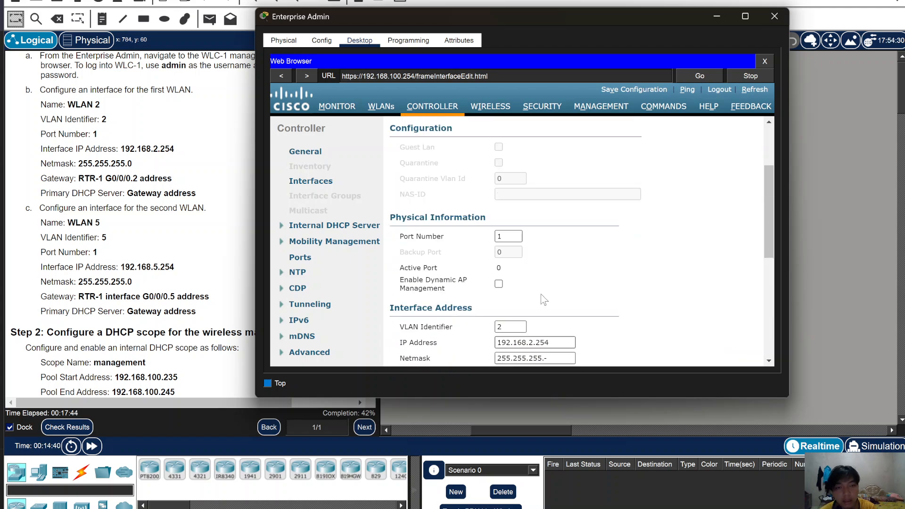
{"action": "scroll", "coordinate": [541, 293], "scroll_direction": "up", "scroll_amount": 3}
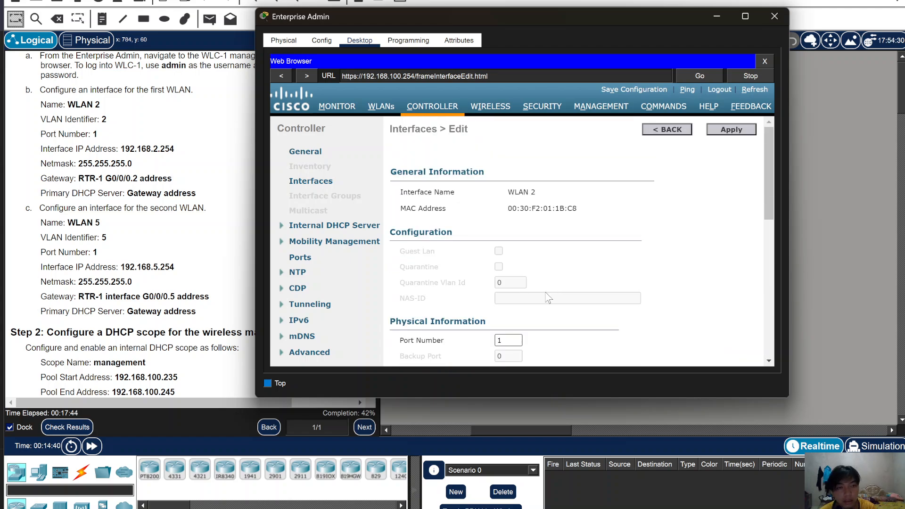
- Apply the interface settings and acknowledge the invalid netmask warning
{"action": "left_click", "coordinate": [731, 130]}
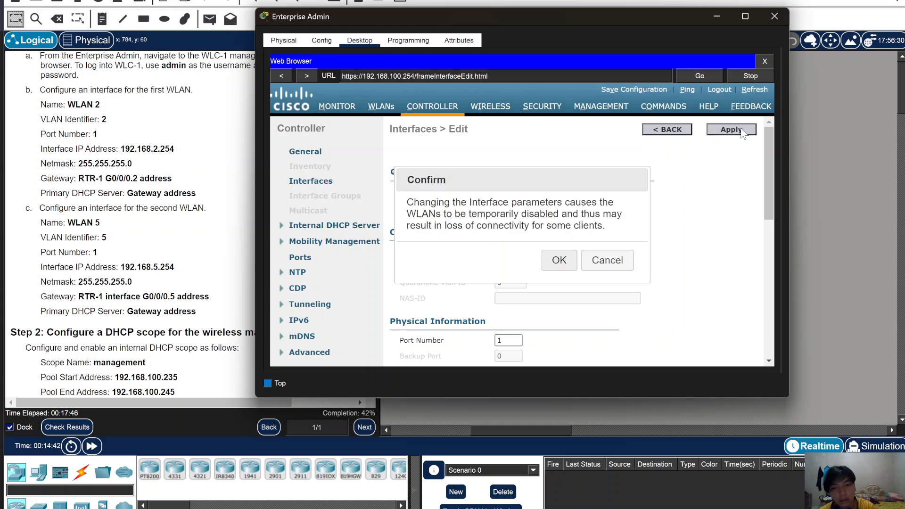
{"action": "left_click", "coordinate": [558, 262]}
{"action": "left_click", "coordinate": [620, 278]}
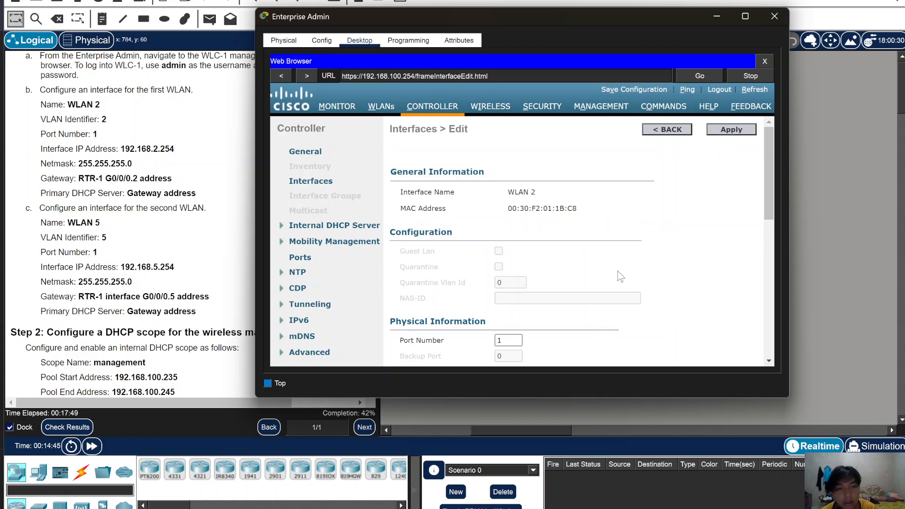
{"action": "scroll", "coordinate": [621, 278], "scroll_direction": "down", "scroll_amount": 5}
- Correct the netmask to 255.255.255.0, re-apply, and return to the Interfaces list
{"action": "left_click", "coordinate": [564, 238]}
{"action": "type", "text": "0"}
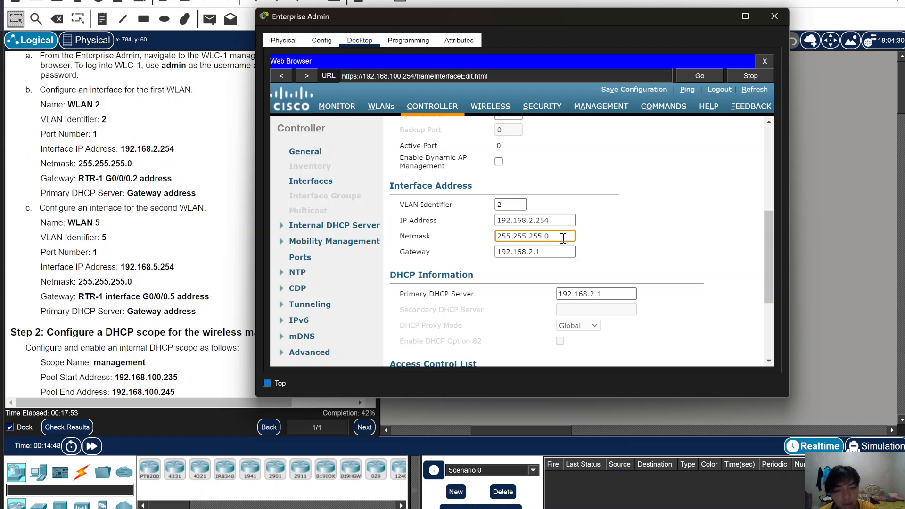
{"action": "scroll", "coordinate": [697, 219], "scroll_direction": "up", "scroll_amount": 5}
{"action": "left_click", "coordinate": [729, 132]}
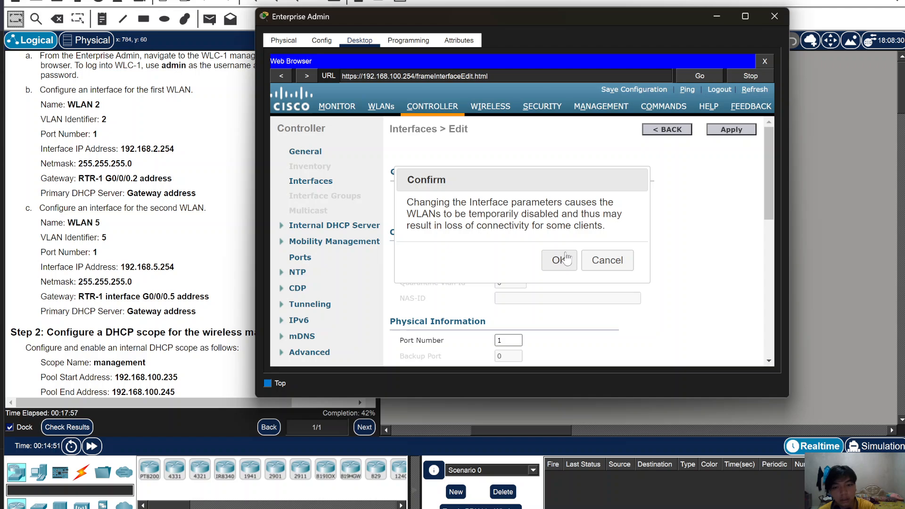
{"action": "left_click", "coordinate": [562, 260]}
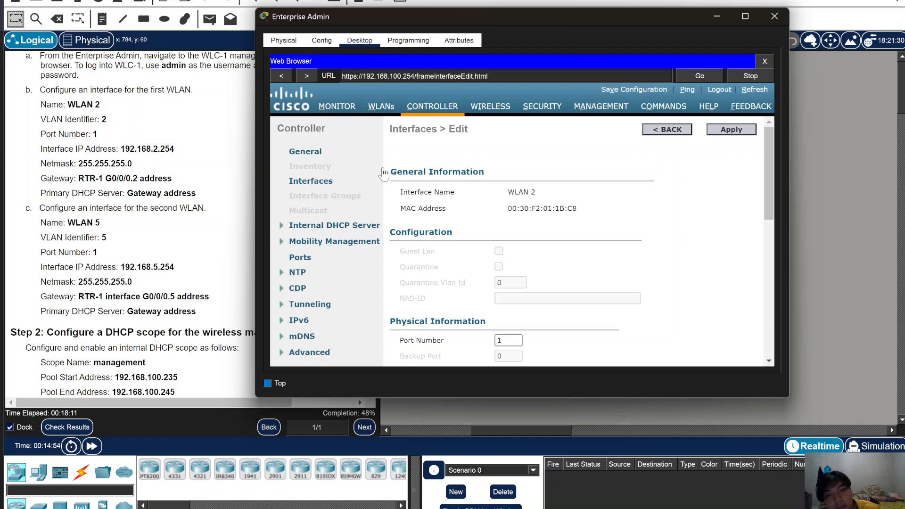
{"action": "left_click", "coordinate": [309, 182]}
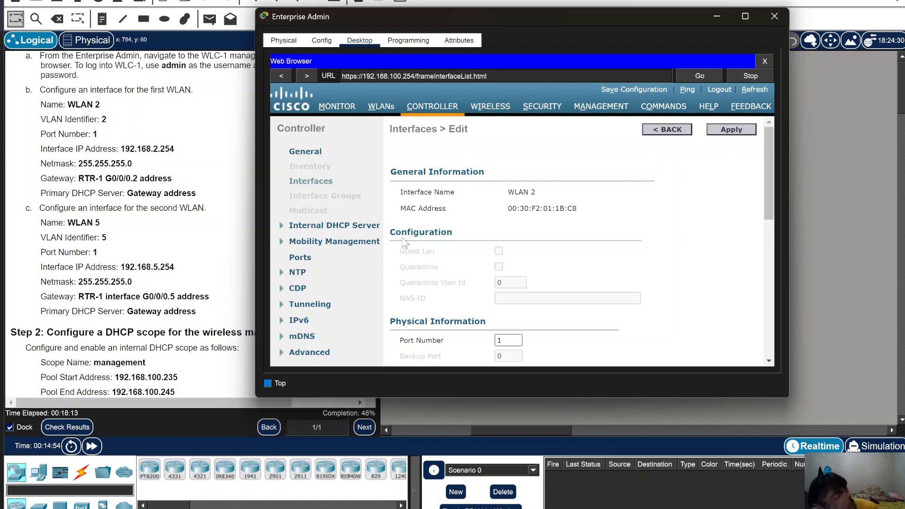
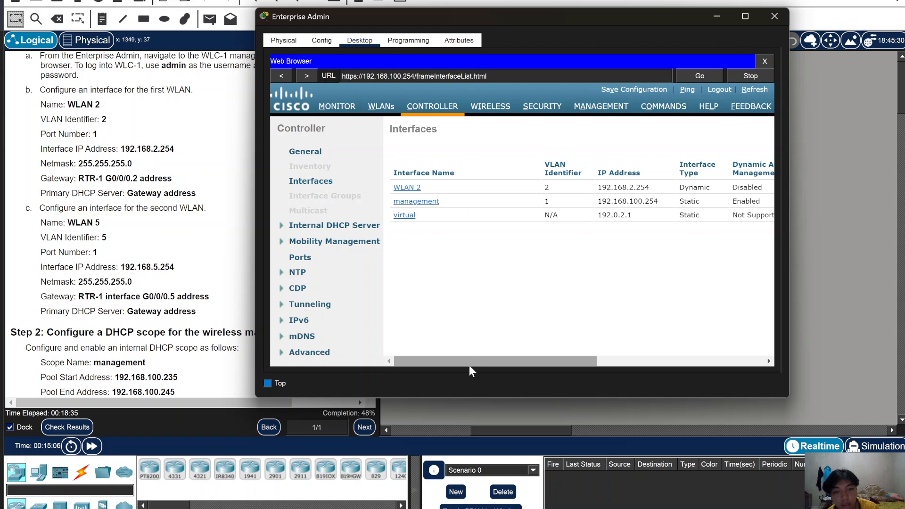
- On the WLC-1 Interfaces page, start a new controller interface with New...
{"action": "left_click_drag", "start_coordinate": [492, 360], "coordinate": [653, 361]}
{"action": "left_click", "coordinate": [748, 130]}
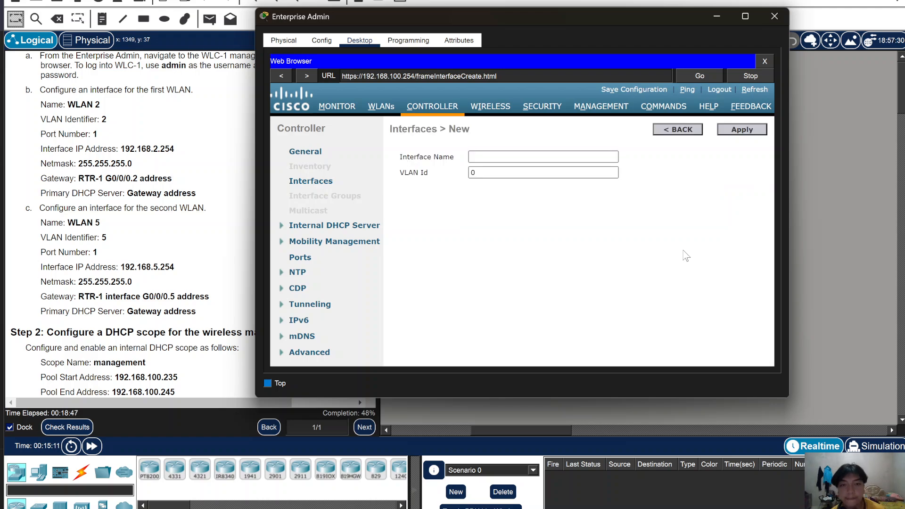
- Create the controller interface 'WLAN 5' with VLAN Id 5
{"action": "left_click", "coordinate": [525, 161]}
{"action": "type", "text": "wlan"}
{"action": "key", "text": "BackSpace"}
{"action": "key", "text": "BackSpace"}
{"action": "key", "text": "BackSpace"}
{"action": "key", "text": "BackSpace"}
{"action": "type", "text": "WLAN "}
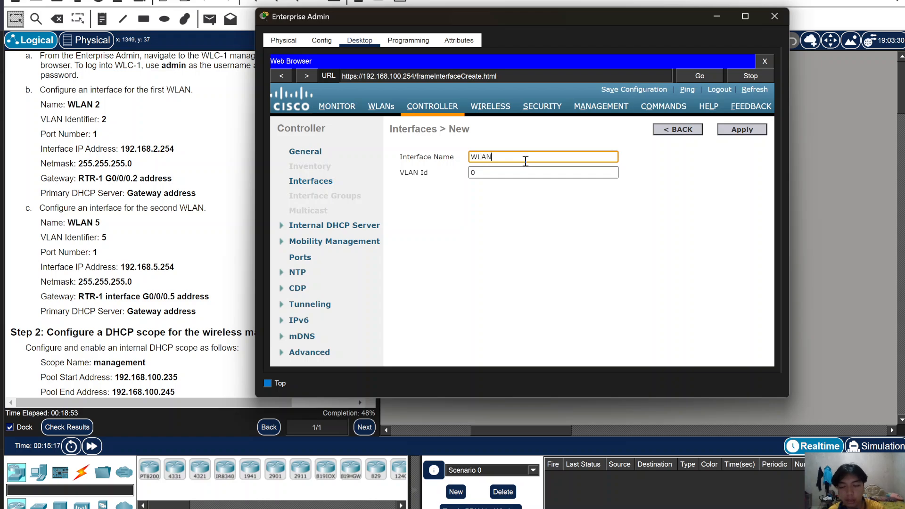
{"action": "type", "text": "5"}
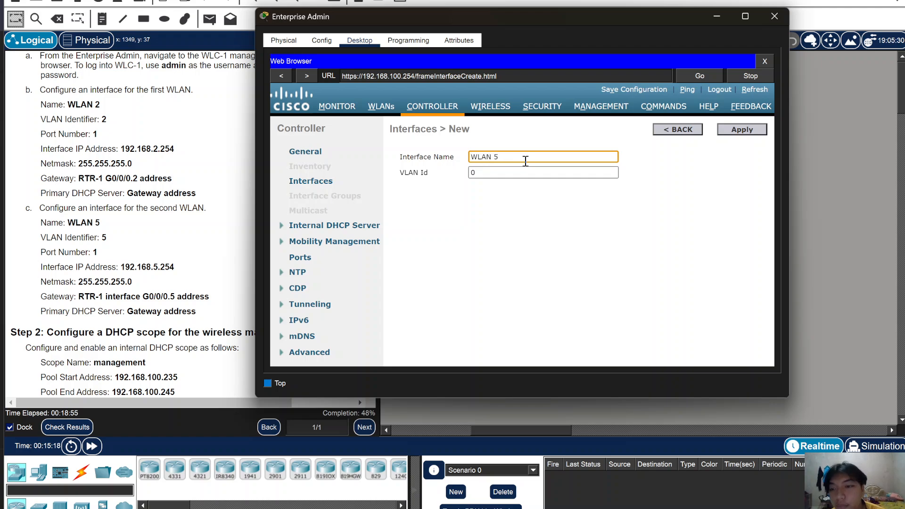
{"action": "left_click", "coordinate": [564, 173]}
{"action": "key", "text": "BackSpace"}
{"action": "type", "text": "5"}
{"action": "left_click", "coordinate": [742, 130]}
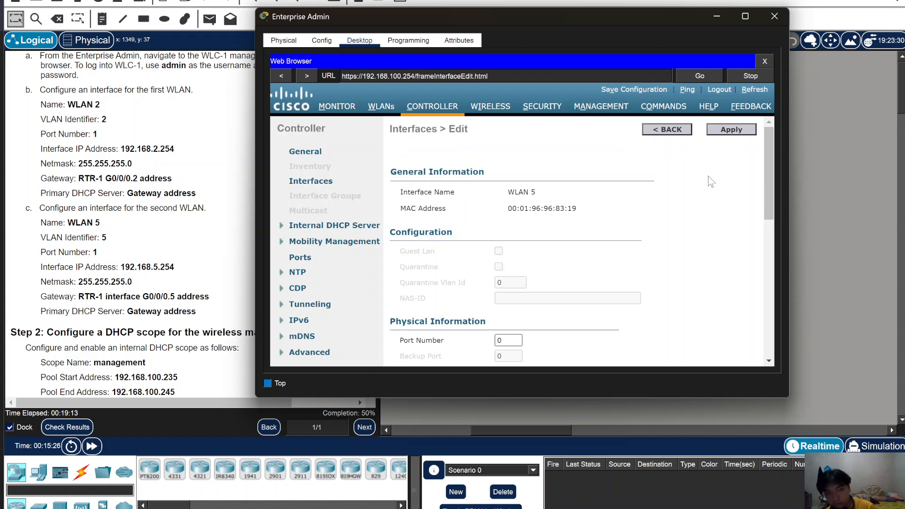
- Give WLAN 5 port number 1, IP 192.168.5.254 and netmask 255.255.255.0
{"action": "scroll", "coordinate": [694, 254], "scroll_direction": "down", "scroll_amount": 2}
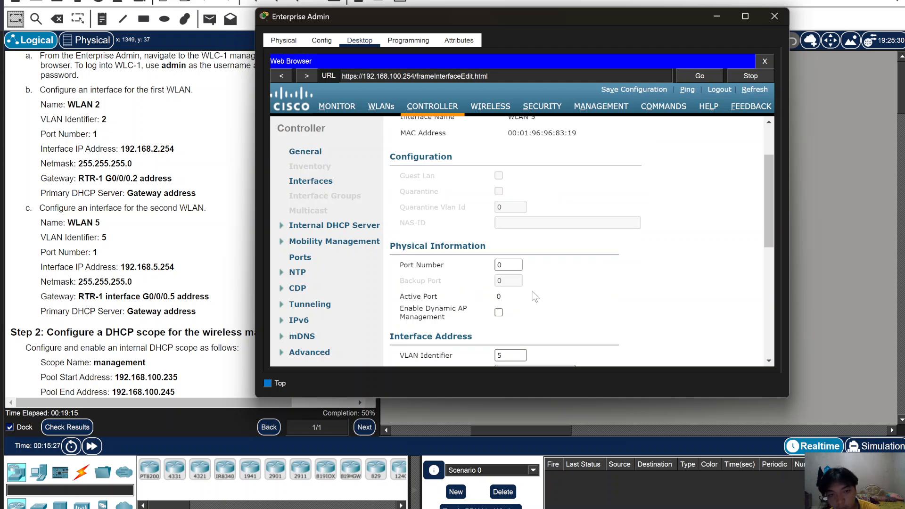
{"action": "left_click", "coordinate": [511, 265]}
{"action": "key", "text": "BackSpace"}
{"action": "type", "text": "1"}
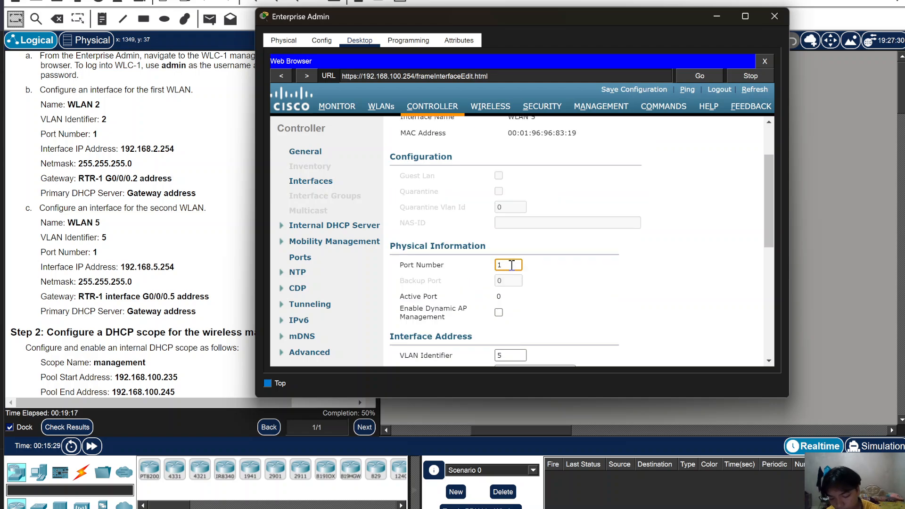
{"action": "scroll", "coordinate": [512, 265], "scroll_direction": "down", "scroll_amount": 3}
{"action": "left_click", "coordinate": [551, 259]}
{"action": "double_click", "coordinate": [552, 259]}
{"action": "type", "text": "19"}
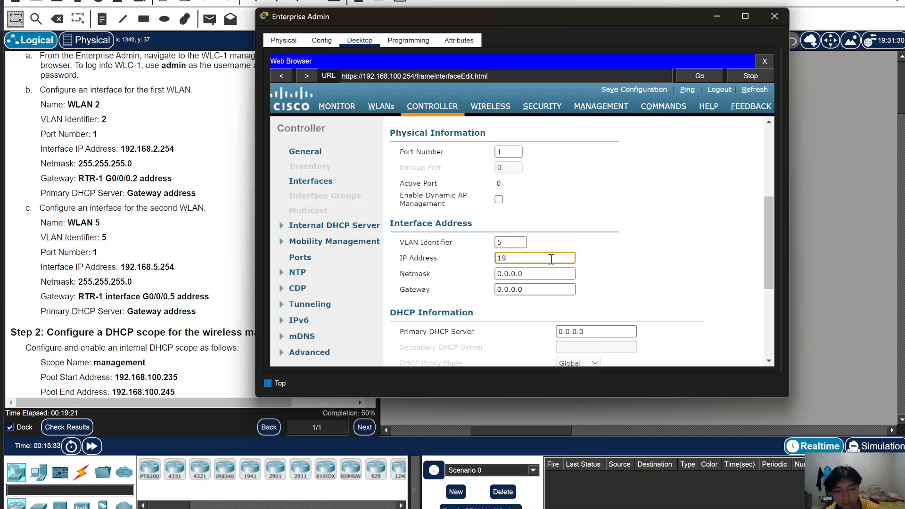
{"action": "type", "text": "2.168.5.254"}
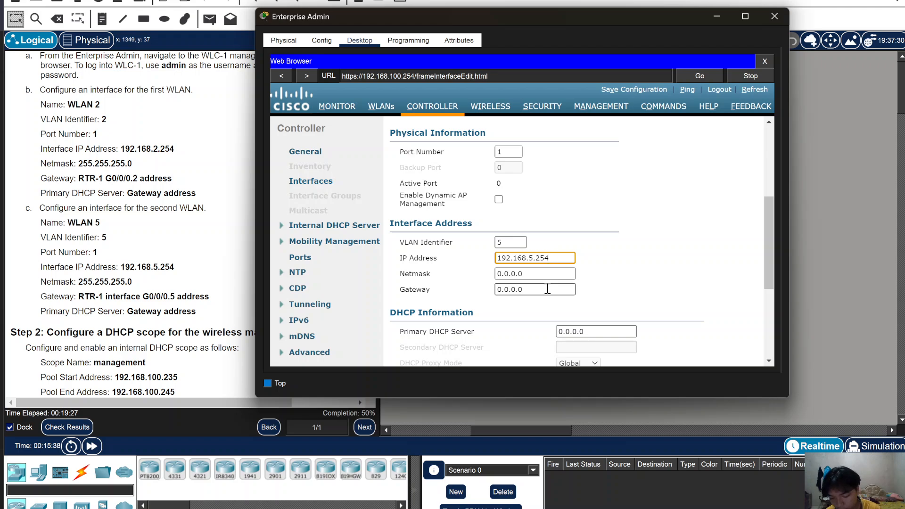
{"action": "left_click", "coordinate": [552, 279]}
{"action": "key", "text": "ctrl+a"}
{"action": "key", "text": "BackSpace"}
{"action": "type", "text": "255.255.255.0"}
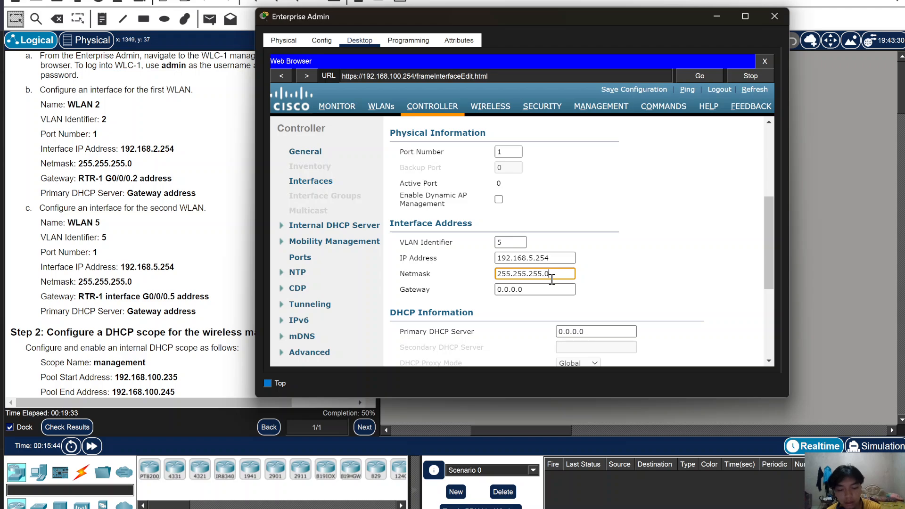
- Set gateway and primary DHCP server to 192.168.5.1, then apply and confirm
{"action": "left_click", "coordinate": [542, 290]}
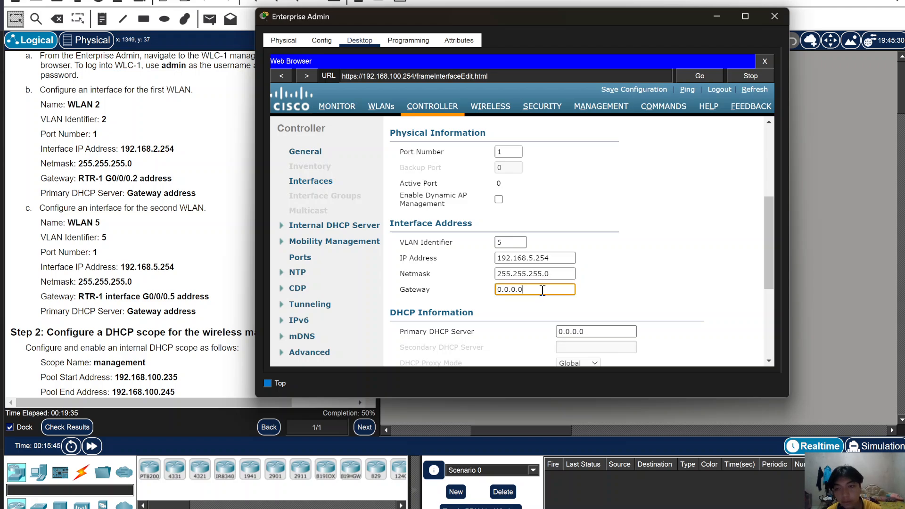
{"action": "double_click", "coordinate": [543, 290]}
{"action": "key", "text": "BackSpace"}
{"action": "type", "text": "192"}
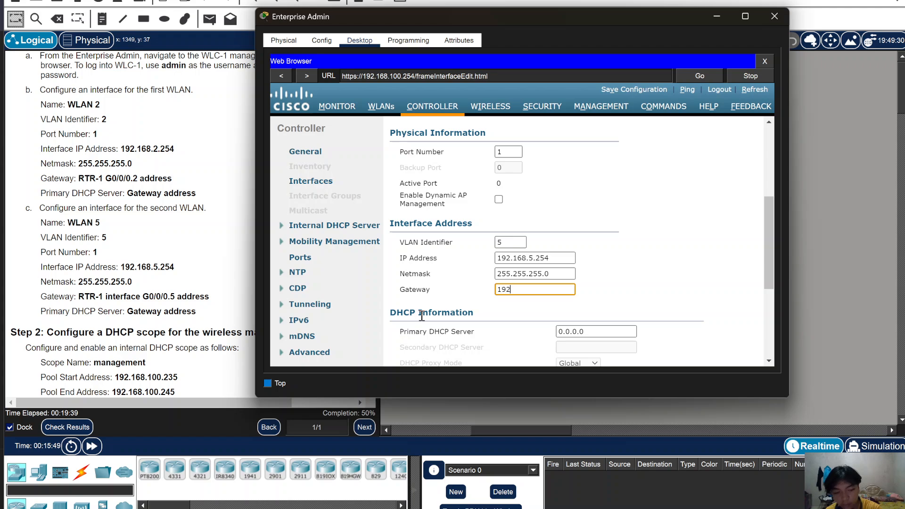
{"action": "type", "text": ".168.5.1"}
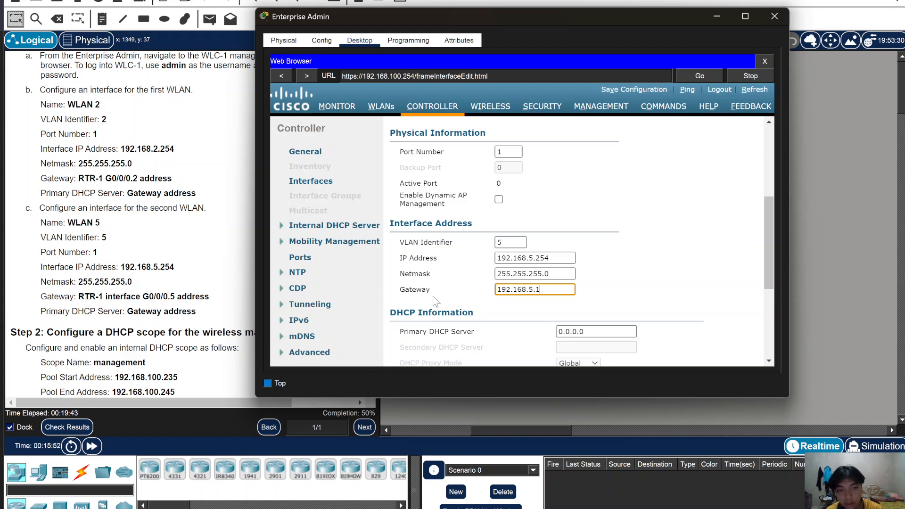
{"action": "key", "text": "ctrl+a"}
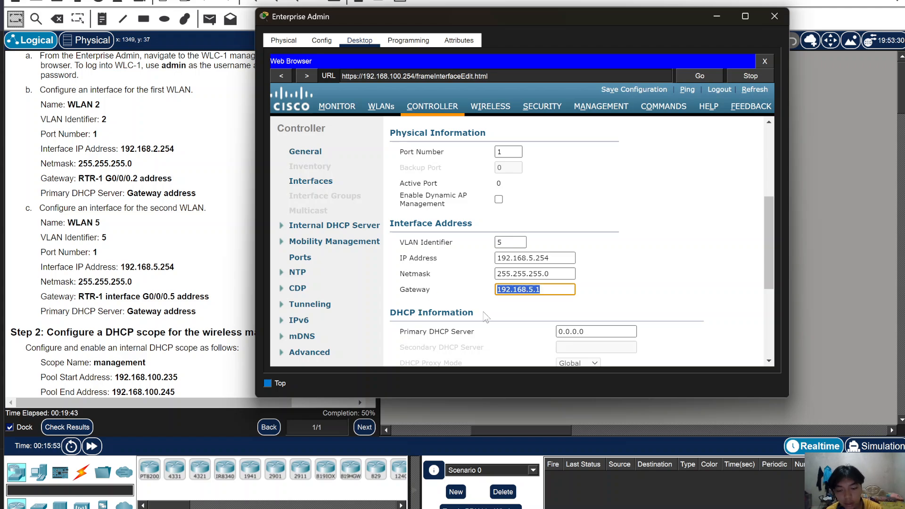
{"action": "key", "text": "ctrl+a"}
{"action": "key", "text": "BackSpace"}
{"action": "type", "text": "192.168.5.1"}
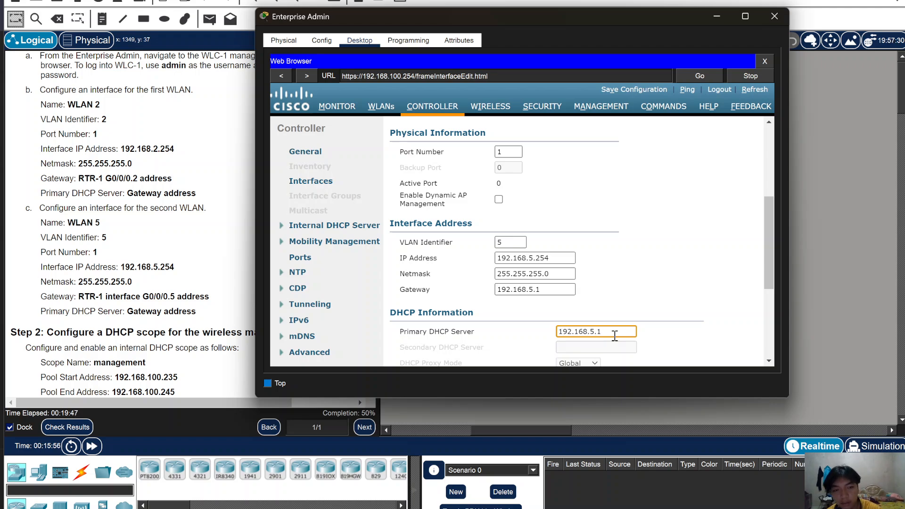
{"action": "scroll", "coordinate": [757, 199], "scroll_direction": "up", "scroll_amount": 4}
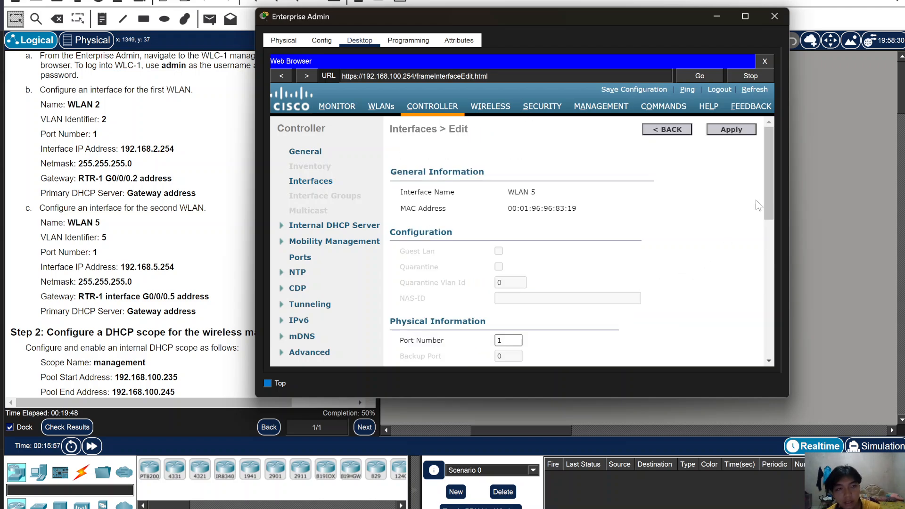
{"action": "left_click", "coordinate": [734, 135]}
{"action": "left_click", "coordinate": [558, 259]}
- Under Internal DHCP Server > DHCP Scope, start a new DHCP scope
{"action": "scroll", "coordinate": [367, 389], "scroll_direction": "down", "scroll_amount": 3}
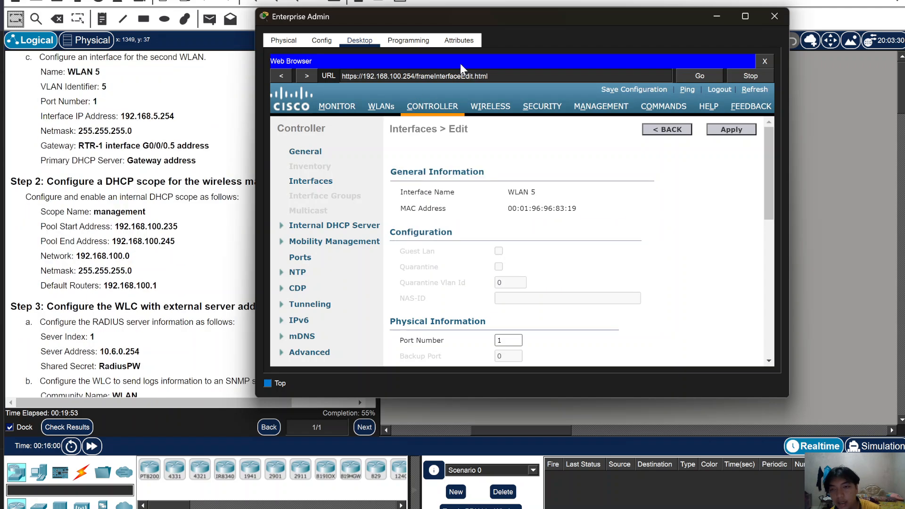
{"action": "left_click_drag", "start_coordinate": [455, 22], "coordinate": [508, 16]}
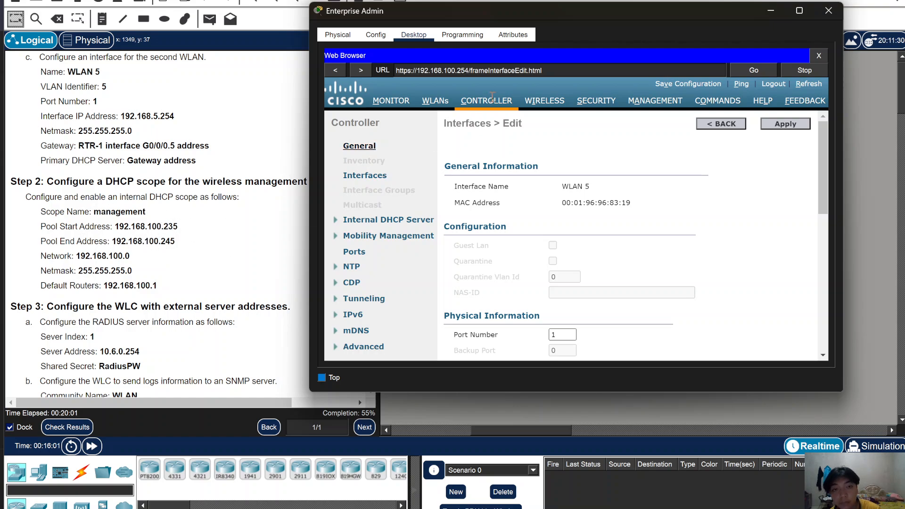
{"action": "left_click", "coordinate": [337, 223]}
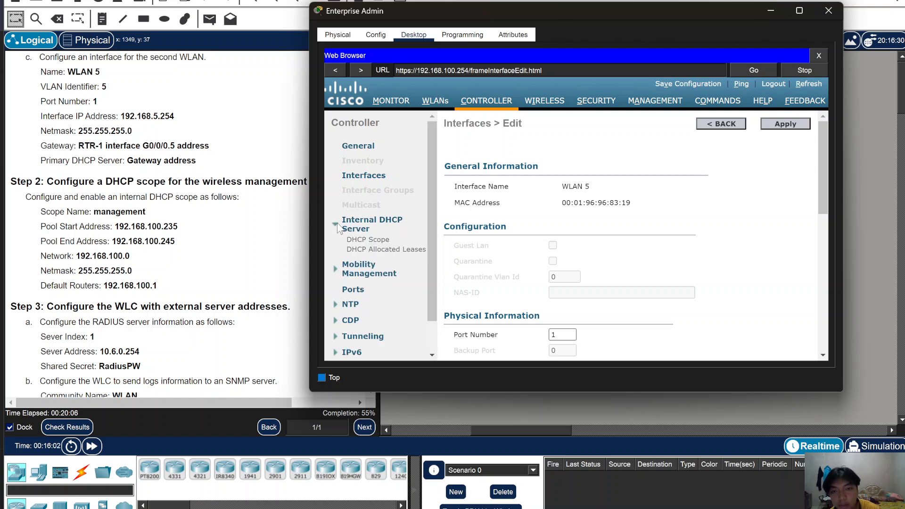
{"action": "left_click", "coordinate": [375, 242]}
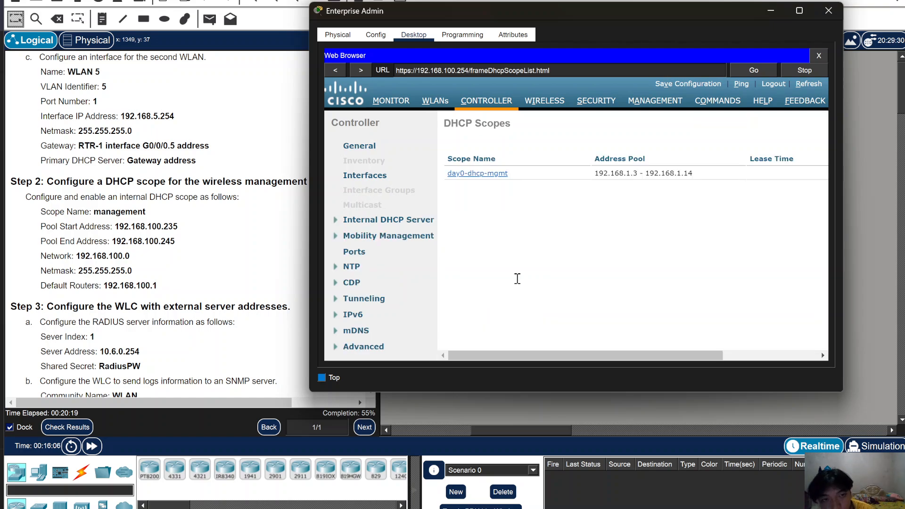
{"action": "left_click_drag", "start_coordinate": [556, 357], "coordinate": [564, 356]}
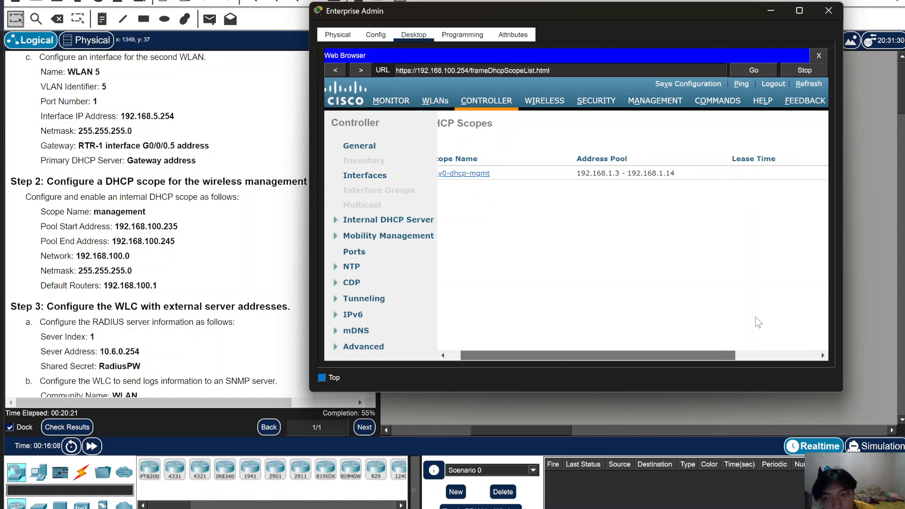
{"action": "left_click", "coordinate": [785, 124]}
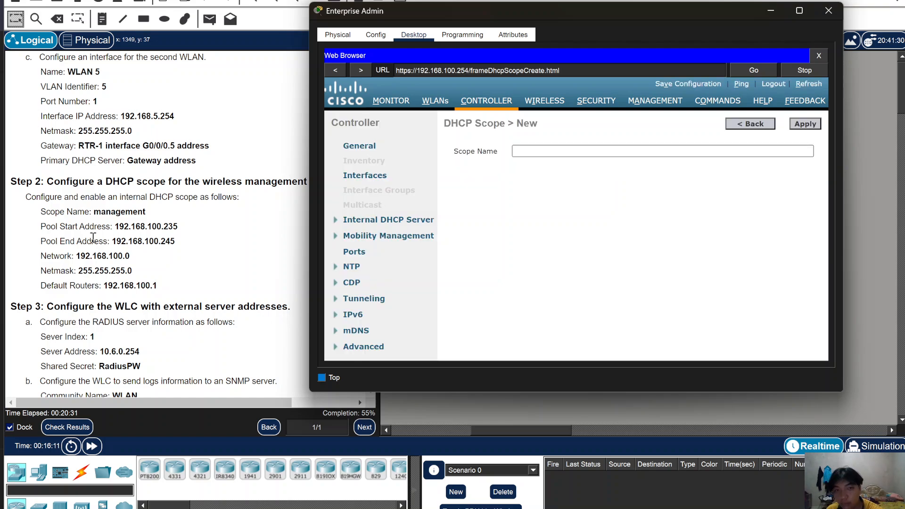
- Create the DHCP scope 'Management' and open it for editing
{"action": "left_click", "coordinate": [556, 151]}
{"action": "type", "text": "Management"}
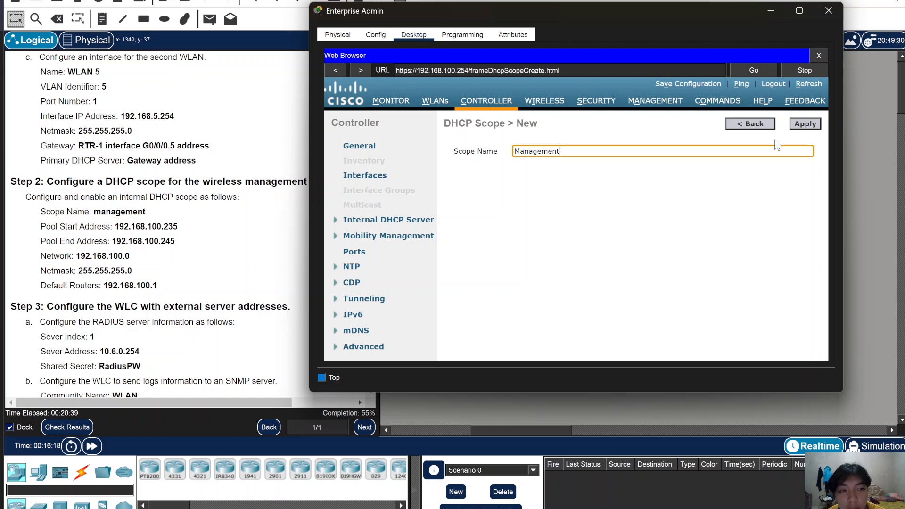
{"action": "left_click", "coordinate": [812, 126]}
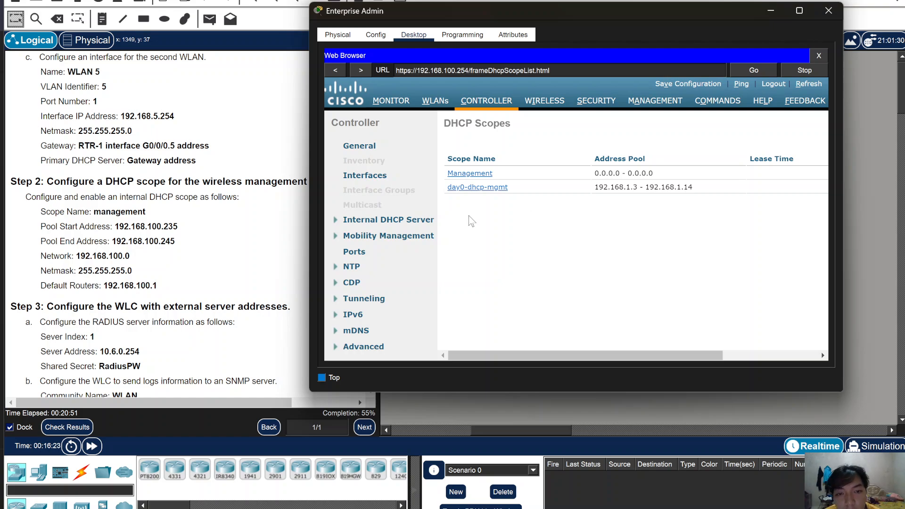
{"action": "left_click", "coordinate": [479, 174]}
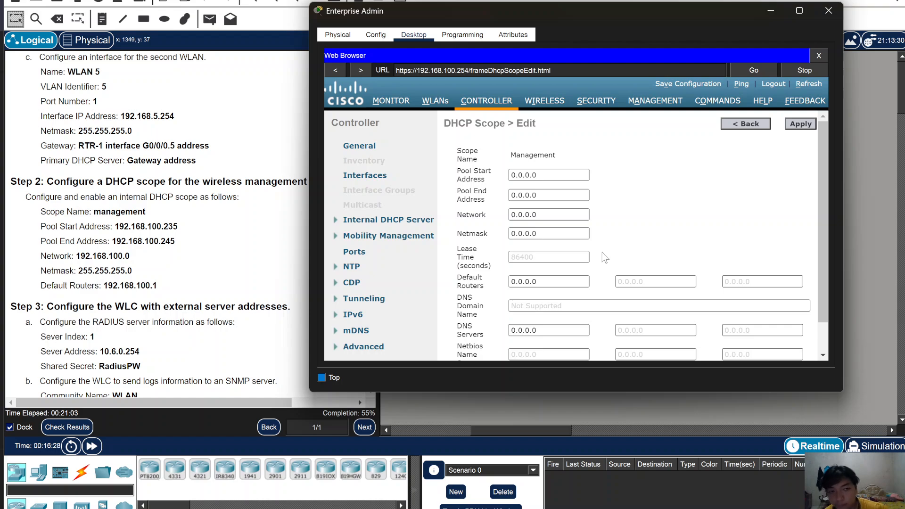
- Set the Management scope's pool range to 192.168.100.235 – 192.168.100.245
{"action": "left_click", "coordinate": [555, 177]}
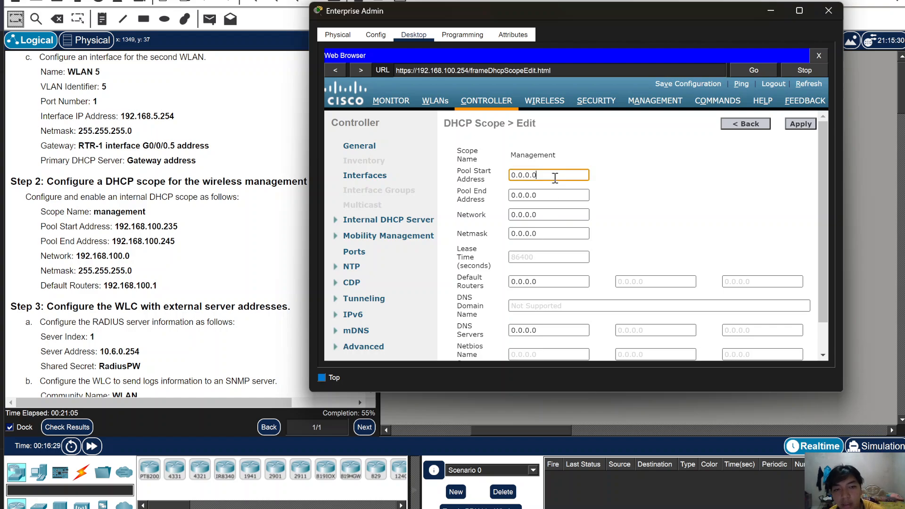
{"action": "key", "text": "ctrl+a"}
{"action": "key", "text": "BackSpace"}
{"action": "type", "text": "192.168.2"}
{"action": "type", "text": "00.235"}
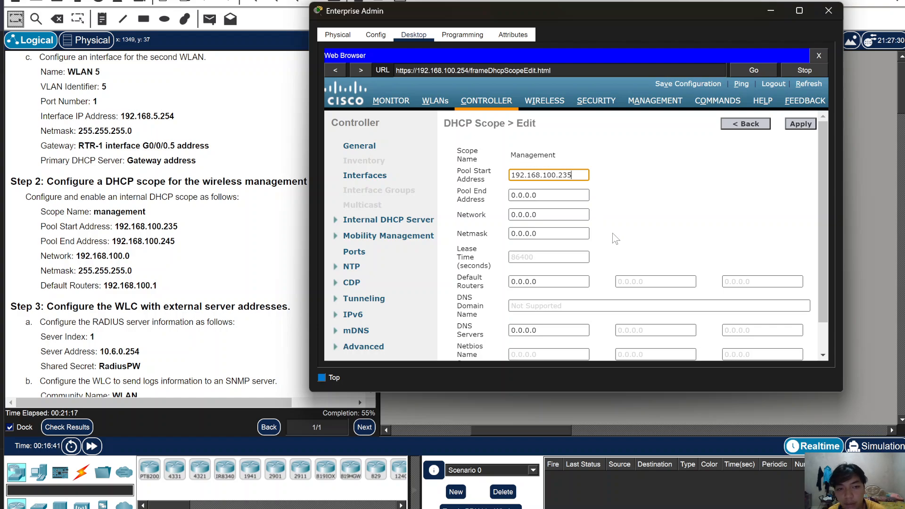
{"action": "key", "text": "ctrl+a"}
{"action": "key", "text": "ctrl+c"}
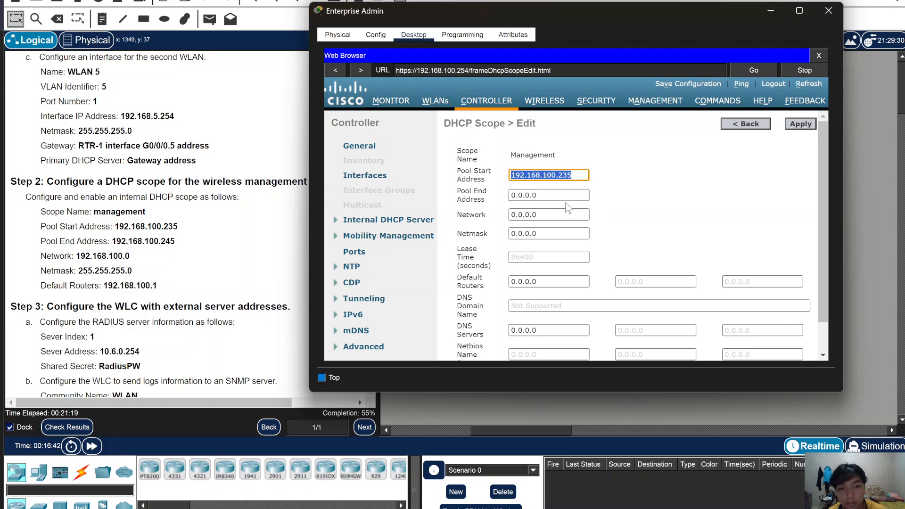
{"action": "left_click", "coordinate": [589, 194]}
{"action": "type", "text": "192.168."}
{"action": "key", "text": "ctrl+a"}
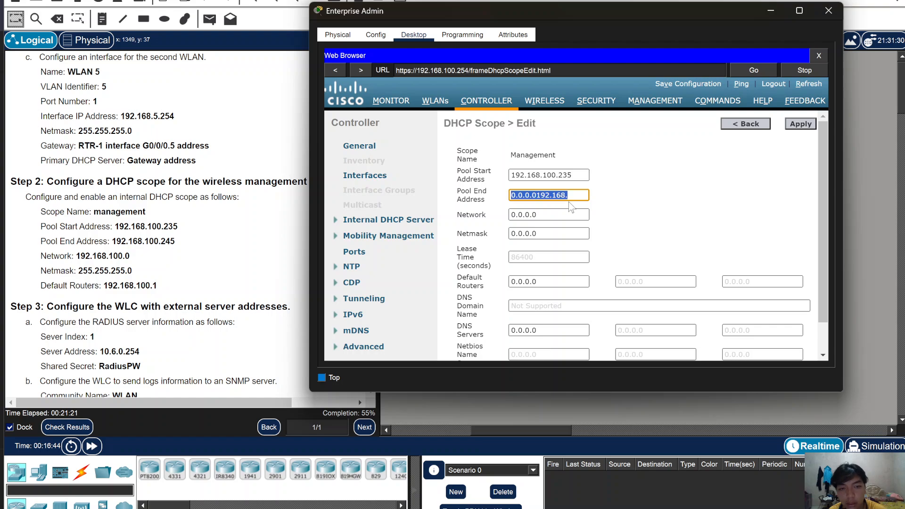
{"action": "key", "text": "ctrl+v"}
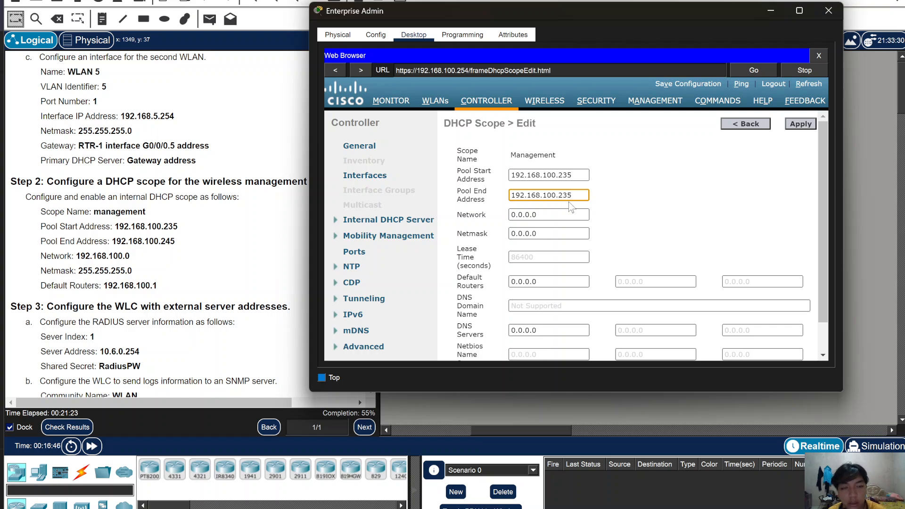
{"action": "key", "text": "BackSpace"}
{"action": "key", "text": "BackSpace"}
{"action": "type", "text": "45"}
- Fill in the network, netmask 255.255.255.0 and default router 192.168.100.1, then apply
{"action": "left_click", "coordinate": [557, 216]}
{"action": "key", "text": "ctrl+a"}
{"action": "key", "text": "BackSpace"}
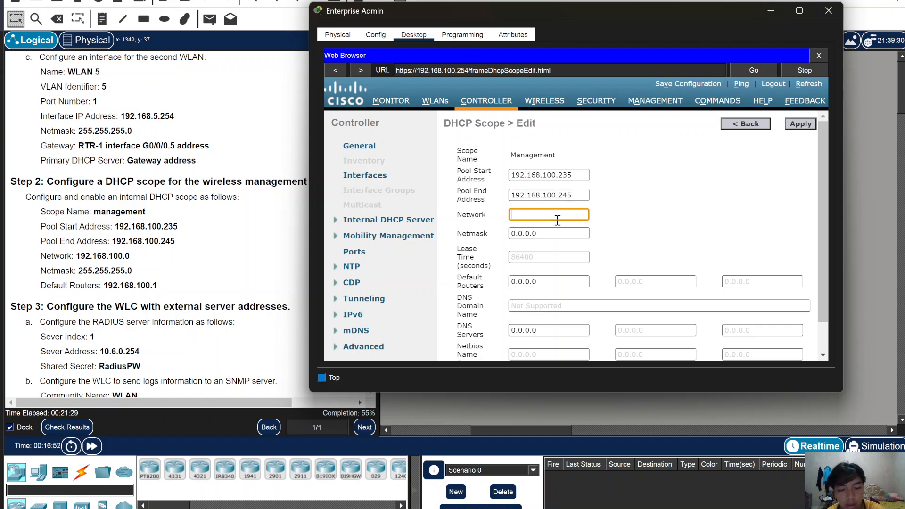
{"action": "key", "text": "ctrl+v"}
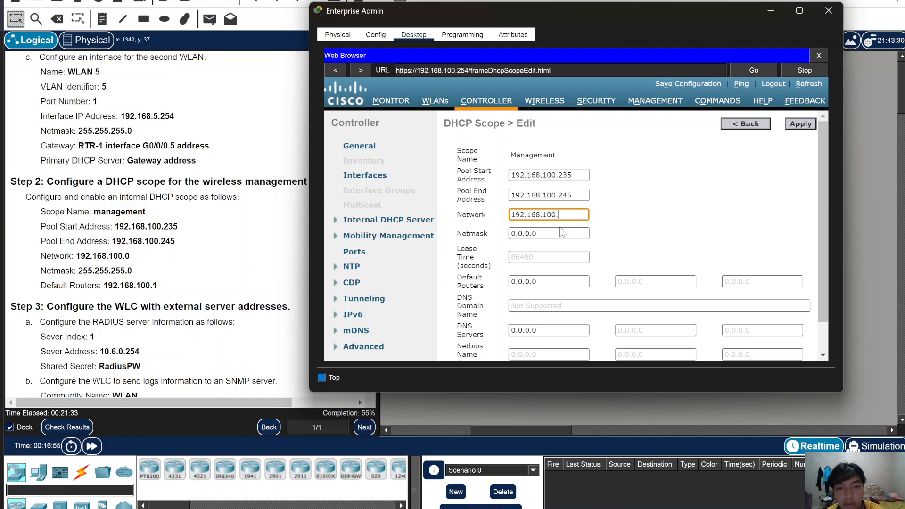
{"action": "type", "text": "0"}
{"action": "left_click", "coordinate": [554, 236]}
{"action": "key", "text": "ctrl+a"}
{"action": "key", "text": "BackSpace"}
{"action": "type", "text": "255.255.255."}
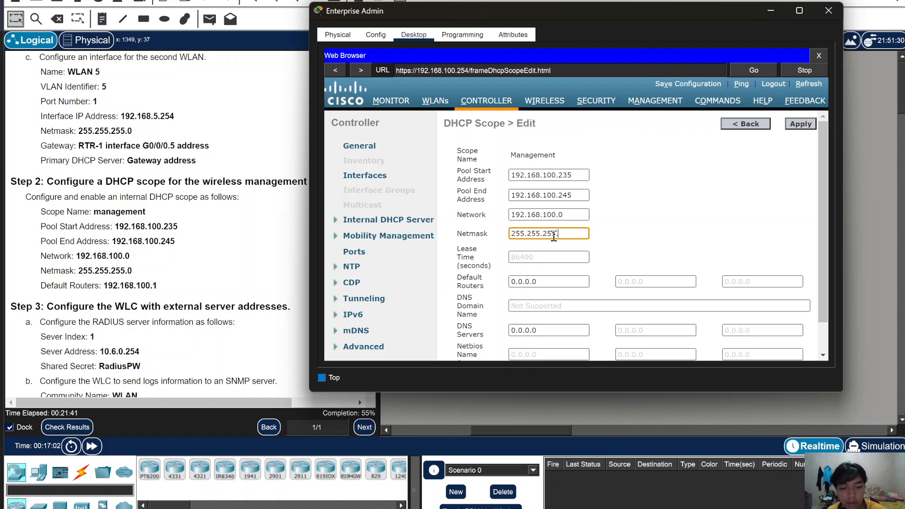
{"action": "left_click", "coordinate": [544, 282]}
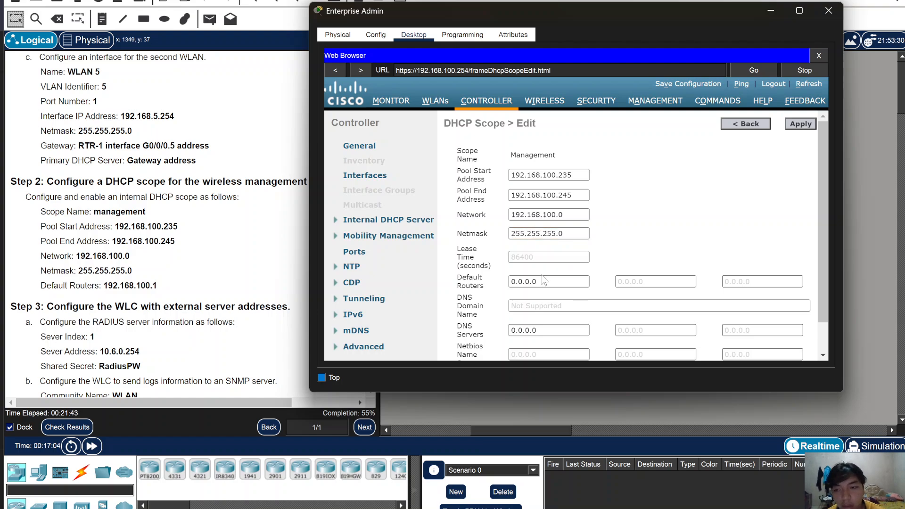
{"action": "key", "text": "ctrl+a"}
{"action": "key", "text": "BackSpace"}
{"action": "key", "text": "ctrl+v"}
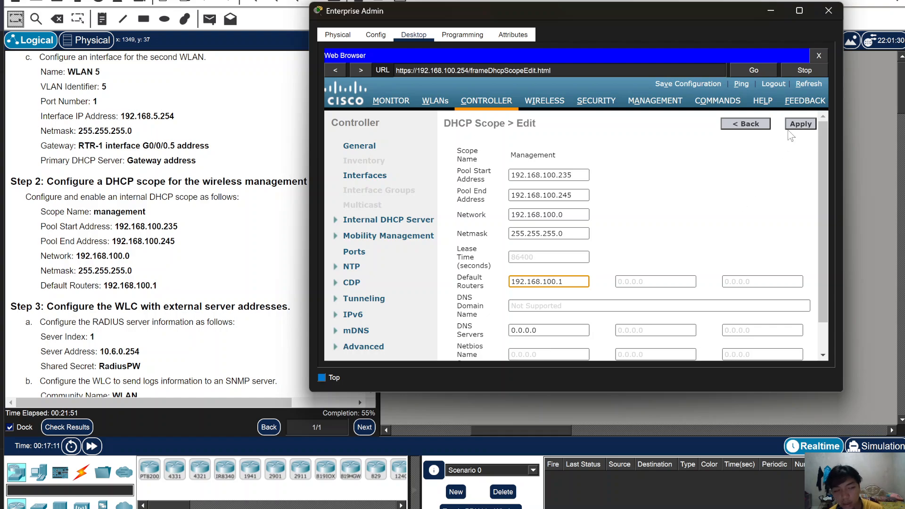
{"action": "left_click", "coordinate": [800, 124]}
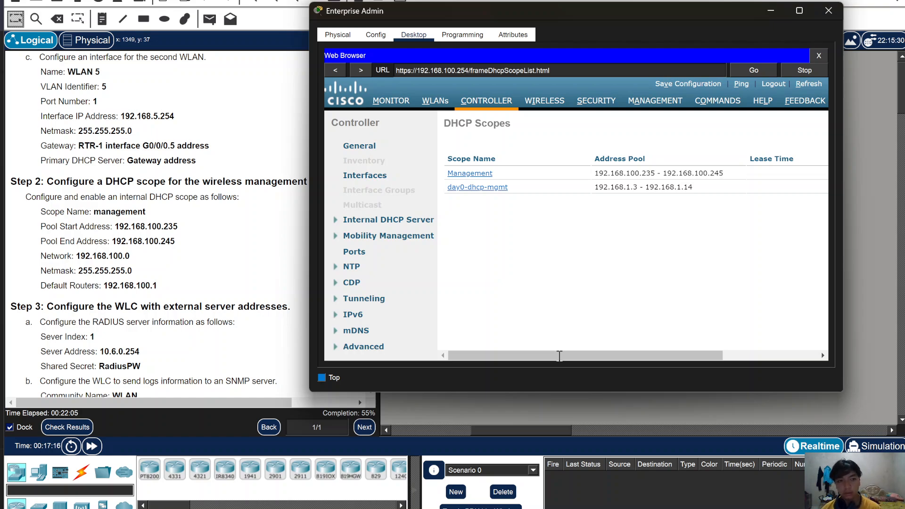
{"action": "left_click", "coordinate": [70, 427]}
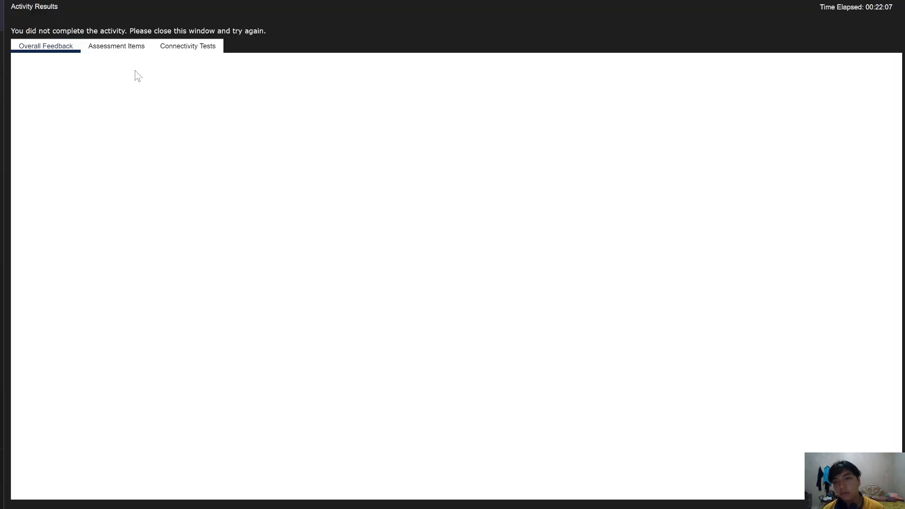
{"action": "left_click", "coordinate": [133, 48]}
{"action": "scroll", "coordinate": [151, 283], "scroll_direction": "down", "scroll_amount": 3}
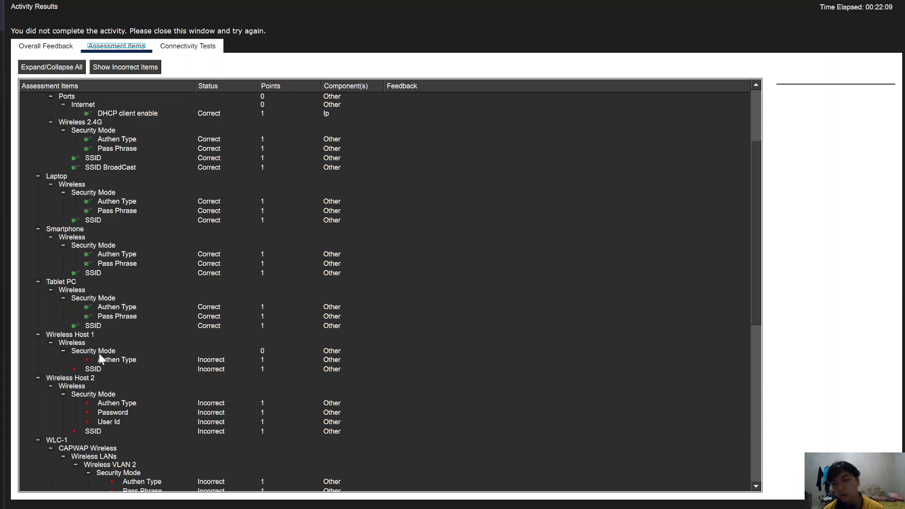
{"action": "scroll", "coordinate": [92, 372], "scroll_direction": "down", "scroll_amount": 10}
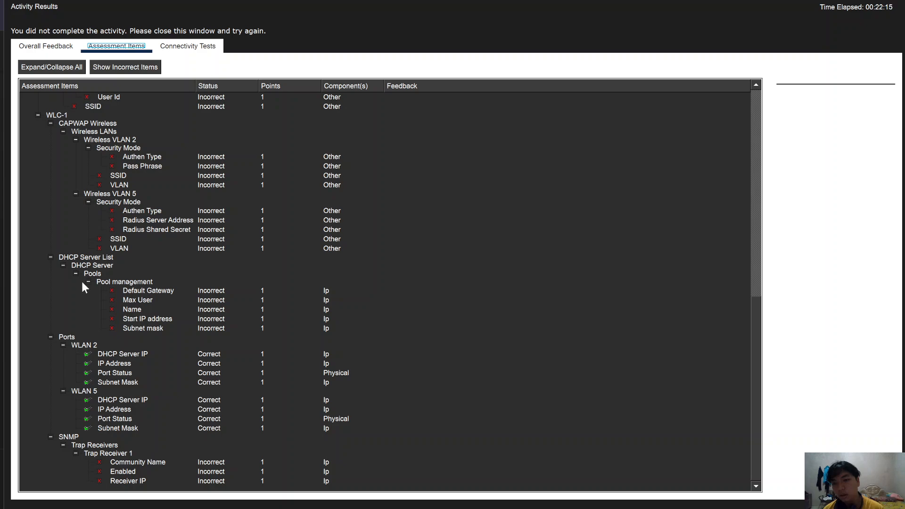
{"action": "scroll", "coordinate": [79, 282], "scroll_direction": "up", "scroll_amount": 9}
{"action": "scroll", "coordinate": [94, 302], "scroll_direction": "up", "scroll_amount": 6}
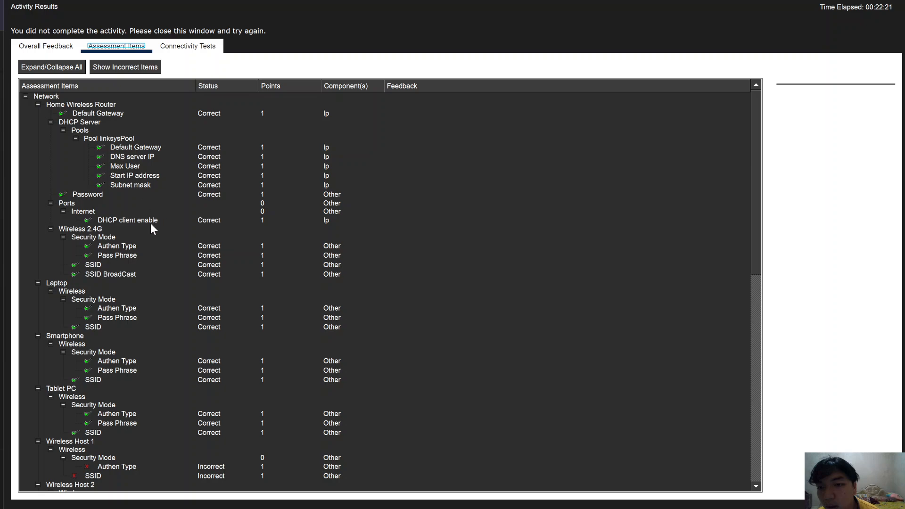
{"action": "scroll", "coordinate": [154, 231], "scroll_direction": "down", "scroll_amount": 2}
{"action": "scroll", "coordinate": [160, 261], "scroll_direction": "down", "scroll_amount": 1}
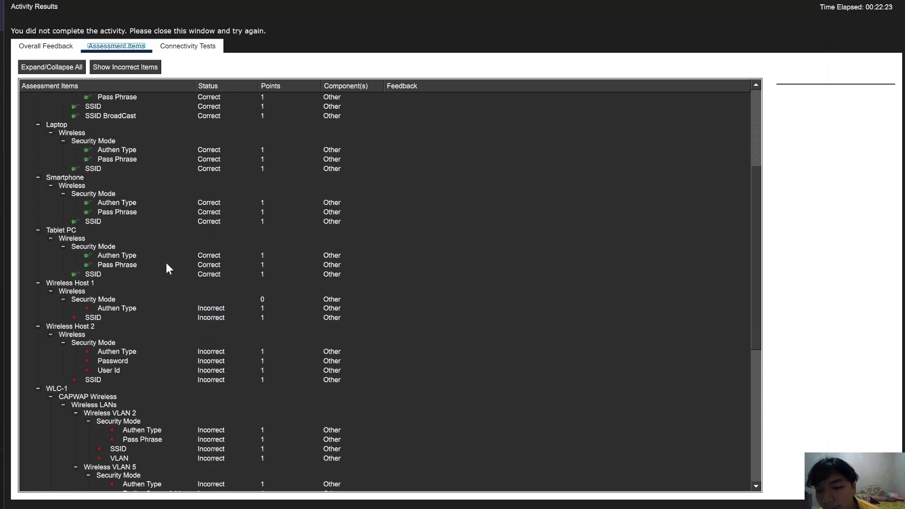
{"action": "scroll", "coordinate": [169, 287], "scroll_direction": "down", "scroll_amount": 2}
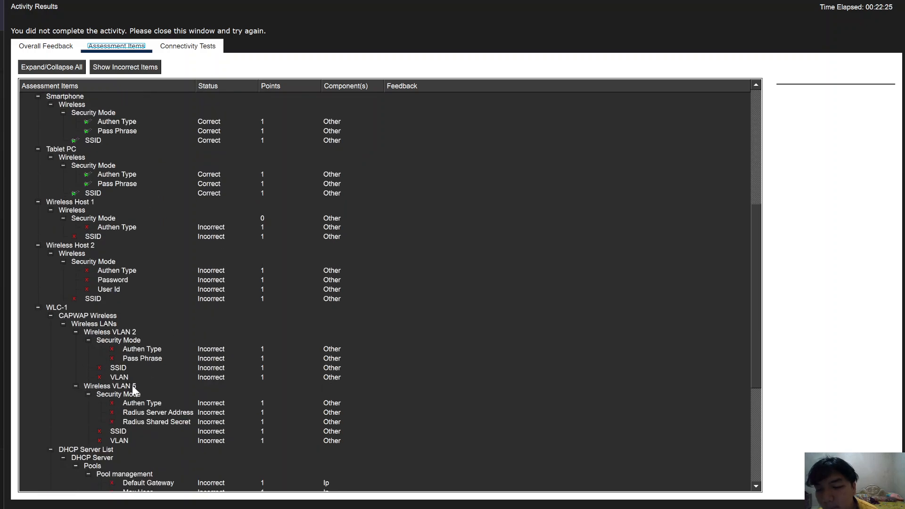
{"action": "scroll", "coordinate": [133, 388], "scroll_direction": "down", "scroll_amount": 4}
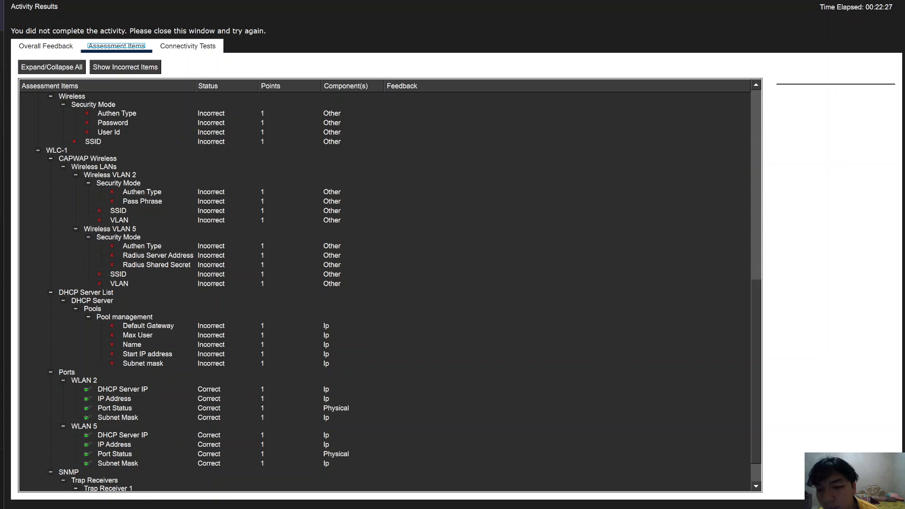
{"action": "left_click", "coordinate": [553, 507]}
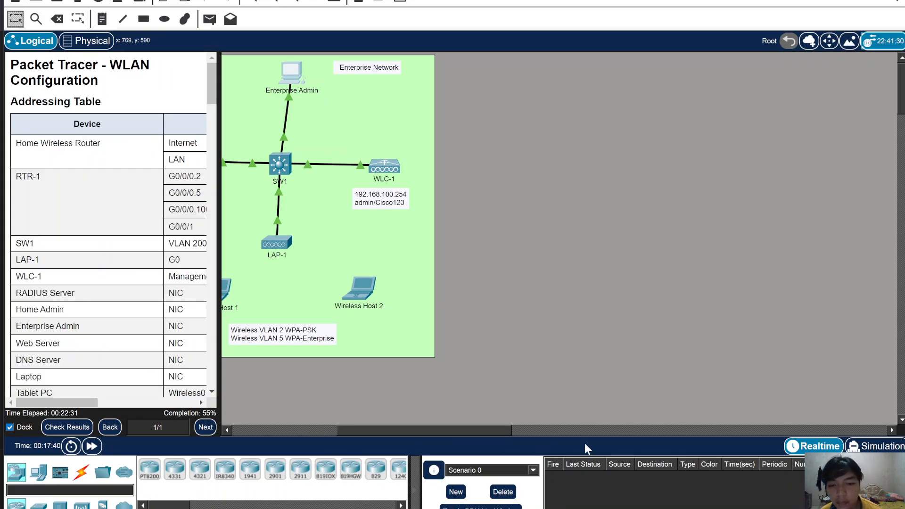
- Remove the Management scope from the DHCP Scopes list and confirm the deletion
{"action": "left_click", "coordinate": [695, 83]}
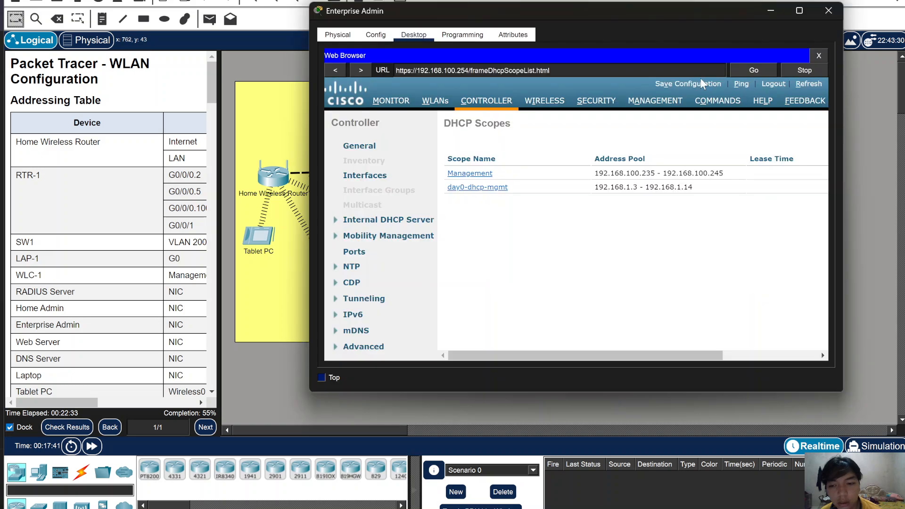
{"action": "left_click_drag", "start_coordinate": [591, 359], "coordinate": [715, 356]}
{"action": "left_click", "coordinate": [812, 174]}
{"action": "left_click", "coordinate": [607, 243]}
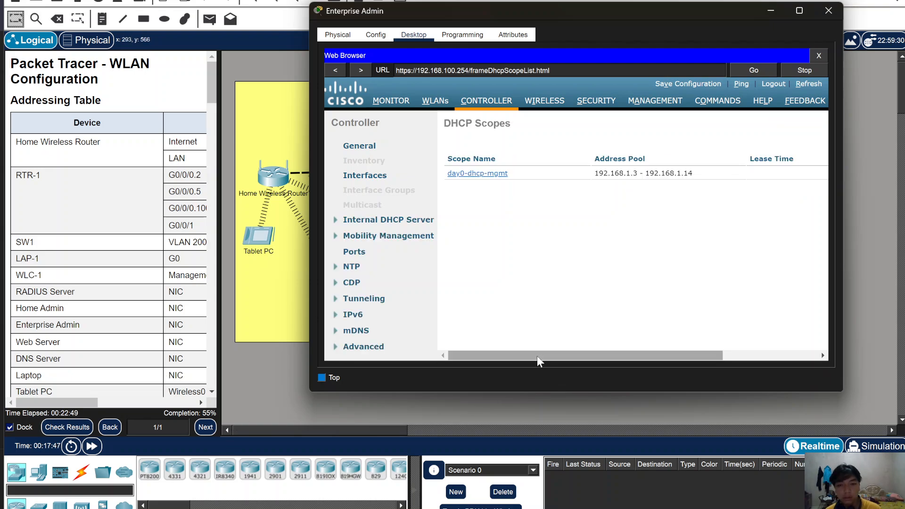
{"action": "left_click_drag", "start_coordinate": [554, 352], "coordinate": [649, 355]}
{"action": "left_click", "coordinate": [796, 124]}
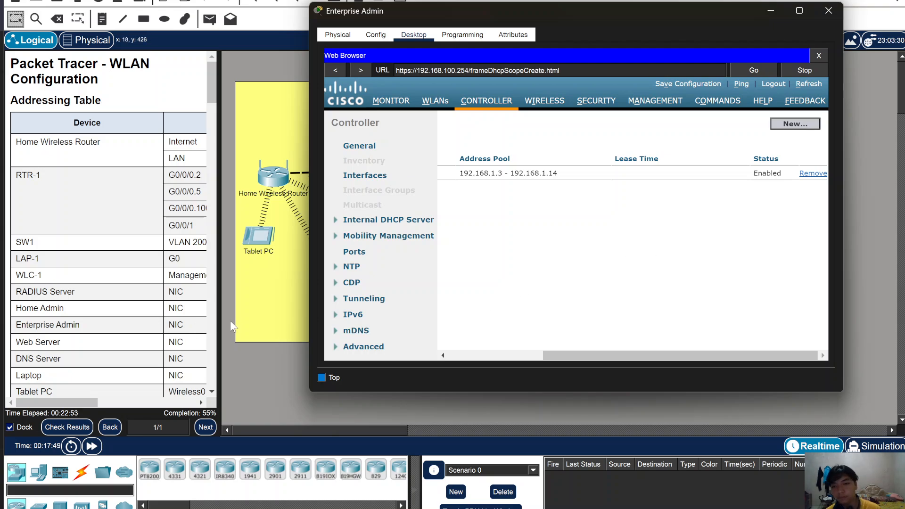
- Widen the instructions panel beside the workspace
{"action": "scroll", "coordinate": [208, 337], "scroll_direction": "down", "scroll_amount": 3}
{"action": "scroll", "coordinate": [208, 338], "scroll_direction": "down", "scroll_amount": 3}
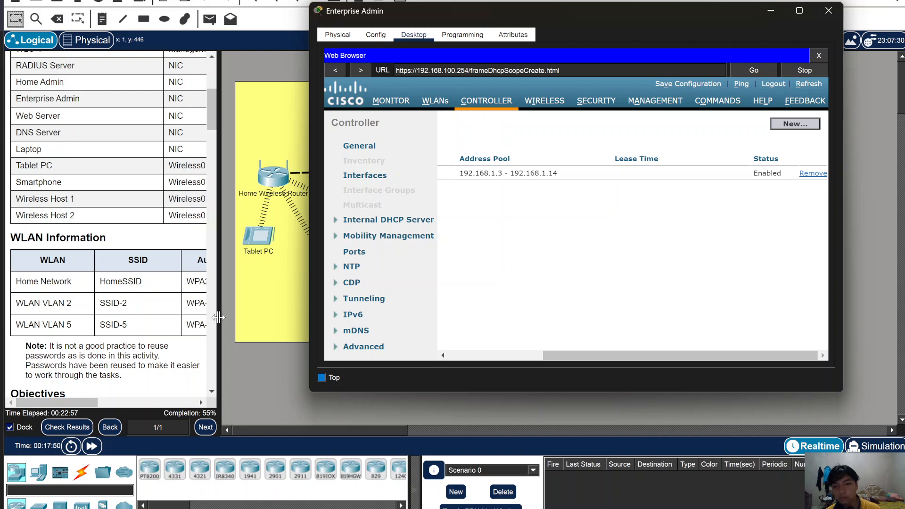
{"action": "left_click", "coordinate": [218, 318]}
{"action": "left_click_drag", "start_coordinate": [218, 317], "coordinate": [318, 312]}
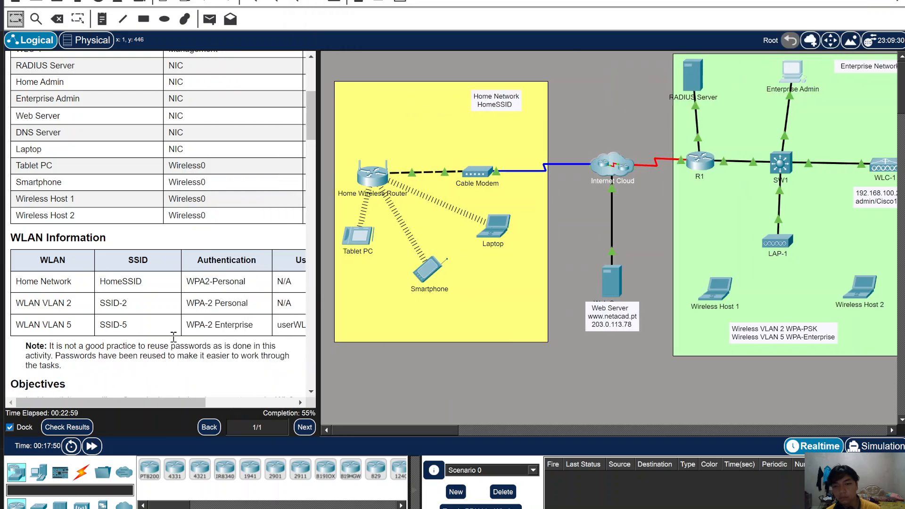
- Copy the scope name 'management' from the Step 2 instructions
{"action": "scroll", "coordinate": [176, 344], "scroll_direction": "down", "scroll_amount": 15}
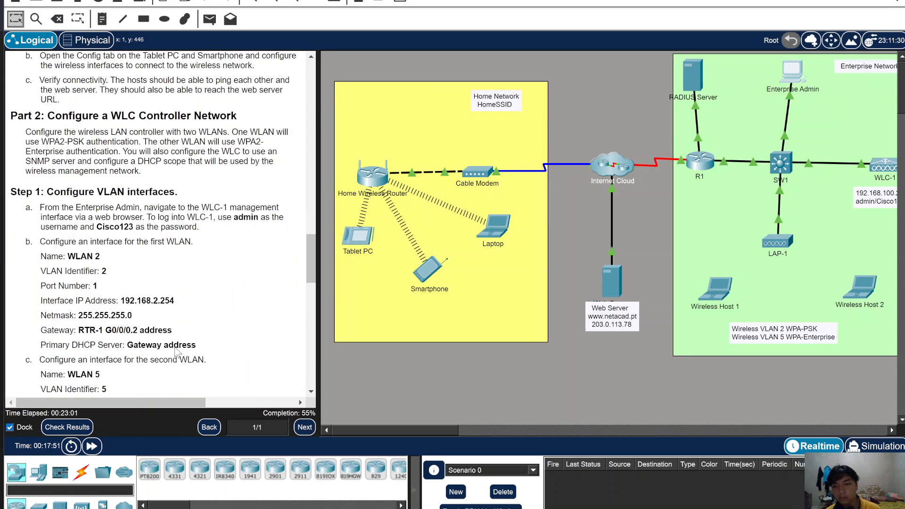
{"action": "scroll", "coordinate": [176, 352], "scroll_direction": "down", "scroll_amount": 6}
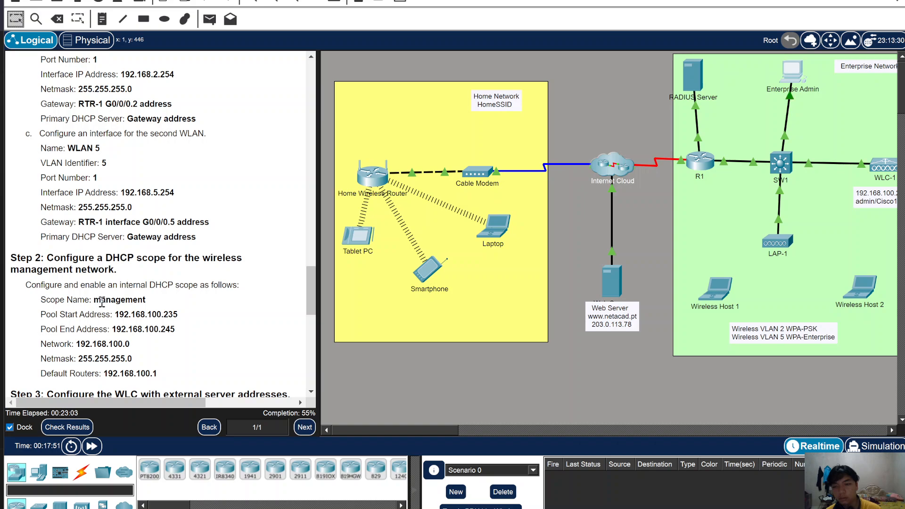
{"action": "scroll", "coordinate": [102, 301], "scroll_direction": "down", "scroll_amount": 2}
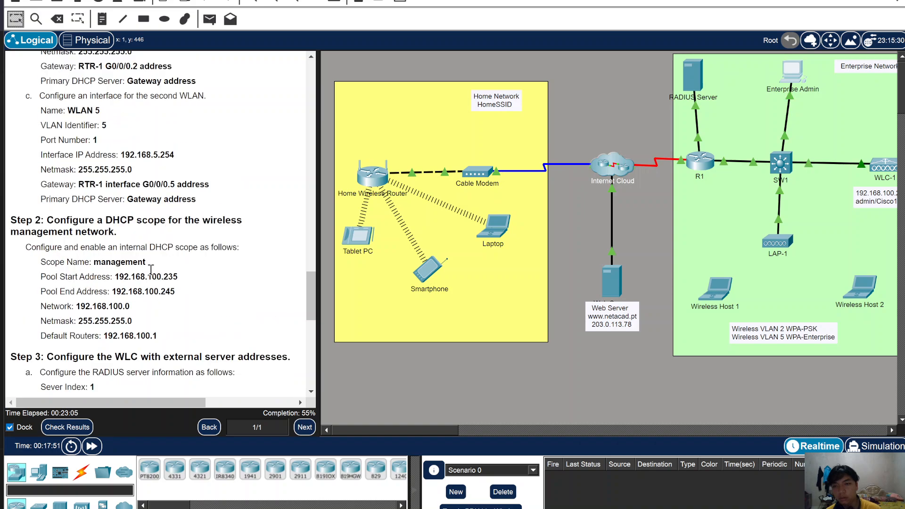
{"action": "left_click_drag", "start_coordinate": [147, 262], "coordinate": [102, 263]}
{"action": "double_click", "coordinate": [102, 263]}
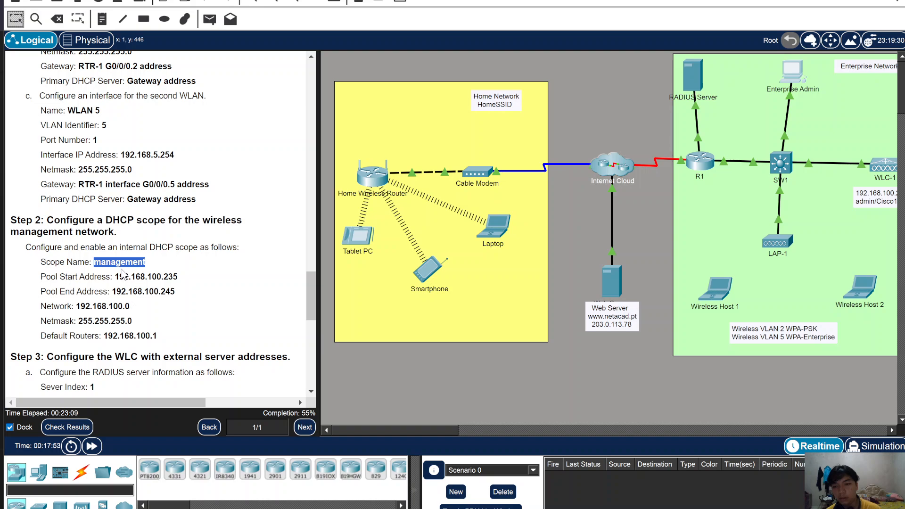
{"action": "right_click", "coordinate": [122, 263]}
{"action": "left_click", "coordinate": [150, 273]}
{"action": "left_click", "coordinate": [785, 71]}
- Paste 'management' as the Scope Name, create the scope, and open it
{"action": "left_click", "coordinate": [596, 155]}
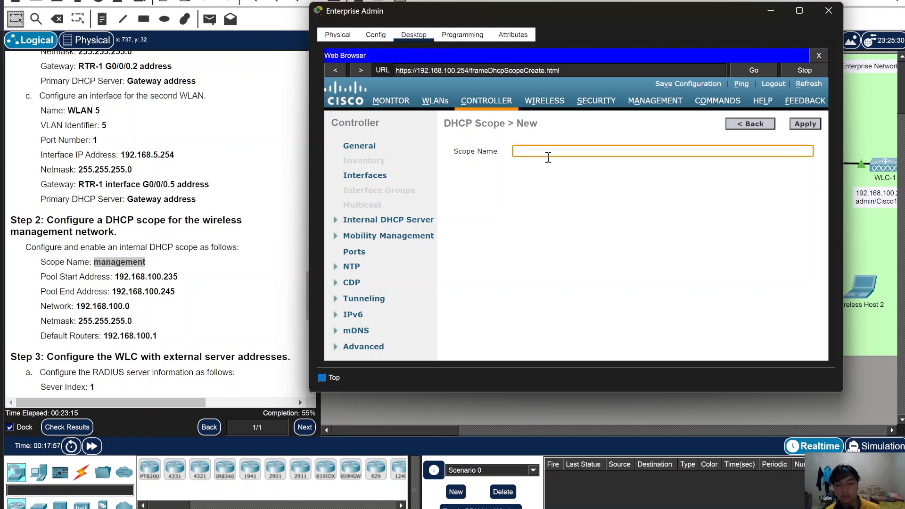
{"action": "key", "text": "ctrl+v"}
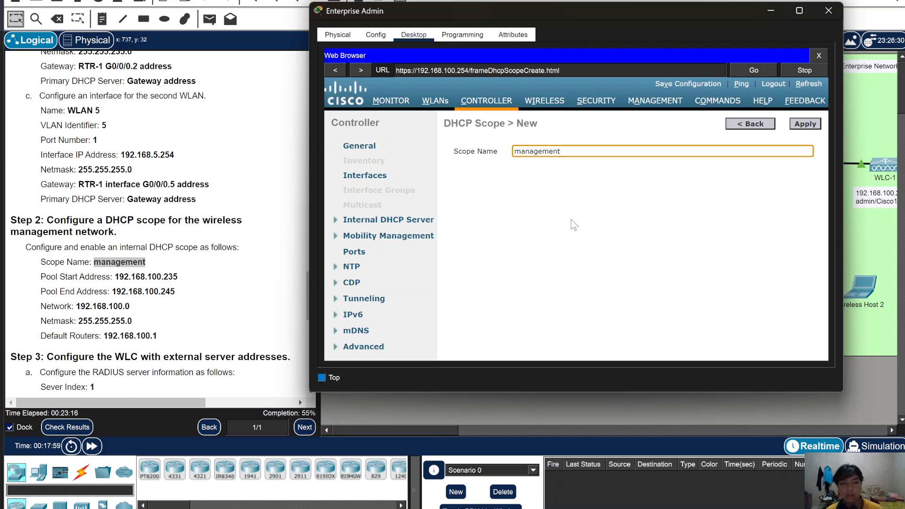
{"action": "left_click", "coordinate": [807, 128]}
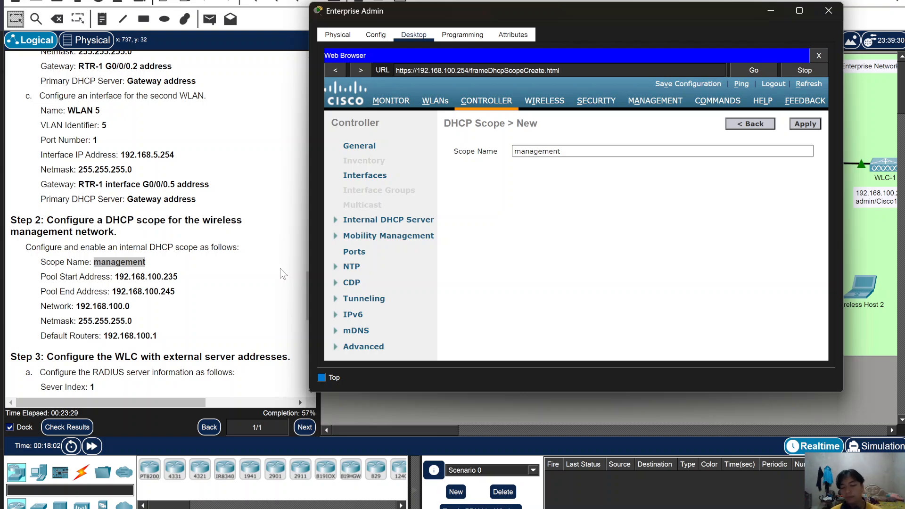
{"action": "key", "text": "Return"}
{"action": "left_click", "coordinate": [470, 175]}
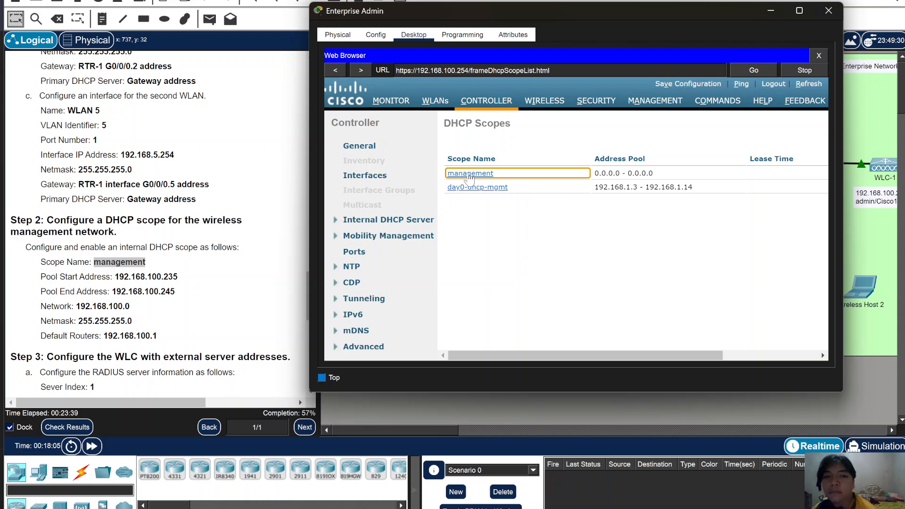
- Set the management scope's pool range to 192.168.100.235 – 192.168.100.245
{"action": "left_click", "coordinate": [470, 174]}
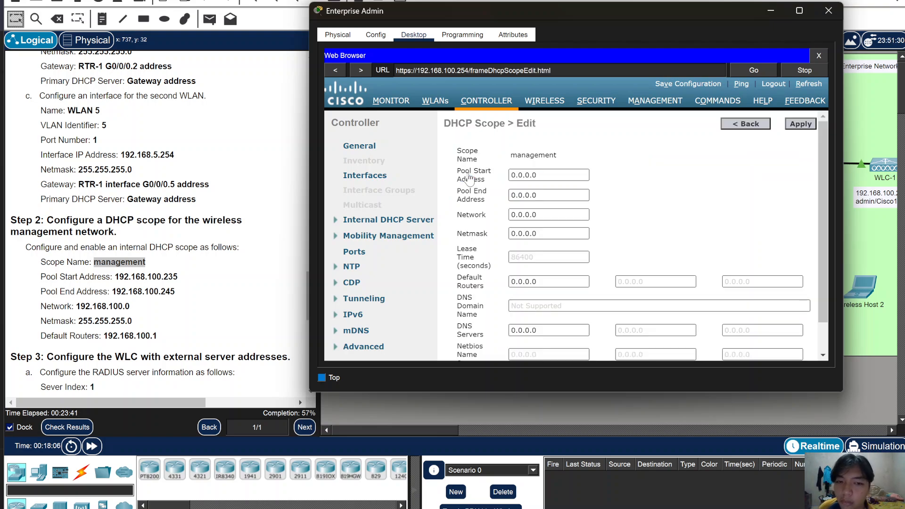
{"action": "left_click", "coordinate": [571, 175]}
{"action": "key", "text": "ctrl+a"}
{"action": "key", "text": "BackSpace"}
{"action": "type", "text": "192."}
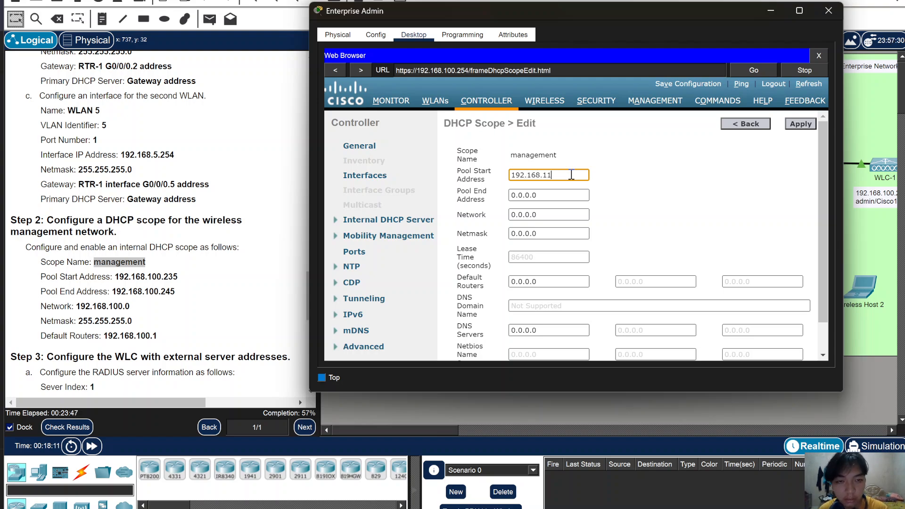
{"action": "type", "text": "168.100.235"}
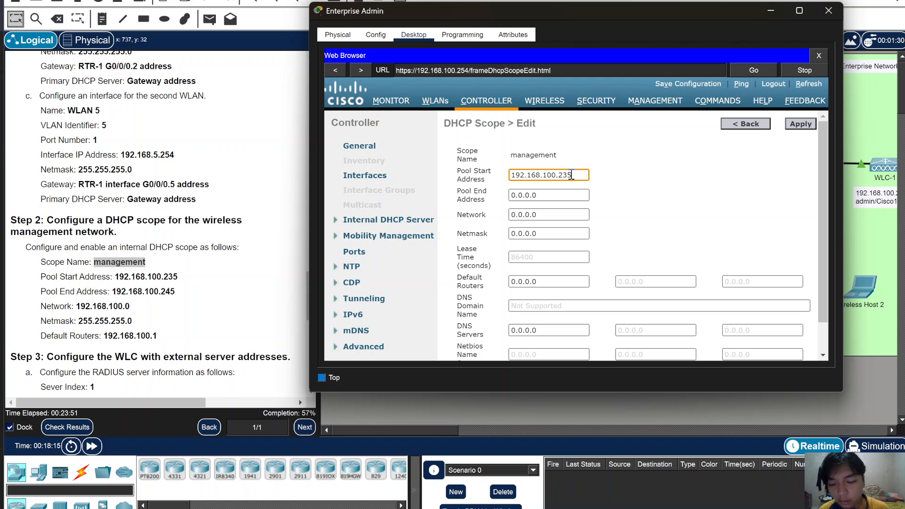
{"action": "key", "text": "ctrl+a"}
{"action": "left_click", "coordinate": [564, 191]}
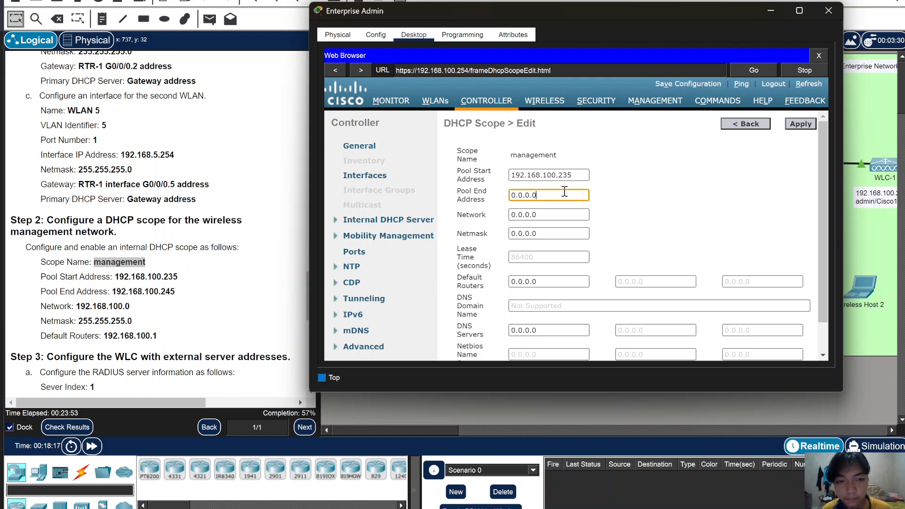
{"action": "key", "text": "ctrl+a"}
{"action": "key", "text": "BackSpace"}
{"action": "key", "text": "ctrl+v"}
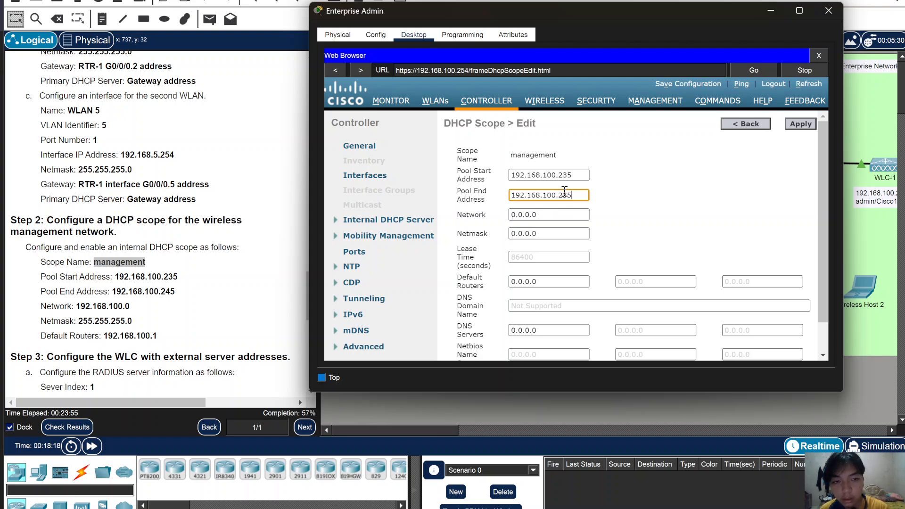
{"action": "type", "text": "45"}
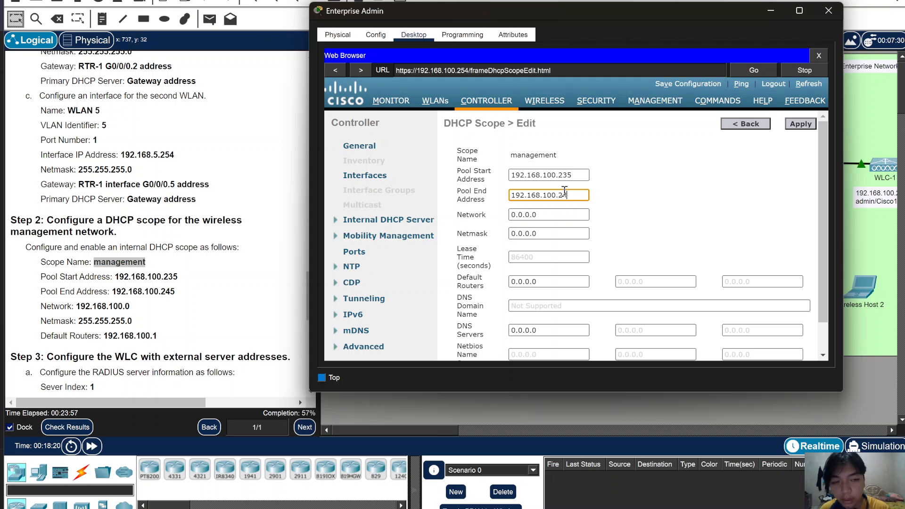
- Enter the network, netmask 255.255.255.0 and default router 192.168.100.1, and apply the scope
{"action": "left_click", "coordinate": [547, 216]}
{"action": "key", "text": "ctrl+a"}
{"action": "key", "text": "BackSpace"}
{"action": "key", "text": "ctrl+v"}
{"action": "key", "text": "BackSpace"}
{"action": "key", "text": "BackSpace"}
{"action": "key", "text": "BackSpace"}
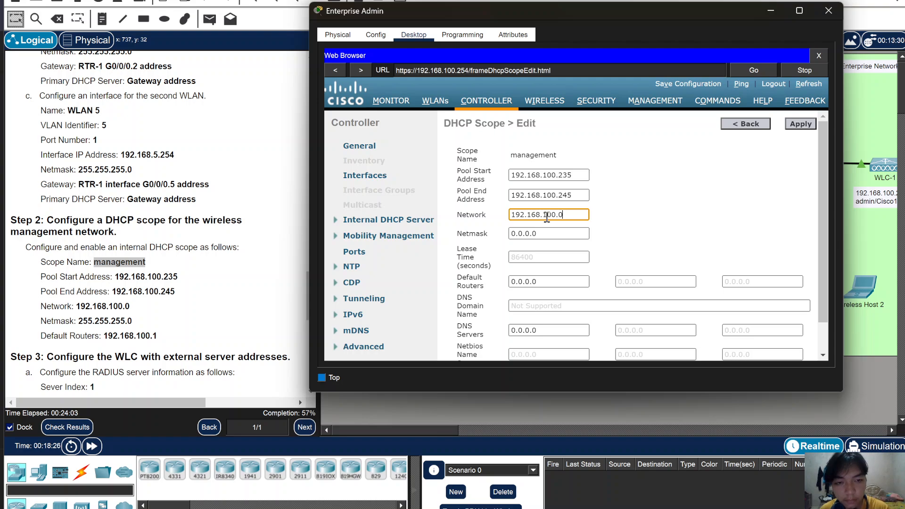
{"action": "left_click", "coordinate": [550, 234]}
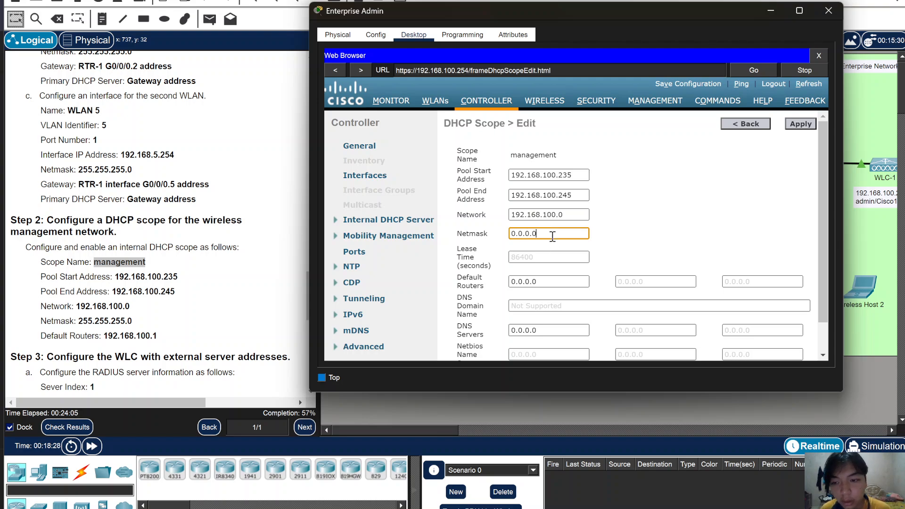
{"action": "key", "text": "ctrl+a"}
{"action": "key", "text": "BackSpace"}
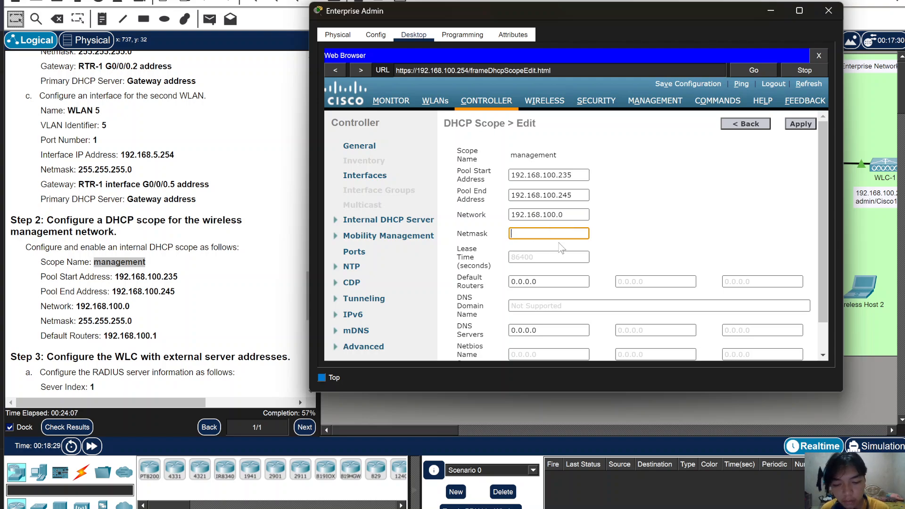
{"action": "type", "text": "255"}
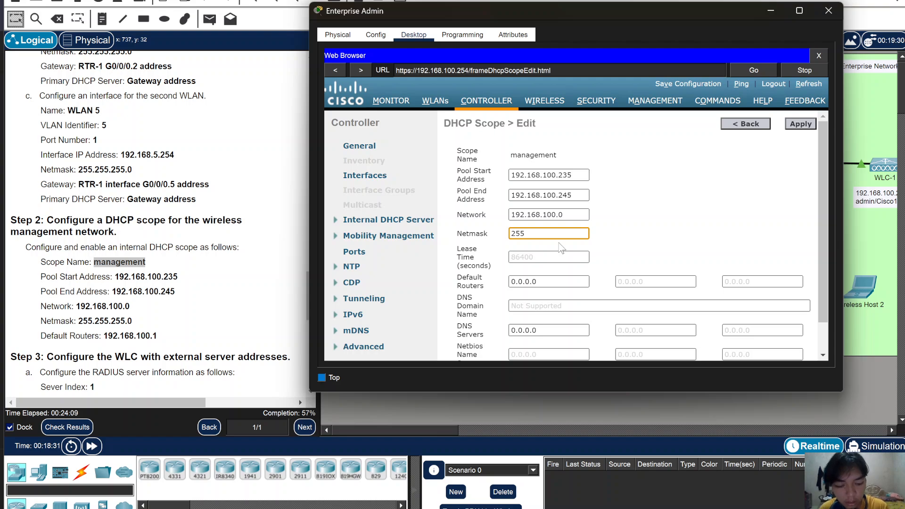
{"action": "type", "text": ".255.255."}
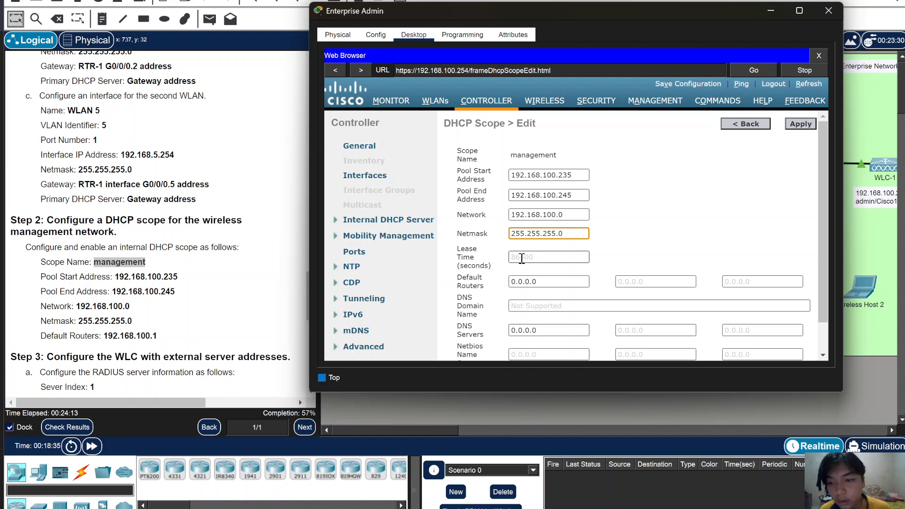
{"action": "left_click", "coordinate": [561, 293]}
{"action": "left_click", "coordinate": [558, 285]}
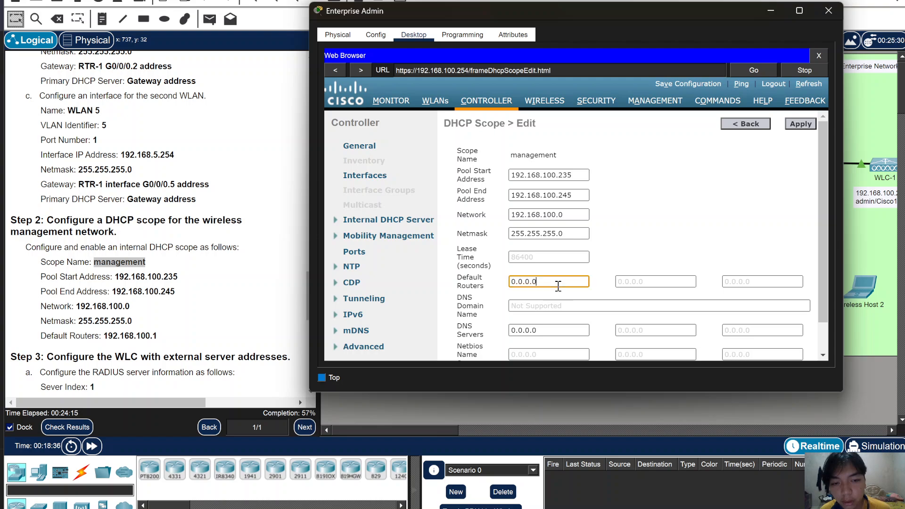
{"action": "key", "text": "ctrl+a"}
{"action": "key", "text": "BackSpace"}
{"action": "key", "text": "ctrl+v"}
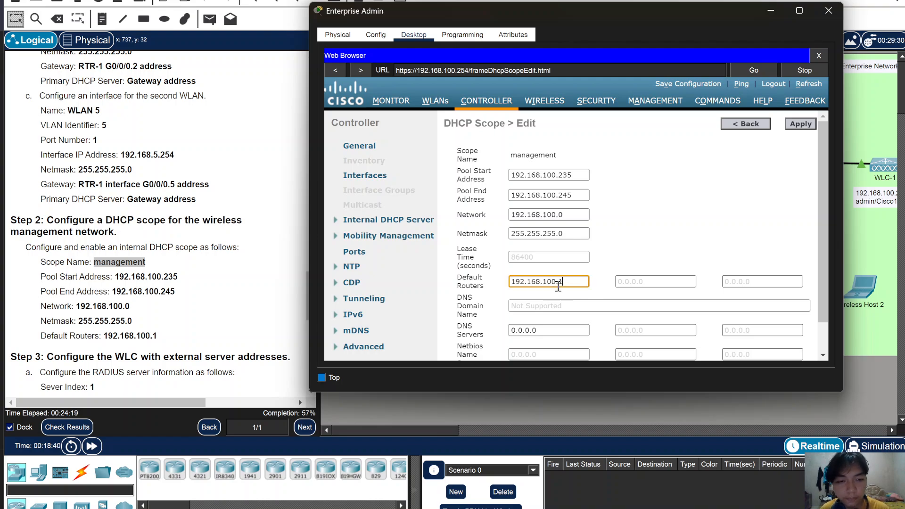
{"action": "left_click", "coordinate": [799, 126]}
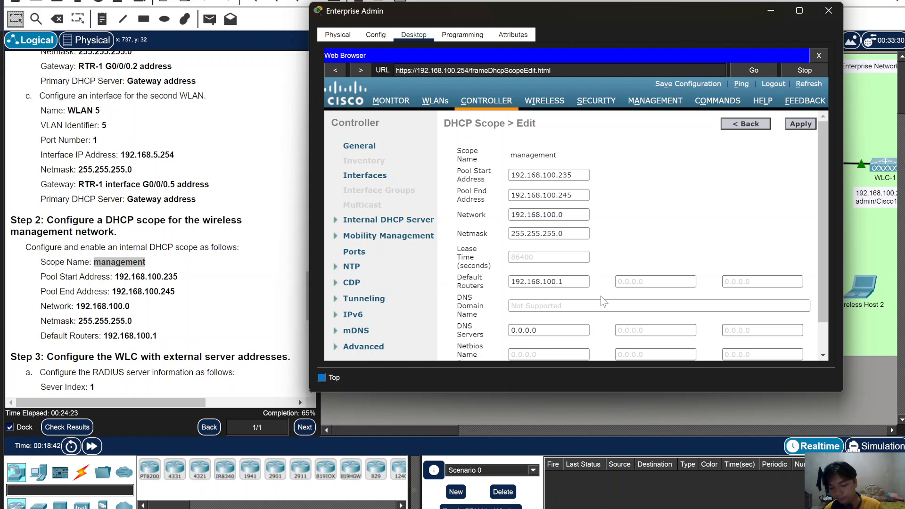
{"action": "scroll", "coordinate": [218, 314], "scroll_direction": "down", "scroll_amount": 2}
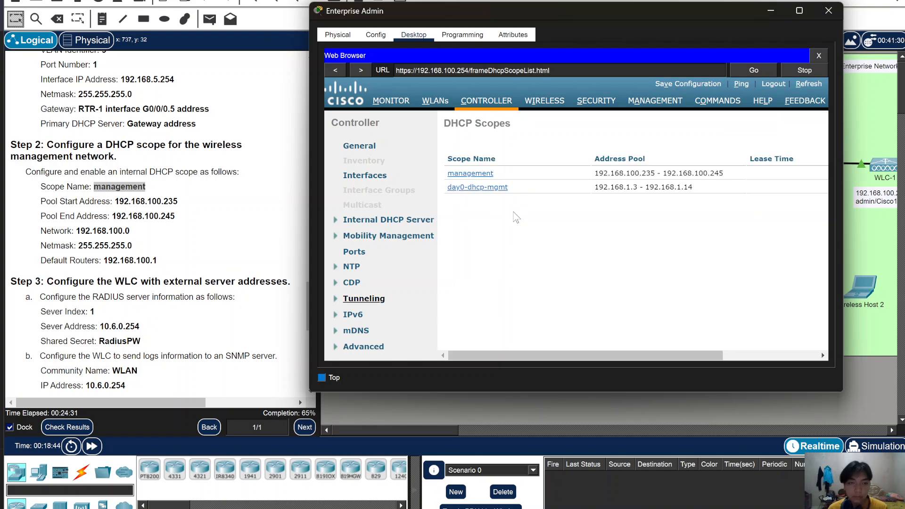
- From the WLC's Security settings, start a new RADIUS Authentication Server entry
{"action": "left_click", "coordinate": [595, 101]}
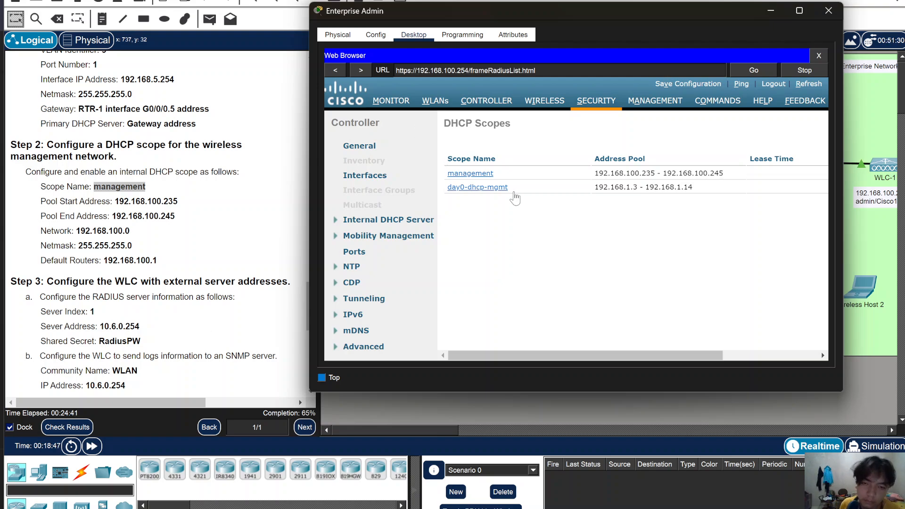
{"action": "scroll", "coordinate": [230, 306], "scroll_direction": "down", "scroll_amount": 3}
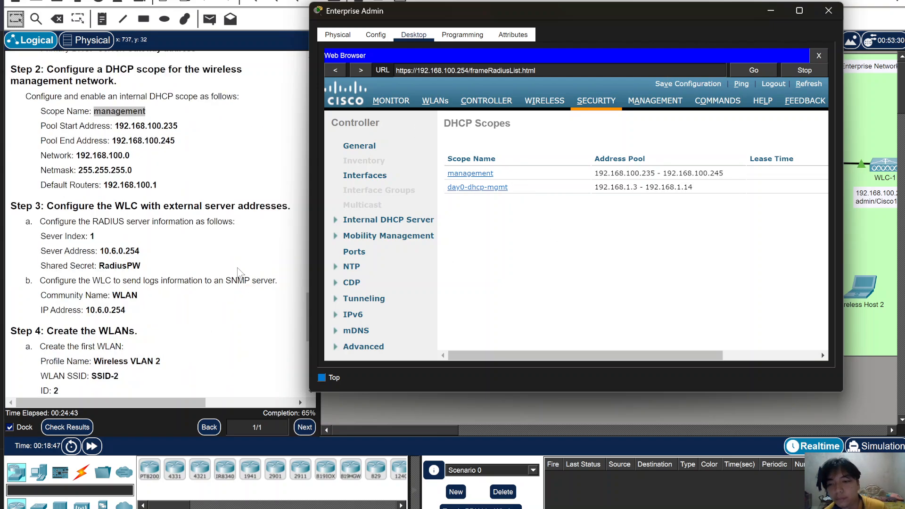
{"action": "left_click", "coordinate": [809, 125]}
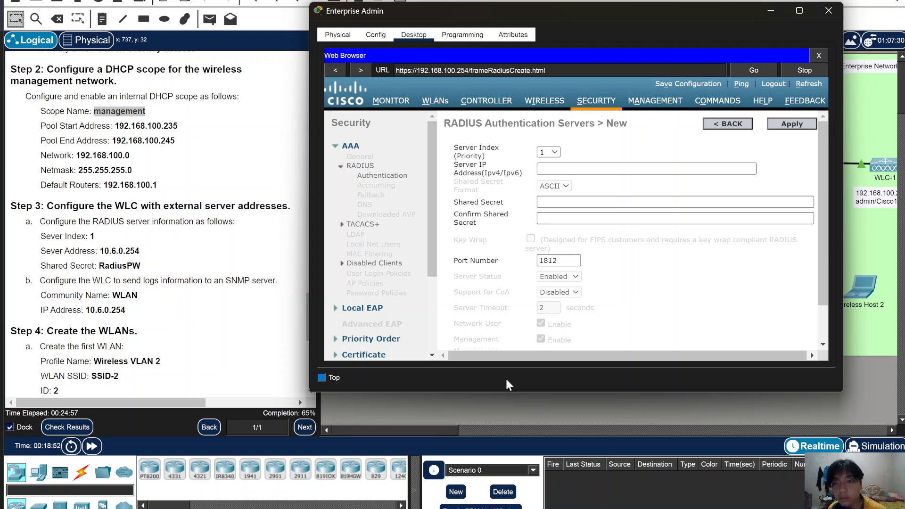
- Enter server IP 10.6.0.254, then type and confirm the shared secret
{"action": "left_click", "coordinate": [561, 169]}
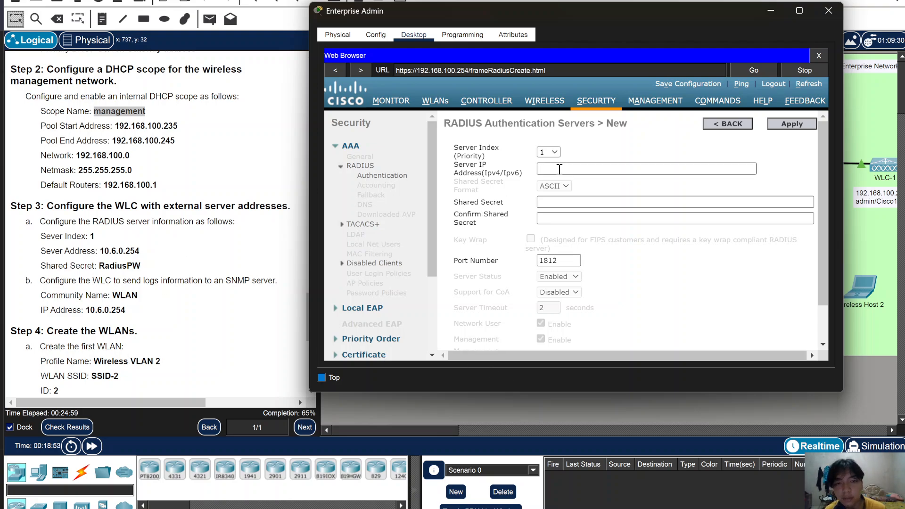
{"action": "left_click", "coordinate": [560, 168]}
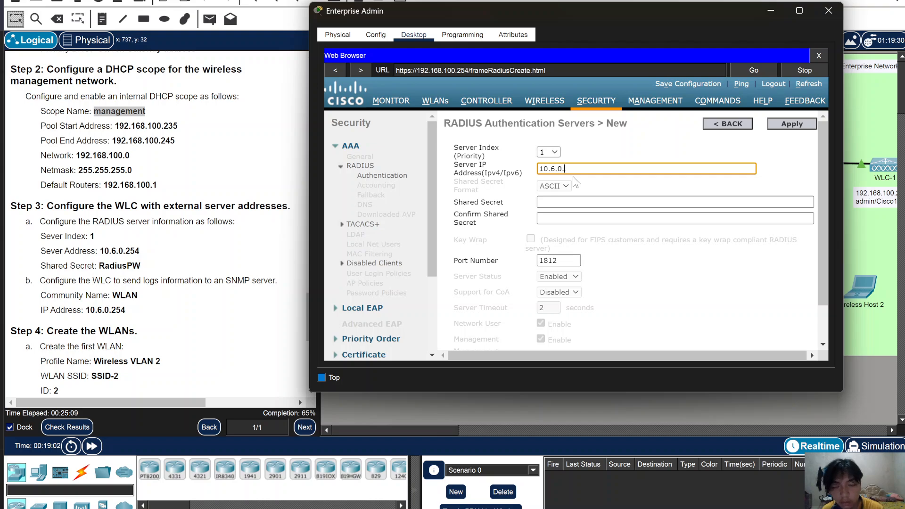
{"action": "type", "text": "54"}
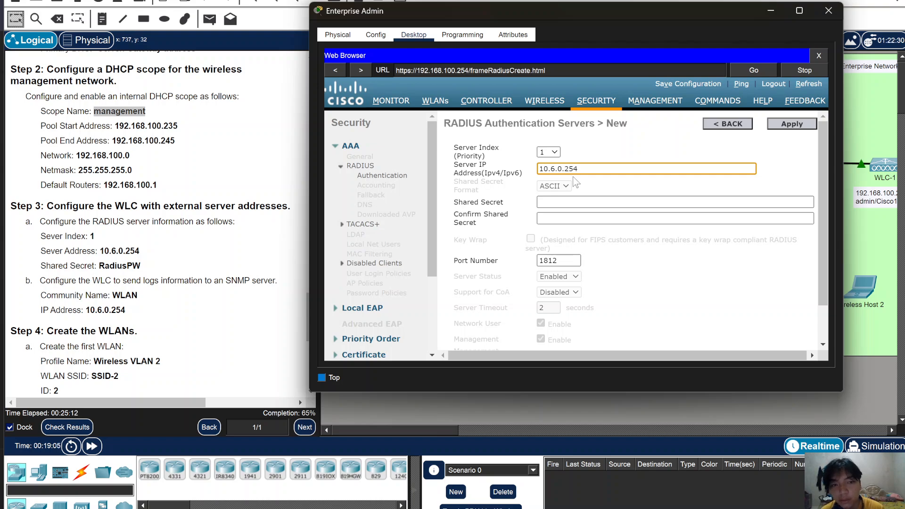
{"action": "left_click", "coordinate": [570, 202]}
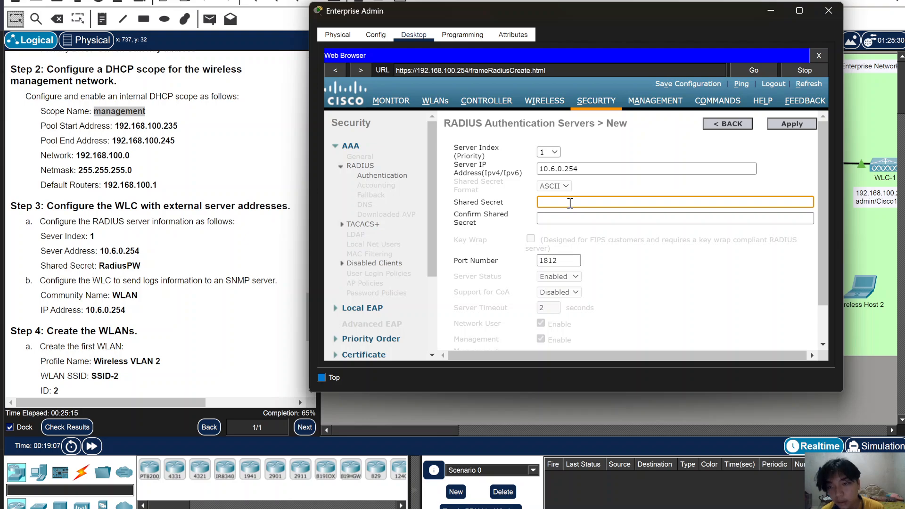
{"action": "type", "text": "Radiu"}
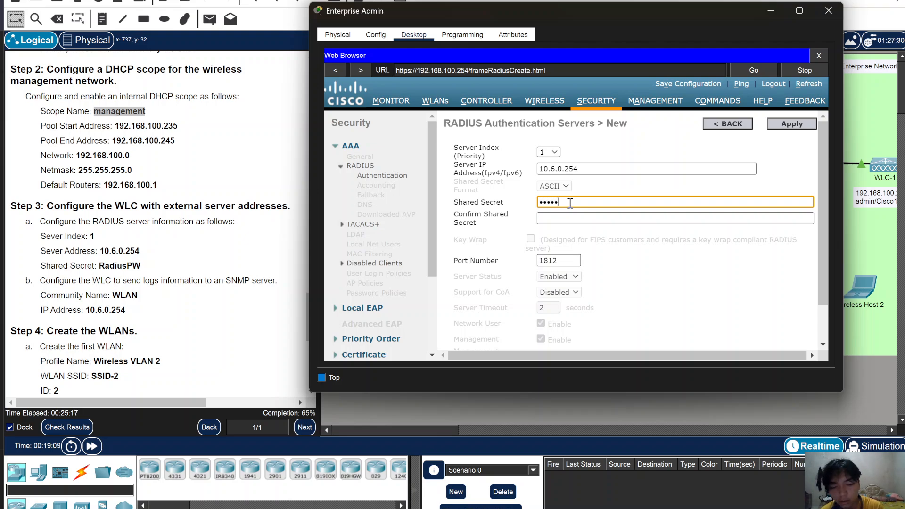
{"action": "type", "text": "sP"}
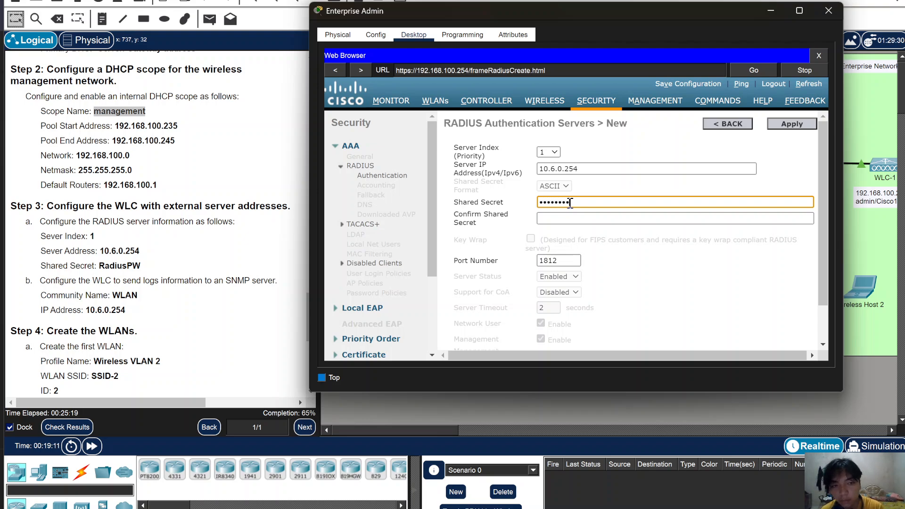
{"action": "left_click", "coordinate": [587, 221]}
{"action": "type", "text": "Rad"}
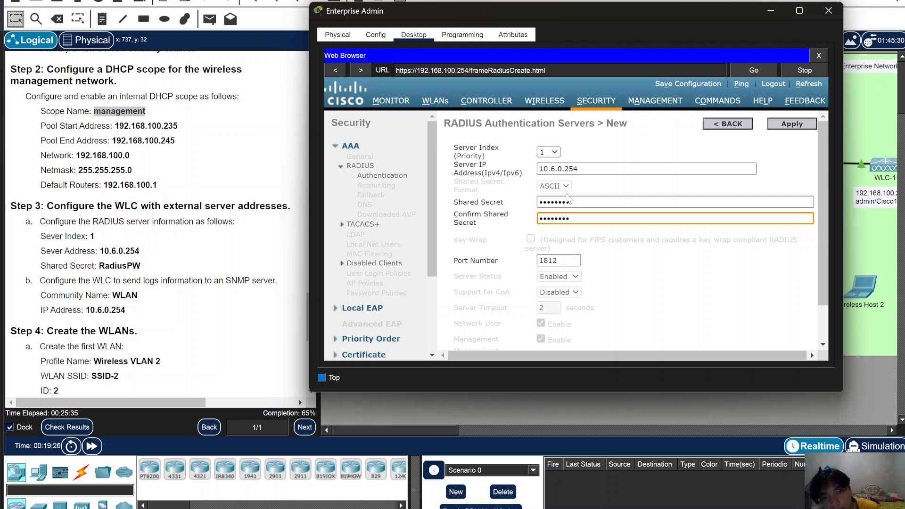
- Apply the form to create RADIUS server 1 at 10.6.0.254
{"action": "scroll", "coordinate": [562, 268], "scroll_direction": "down", "scroll_amount": 2}
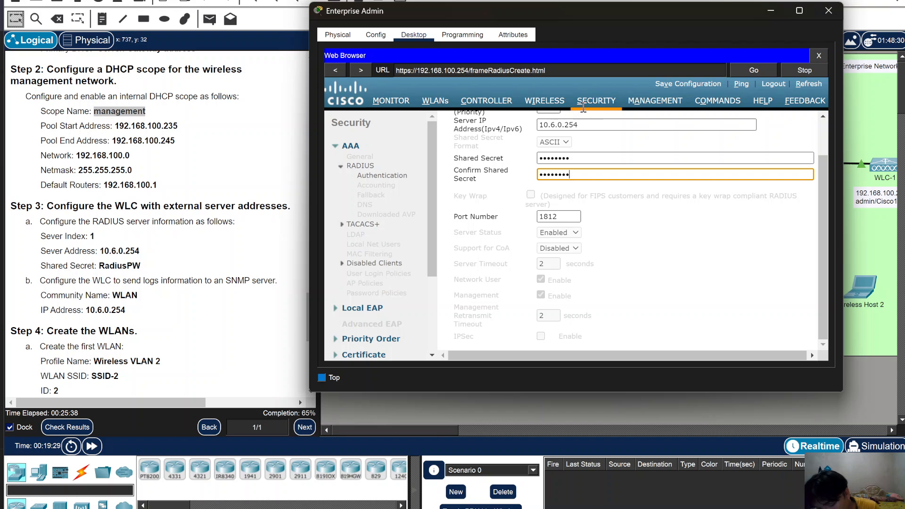
{"action": "scroll", "coordinate": [590, 217], "scroll_direction": "up", "scroll_amount": 2}
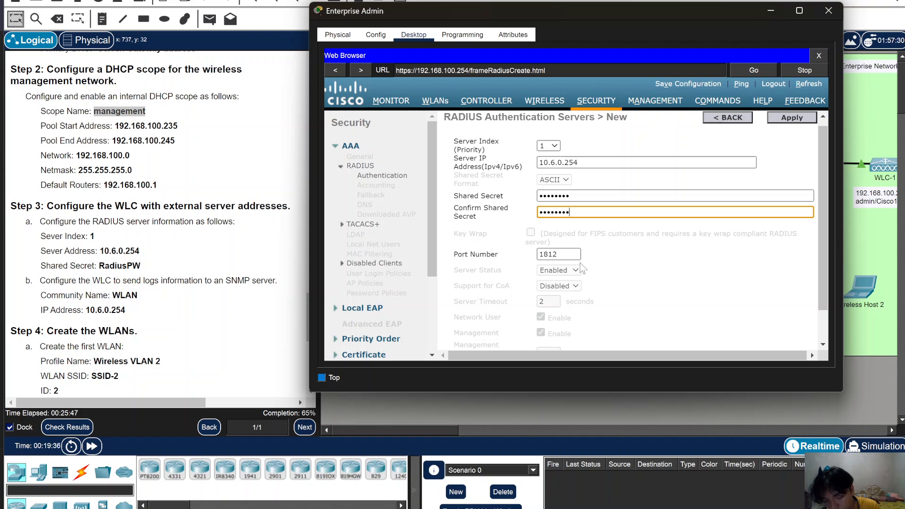
{"action": "left_click", "coordinate": [800, 123]}
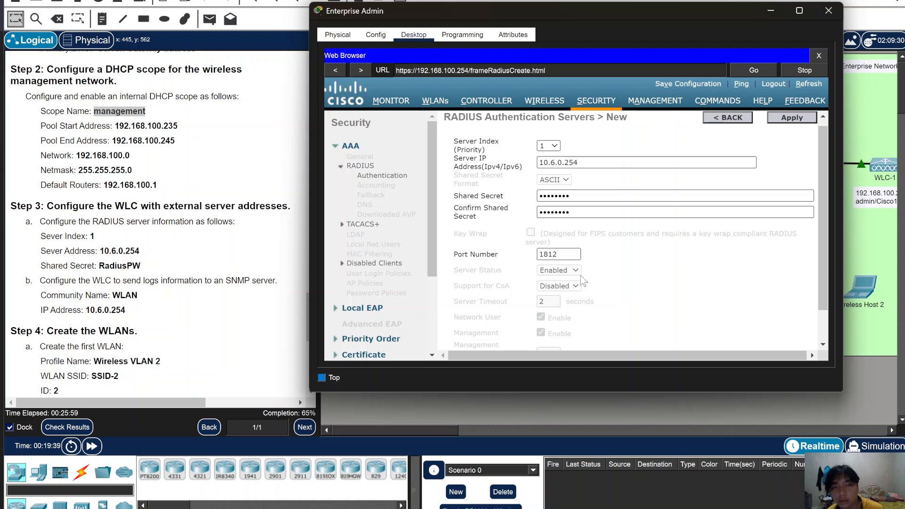
{"action": "scroll", "coordinate": [586, 309], "scroll_direction": "down", "scroll_amount": 1}
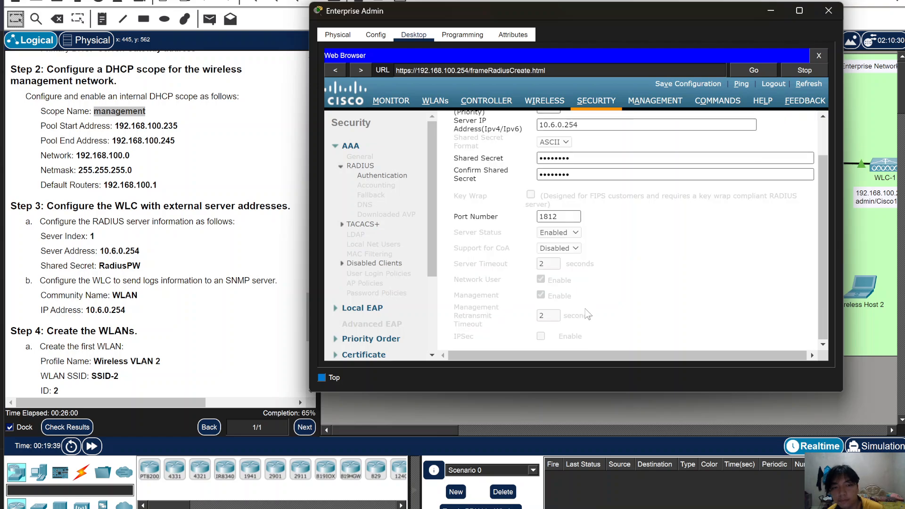
{"action": "scroll", "coordinate": [586, 309], "scroll_direction": "up", "scroll_amount": 1}
{"action": "key", "text": "Return"}
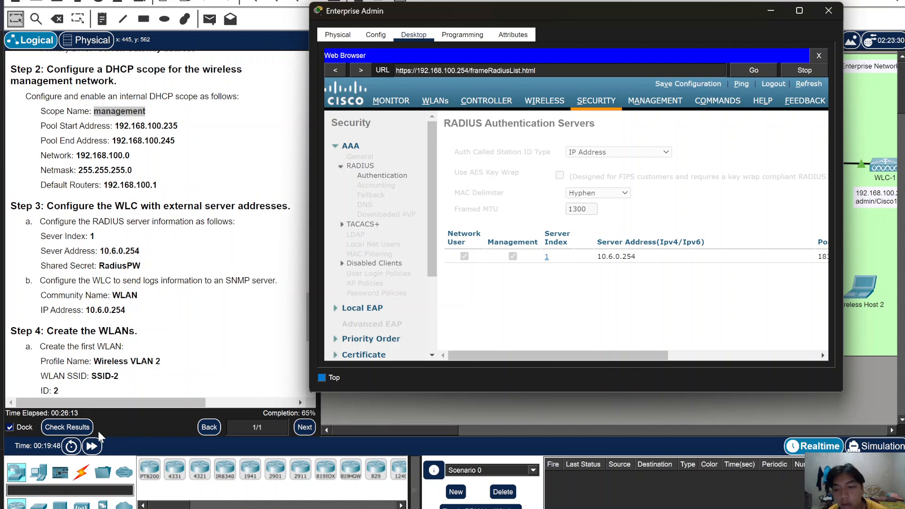
{"action": "left_click", "coordinate": [78, 430]}
{"action": "left_click", "coordinate": [78, 429]}
{"action": "left_click", "coordinate": [117, 45]}
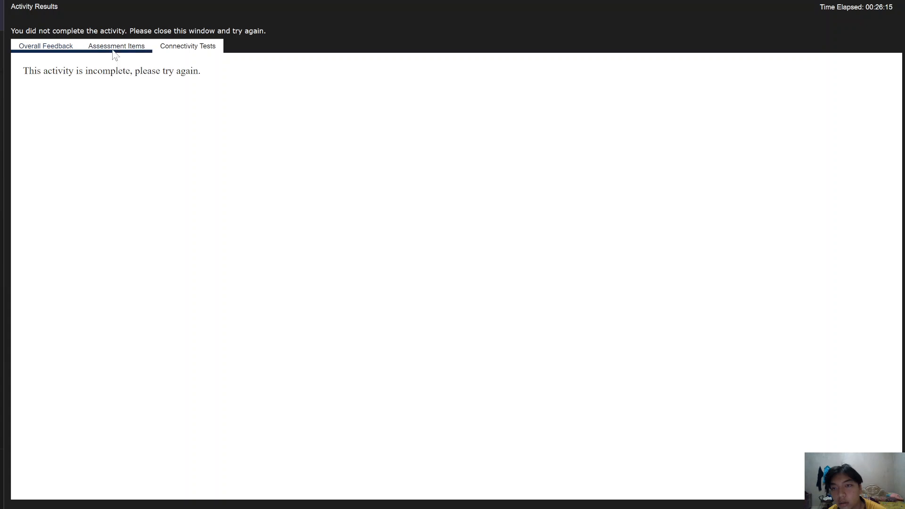
{"action": "scroll", "coordinate": [165, 356], "scroll_direction": "down", "scroll_amount": 8}
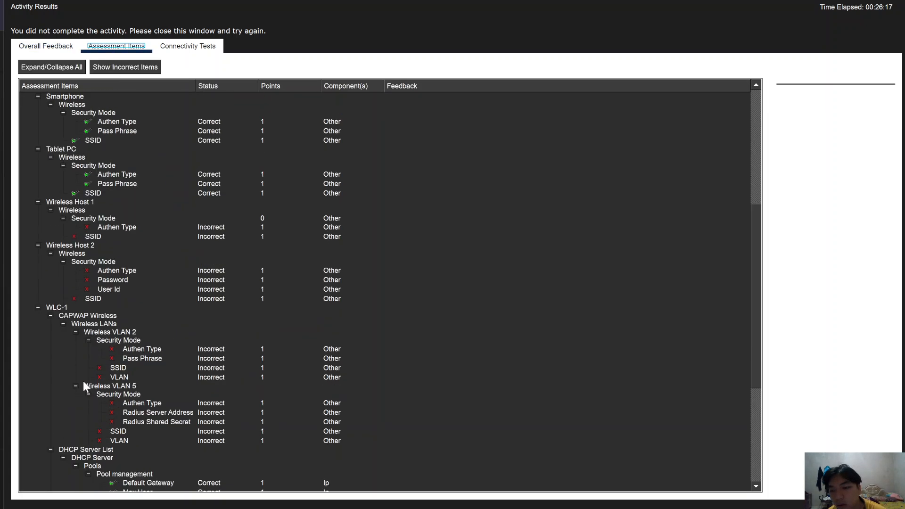
{"action": "scroll", "coordinate": [81, 253], "scroll_direction": "down", "scroll_amount": 3}
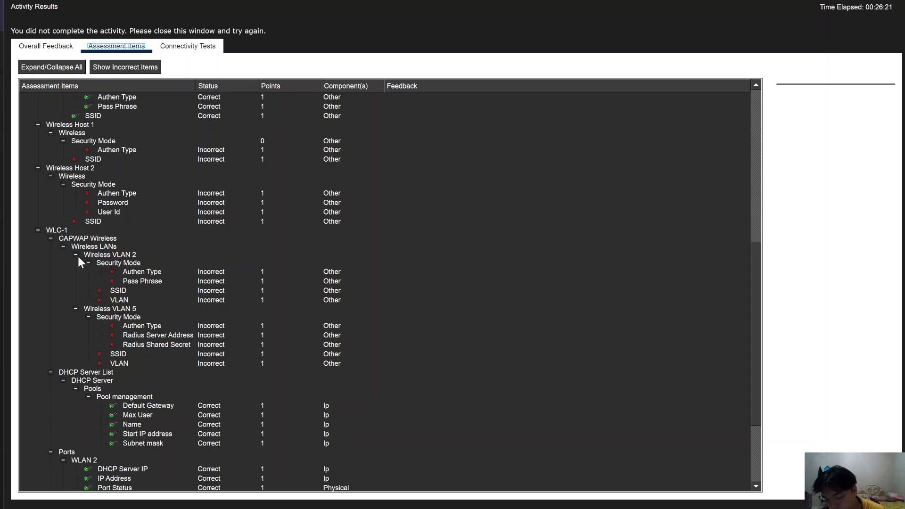
{"action": "scroll", "coordinate": [108, 294], "scroll_direction": "down", "scroll_amount": 3}
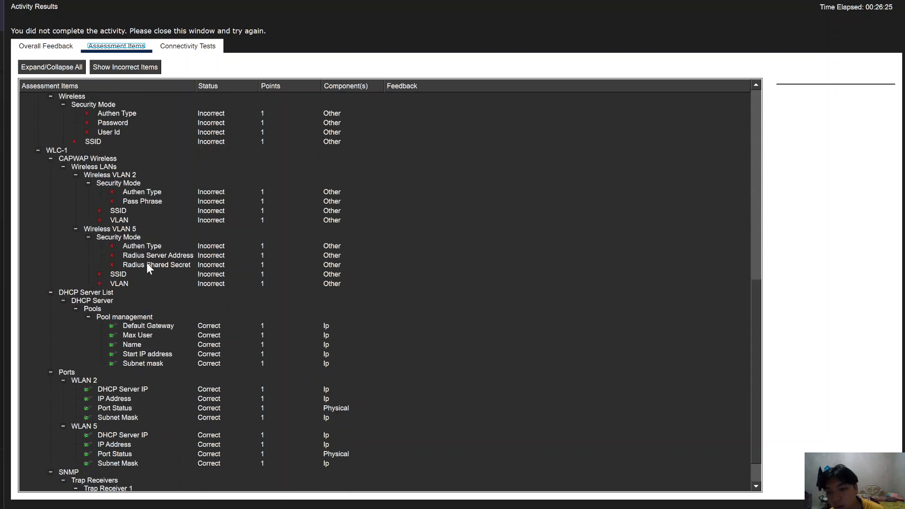
{"action": "scroll", "coordinate": [147, 267], "scroll_direction": "down", "scroll_amount": 1}
{"action": "scroll", "coordinate": [147, 267], "scroll_direction": "up", "scroll_amount": 2}
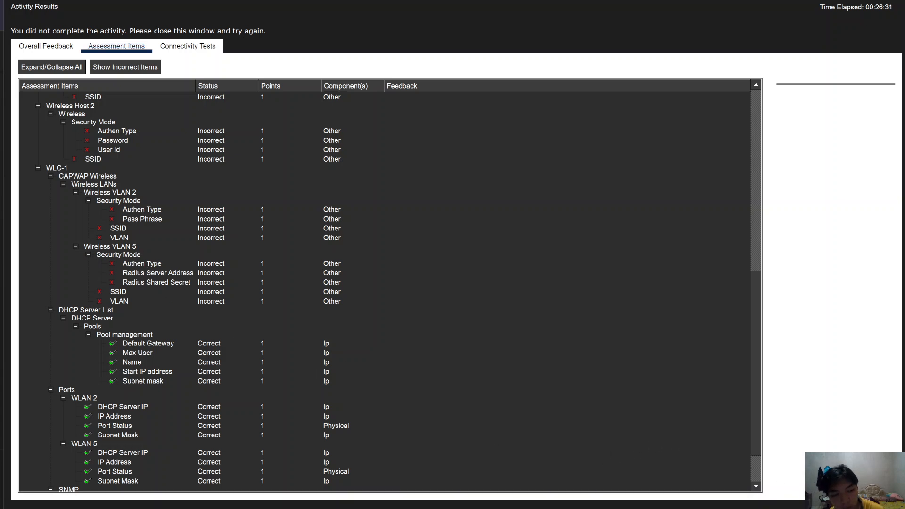
{"action": "left_click", "coordinate": [454, 508]}
- Reopen the Enterprise Admin browser and inspect RADIUS server 1's settings
{"action": "left_click", "coordinate": [691, 67]}
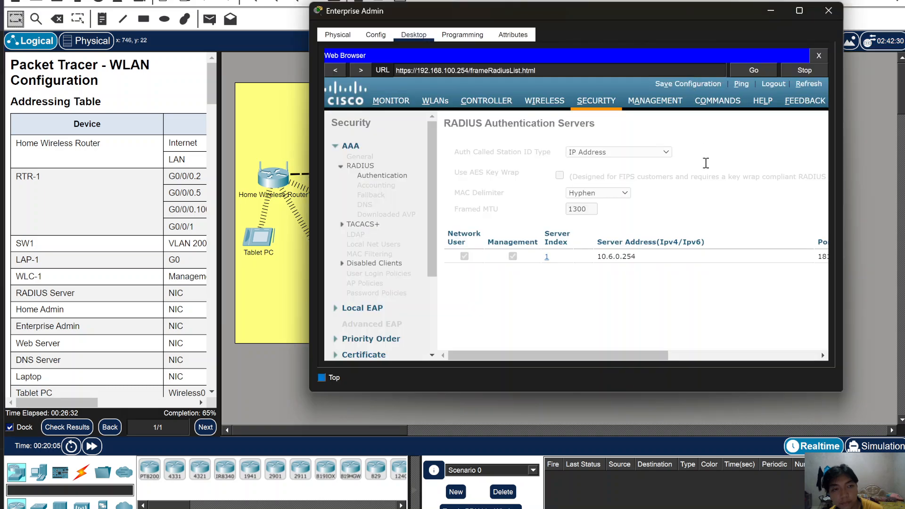
{"action": "left_click", "coordinate": [672, 356]}
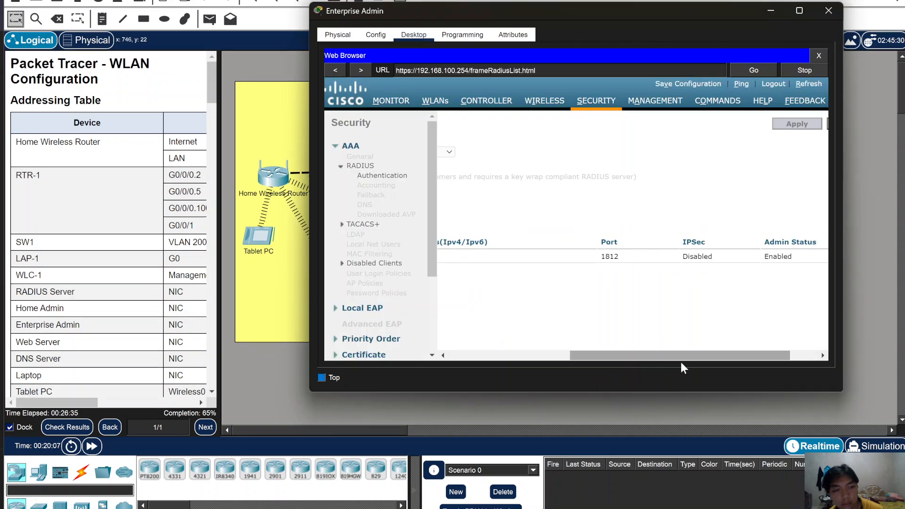
{"action": "left_click_drag", "start_coordinate": [645, 357], "coordinate": [467, 351]}
{"action": "left_click", "coordinate": [547, 257]}
{"action": "scroll", "coordinate": [161, 305], "scroll_direction": "down", "scroll_amount": 5}
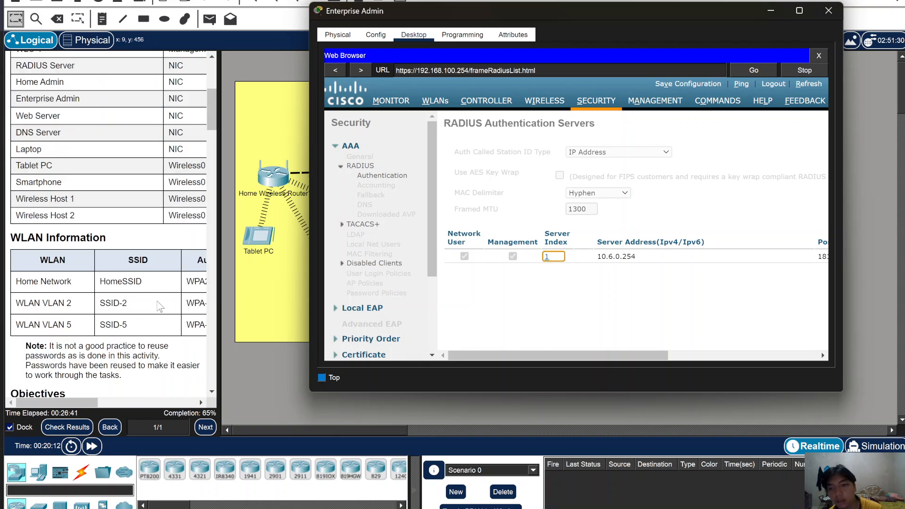
{"action": "scroll", "coordinate": [175, 306], "scroll_direction": "down", "scroll_amount": 5}
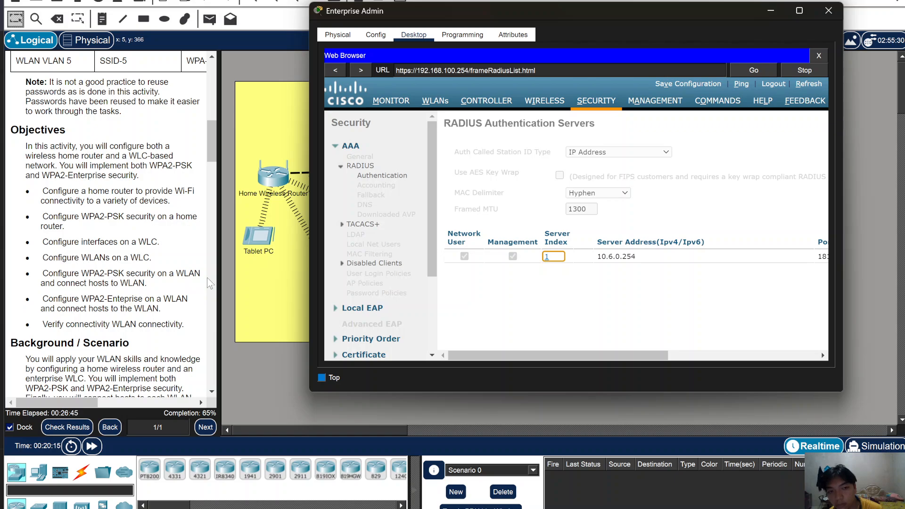
{"action": "left_click_drag", "start_coordinate": [219, 270], "coordinate": [284, 270]}
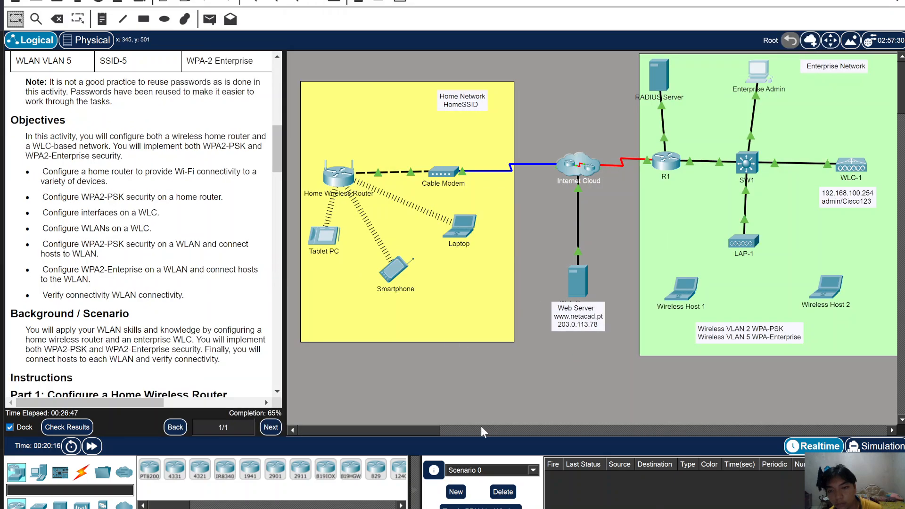
{"action": "scroll", "coordinate": [184, 310], "scroll_direction": "down", "scroll_amount": 5}
{"action": "scroll", "coordinate": [184, 310], "scroll_direction": "down", "scroll_amount": 20}
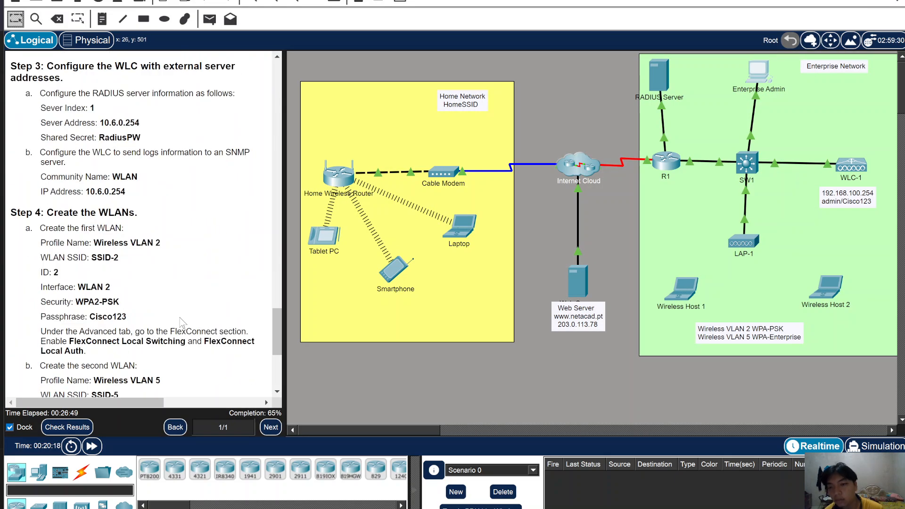
{"action": "scroll", "coordinate": [174, 325], "scroll_direction": "up", "scroll_amount": 2}
{"action": "scroll", "coordinate": [189, 330], "scroll_direction": "down", "scroll_amount": 2}
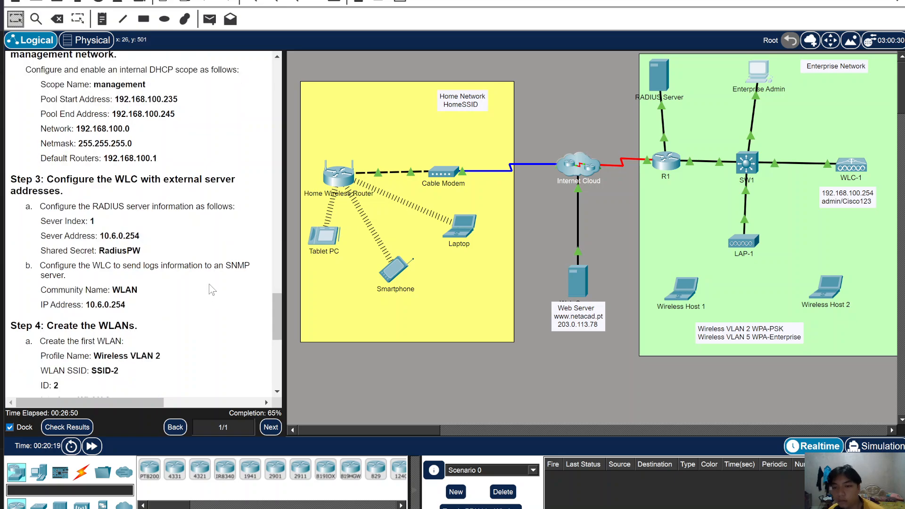
- Close the Tablet PC and Laptop windows and return to the WLC's RADIUS server list
{"action": "mouse_move", "coordinate": [592, 504]}
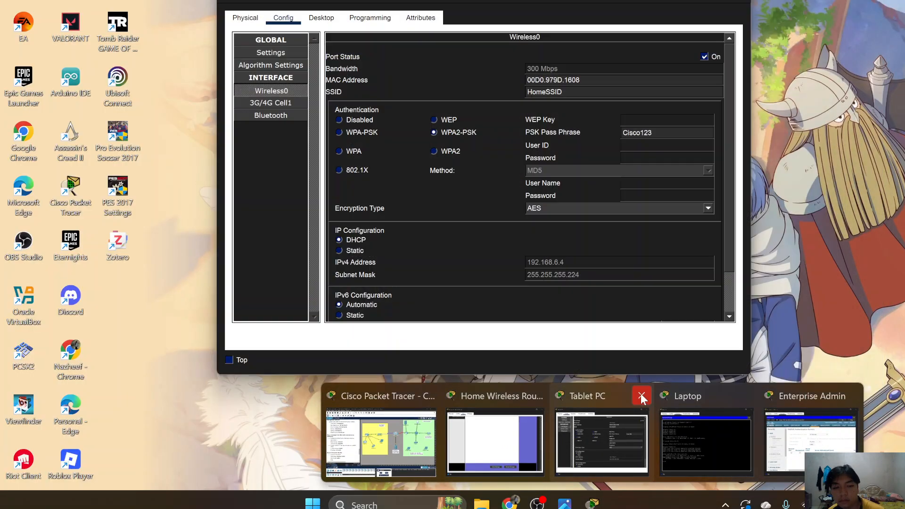
{"action": "left_click", "coordinate": [641, 395]}
{"action": "left_click", "coordinate": [703, 398]}
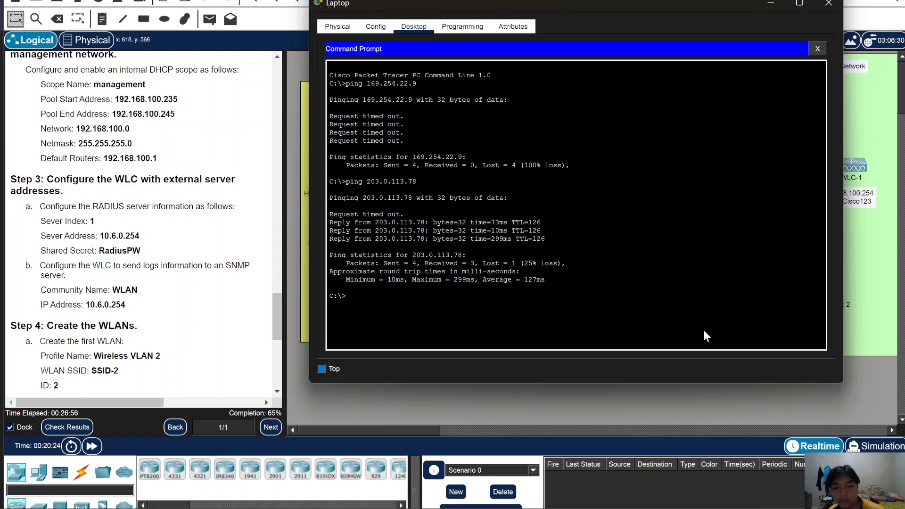
{"action": "left_click", "coordinate": [828, 4]}
{"action": "left_click", "coordinate": [754, 66]}
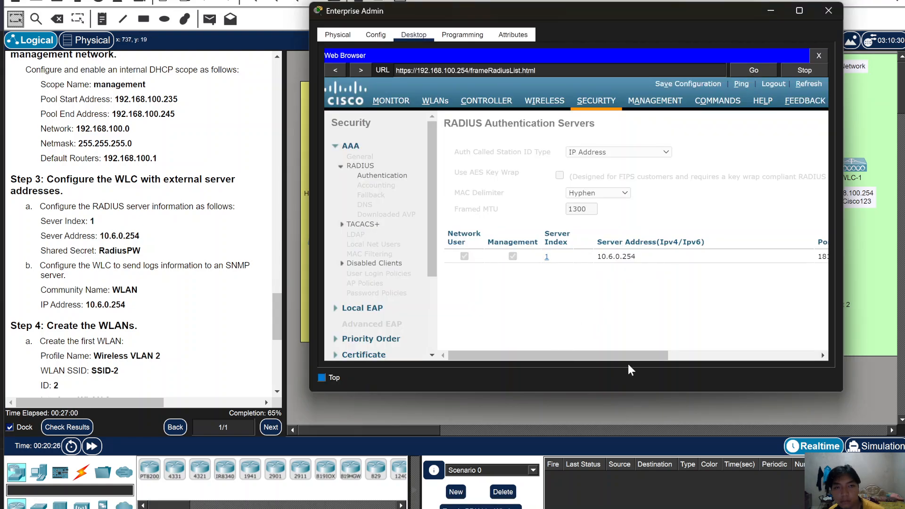
{"action": "left_click_drag", "start_coordinate": [596, 357], "coordinate": [898, 357]}
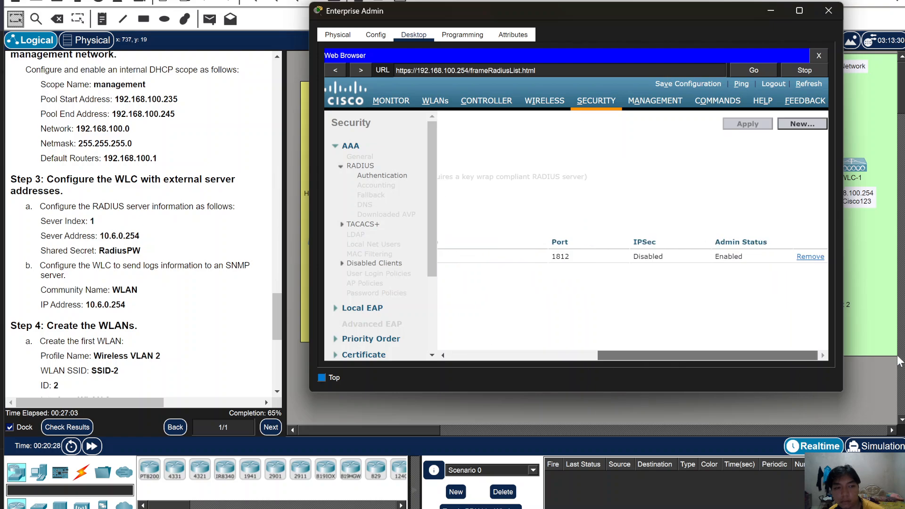
- Remove the existing RADIUS server entry, confirm it, and fast-forward the simulation time
{"action": "left_click", "coordinate": [811, 257]}
{"action": "left_click", "coordinate": [600, 244]}
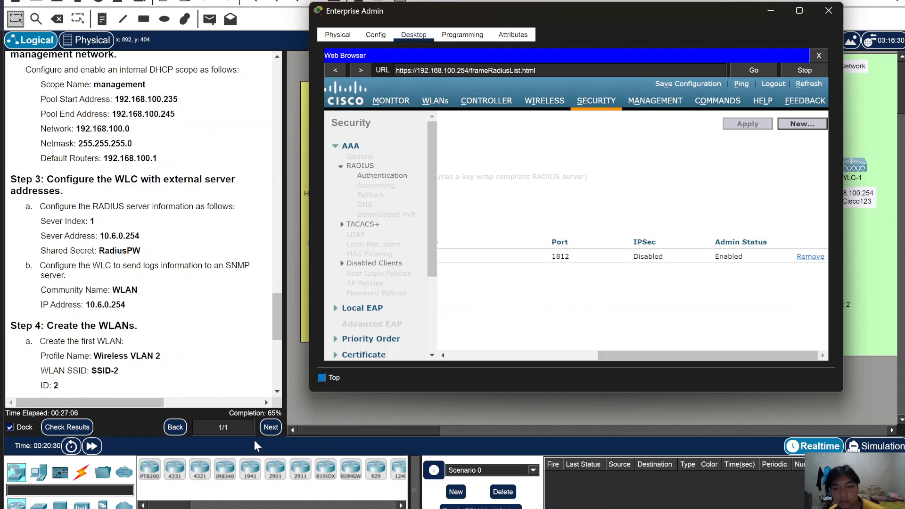
{"action": "left_click", "coordinate": [89, 445]}
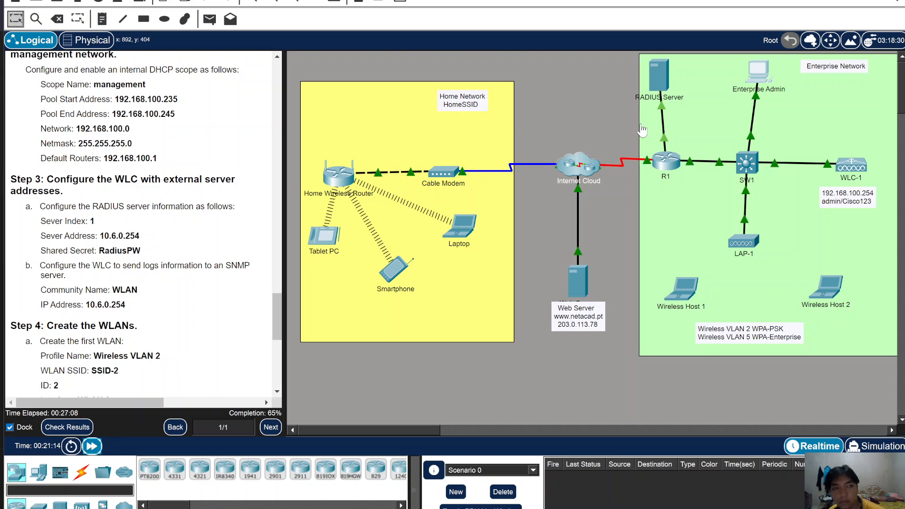
- Return to the Enterprise Admin controller page and open a blank New RADIUS server form
{"action": "left_click", "coordinate": [753, 82]}
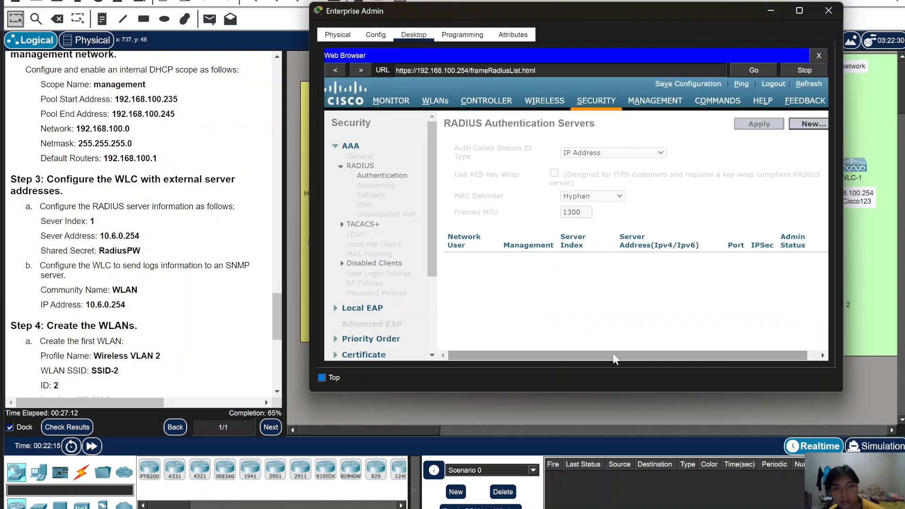
{"action": "left_click_drag", "start_coordinate": [613, 353], "coordinate": [636, 352]}
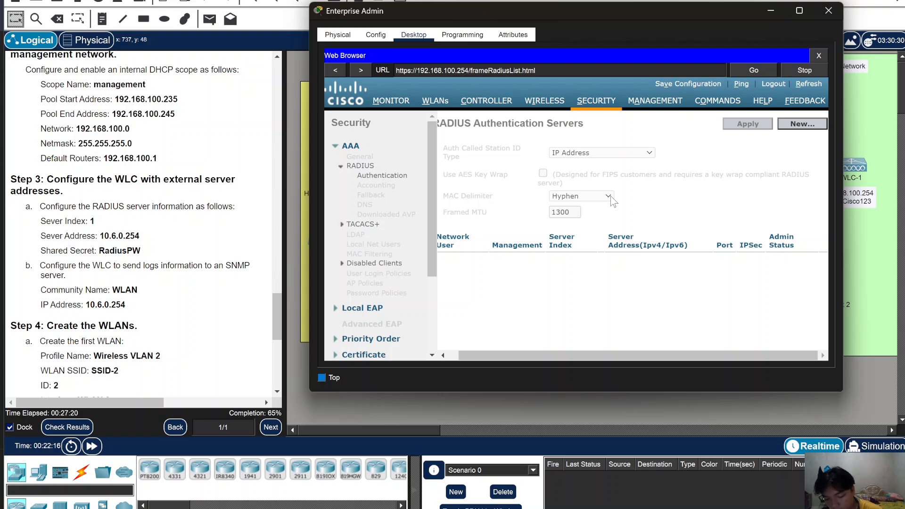
{"action": "left_click", "coordinate": [804, 125]}
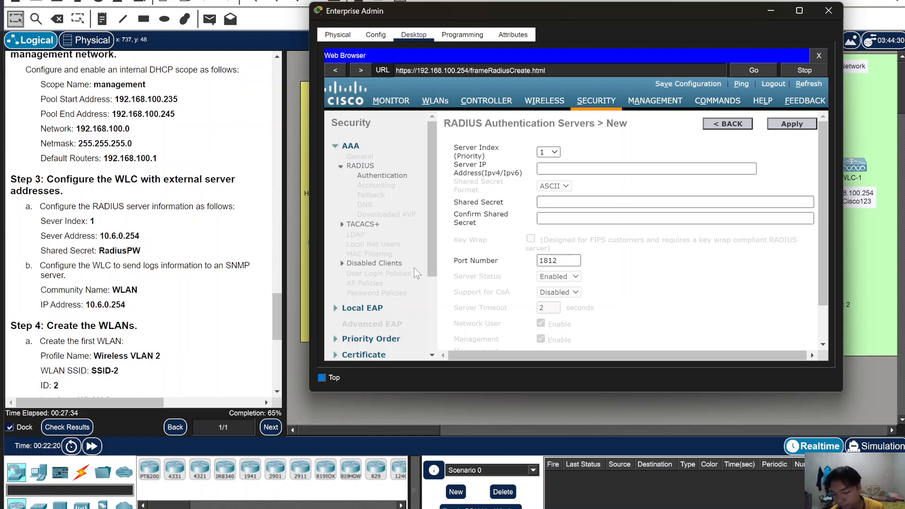
- Enter server IP 10.6.0.254 and keep server index 1
{"action": "left_click", "coordinate": [588, 171]}
{"action": "type", "text": "10"}
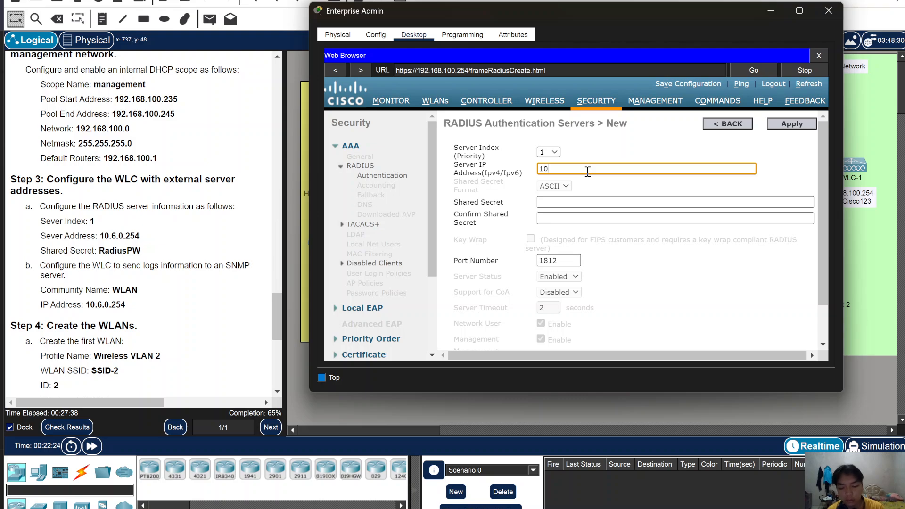
{"action": "type", "text": ".6.0."}
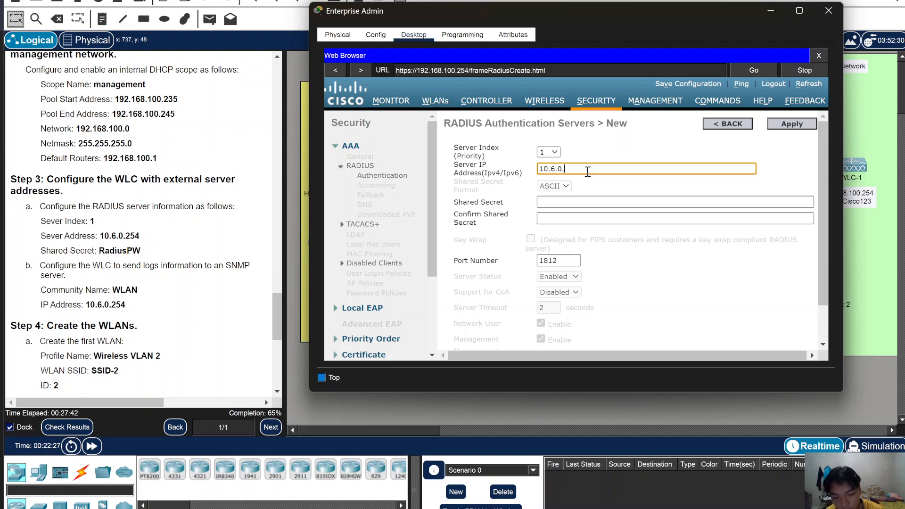
{"action": "type", "text": "254"}
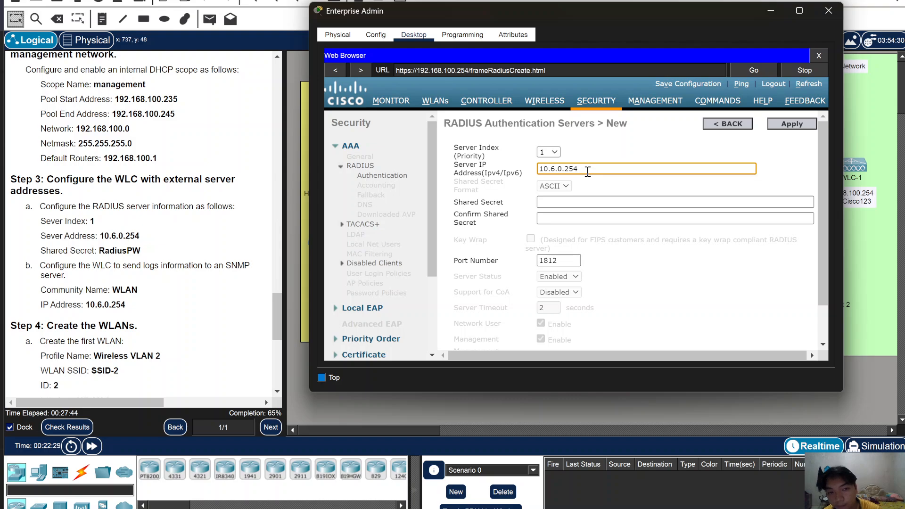
{"action": "left_click", "coordinate": [559, 153]}
{"action": "left_click", "coordinate": [561, 153]}
- Type the shared secret in both secret fields and apply the new RADIUS server
{"action": "left_click", "coordinate": [576, 201]}
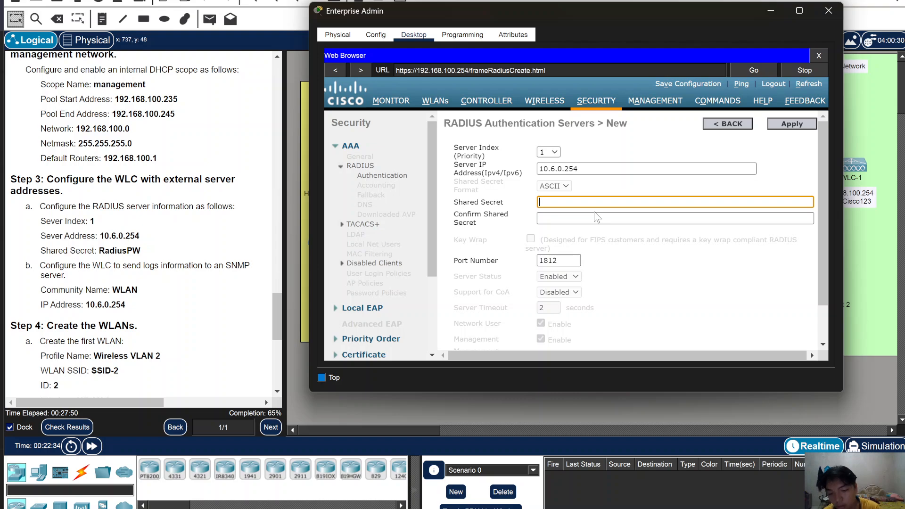
{"action": "type", "text": "Rad"}
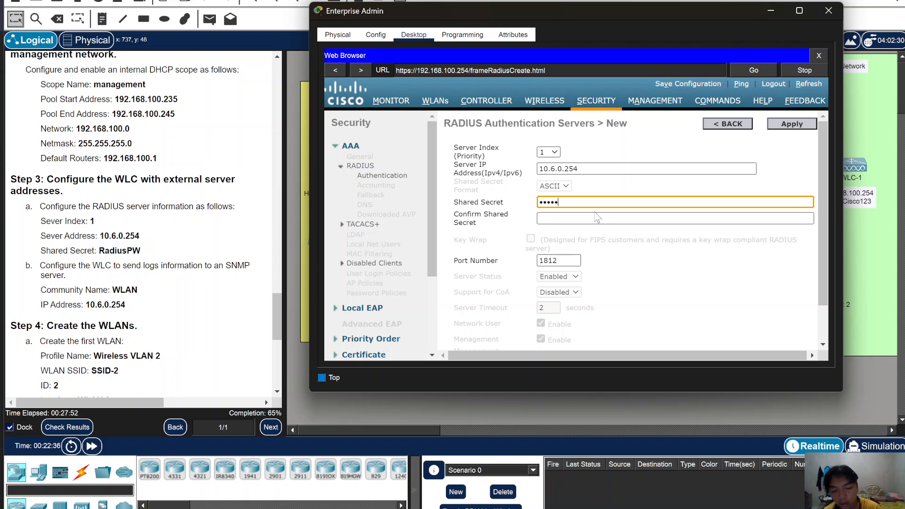
{"action": "type", "text": "iusP"}
{"action": "key", "text": "ctrl+a"}
{"action": "key", "text": "BackSpace"}
{"action": "type", "text": "R"}
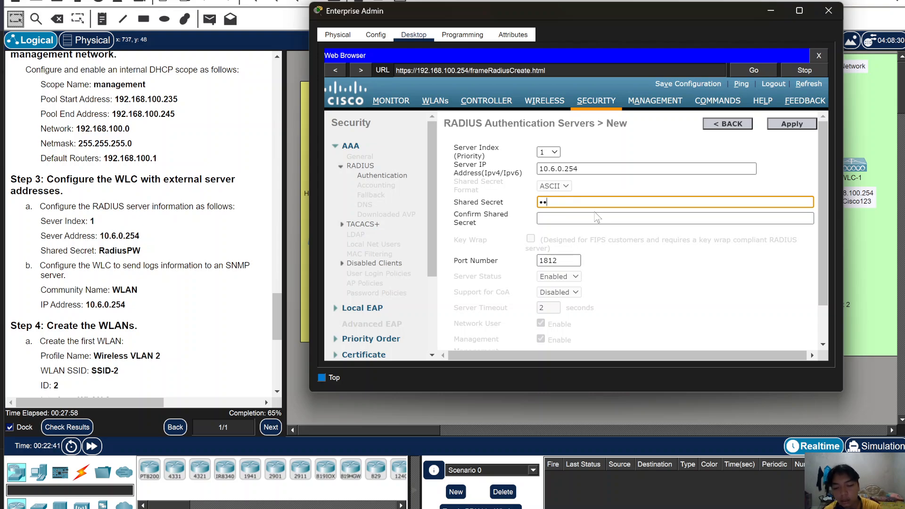
{"action": "type", "text": "adiusP"}
{"action": "left_click", "coordinate": [611, 219]}
{"action": "type", "text": "RadiusPW"}
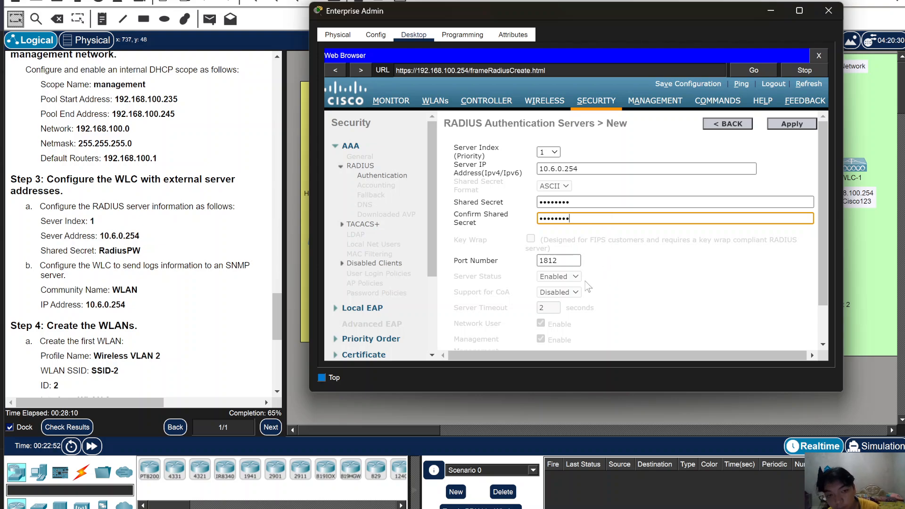
{"action": "scroll", "coordinate": [572, 293], "scroll_direction": "down", "scroll_amount": 2}
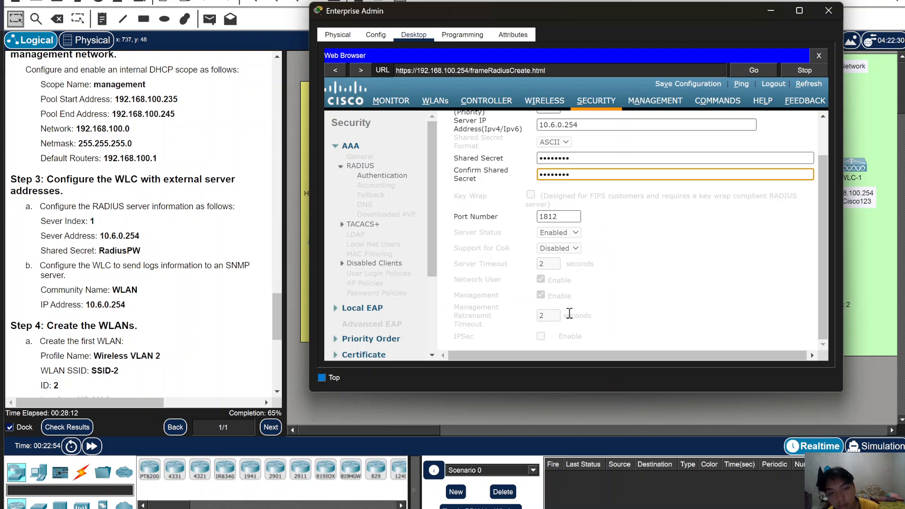
{"action": "scroll", "coordinate": [570, 314], "scroll_direction": "up", "scroll_amount": 2}
{"action": "left_click", "coordinate": [792, 127]}
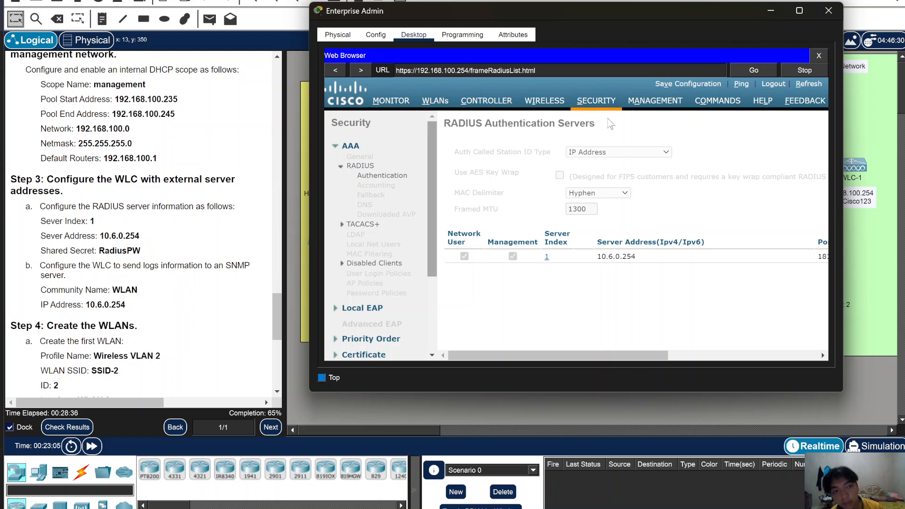
- Go to Management > SNMP > Trap Receivers and start a new trap receiver
{"action": "left_click", "coordinate": [656, 101]}
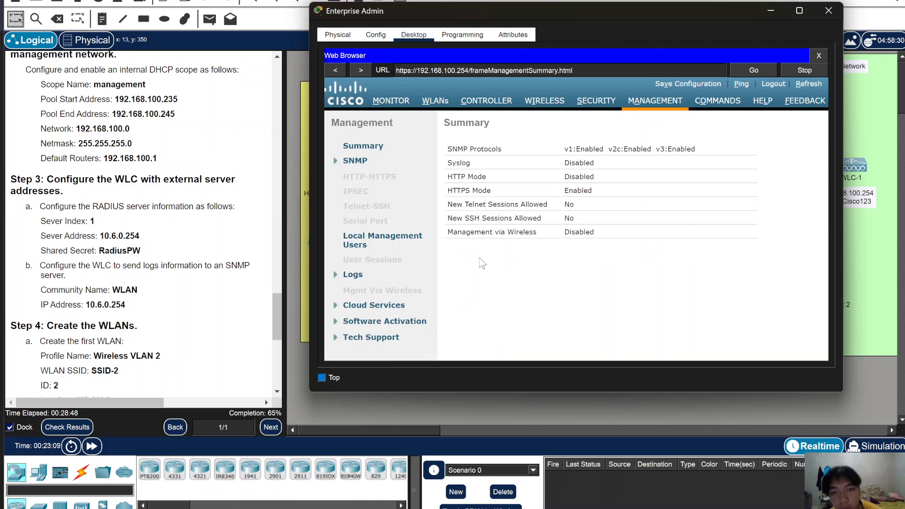
{"action": "left_click", "coordinate": [339, 161]}
{"action": "left_click", "coordinate": [372, 201]}
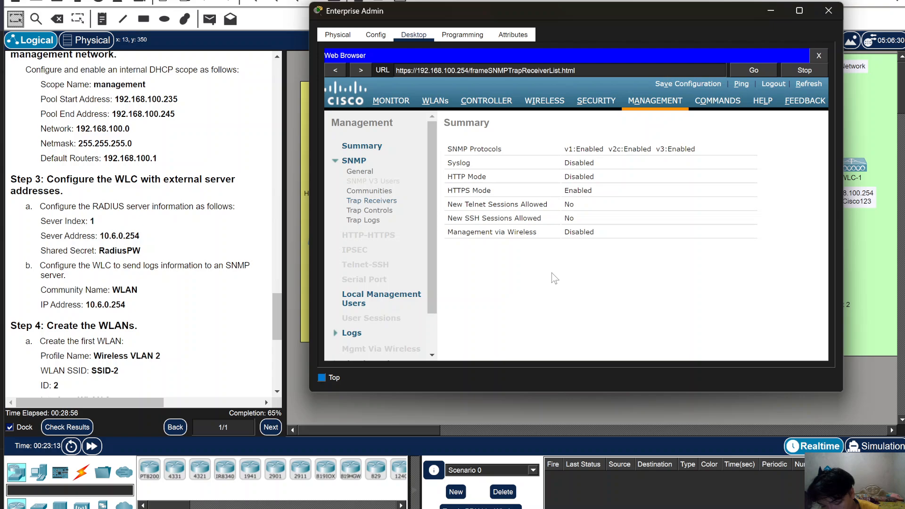
{"action": "scroll", "coordinate": [130, 287], "scroll_direction": "down", "scroll_amount": 5}
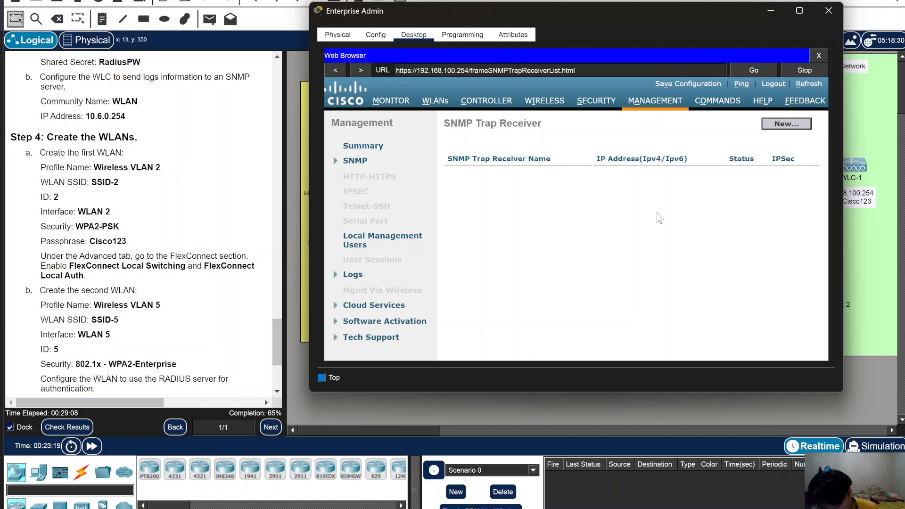
{"action": "left_click", "coordinate": [786, 125]}
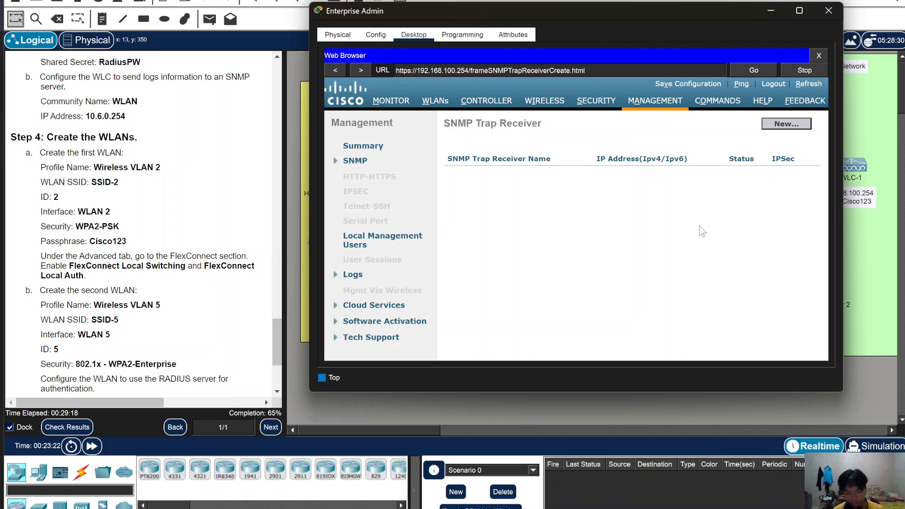
- Add trap receiver with community name 'WLAN' at 10.6.0.254, then go to the WLANs list
{"action": "left_click", "coordinate": [632, 151]}
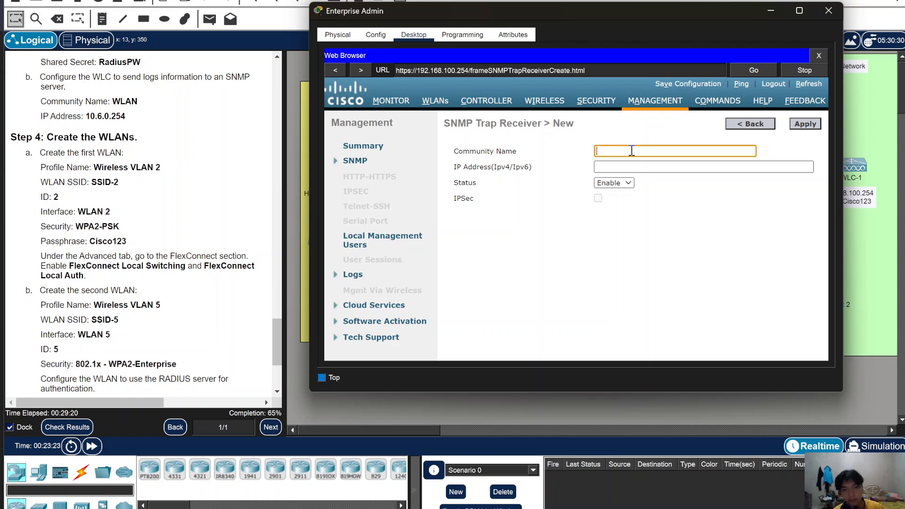
{"action": "type", "text": "WLAN"}
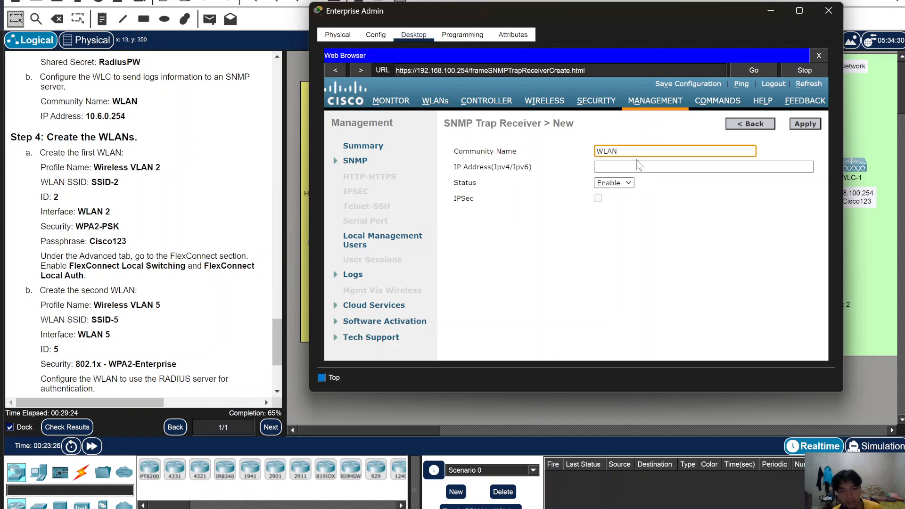
{"action": "left_click", "coordinate": [637, 166]}
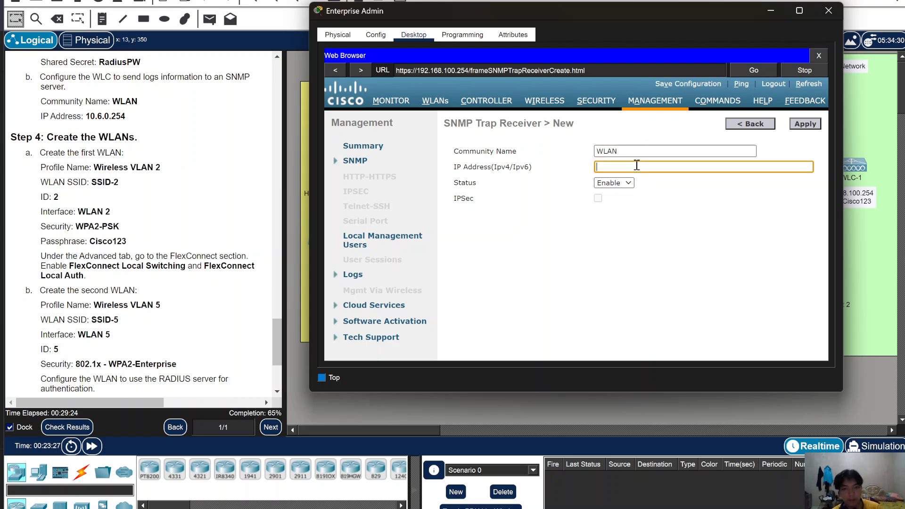
{"action": "type", "text": "10"}
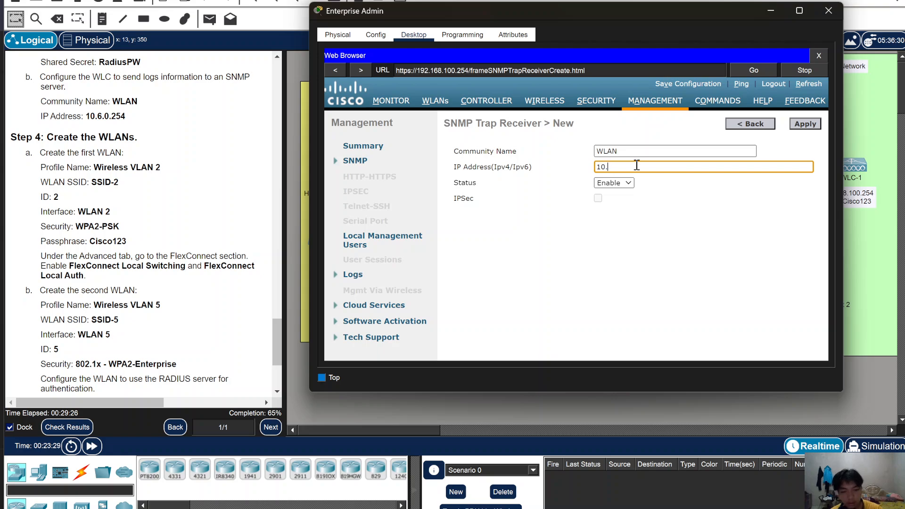
{"action": "type", "text": ".6.0.254"}
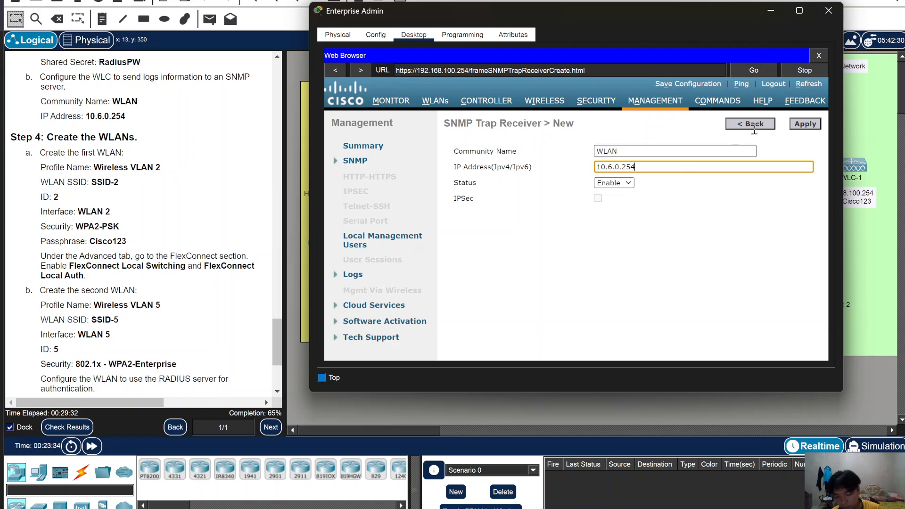
{"action": "left_click", "coordinate": [810, 124]}
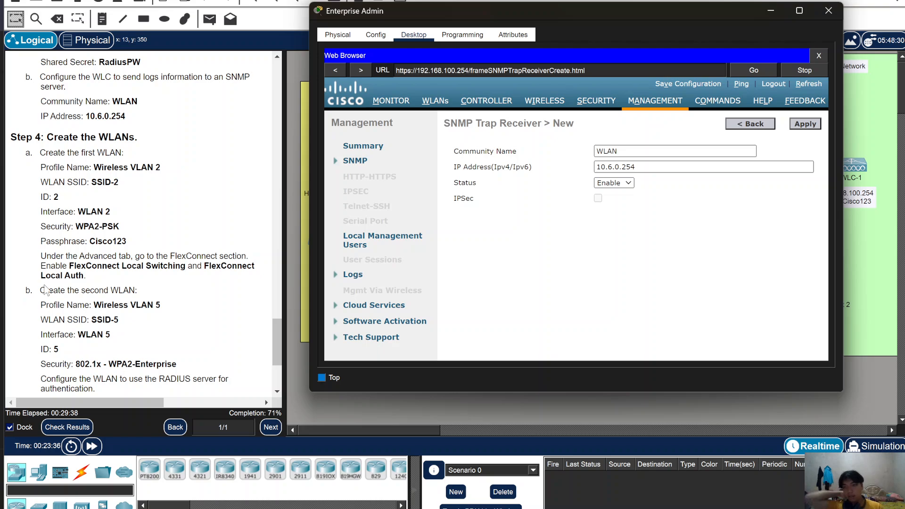
{"action": "scroll", "coordinate": [109, 274], "scroll_direction": "down", "scroll_amount": 1}
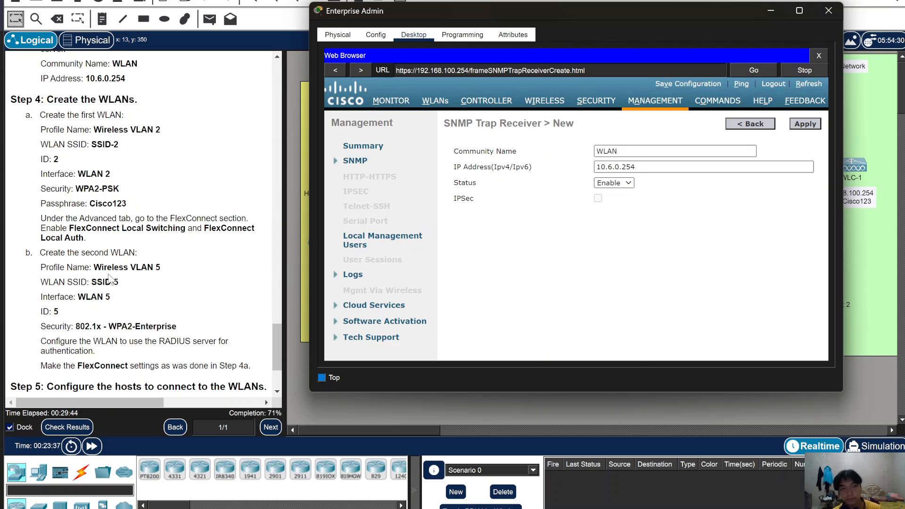
{"action": "left_click", "coordinate": [435, 102]}
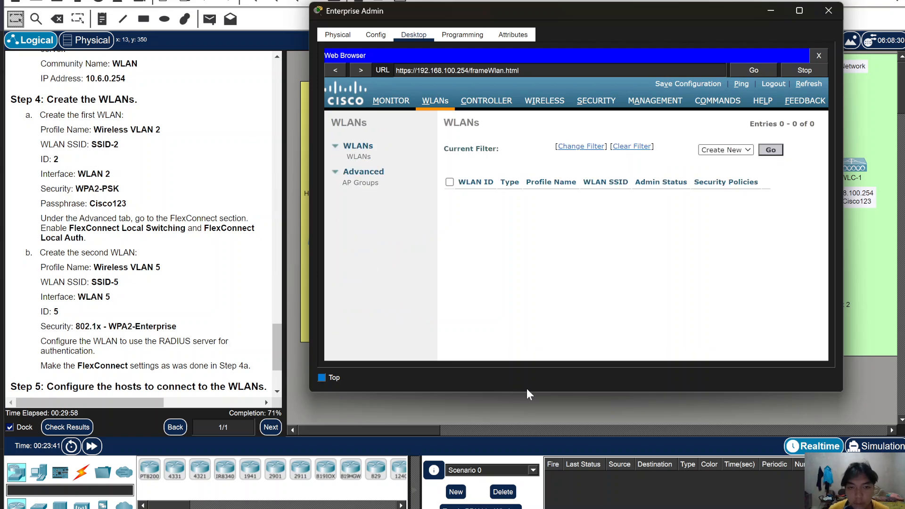
- Create WLAN ID 2 with profile name 'Wireless VLAN 2' and SSID 'SSID-2'
{"action": "left_click", "coordinate": [736, 149]}
{"action": "left_click", "coordinate": [733, 159]}
{"action": "left_click", "coordinate": [771, 149]}
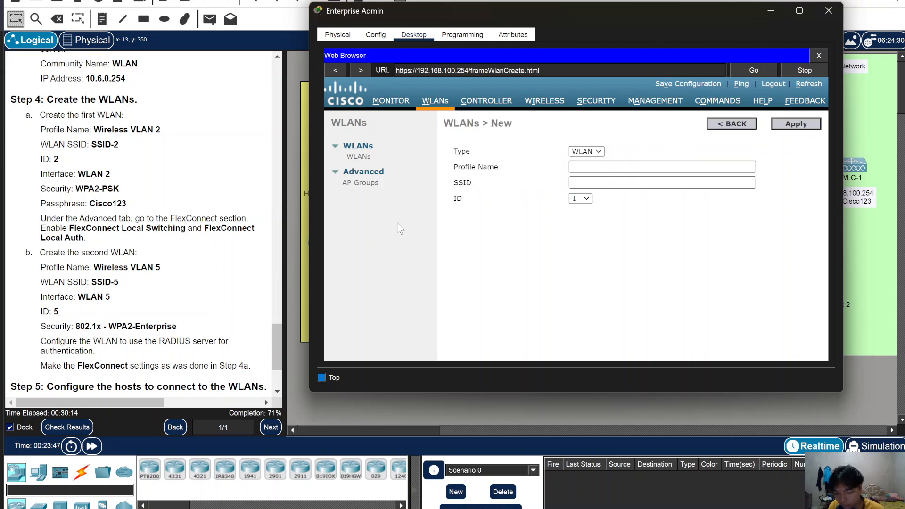
{"action": "left_click", "coordinate": [583, 169]}
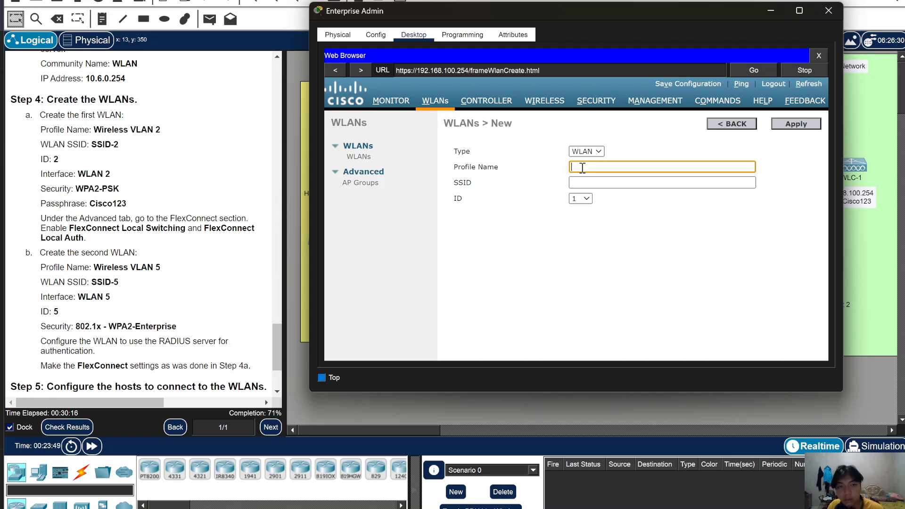
{"action": "type", "text": "Wi"}
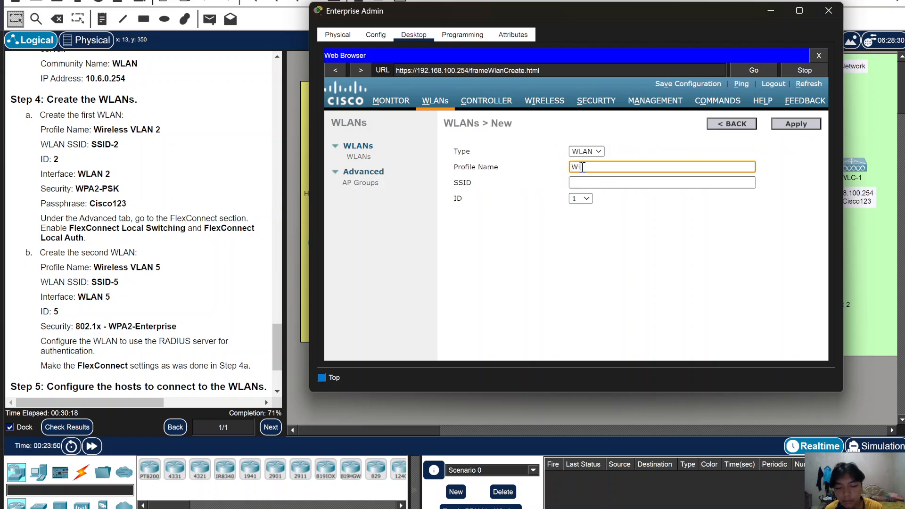
{"action": "type", "text": "reless"}
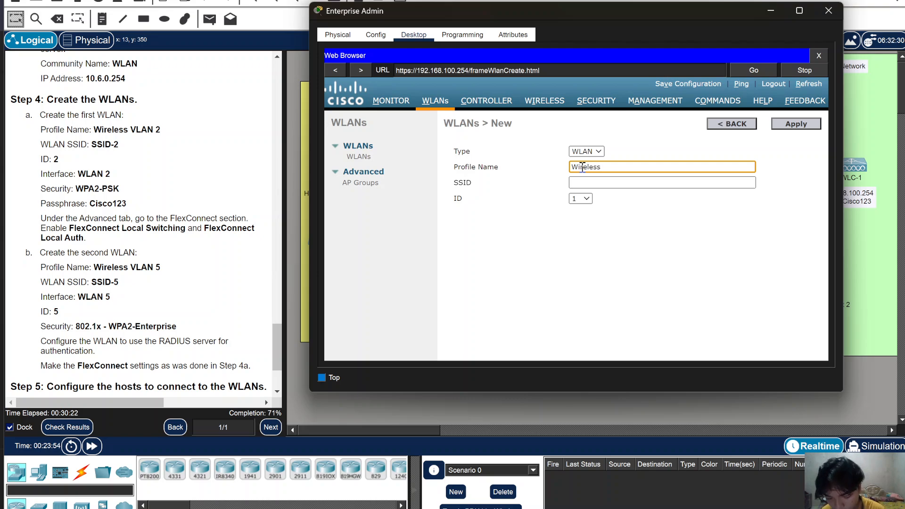
{"action": "type", "text": " VLAN 2"}
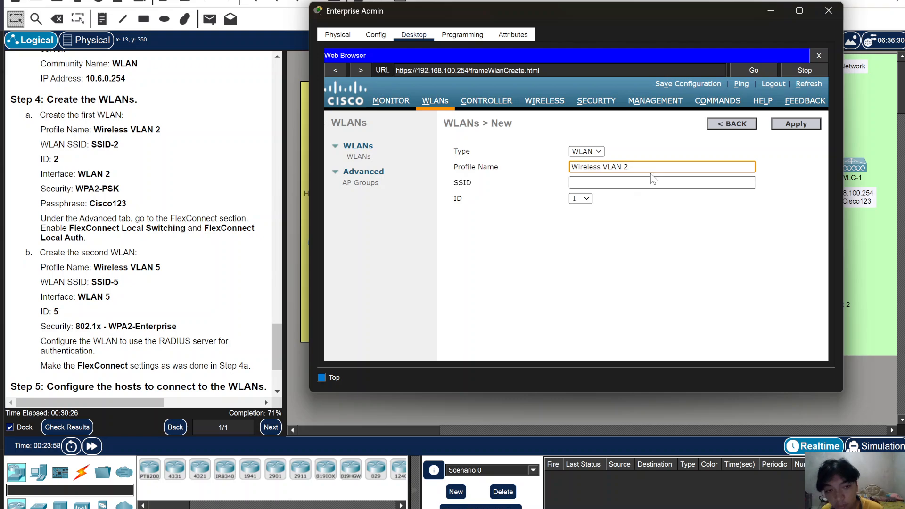
{"action": "left_click", "coordinate": [635, 183]}
{"action": "type", "text": "SSID-2"}
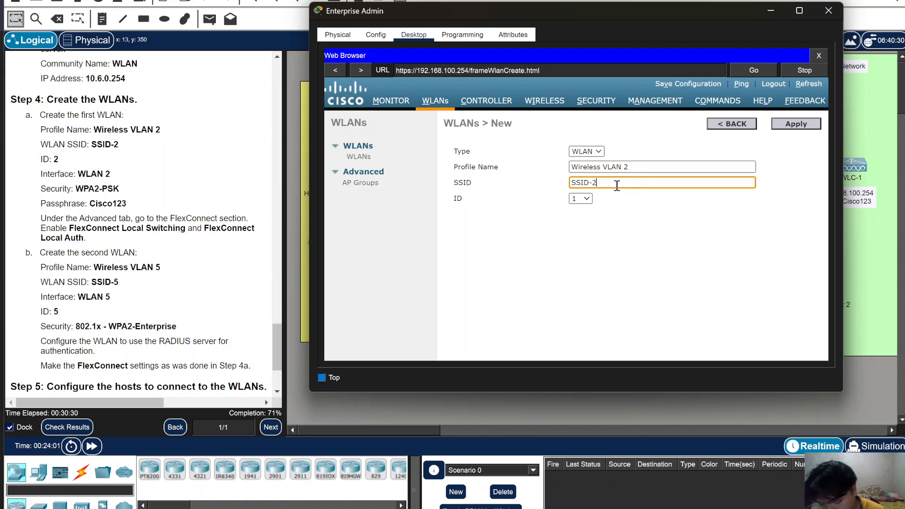
{"action": "left_click", "coordinate": [581, 198]}
{"action": "left_click", "coordinate": [583, 218]}
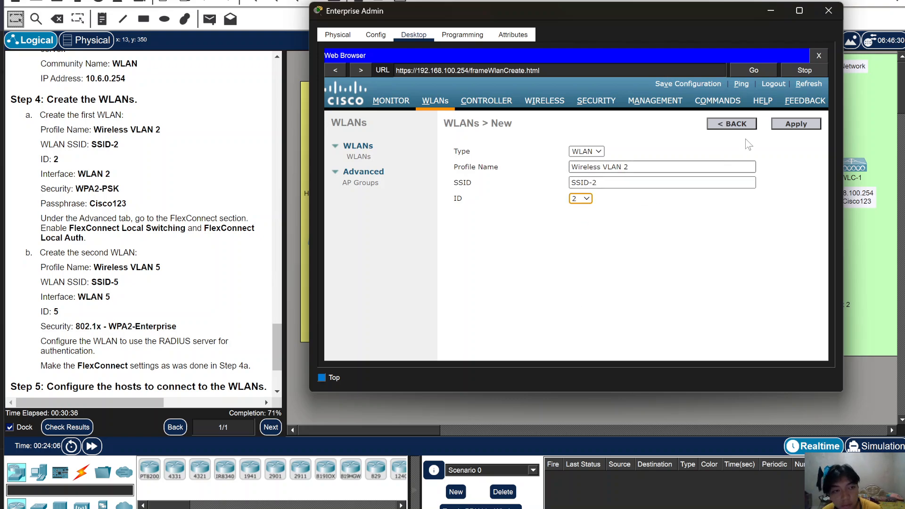
{"action": "left_click", "coordinate": [797, 125]}
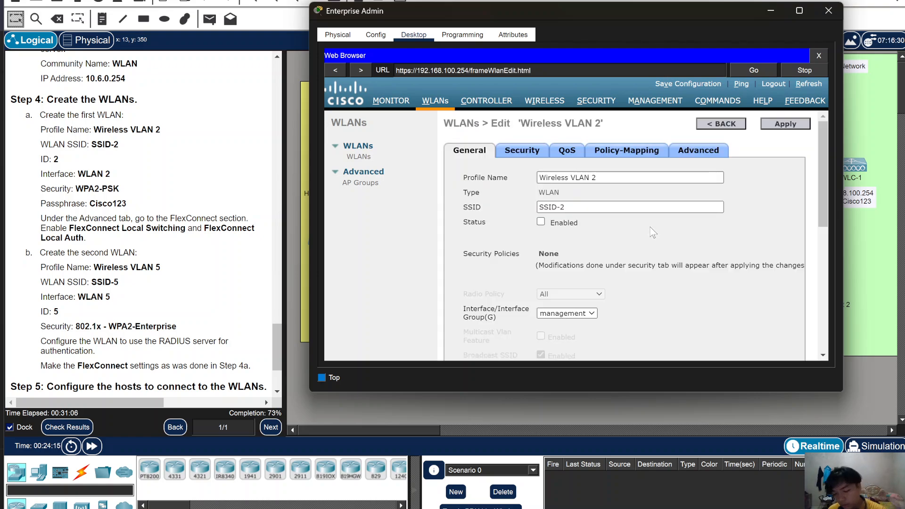
- Enable Wireless VLAN 2 and assign it to the WLAN 2 interface
{"action": "left_click", "coordinate": [543, 221]}
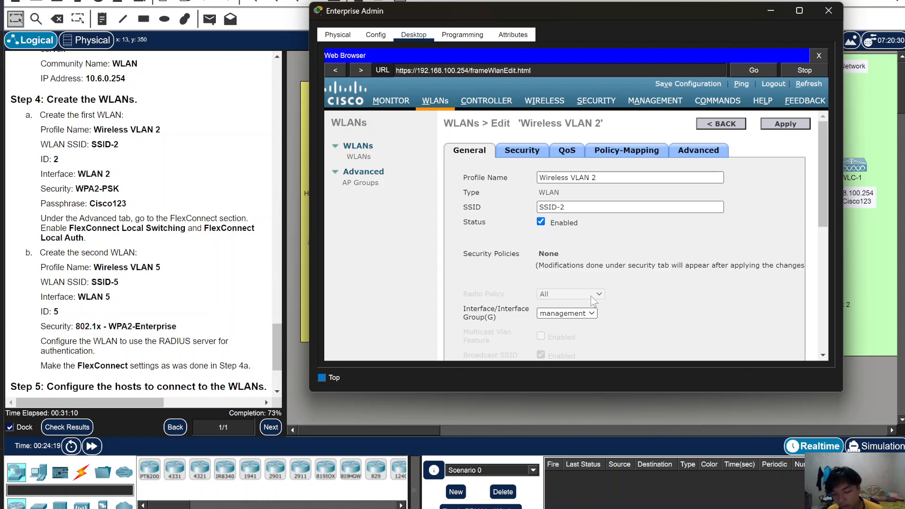
{"action": "scroll", "coordinate": [584, 292], "scroll_direction": "down", "scroll_amount": 1}
{"action": "left_click", "coordinate": [569, 276]}
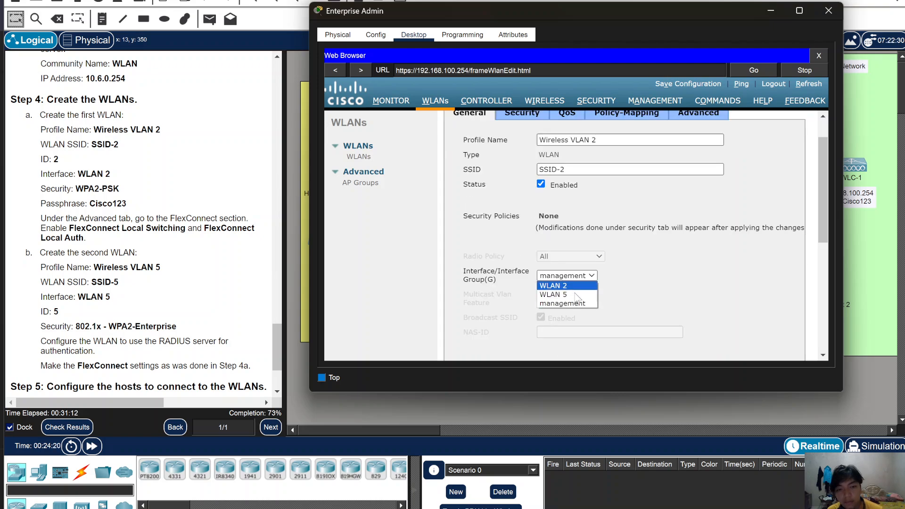
{"action": "left_click", "coordinate": [571, 286]}
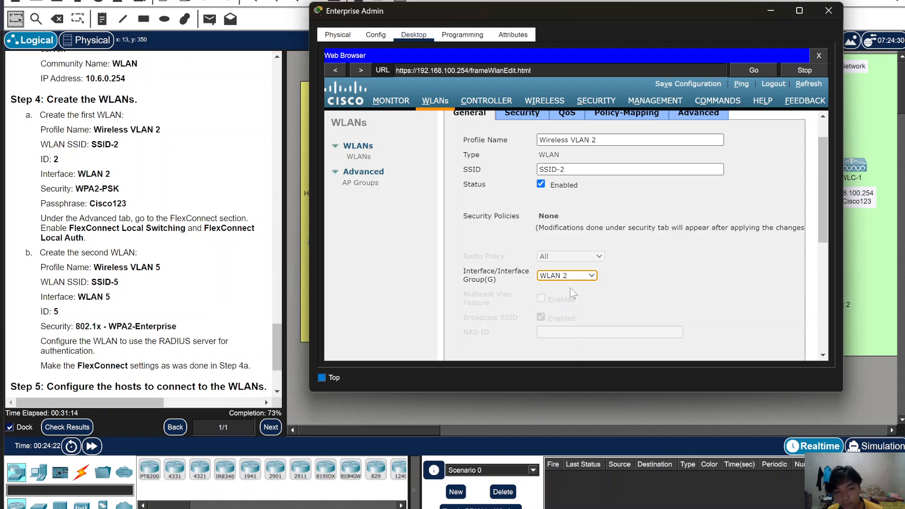
{"action": "scroll", "coordinate": [573, 290], "scroll_direction": "down", "scroll_amount": 3}
{"action": "scroll", "coordinate": [636, 274], "scroll_direction": "up", "scroll_amount": 4}
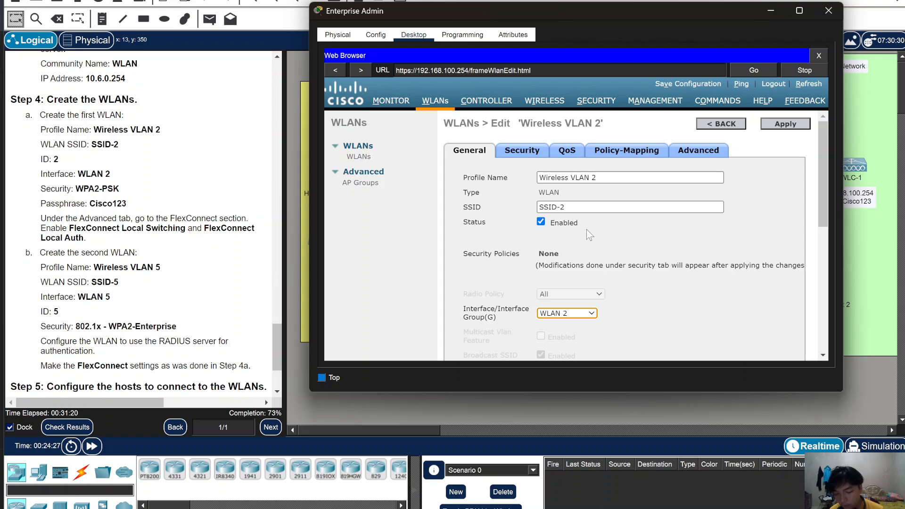
{"action": "left_click", "coordinate": [513, 154]}
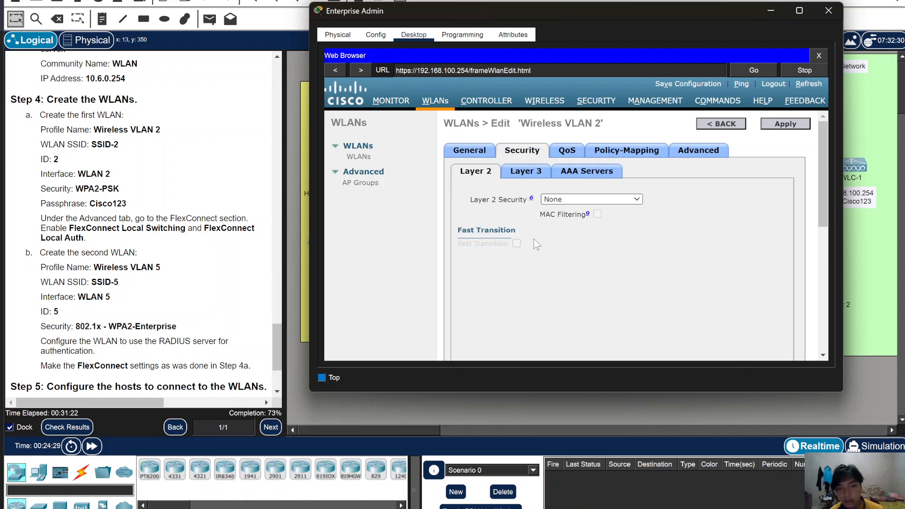
- Set Layer 2 security to WPA+WPA2 with WPA2 AES and PSK, entering the passphrase
{"action": "left_click", "coordinate": [561, 201]}
{"action": "left_click", "coordinate": [567, 216]}
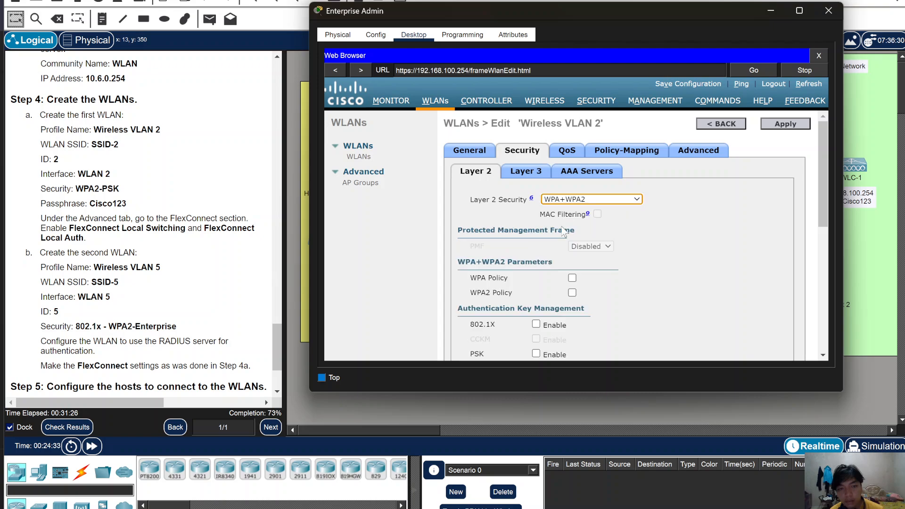
{"action": "left_click", "coordinate": [574, 293]}
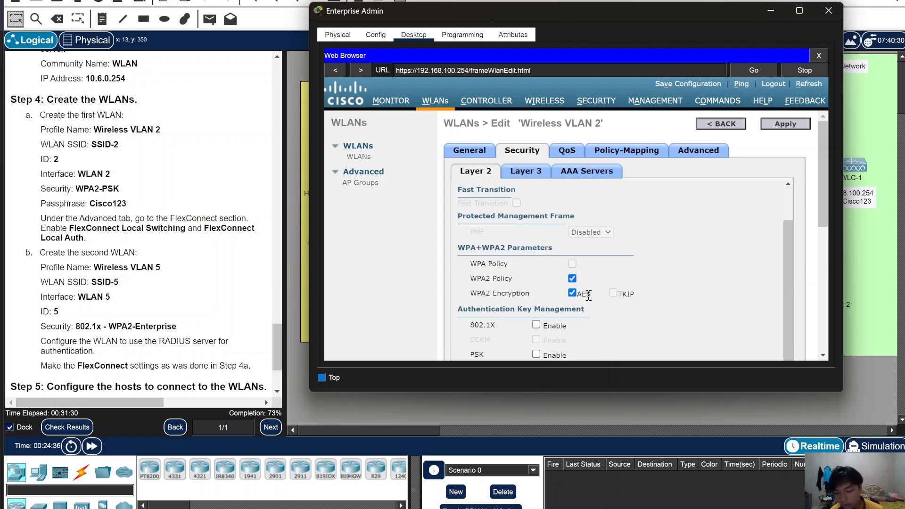
{"action": "scroll", "coordinate": [588, 295], "scroll_direction": "down", "scroll_amount": 3}
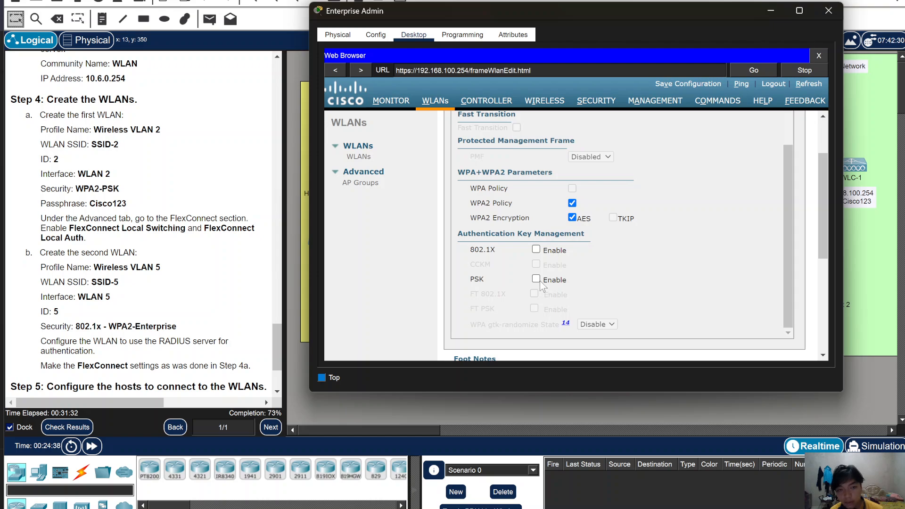
{"action": "left_click", "coordinate": [536, 280]}
{"action": "scroll", "coordinate": [630, 282], "scroll_direction": "down", "scroll_amount": 2}
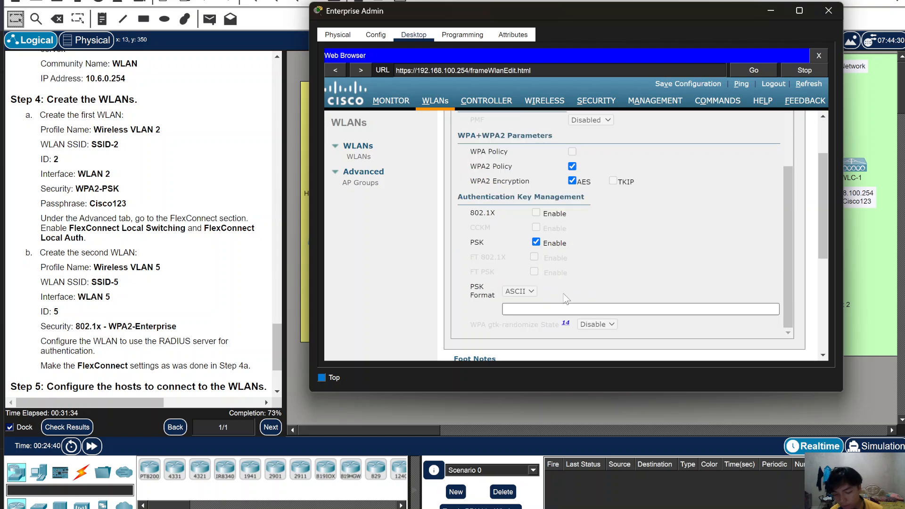
{"action": "left_click", "coordinate": [540, 309]}
{"action": "type", "text": "Cisco12"}
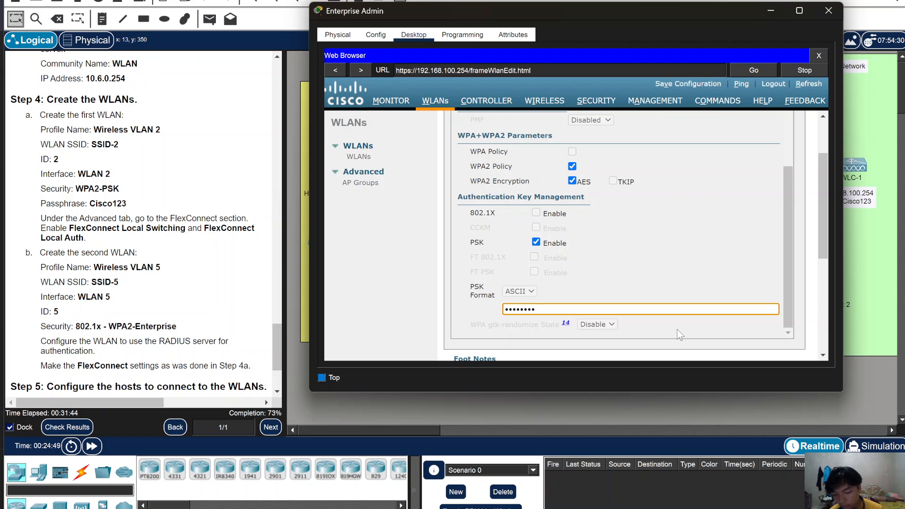
{"action": "scroll", "coordinate": [685, 311], "scroll_direction": "up", "scroll_amount": 4}
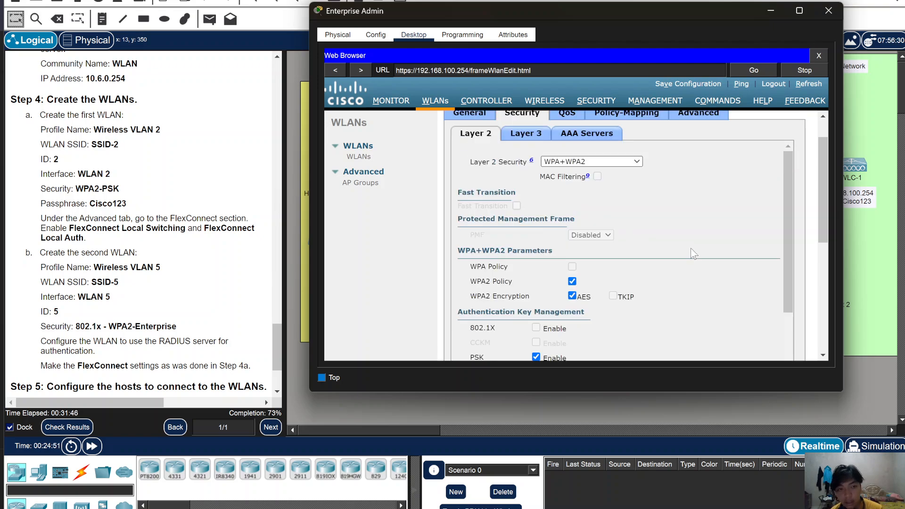
- Tick FlexConnect Local Switching and FlexConnect Local Auth on Wireless VLAN 2's Advanced settings
{"action": "left_click", "coordinate": [689, 151]}
{"action": "scroll", "coordinate": [597, 321], "scroll_direction": "down", "scroll_amount": 5}
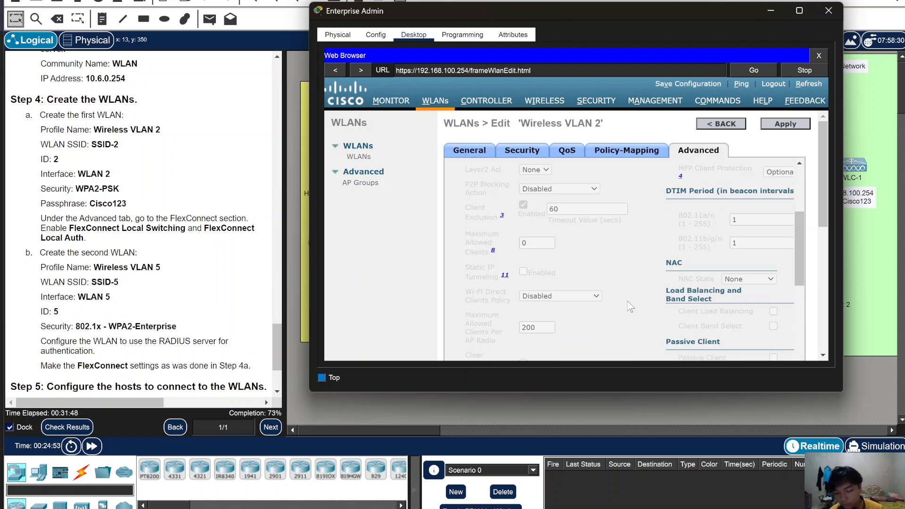
{"action": "scroll", "coordinate": [595, 321], "scroll_direction": "down", "scroll_amount": 1}
{"action": "left_click", "coordinate": [563, 245]}
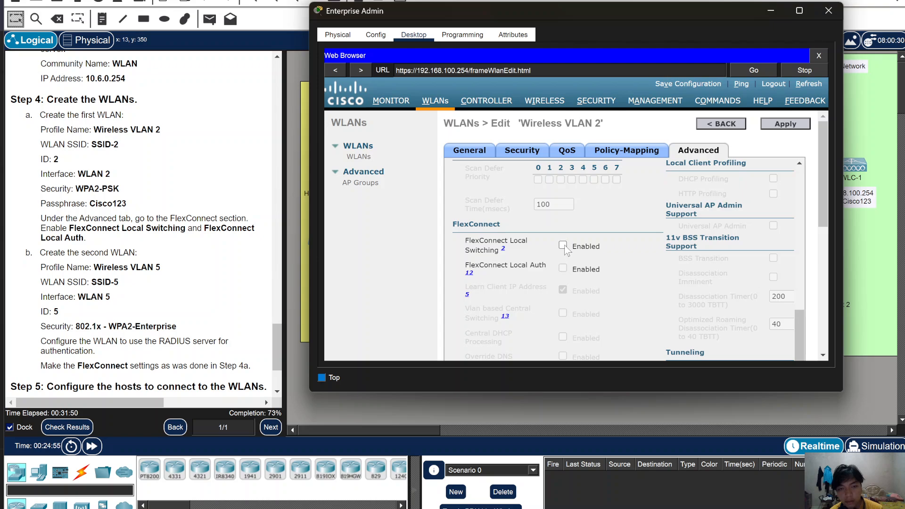
{"action": "left_click", "coordinate": [563, 269]}
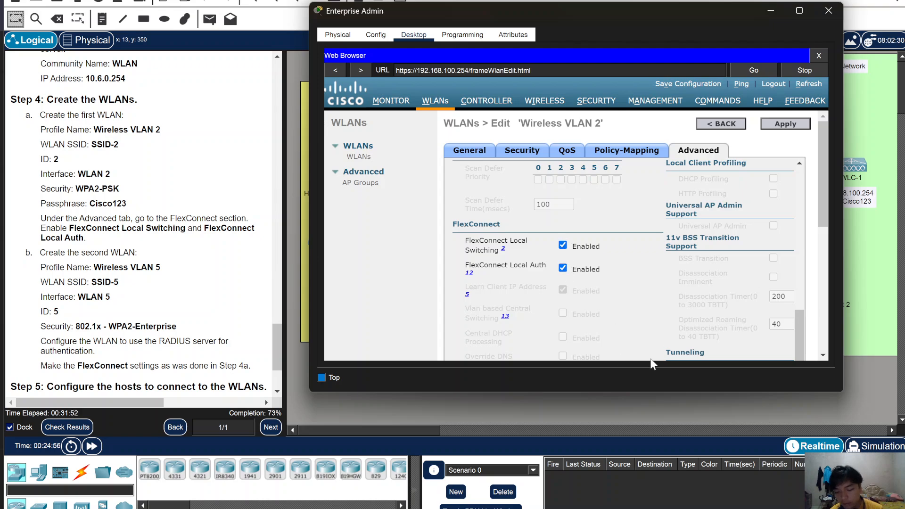
{"action": "scroll", "coordinate": [699, 303], "scroll_direction": "down", "scroll_amount": 5}
{"action": "scroll", "coordinate": [699, 302], "scroll_direction": "up", "scroll_amount": 10}
- Apply the Wireless VLAN 2 settings and bring up the image listing lab activities 13.5.1 to 16.3.2
{"action": "left_click", "coordinate": [787, 125]}
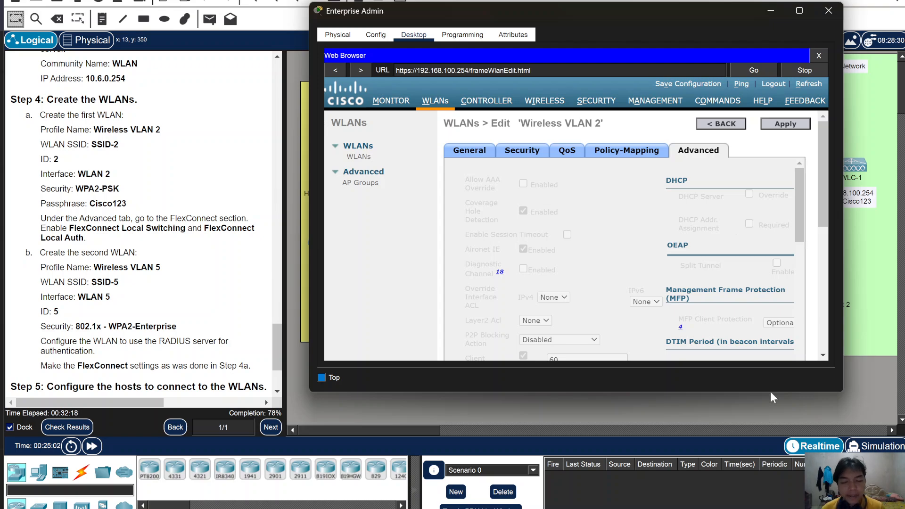
{"action": "left_click", "coordinate": [565, 504]}
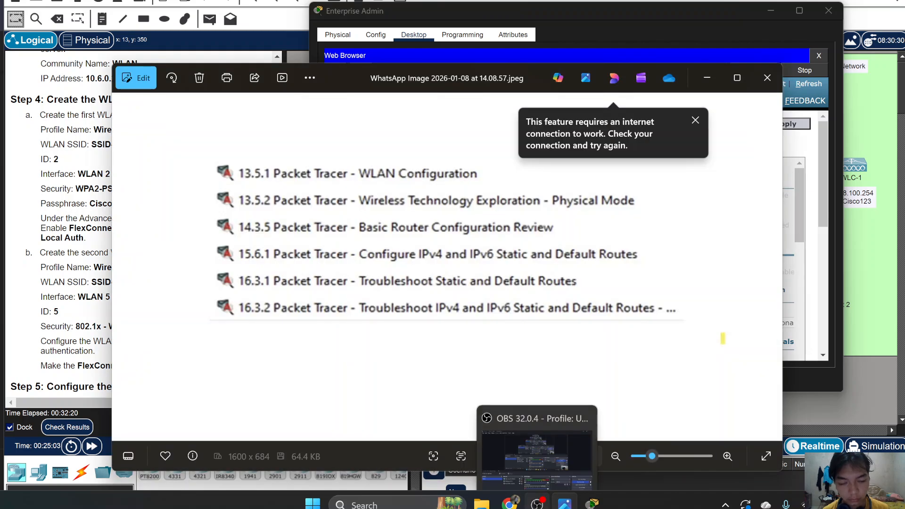
{"action": "left_click", "coordinate": [537, 504]}
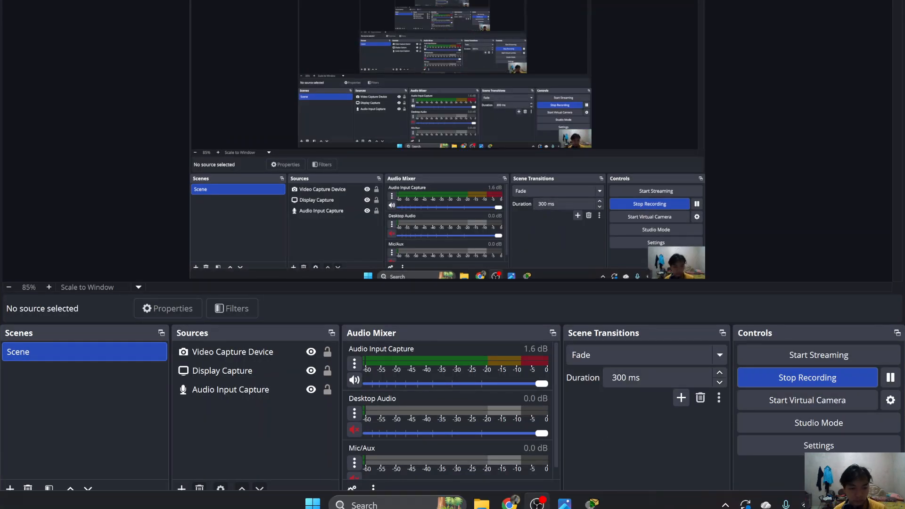
- Minimise OBS, close the Photos image viewer, and go back to WLC-1's WLANs list
{"action": "left_click", "coordinate": [538, 505]}
{"action": "left_click", "coordinate": [766, 78]}
{"action": "left_click", "coordinate": [740, 127]}
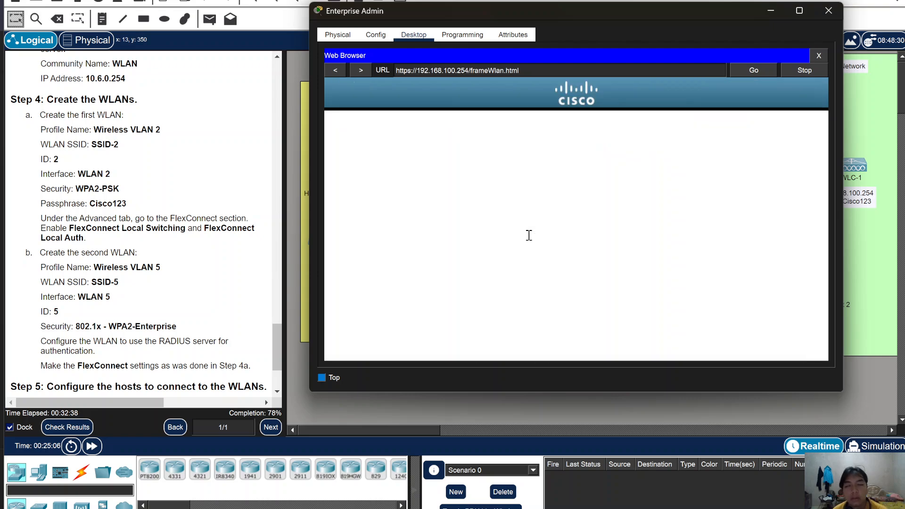
- Choose Create New on the controller's WLANs page to start a new WLAN
{"action": "left_click", "coordinate": [704, 151]}
{"action": "left_click", "coordinate": [715, 160]}
{"action": "left_click", "coordinate": [771, 150]}
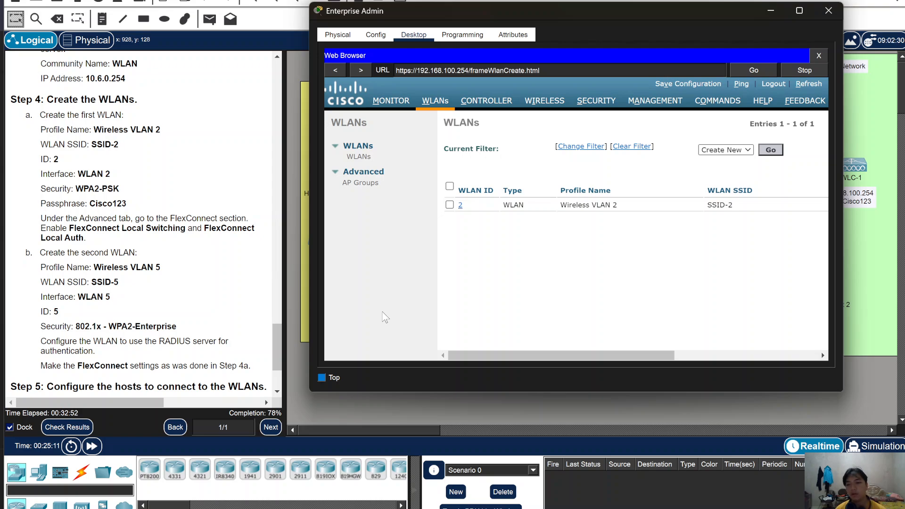
- Enter profile name Wireless VLAN 5, SSID-5 and WLAN ID 5, and apply
{"action": "left_click", "coordinate": [621, 182]}
{"action": "left_click", "coordinate": [625, 168]}
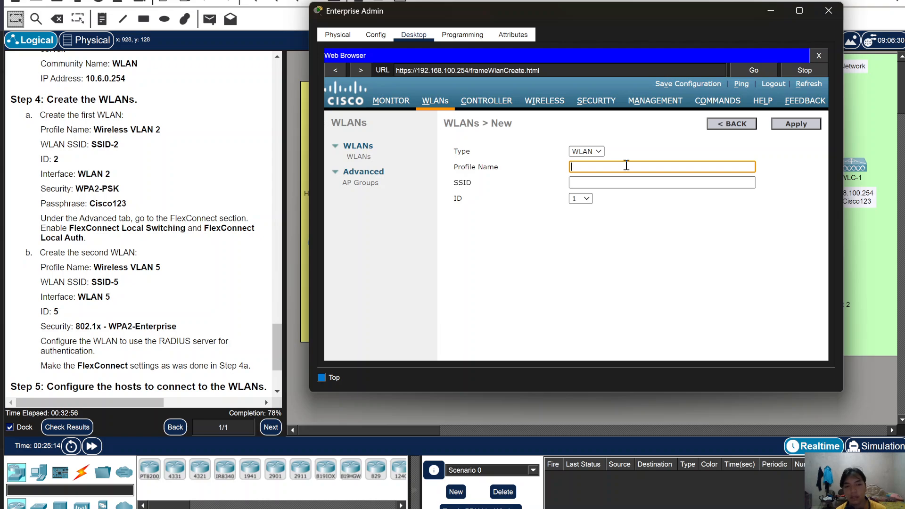
{"action": "type", "text": "Wir"}
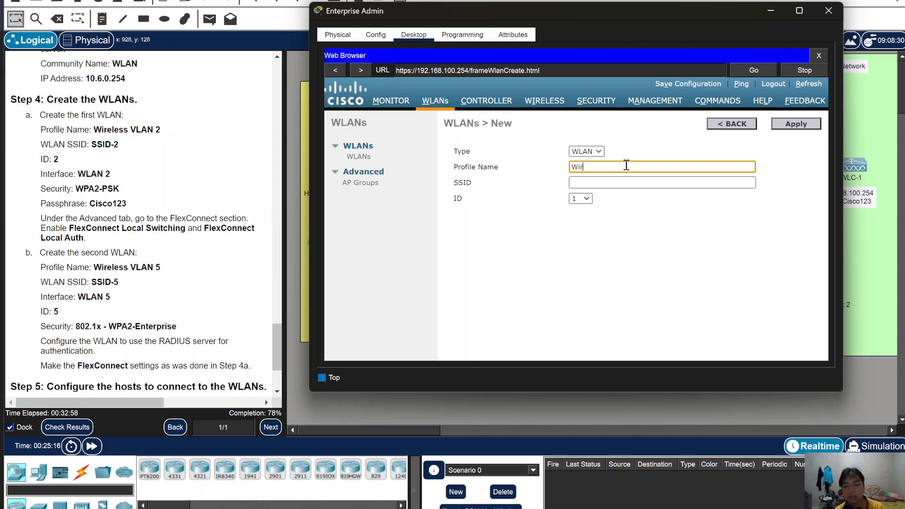
{"action": "type", "text": "eless"}
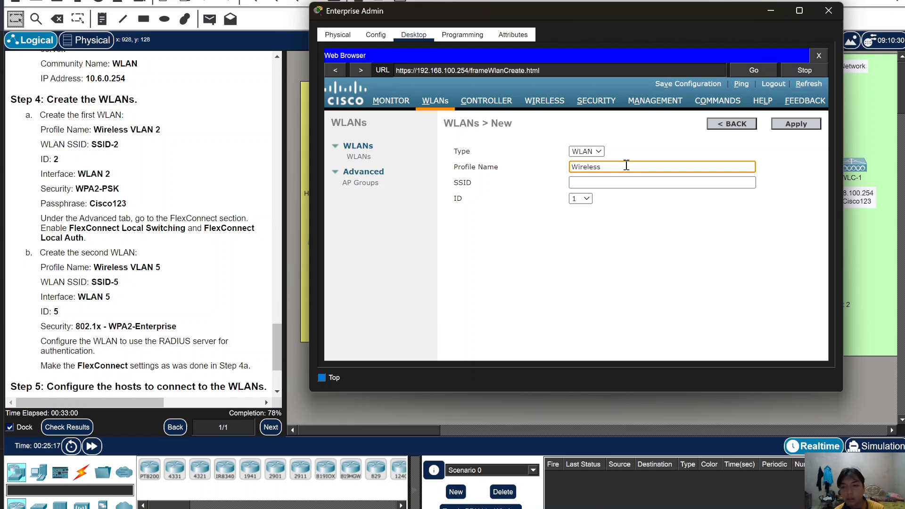
{"action": "type", "text": " VLAN 5"}
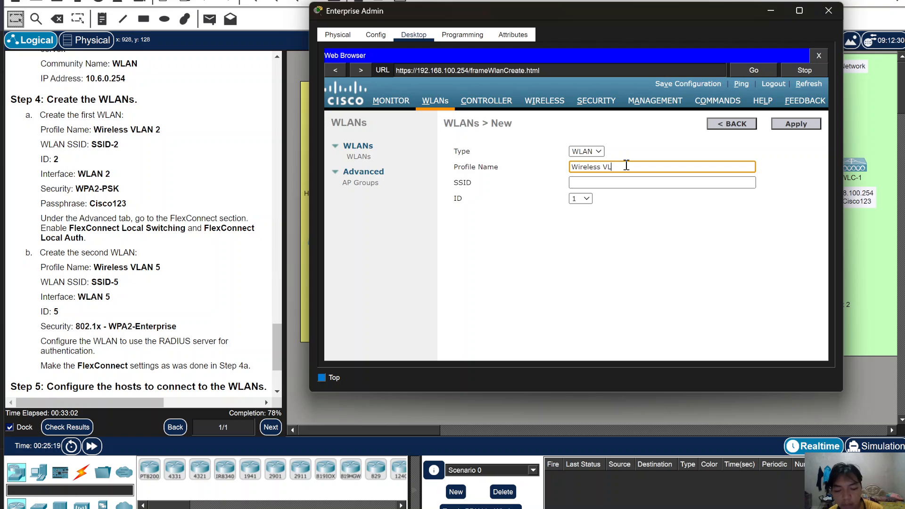
{"action": "left_click", "coordinate": [658, 181]}
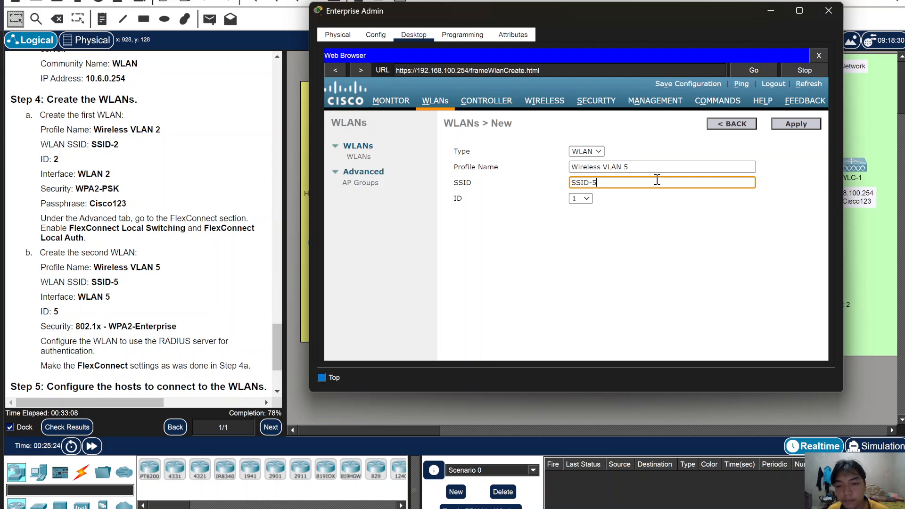
{"action": "left_click", "coordinate": [582, 198]}
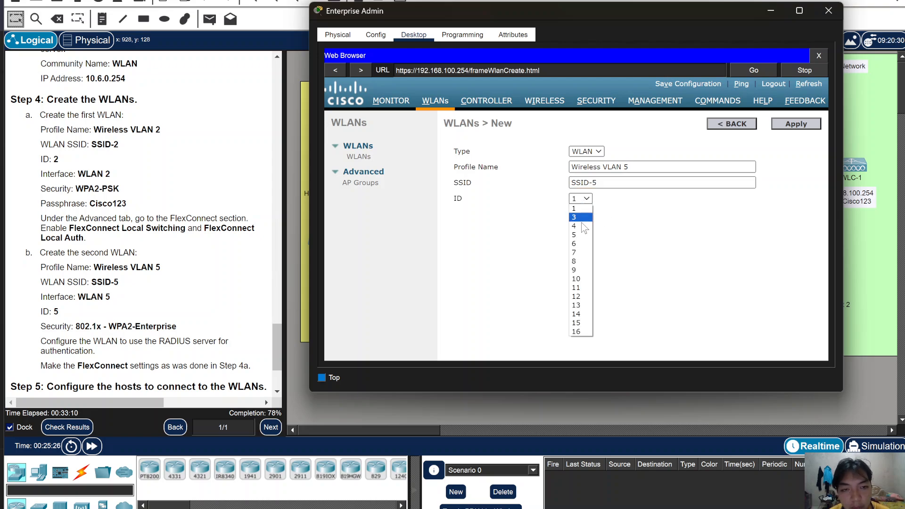
{"action": "left_click", "coordinate": [581, 235]}
{"action": "left_click", "coordinate": [789, 128]}
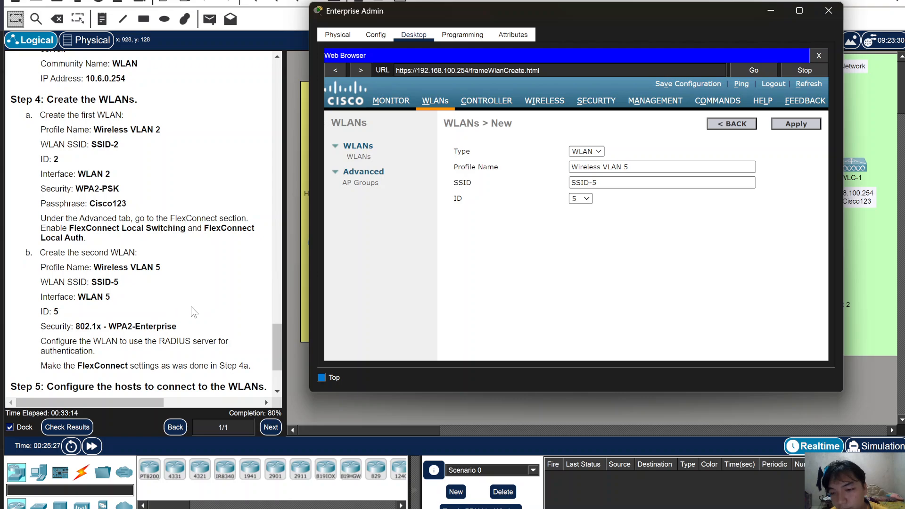
{"action": "scroll", "coordinate": [184, 313], "scroll_direction": "down", "scroll_amount": 3}
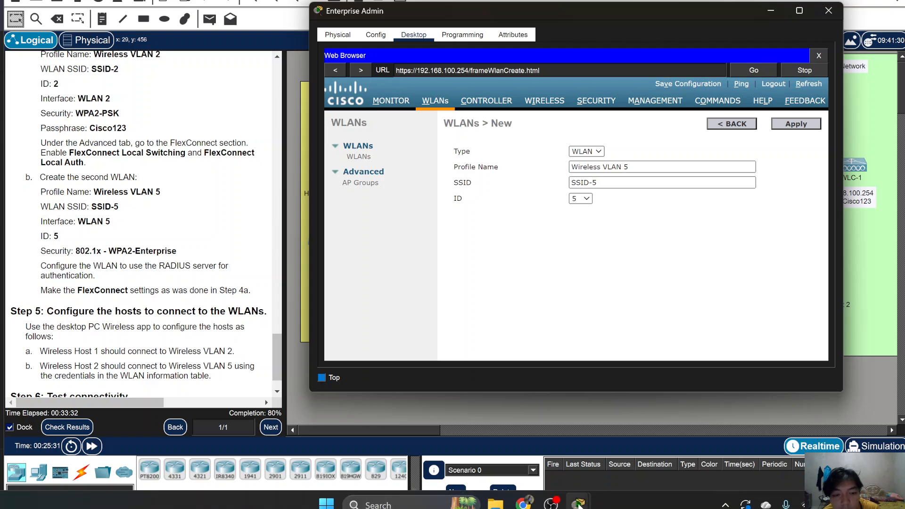
- Switch to OBS and back, minimize Enterprise Admin to show the topology, and fast-forward time
{"action": "left_click", "coordinate": [551, 504]}
{"action": "left_click", "coordinate": [551, 504]}
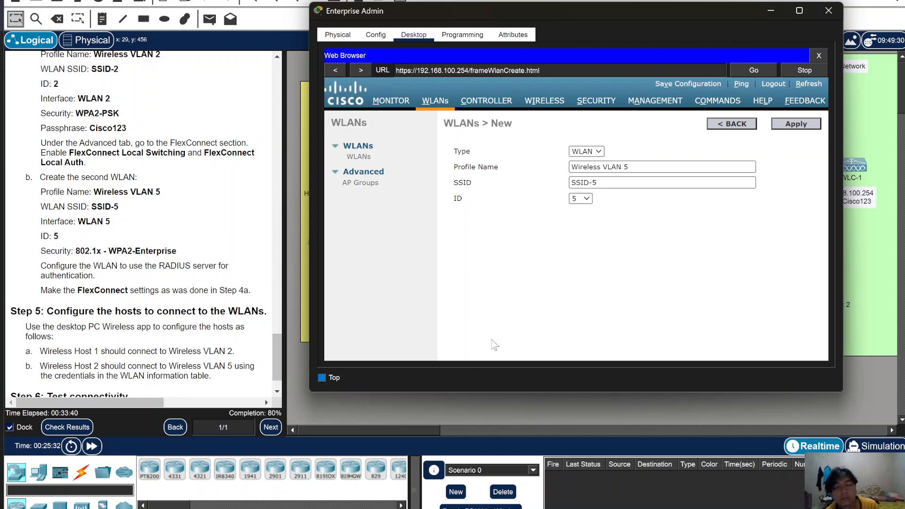
{"action": "left_click", "coordinate": [771, 11]}
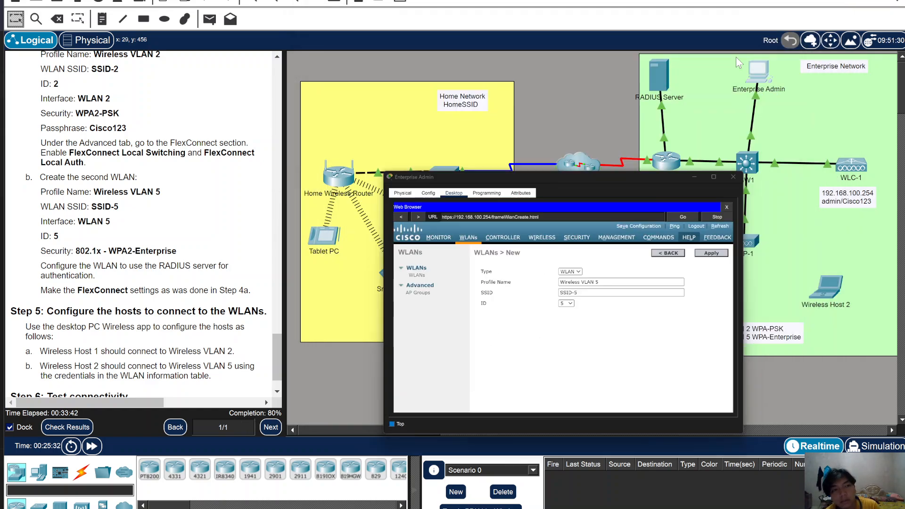
{"action": "left_click", "coordinate": [92, 446]}
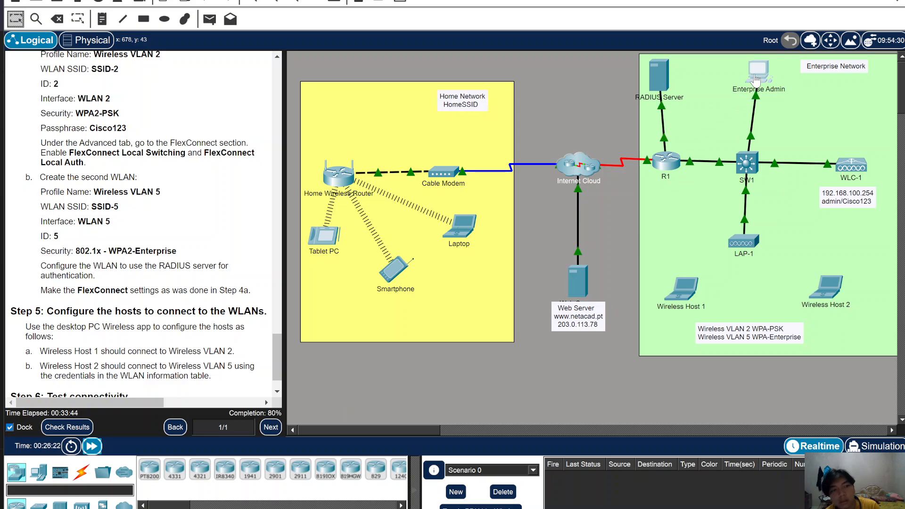
- Reopen Enterprise Admin, enable Wireless VLAN 5 and assign it to interface WLAN 5
{"action": "left_click", "coordinate": [756, 77]}
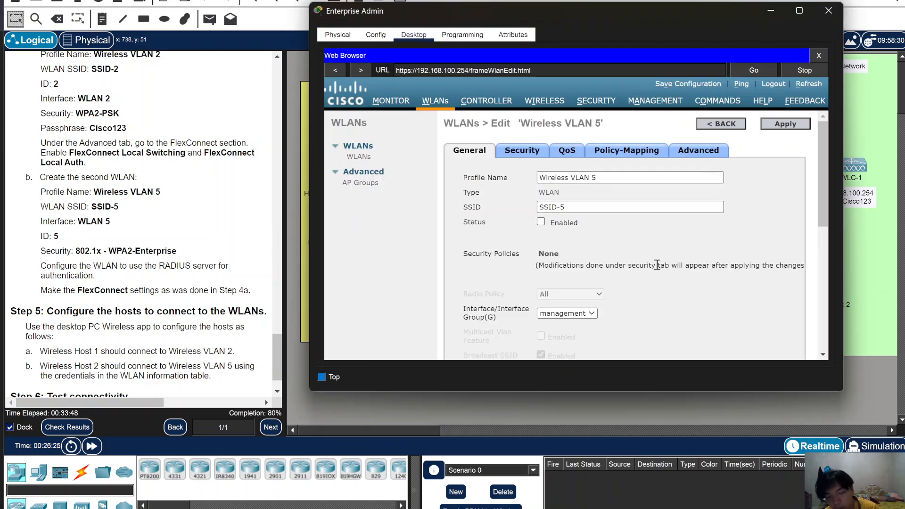
{"action": "left_click", "coordinate": [540, 222]}
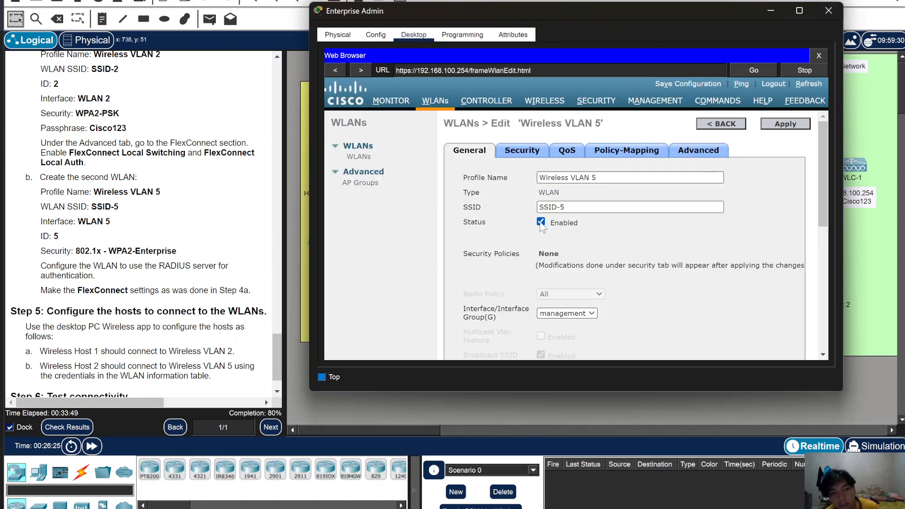
{"action": "left_click", "coordinate": [573, 315]}
{"action": "left_click", "coordinate": [575, 336]}
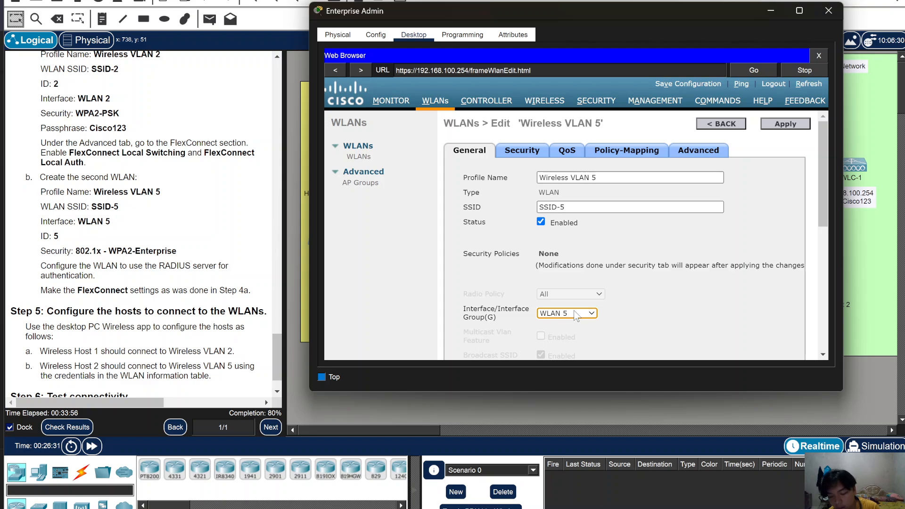
{"action": "double_click", "coordinate": [530, 151]}
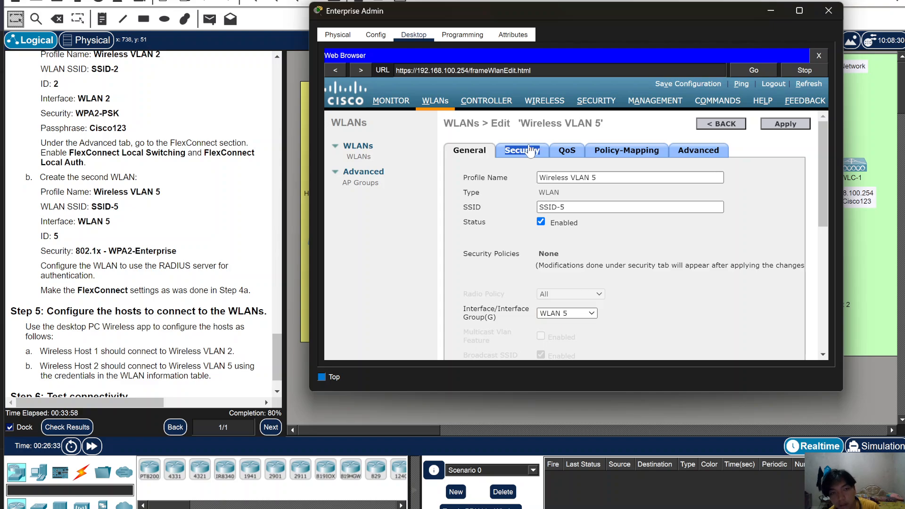
- Set Wireless VLAN 5's Layer 2 security to WPA+WPA2 with WPA2 policy and 802.1X
{"action": "left_click", "coordinate": [584, 201]}
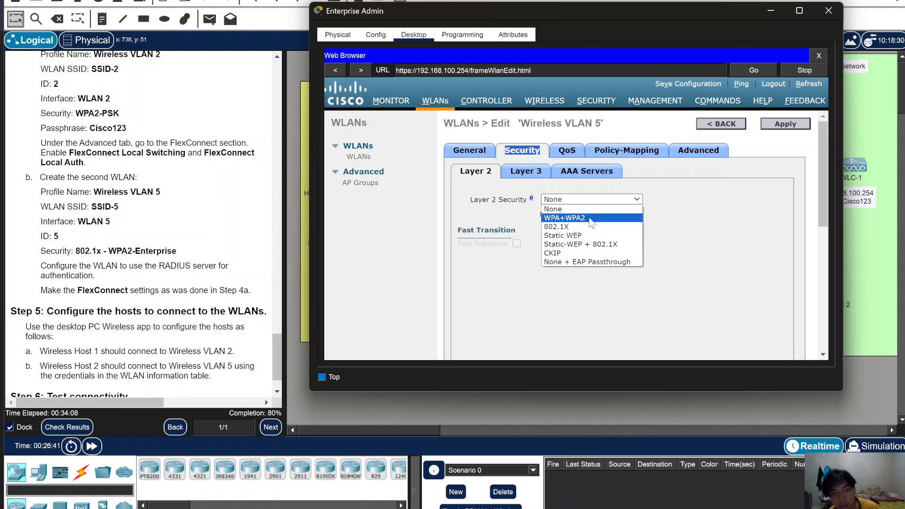
{"action": "left_click", "coordinate": [590, 218]}
{"action": "left_click", "coordinate": [573, 293]}
{"action": "scroll", "coordinate": [576, 299], "scroll_direction": "down", "scroll_amount": 2}
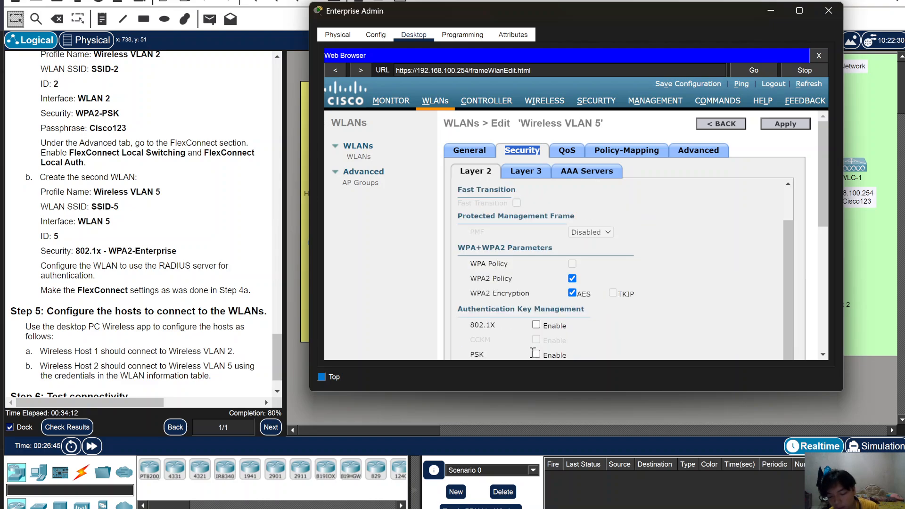
{"action": "scroll", "coordinate": [547, 291], "scroll_direction": "down", "scroll_amount": 2}
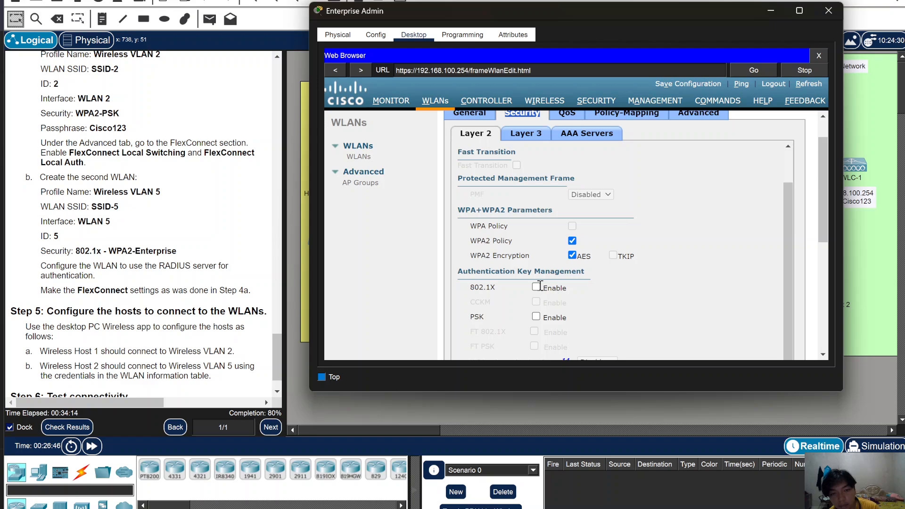
{"action": "left_click", "coordinate": [536, 287]}
- Select RADIUS server 10.6.0.254 under AAA Servers and apply the security settings
{"action": "left_click", "coordinate": [593, 137]}
{"action": "left_click", "coordinate": [567, 211]}
{"action": "left_click", "coordinate": [568, 228]}
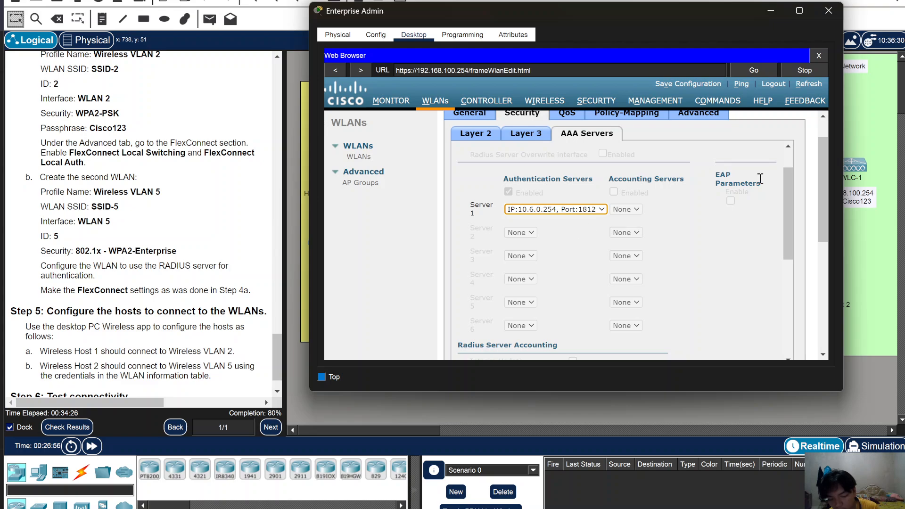
{"action": "scroll", "coordinate": [785, 121], "scroll_direction": "up", "scroll_amount": 3}
{"action": "left_click", "coordinate": [785, 125]}
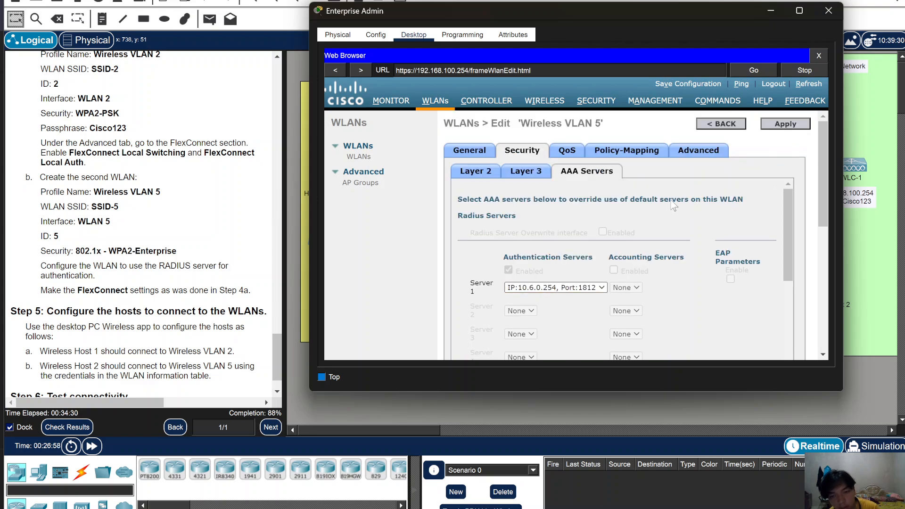
{"action": "left_click", "coordinate": [700, 154]}
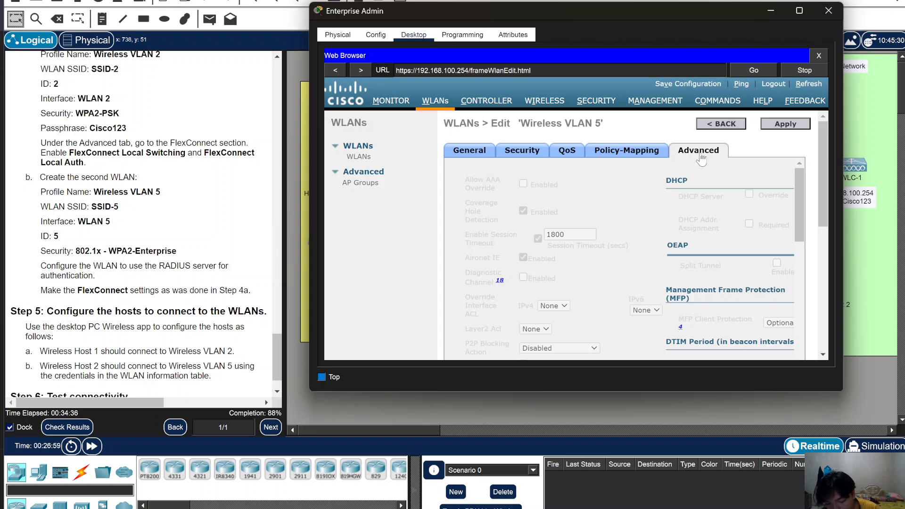
- Enable FlexConnect Local Switching and Local Auth for Wireless VLAN 5 and apply
{"action": "scroll", "coordinate": [545, 265], "scroll_direction": "down", "scroll_amount": 10}
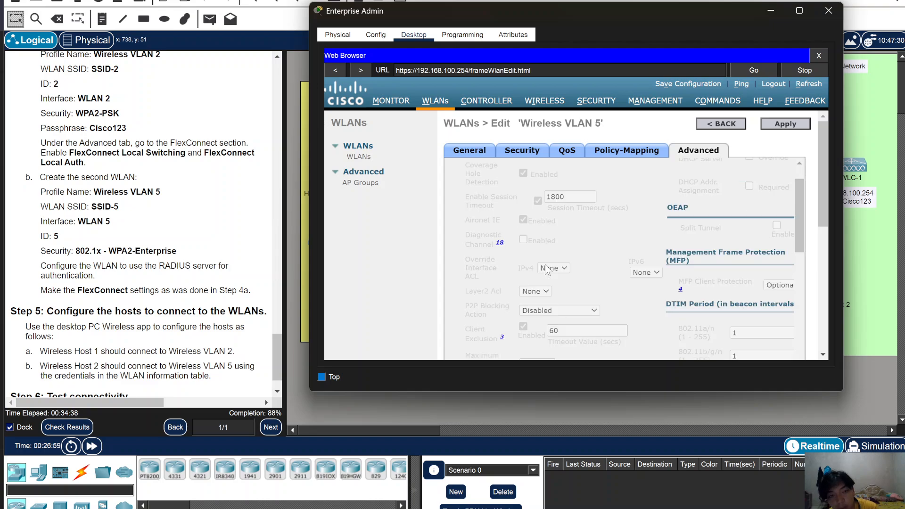
{"action": "left_click", "coordinate": [563, 179]}
{"action": "left_click", "coordinate": [563, 202]}
{"action": "left_click", "coordinate": [791, 127]}
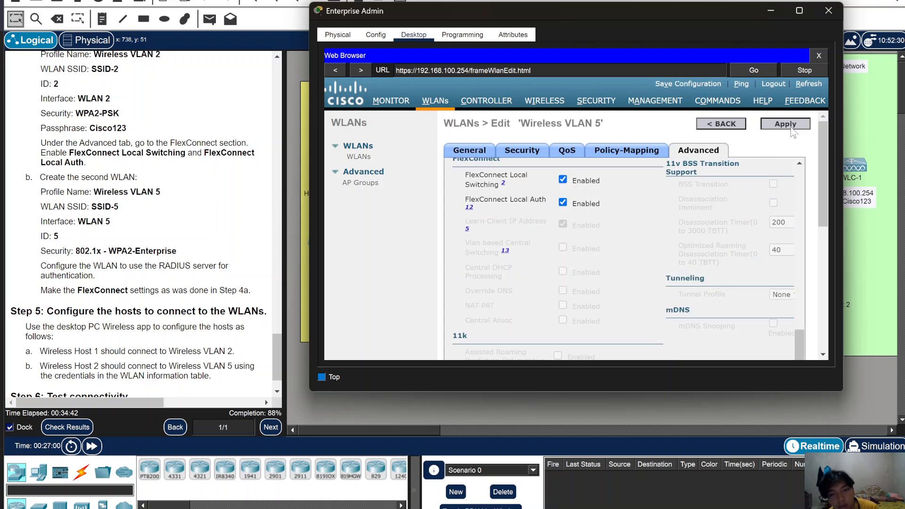
- Bring the topology forward, then return to Enterprise Admin's list of WLANs
{"action": "left_click", "coordinate": [101, 446]}
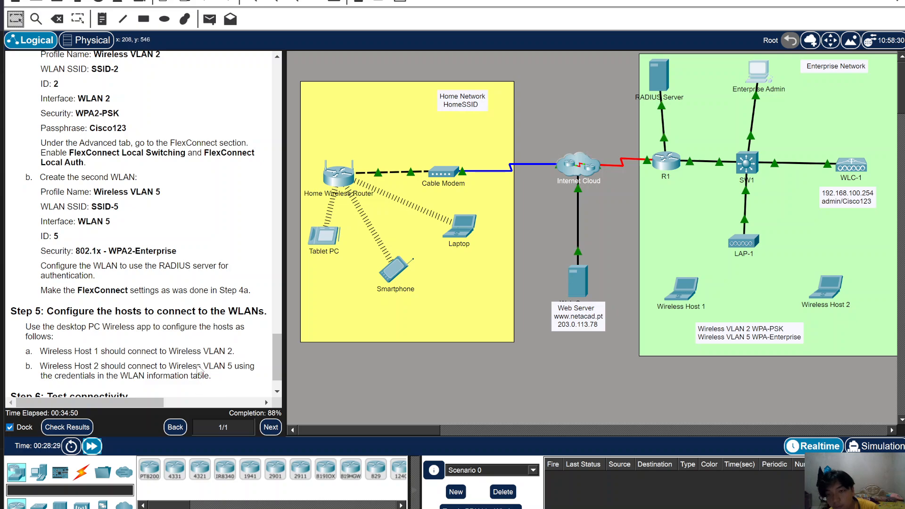
{"action": "left_click", "coordinate": [758, 71]}
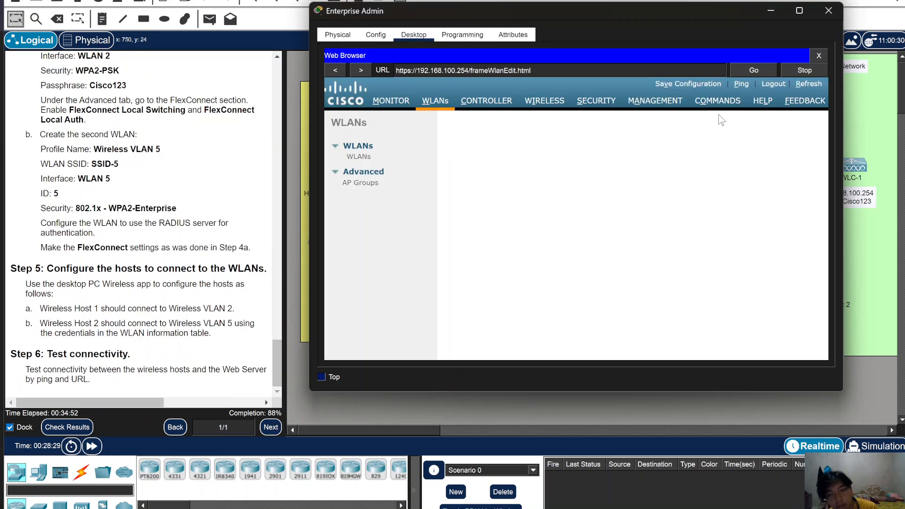
{"action": "left_click", "coordinate": [359, 157]}
- Close Enterprise Admin and refresh the network list in Wireless Host 1's PC Wireless Connect tab
{"action": "left_click", "coordinate": [829, 11]}
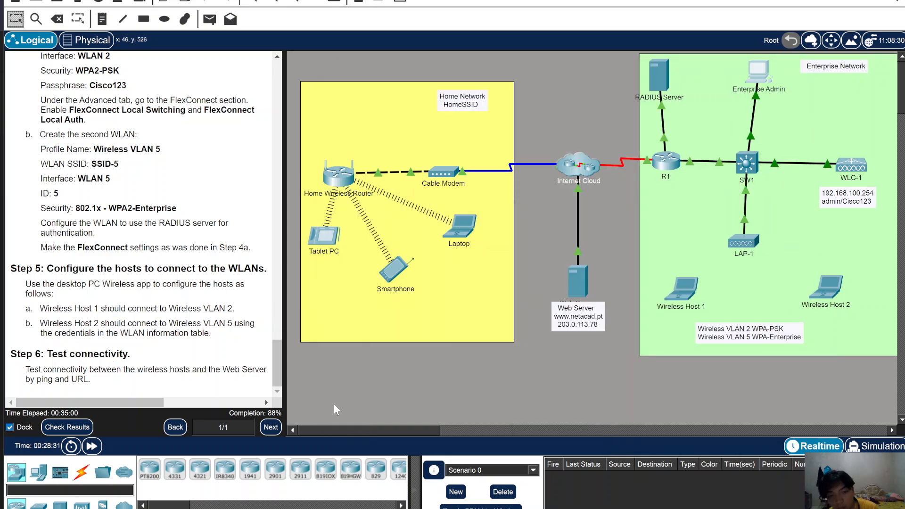
{"action": "left_click", "coordinate": [686, 294]}
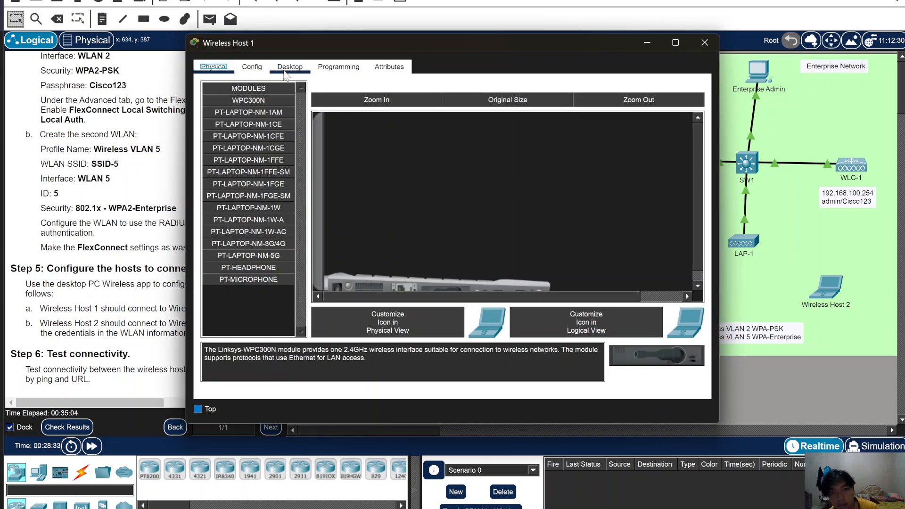
{"action": "left_click", "coordinate": [286, 71]}
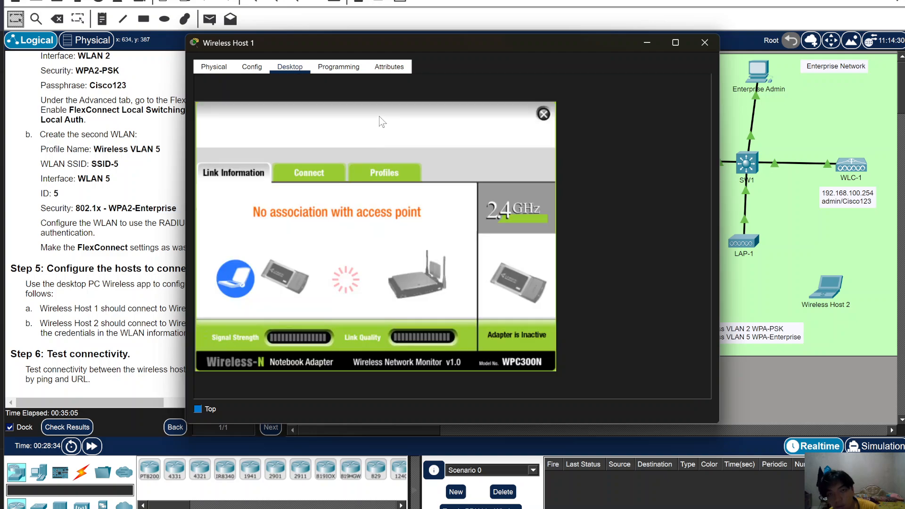
{"action": "left_click", "coordinate": [324, 171]}
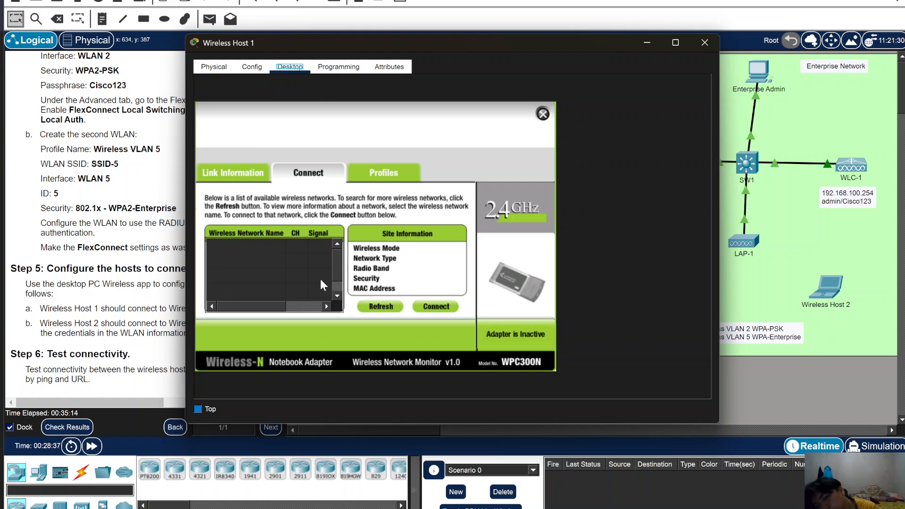
{"action": "left_click", "coordinate": [372, 306]}
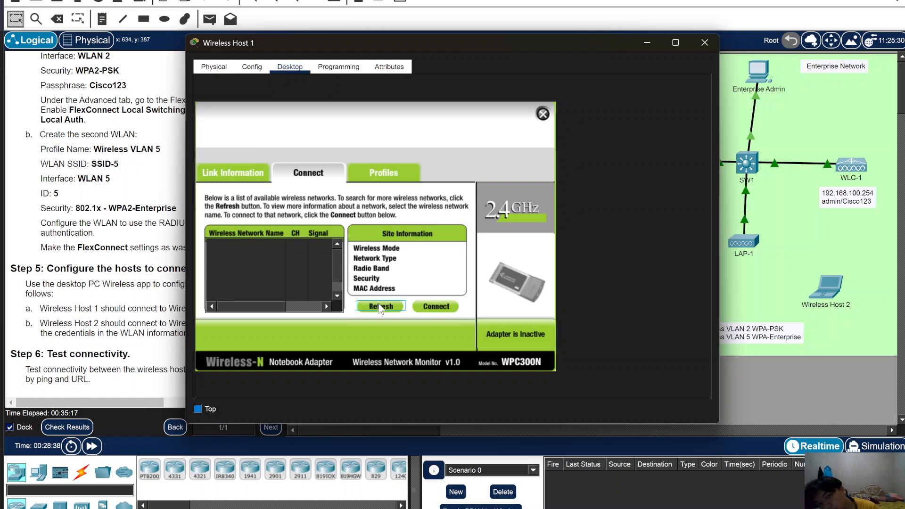
- Join SSID-2 with the WPA2 pre-shared key, then minimize the host window
{"action": "left_click", "coordinate": [304, 265]}
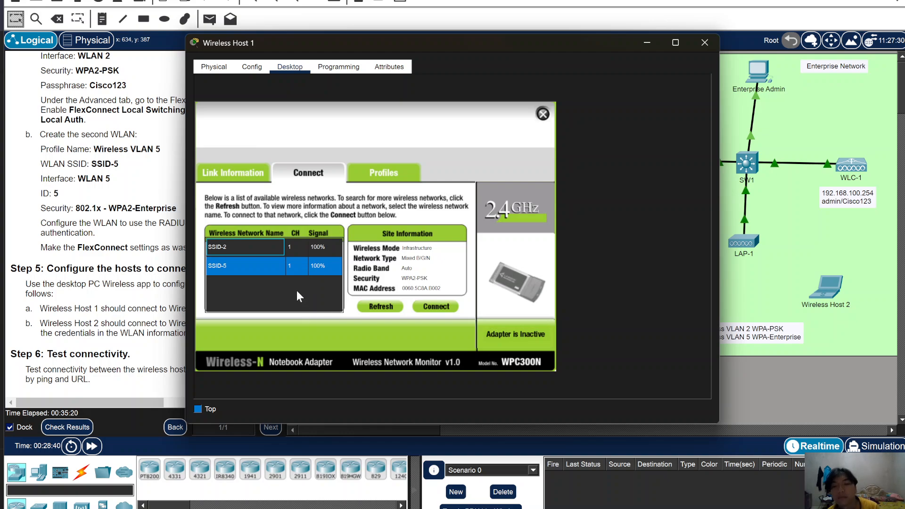
{"action": "left_click", "coordinate": [235, 246]}
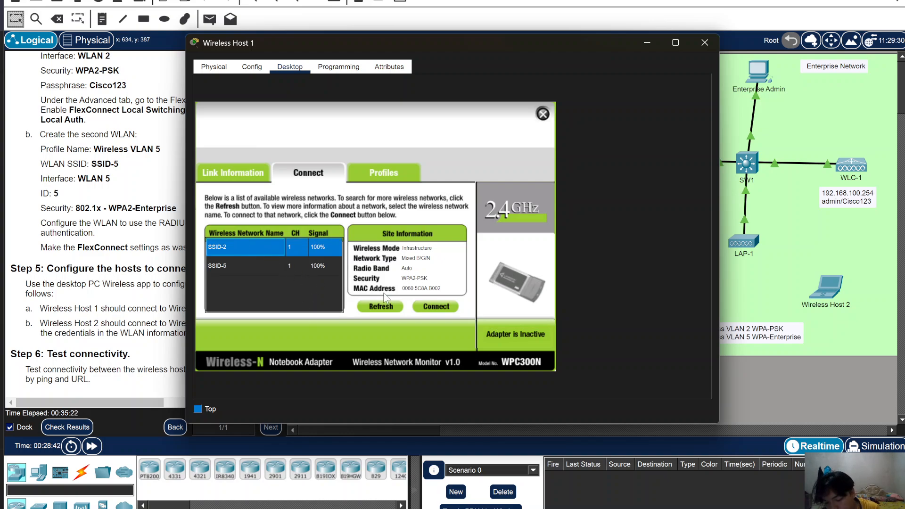
{"action": "left_click", "coordinate": [442, 308]}
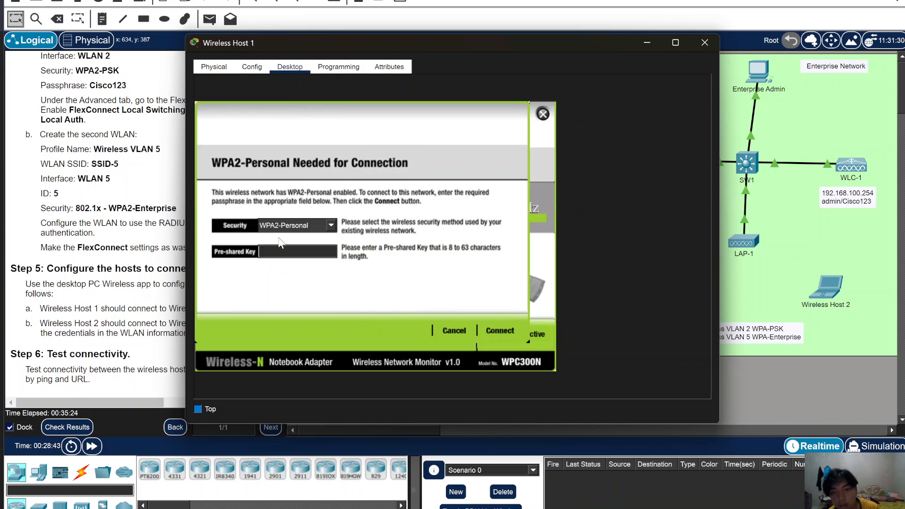
{"action": "type", "text": "C"}
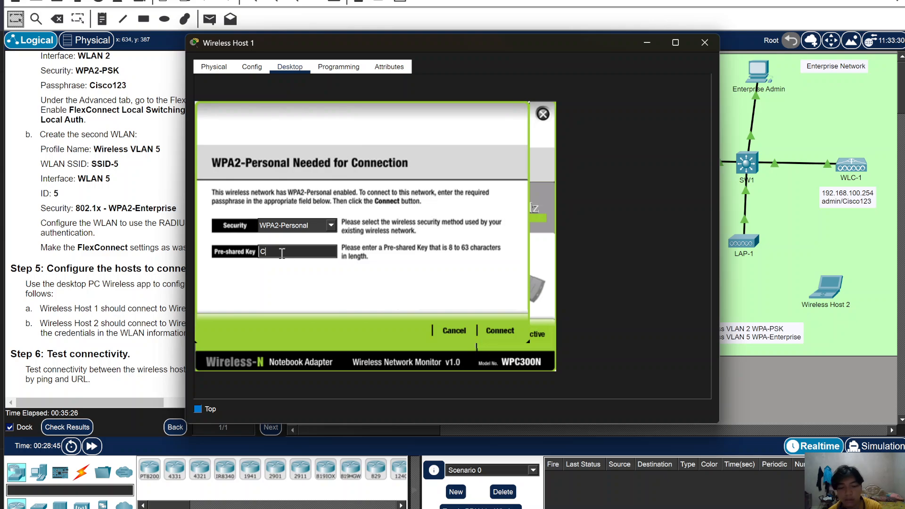
{"action": "type", "text": "isco123"}
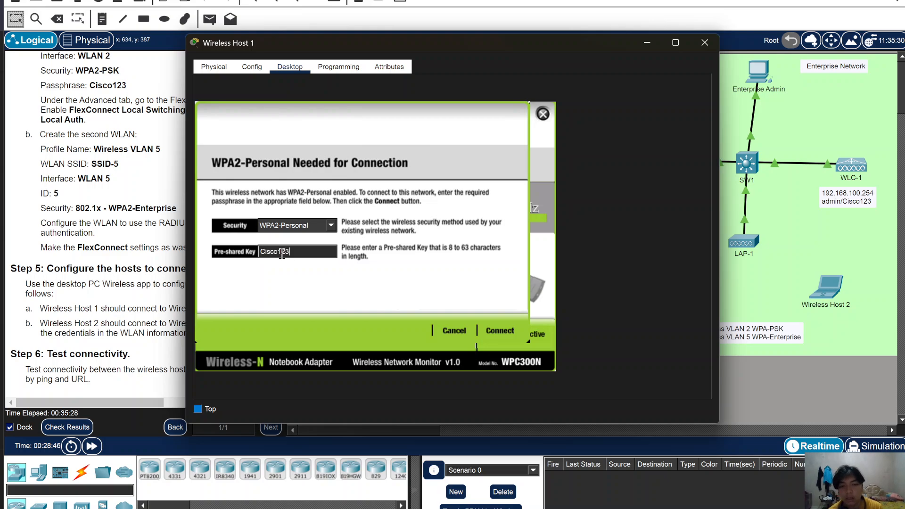
{"action": "left_click", "coordinate": [496, 330]}
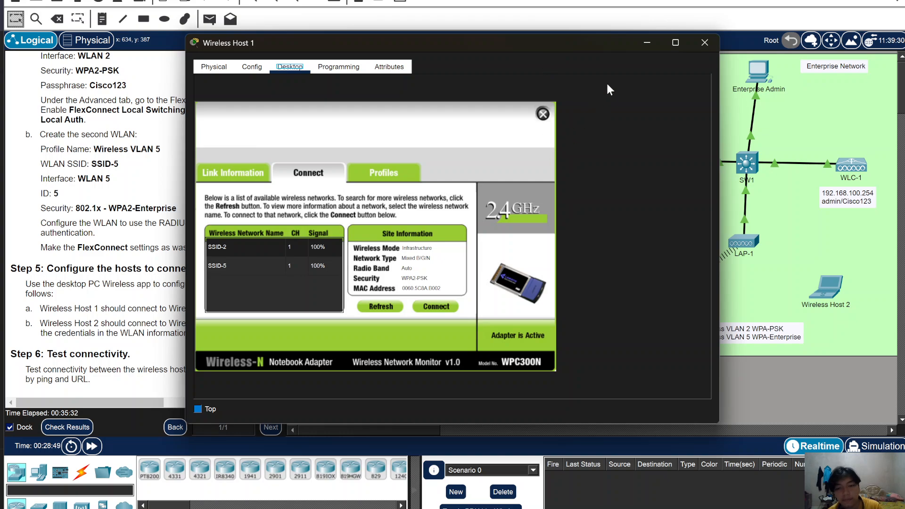
{"action": "left_click", "coordinate": [649, 43]}
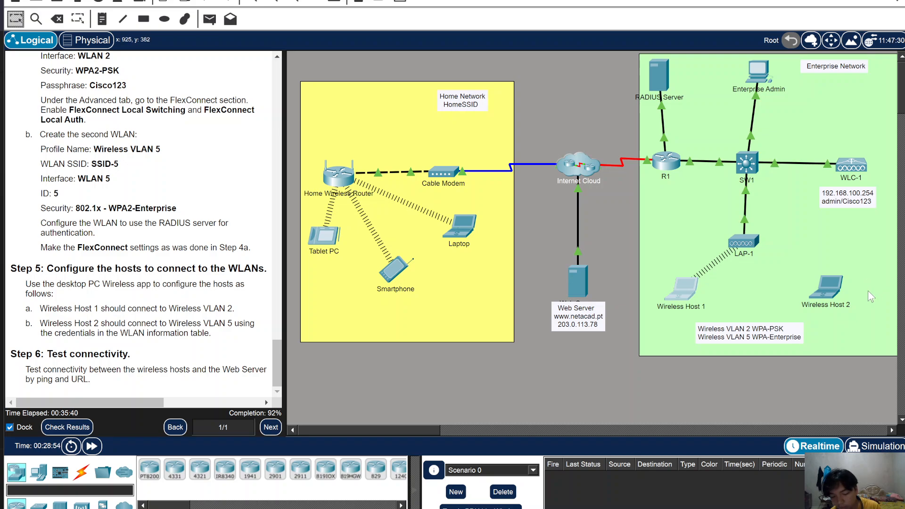
- Open Wireless Host 2's PC Wireless Profiles and edit the default profile
{"action": "left_click", "coordinate": [829, 290]}
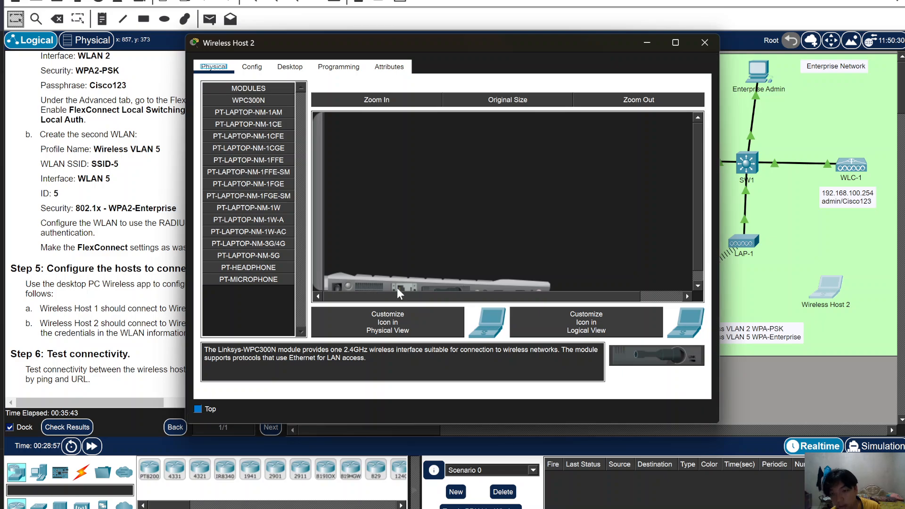
{"action": "left_click_drag", "start_coordinate": [475, 44], "coordinate": [599, 28]}
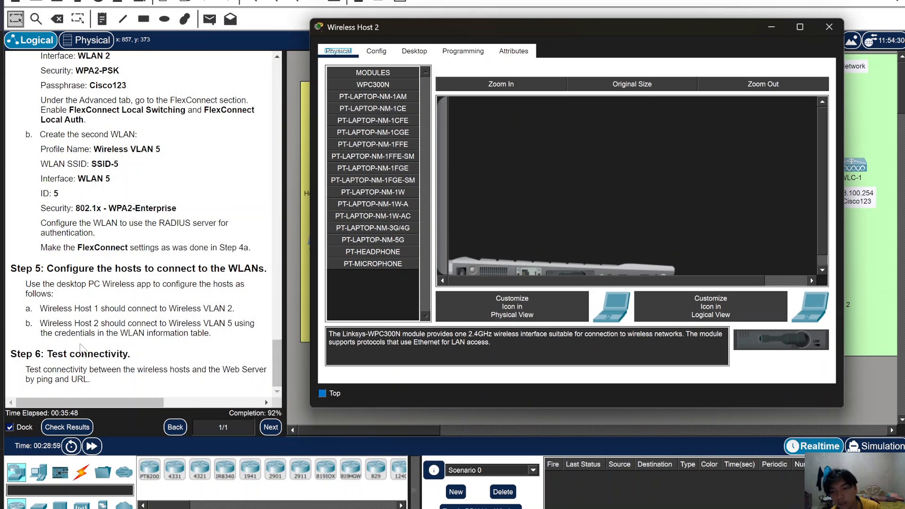
{"action": "left_click", "coordinate": [415, 51]}
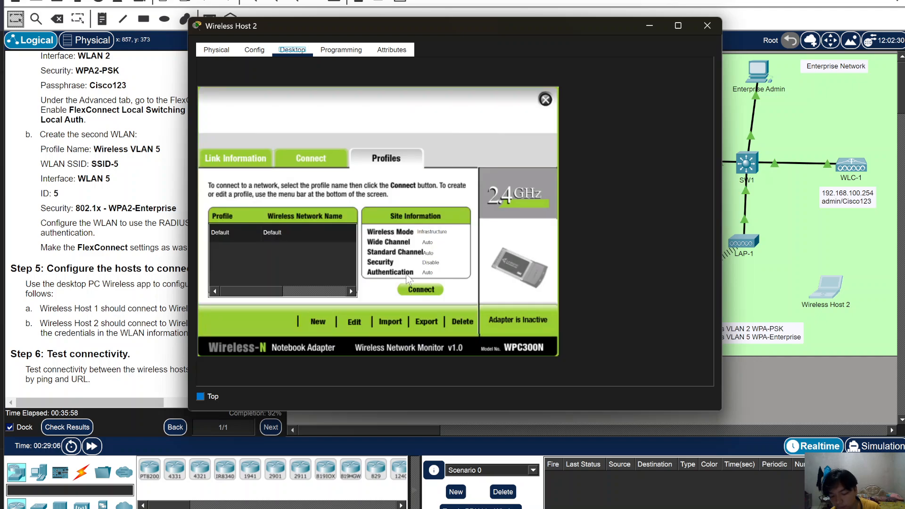
{"action": "left_click", "coordinate": [349, 317]}
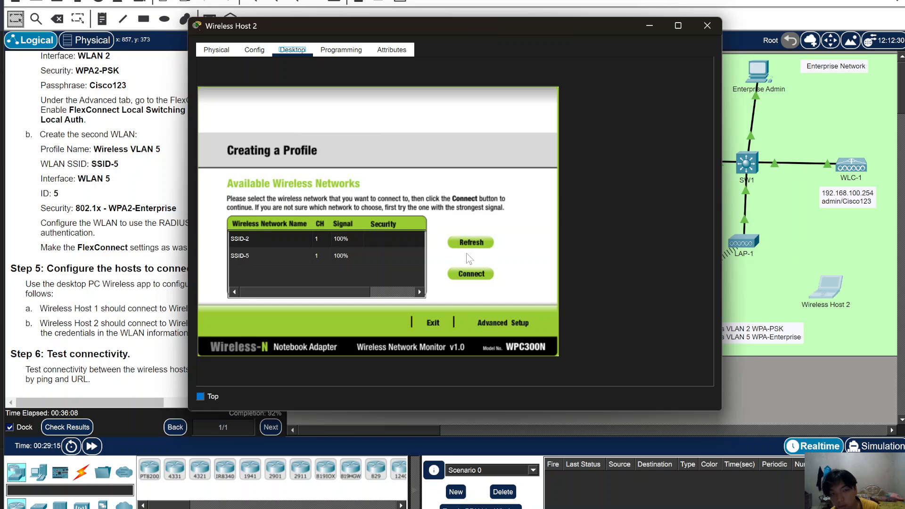
- Select SSID-5, choose Advanced Setup, and advance through wireless mode and network settings
{"action": "left_click", "coordinate": [306, 259]}
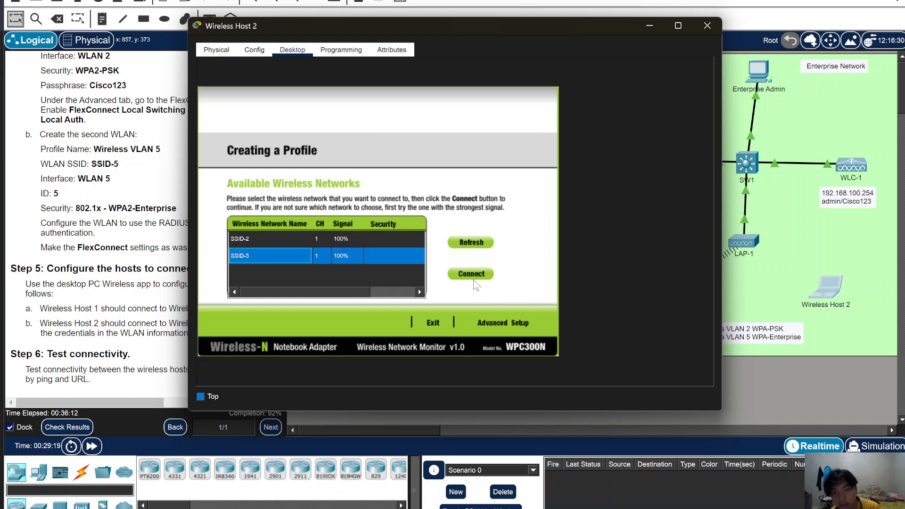
{"action": "left_click", "coordinate": [525, 322]}
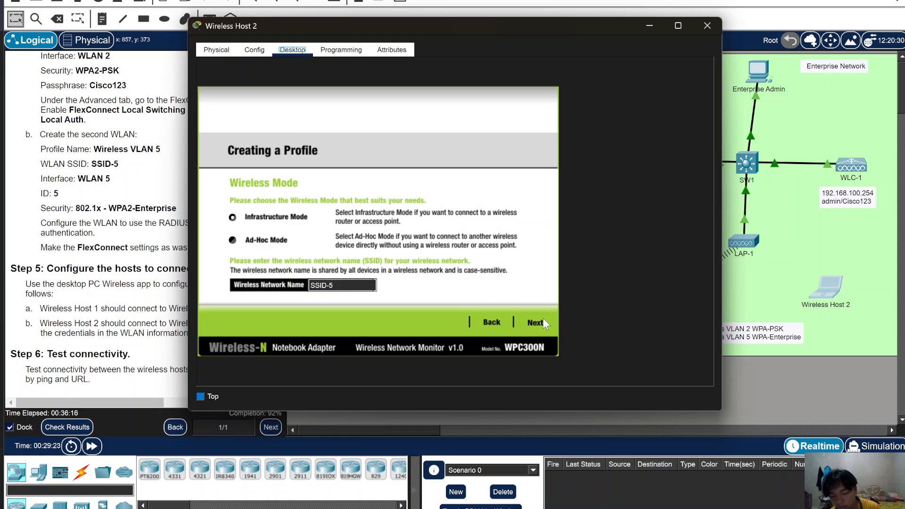
{"action": "left_click", "coordinate": [528, 322]}
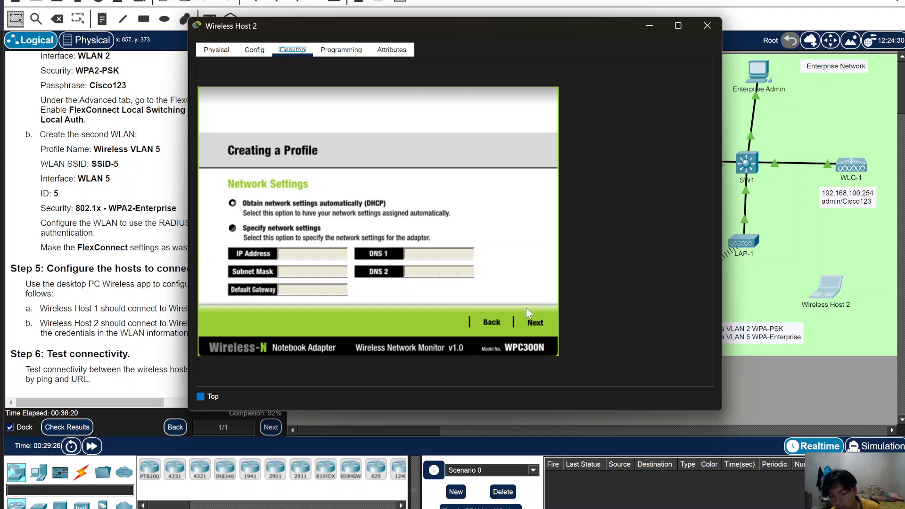
{"action": "left_click", "coordinate": [500, 323]}
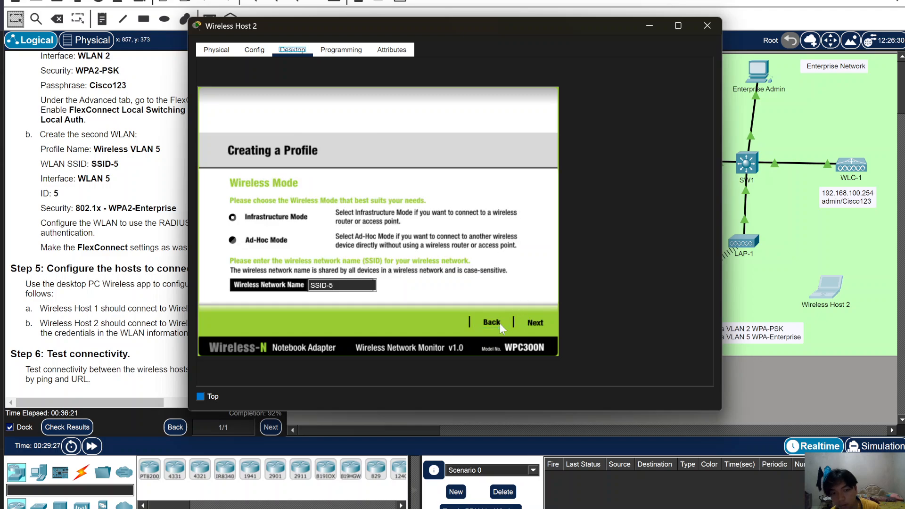
{"action": "left_click", "coordinate": [529, 322]}
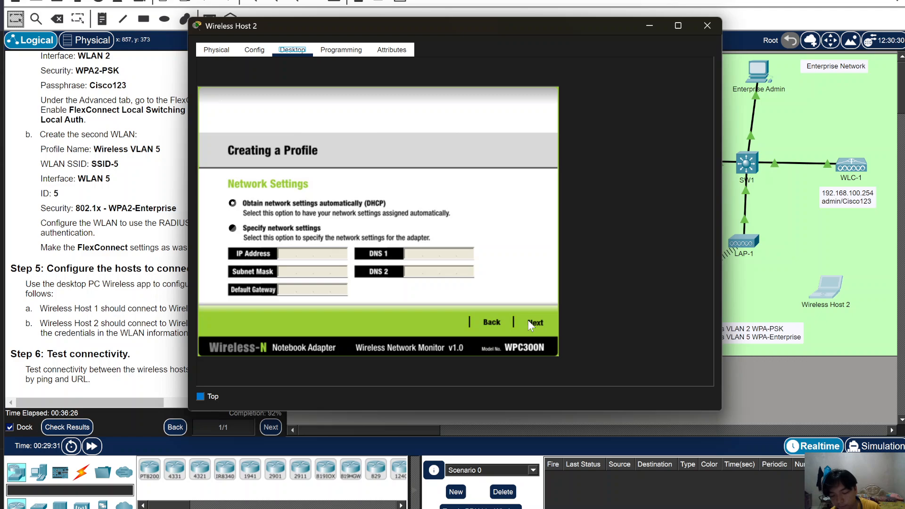
{"action": "left_click", "coordinate": [535, 322]}
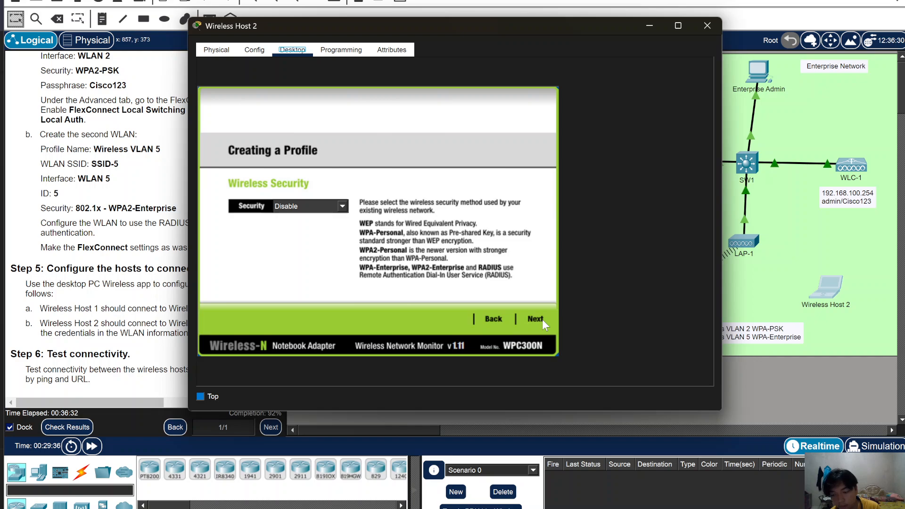
- Choose WPA2-Enterprise security for the SSID-5 profile
{"action": "left_click", "coordinate": [336, 207]}
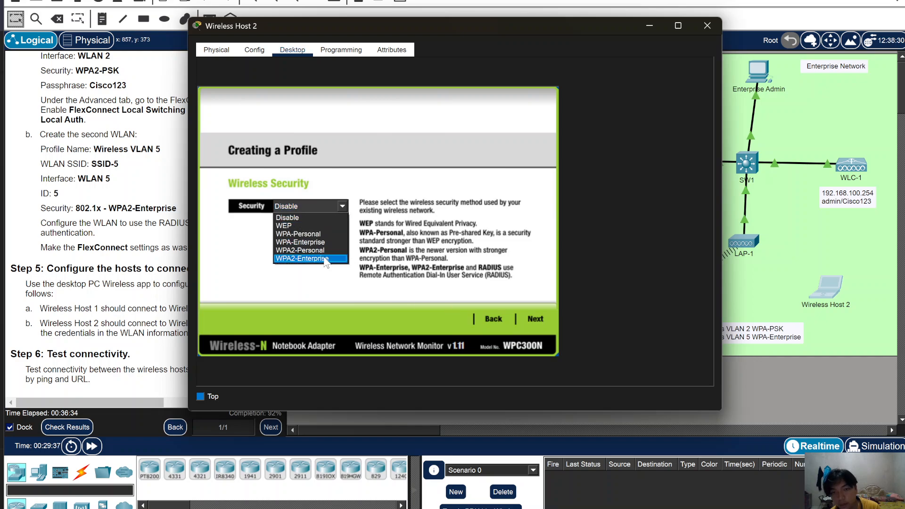
{"action": "left_click", "coordinate": [303, 258]}
{"action": "left_click", "coordinate": [533, 318]}
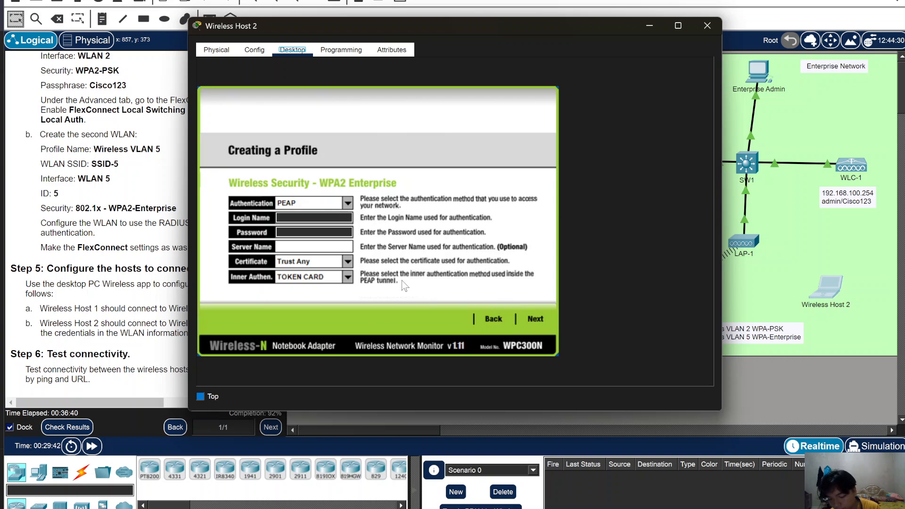
- Enter the lab's login name and password, save the profile, and connect to the network
{"action": "left_click", "coordinate": [310, 219]}
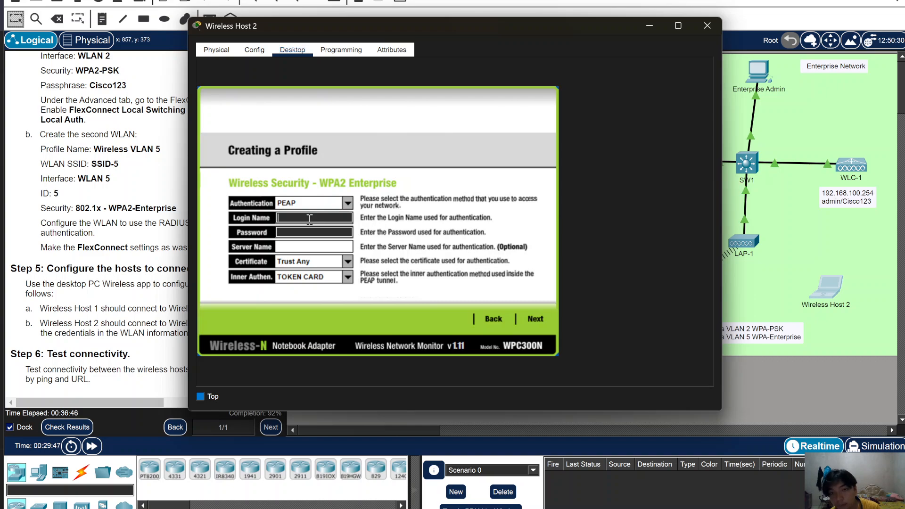
{"action": "type", "text": "u"}
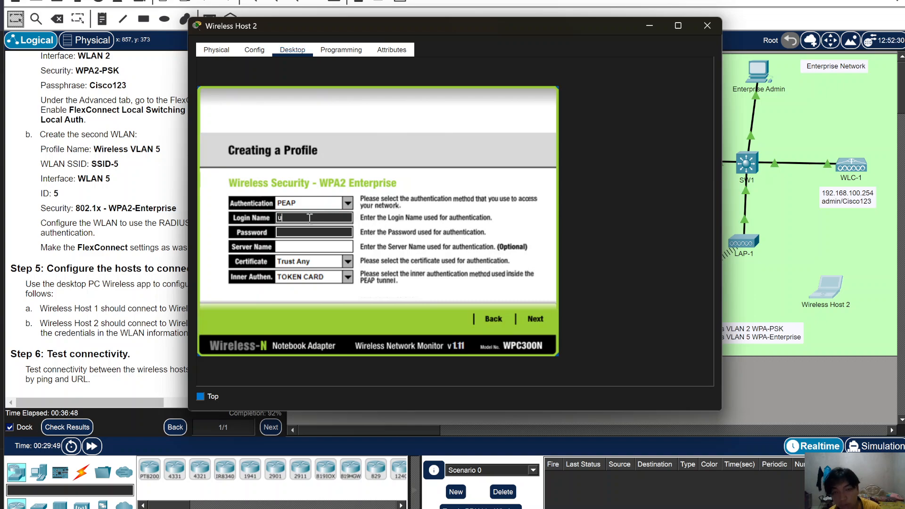
{"action": "type", "text": "serWLAN5"}
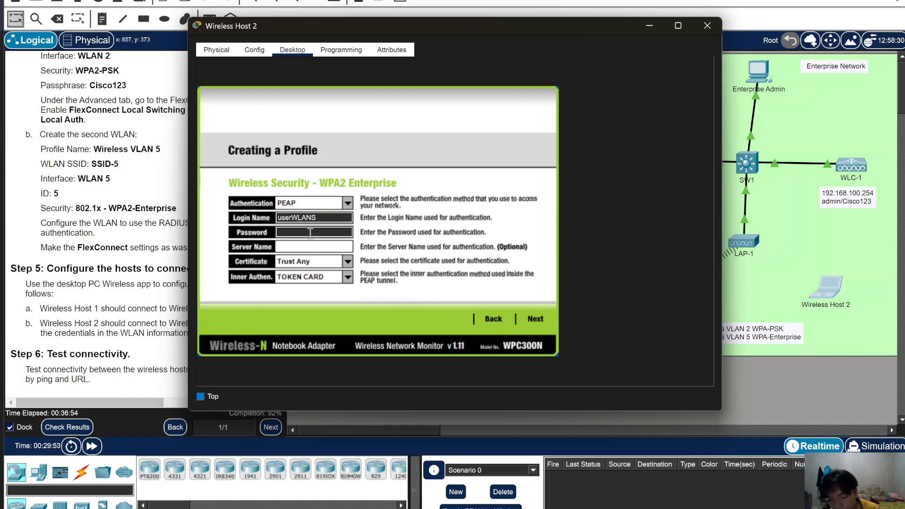
{"action": "left_click", "coordinate": [311, 234]}
{"action": "type", "text": "useco123"}
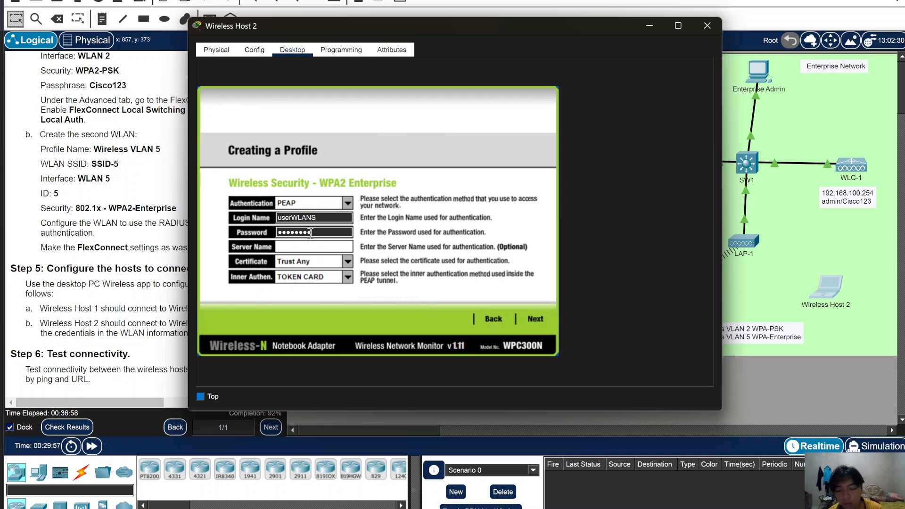
{"action": "left_click", "coordinate": [535, 319]}
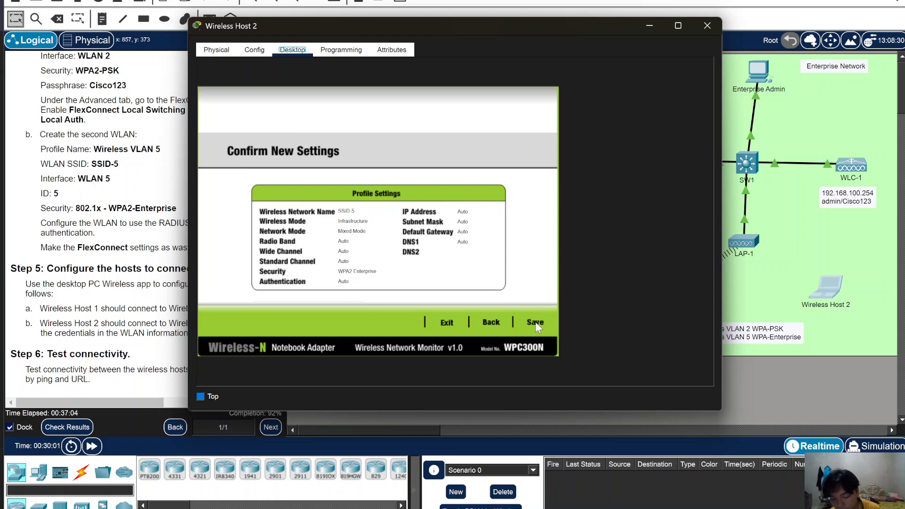
{"action": "left_click", "coordinate": [545, 326]}
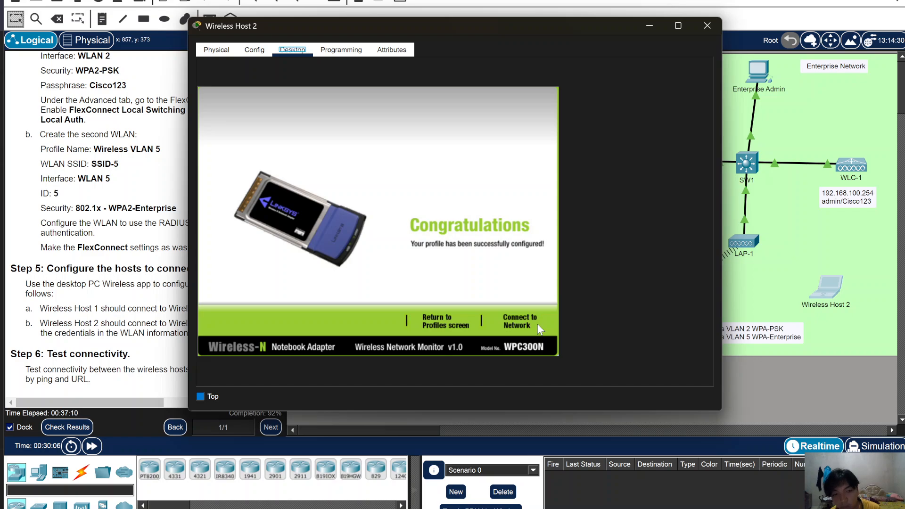
{"action": "left_click", "coordinate": [533, 319]}
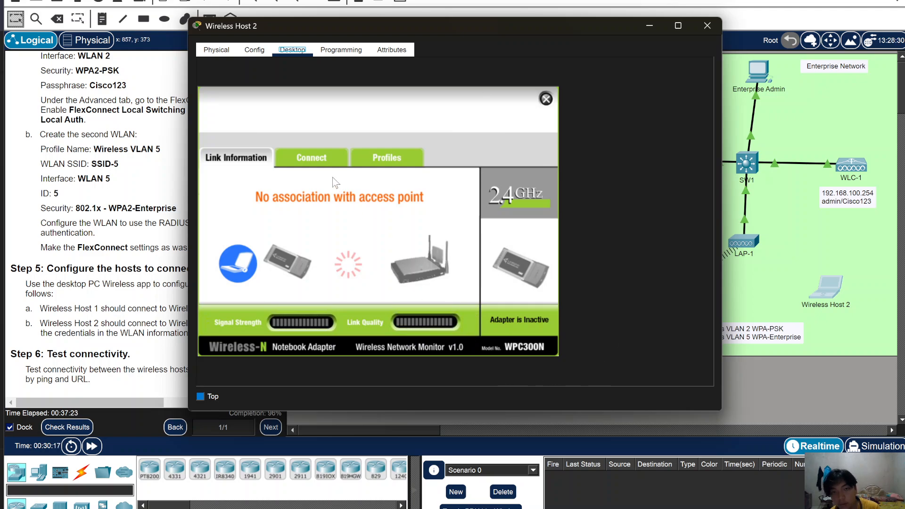
- Refresh the wireless network list and try connecting Wireless Host 2 to SSID-5, dismissing the profile reminder
{"action": "left_click", "coordinate": [316, 162]}
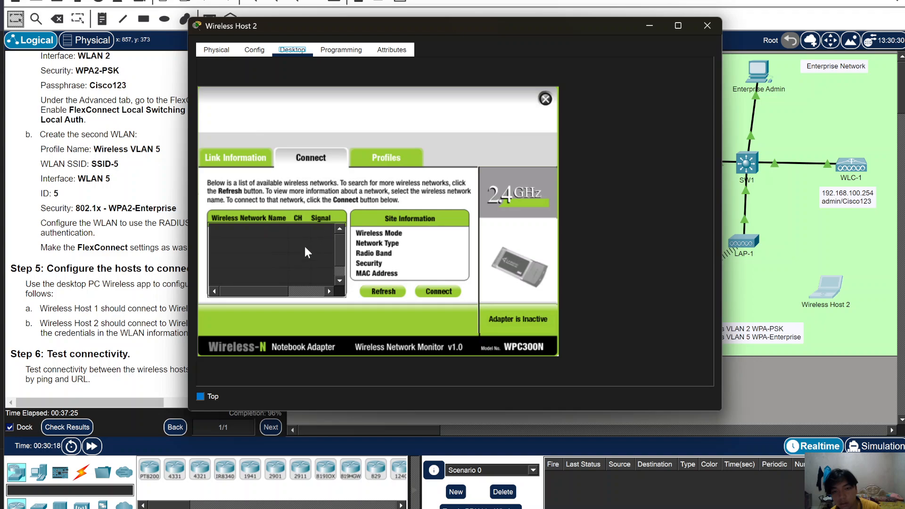
{"action": "left_click", "coordinate": [383, 296]}
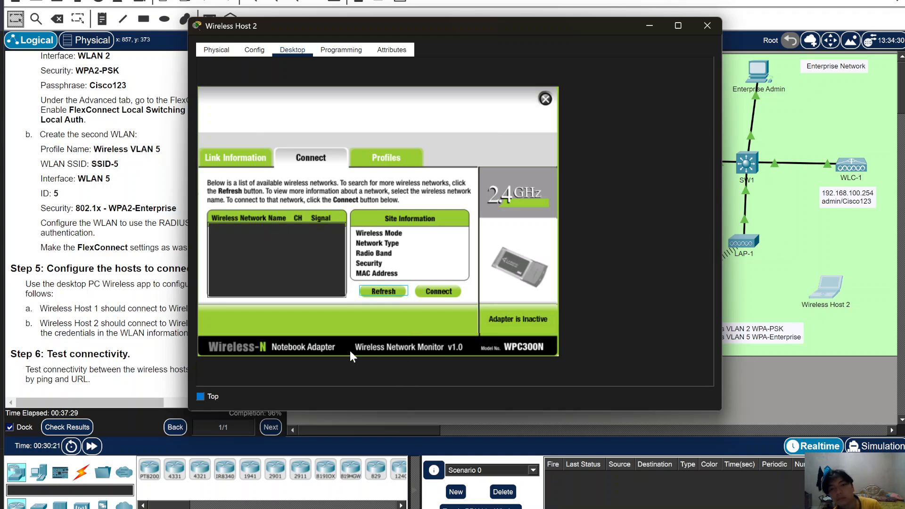
{"action": "left_click", "coordinate": [273, 252]}
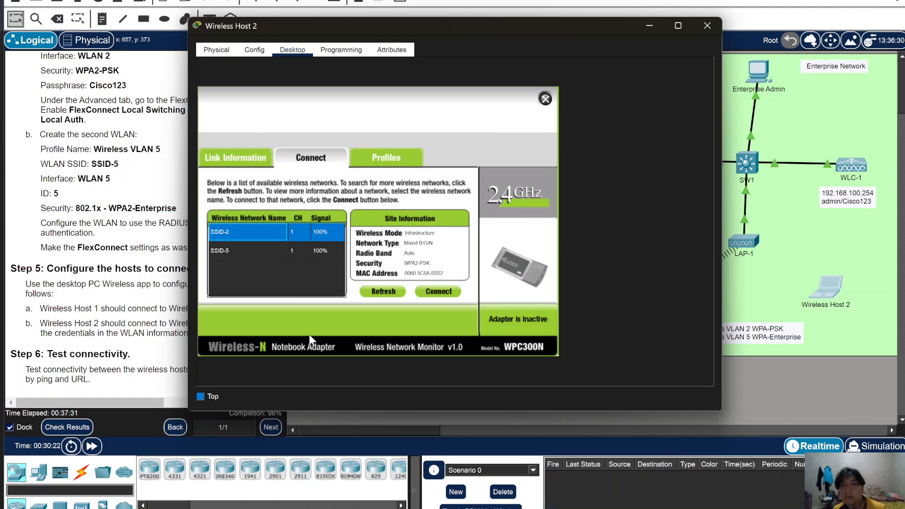
{"action": "left_click", "coordinate": [268, 251]}
{"action": "left_click", "coordinate": [439, 292]}
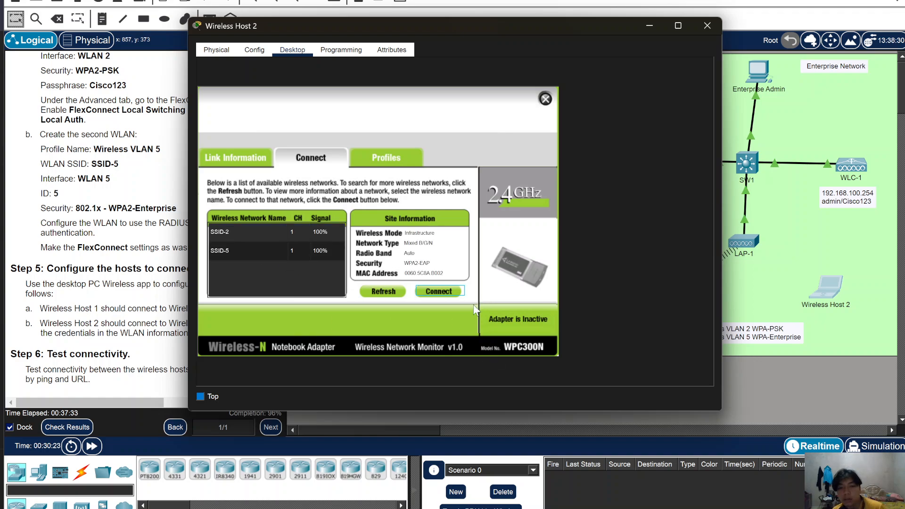
{"action": "left_click", "coordinate": [442, 292]}
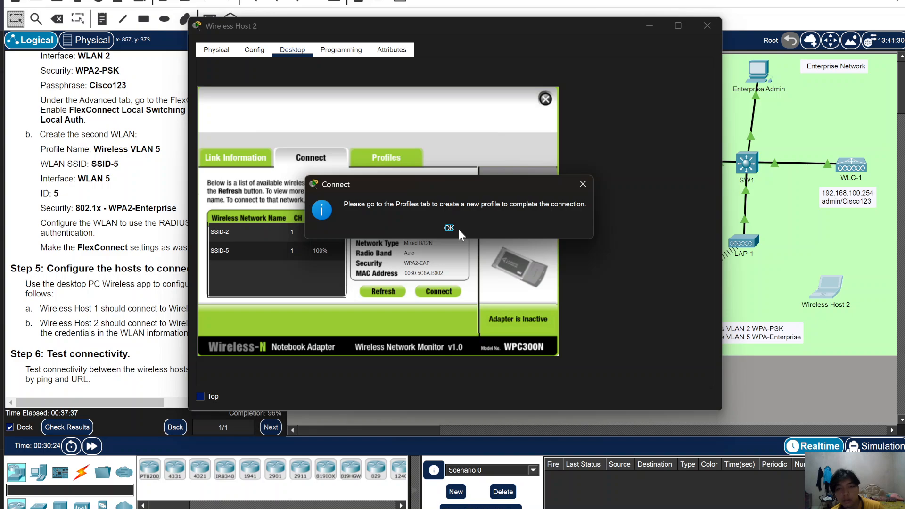
{"action": "left_click", "coordinate": [581, 185]}
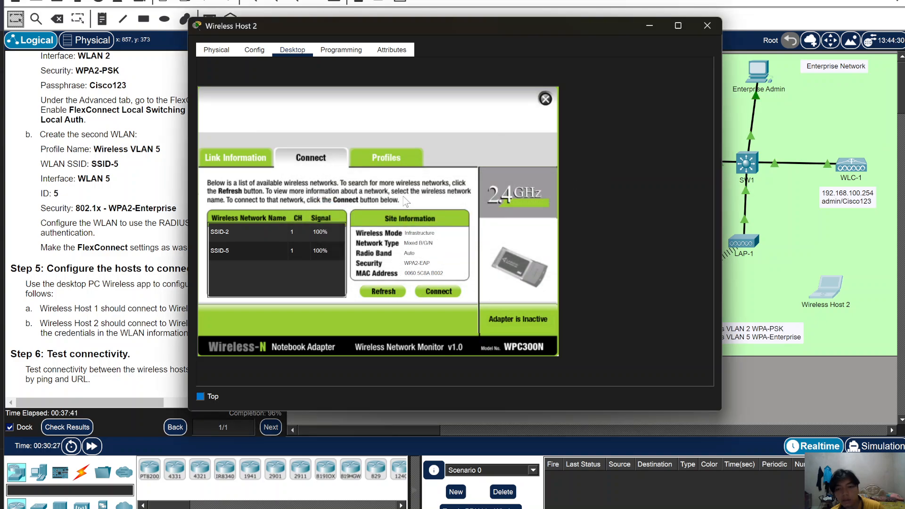
- Select the SSID-5 profile in the saved profiles, try connecting with it, then edit it
{"action": "left_click", "coordinate": [388, 162]}
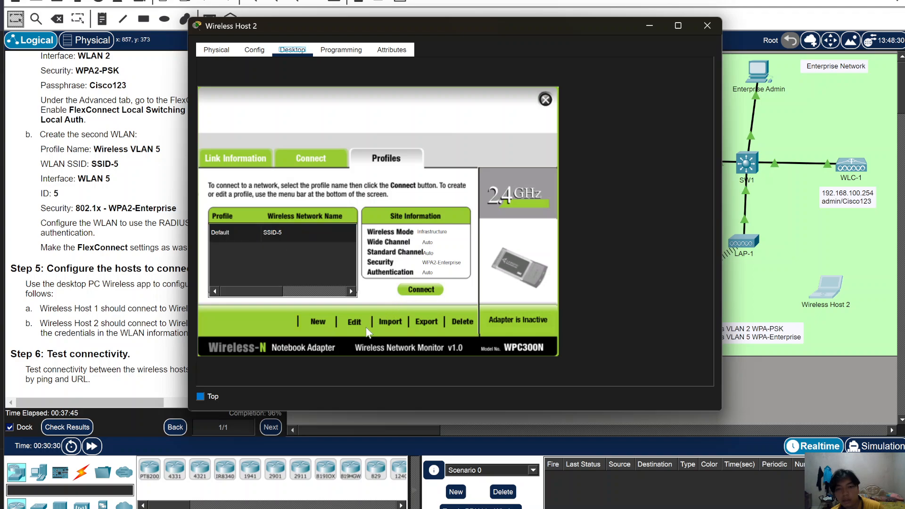
{"action": "left_click", "coordinate": [308, 238]}
{"action": "left_click", "coordinate": [421, 288]}
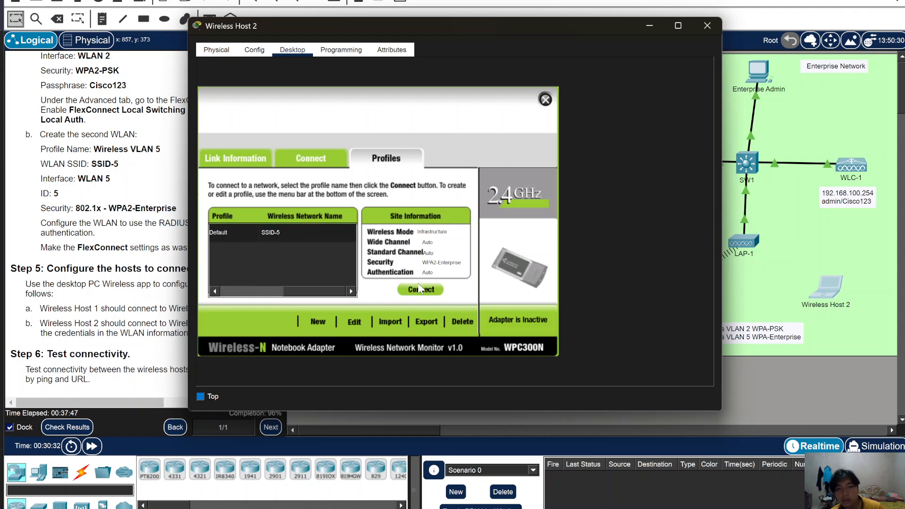
{"action": "left_click", "coordinate": [319, 240]}
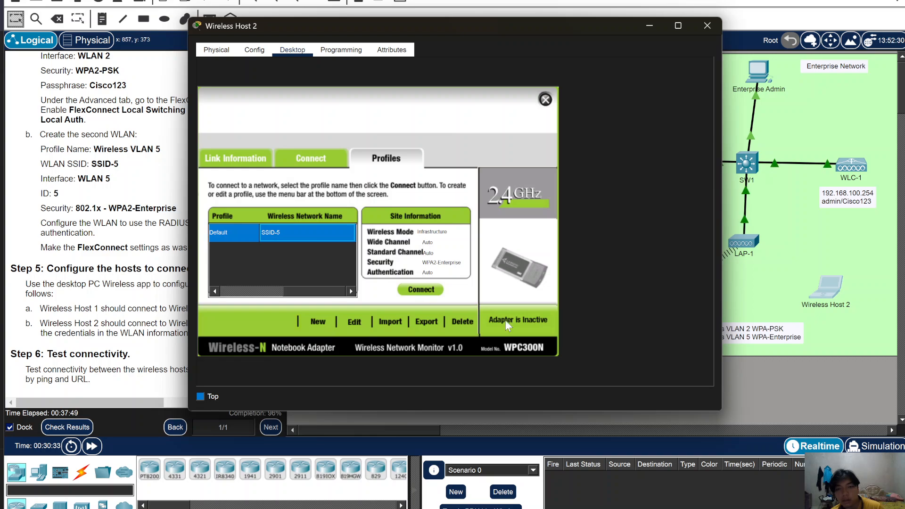
{"action": "left_click", "coordinate": [417, 288]}
{"action": "left_click", "coordinate": [244, 163]}
{"action": "left_click", "coordinate": [380, 155]}
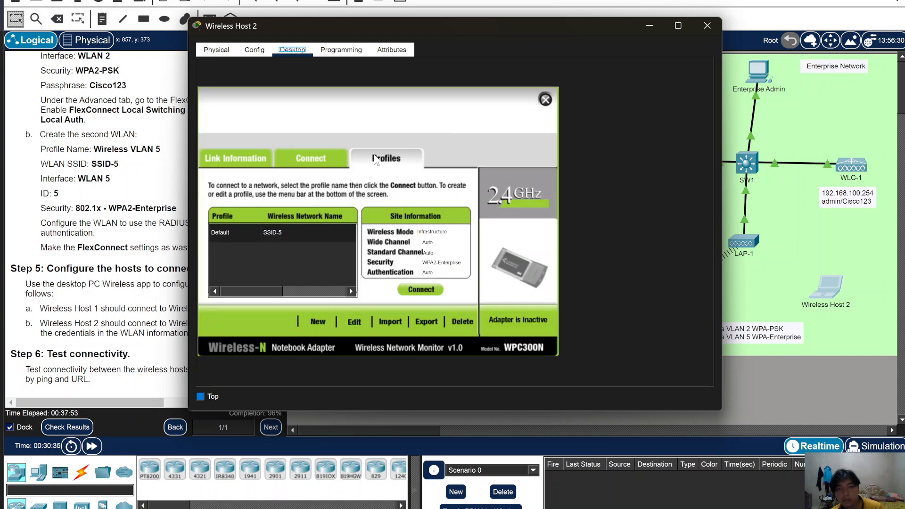
{"action": "left_click", "coordinate": [292, 234]}
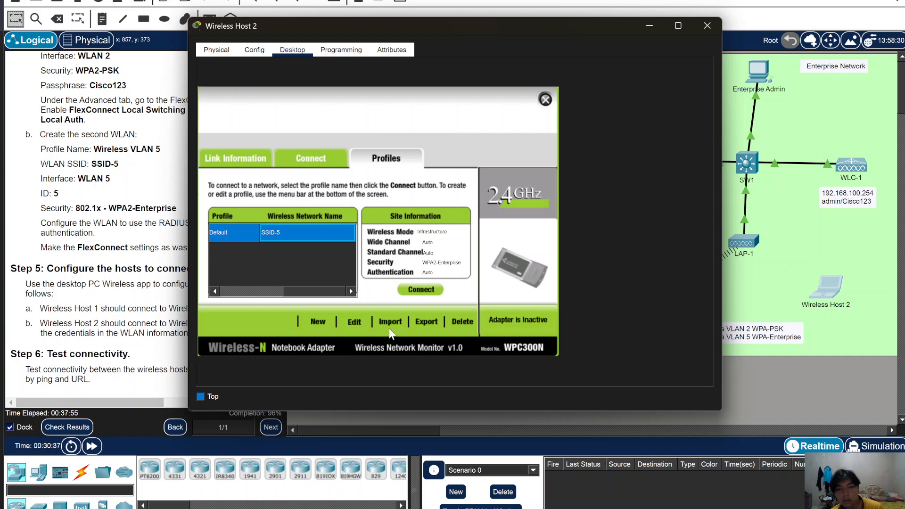
{"action": "left_click", "coordinate": [356, 324]}
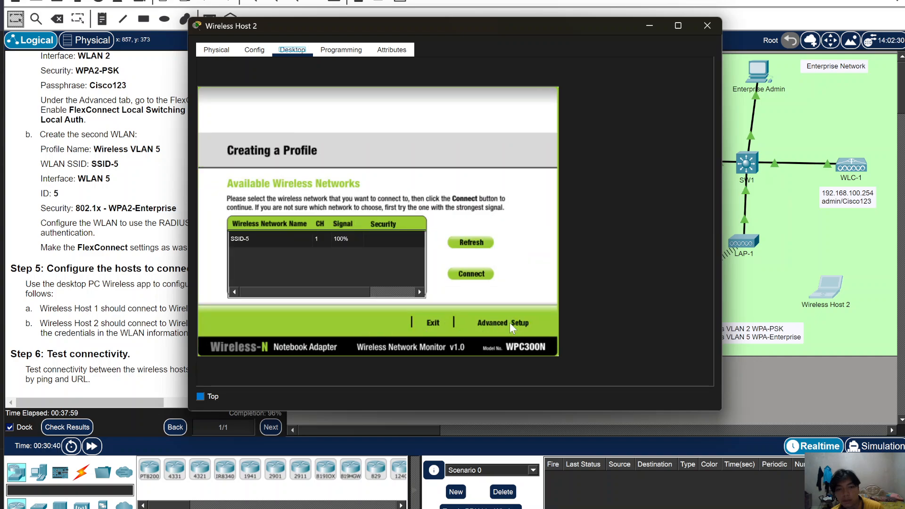
- Try connecting to SSID-5 directly, then back out of the pre-shared key prompt
{"action": "left_click", "coordinate": [307, 238]}
{"action": "left_click", "coordinate": [509, 324]}
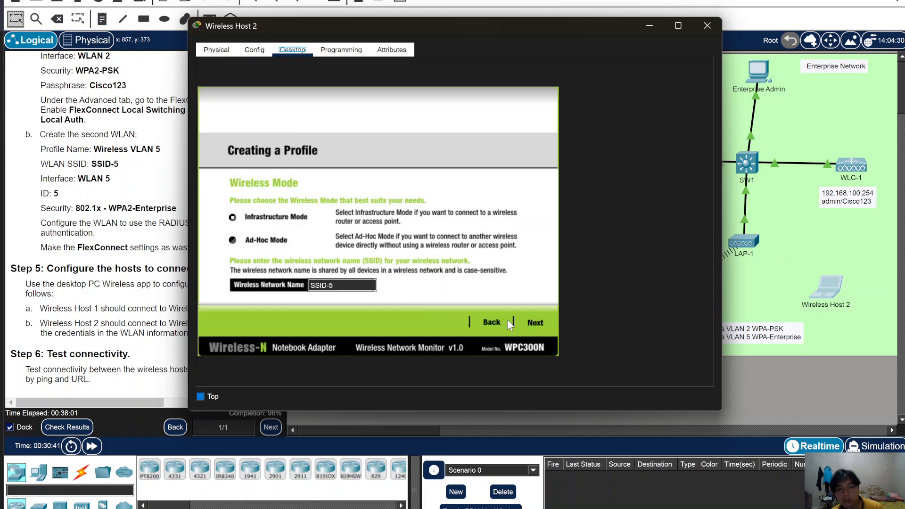
{"action": "left_click", "coordinate": [472, 324]}
{"action": "left_click", "coordinate": [369, 238]}
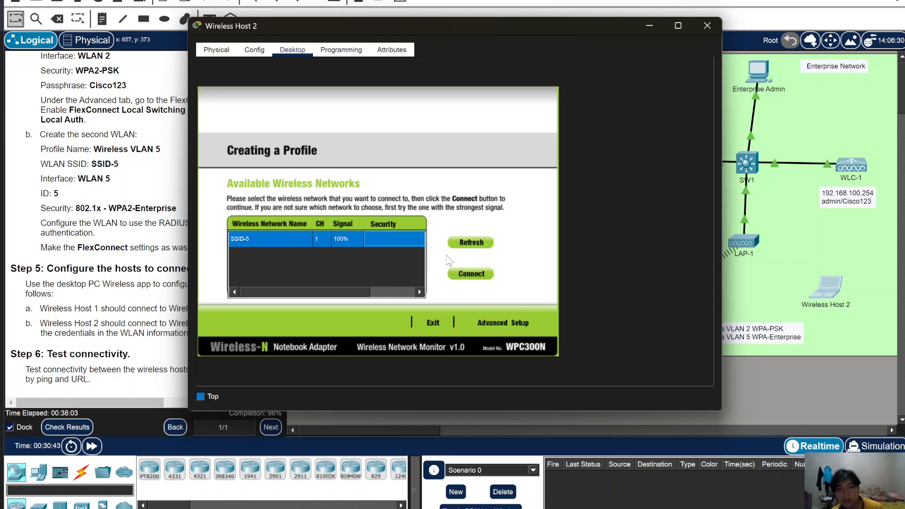
{"action": "left_click", "coordinate": [470, 274]}
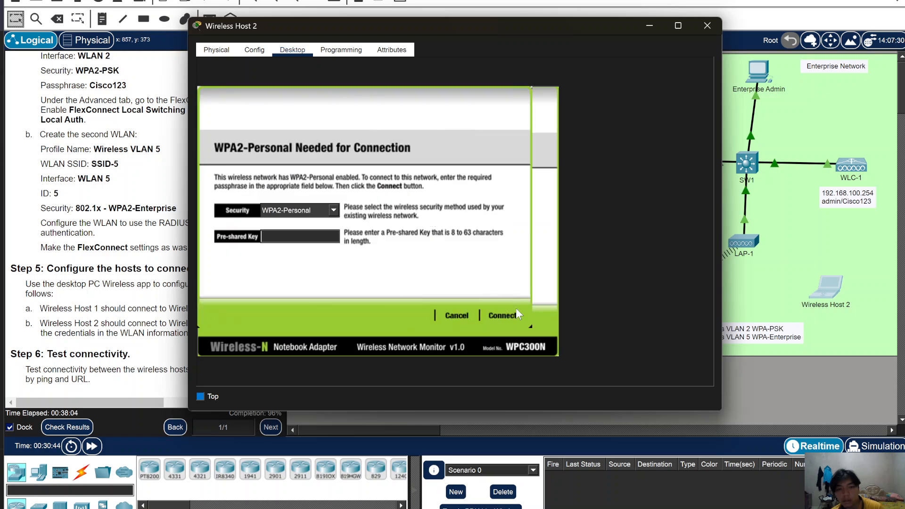
{"action": "left_click", "coordinate": [333, 210]}
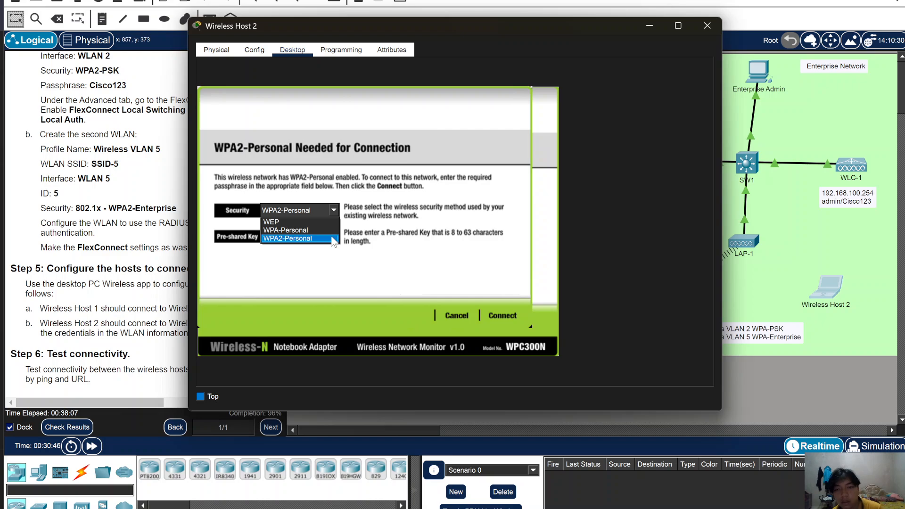
{"action": "left_click", "coordinate": [461, 315]}
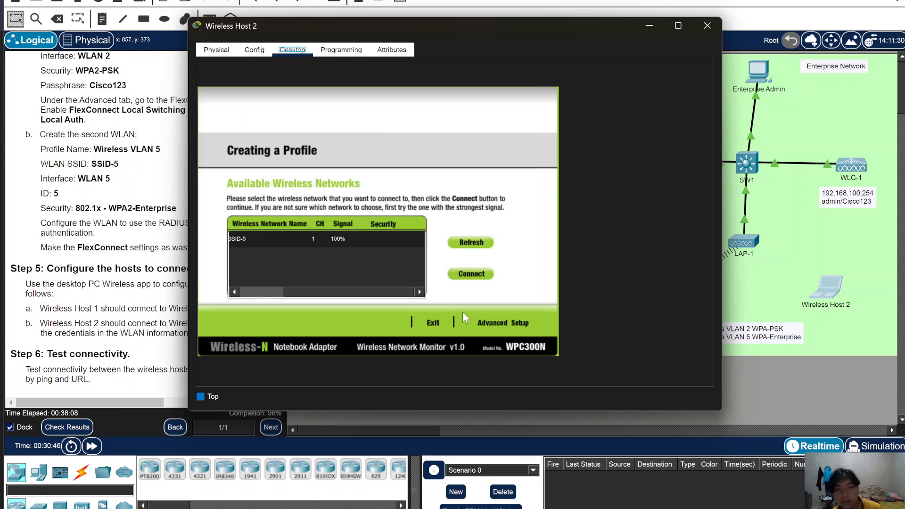
{"action": "left_click", "coordinate": [335, 245]}
- Build a custom SSID-5 profile in infrastructure mode with automatic network settings and WPA2-Enterprise security
{"action": "left_click", "coordinate": [485, 325]}
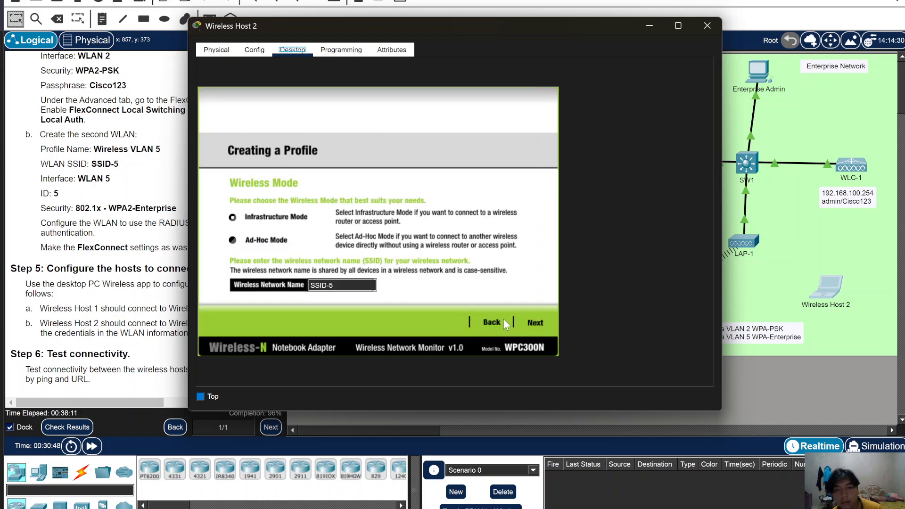
{"action": "left_click", "coordinate": [534, 323]}
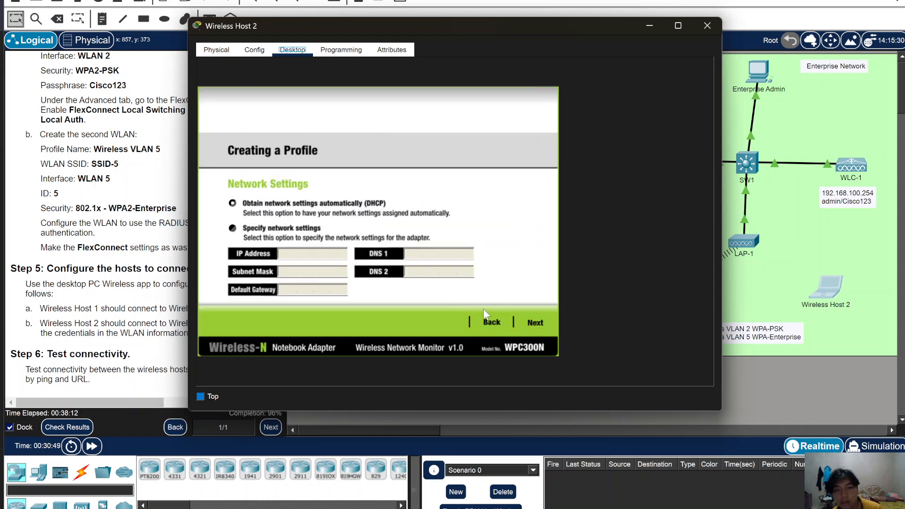
{"action": "left_click", "coordinate": [534, 322]}
{"action": "left_click", "coordinate": [307, 206]}
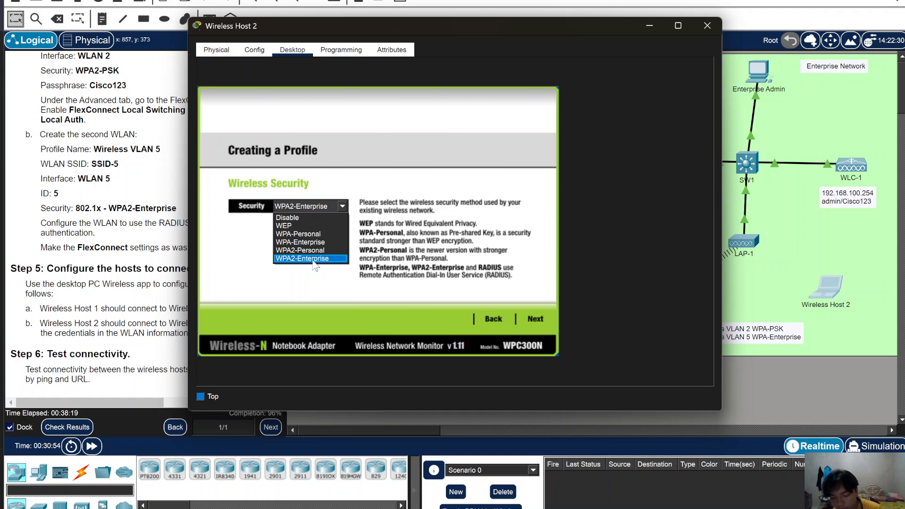
{"action": "left_click", "coordinate": [313, 259]}
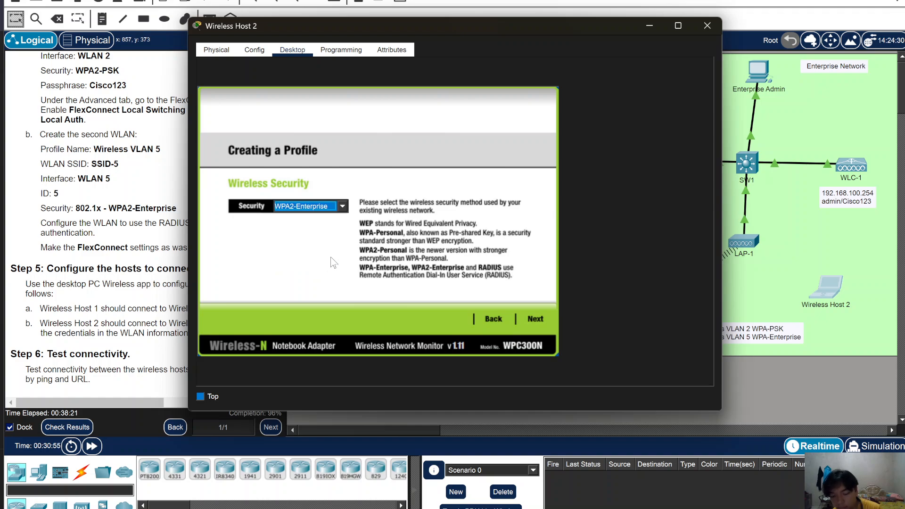
{"action": "left_click", "coordinate": [530, 319]}
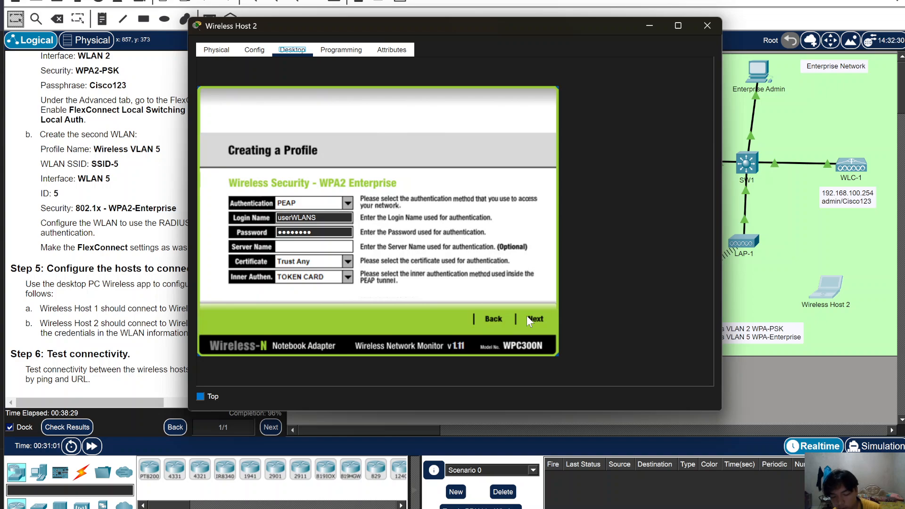
- Change the login name's last character to 5, enter the corrected password, save the profile and connect
{"action": "left_click", "coordinate": [323, 217]}
{"action": "key", "text": "BackSpace"}
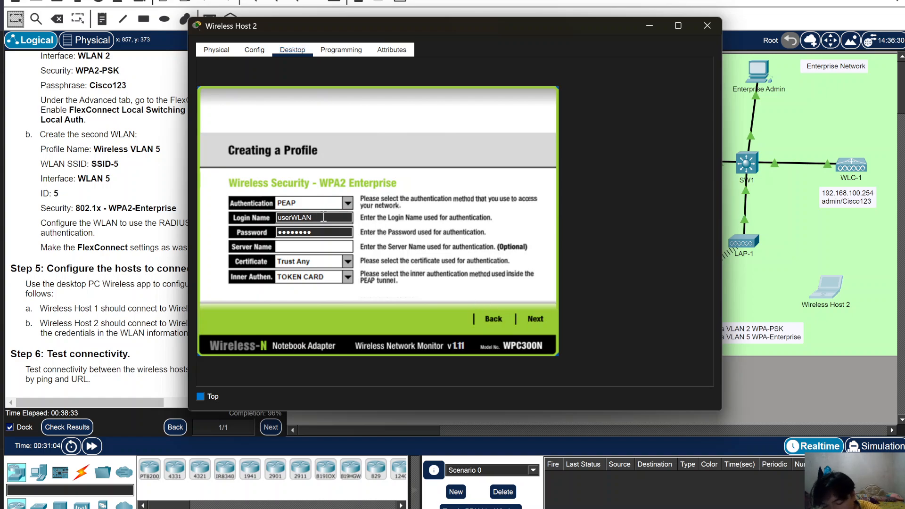
{"action": "type", "text": "5"}
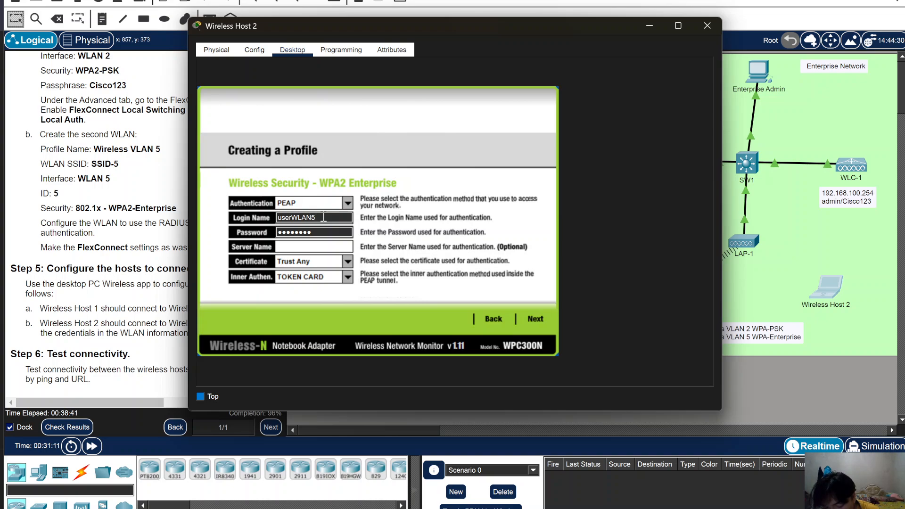
{"action": "left_click", "coordinate": [334, 235]}
{"action": "key", "text": "ctrl+BackSpace"}
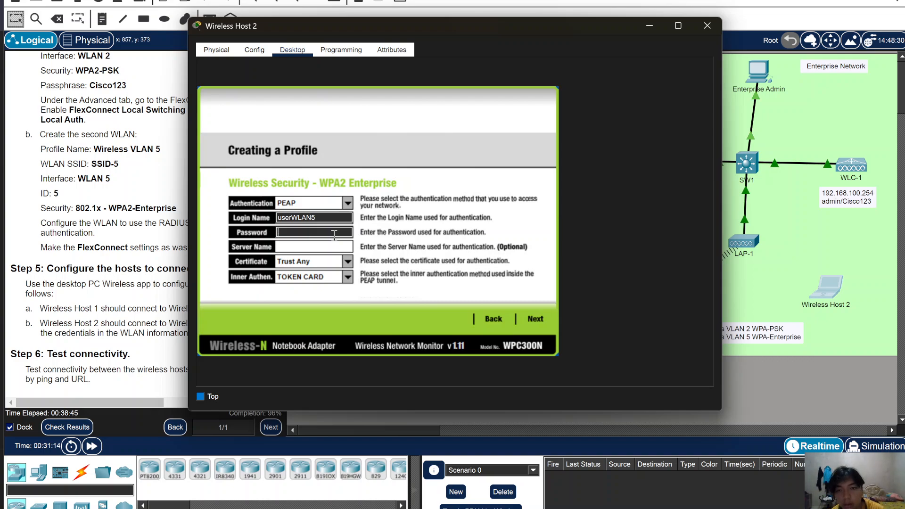
{"action": "type", "text": "Cisco123"}
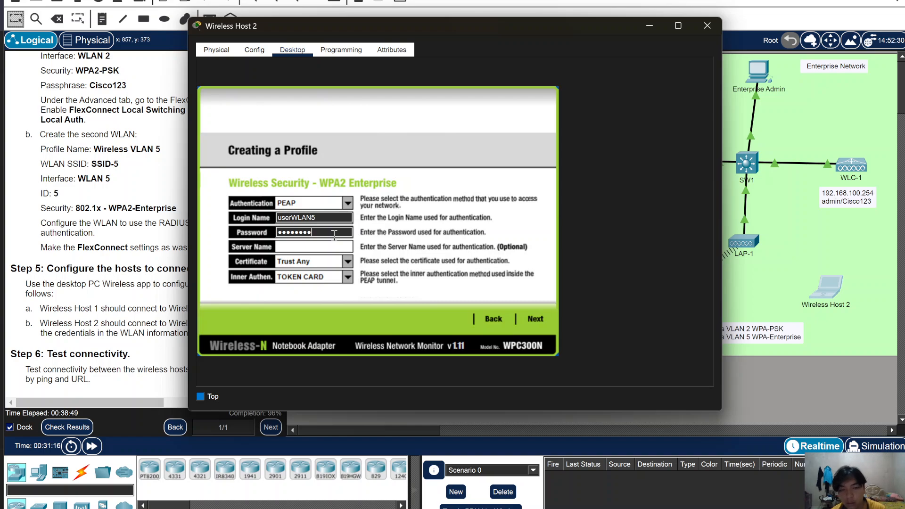
{"action": "left_click", "coordinate": [531, 320]}
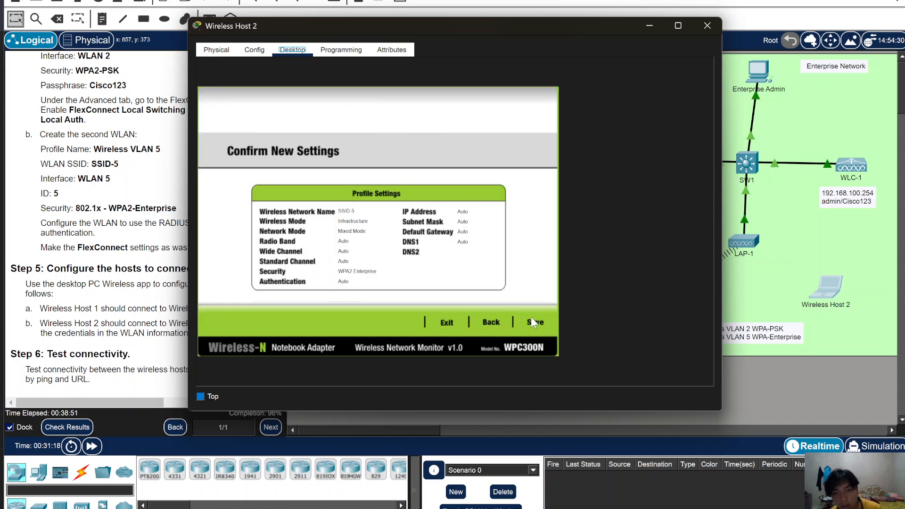
{"action": "left_click", "coordinate": [532, 324]}
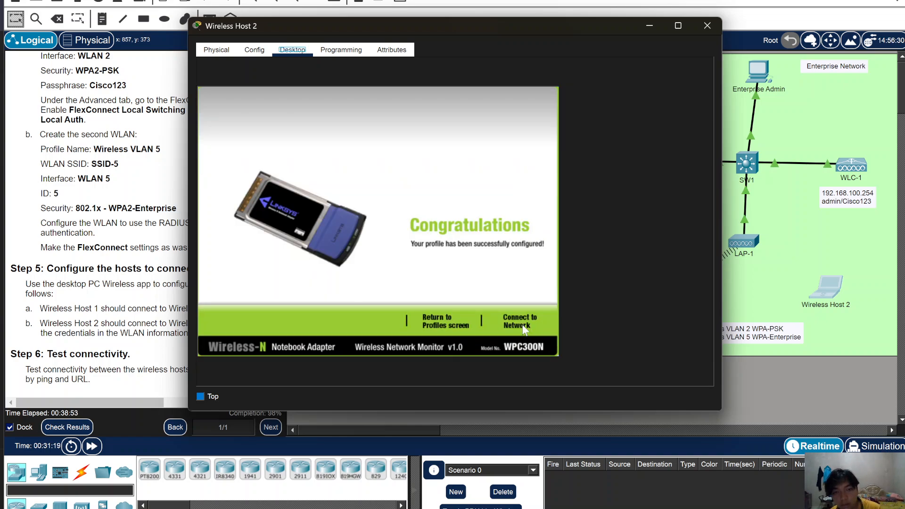
{"action": "left_click", "coordinate": [524, 327]}
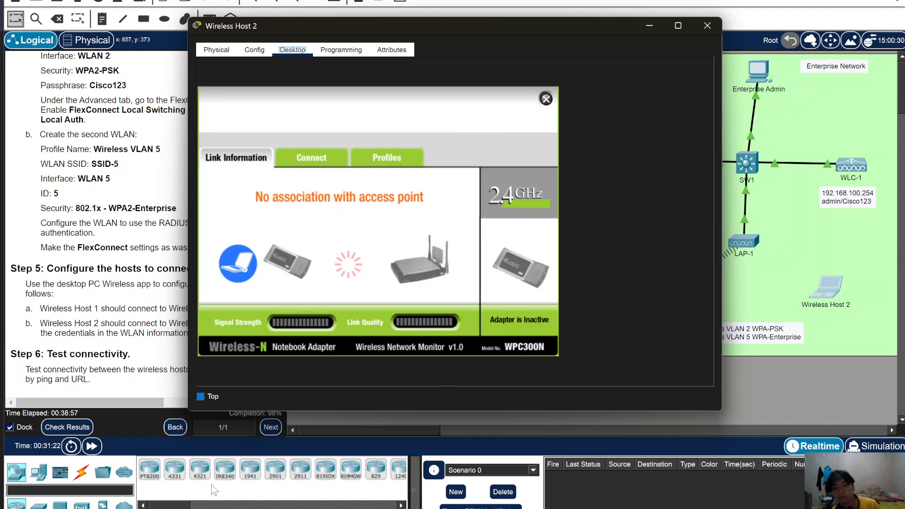
- Close Wireless Host 2 and review the activity's assessment items at 98% completion
{"action": "left_click", "coordinate": [67, 429]}
{"action": "left_click", "coordinate": [68, 429]}
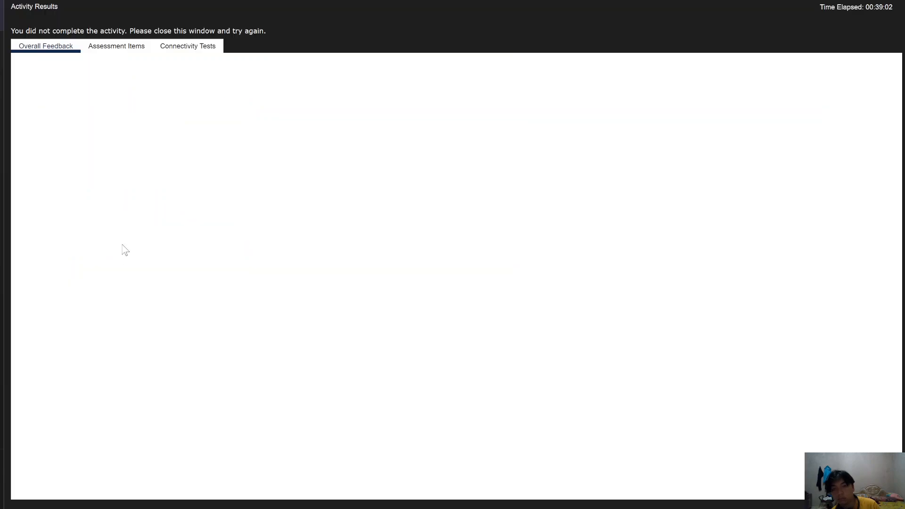
{"action": "left_click", "coordinate": [118, 47]}
{"action": "scroll", "coordinate": [161, 296], "scroll_direction": "down", "scroll_amount": 5}
{"action": "scroll", "coordinate": [161, 295], "scroll_direction": "down", "scroll_amount": 10}
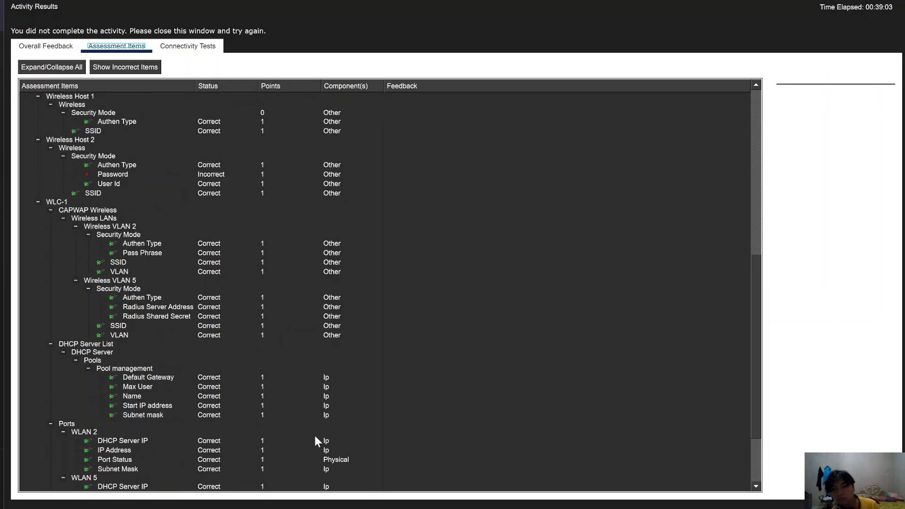
{"action": "left_click", "coordinate": [455, 507]}
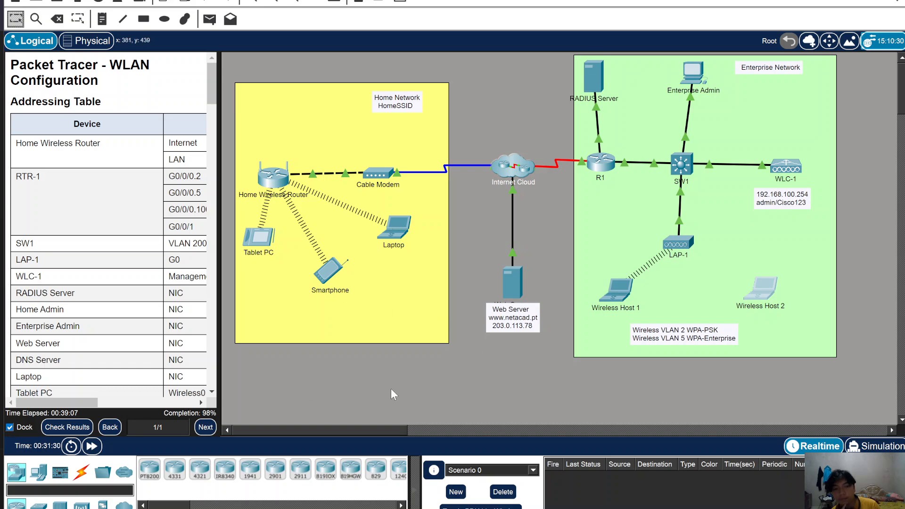
- Fast-forward the simulation and inspect WLAN 5 on the controller from the Enterprise Admin PC
{"action": "left_click", "coordinate": [92, 446]}
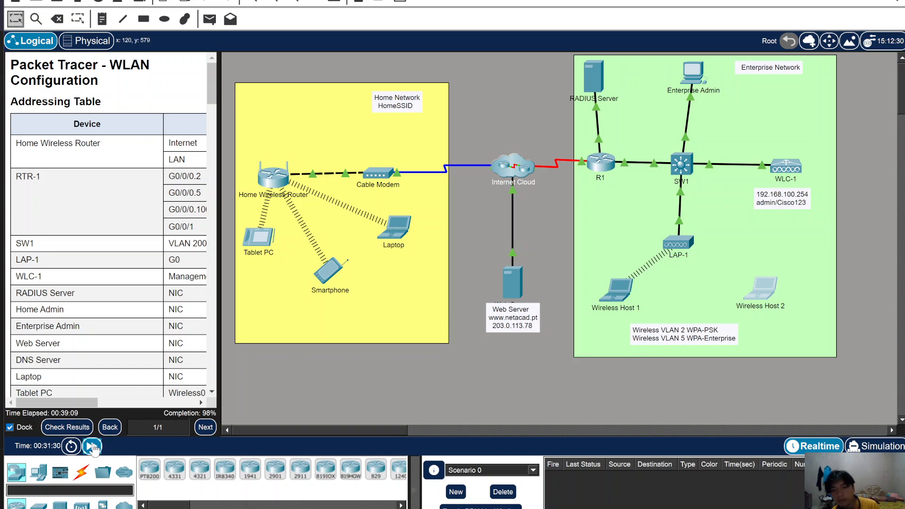
{"action": "left_click", "coordinate": [698, 199]}
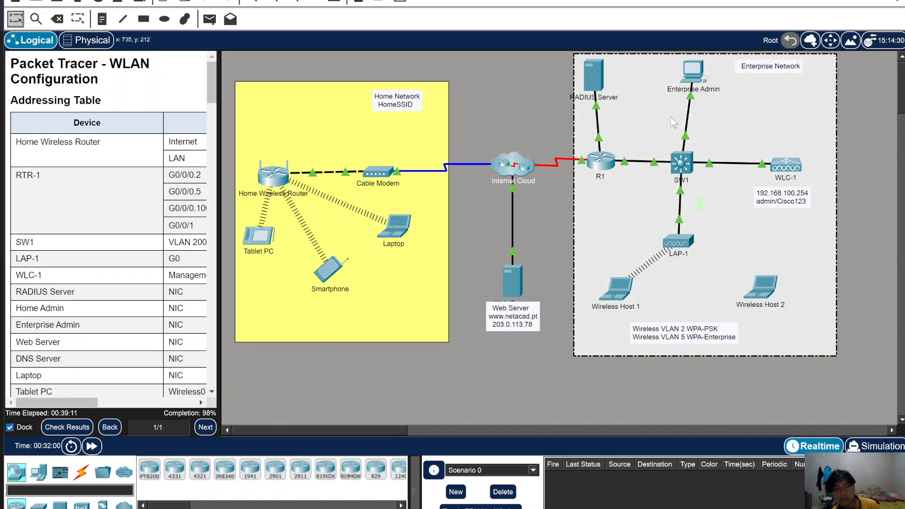
{"action": "left_click", "coordinate": [692, 71]}
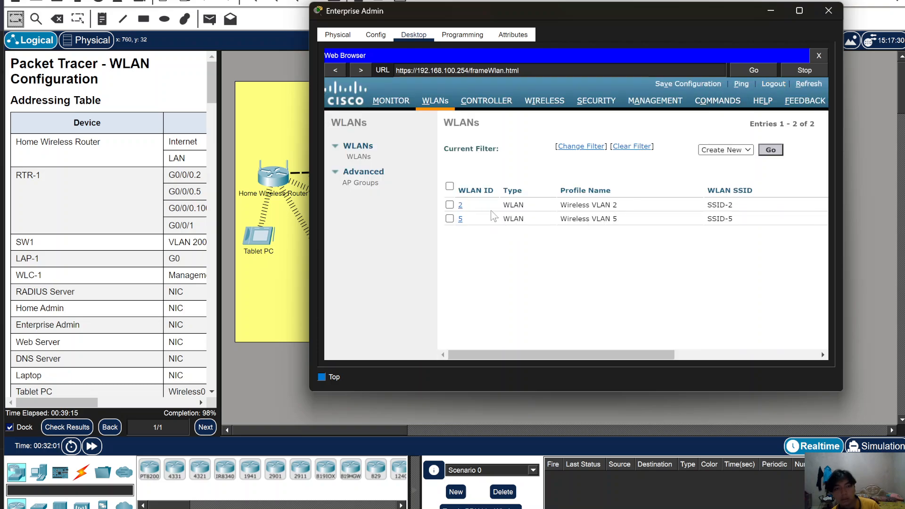
{"action": "left_click", "coordinate": [461, 220]}
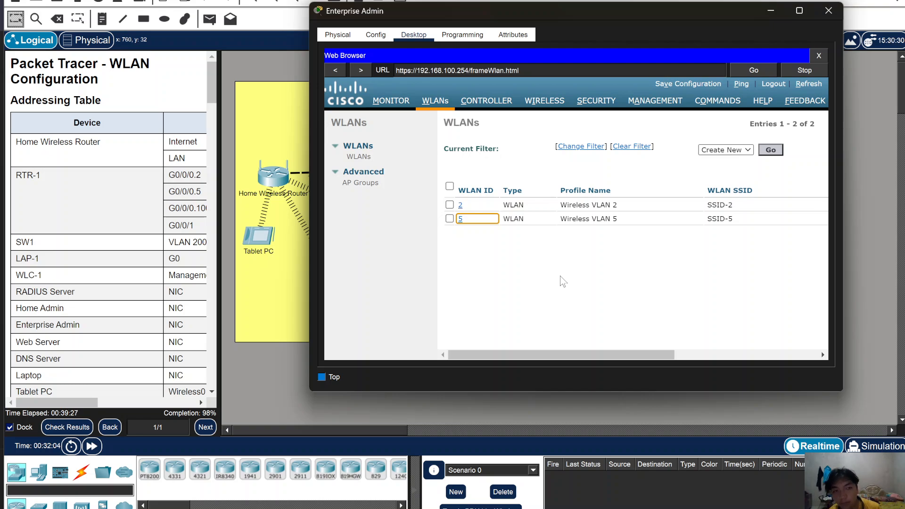
{"action": "left_click", "coordinate": [771, 10]}
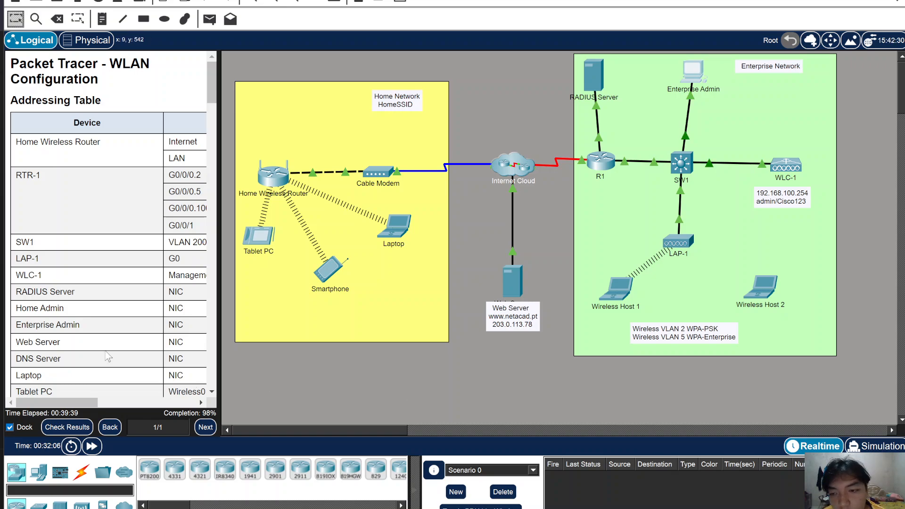
- Scroll down through the lab instructions and bring OBS Studio to the front
{"action": "scroll", "coordinate": [108, 357], "scroll_direction": "down", "scroll_amount": 20}
{"action": "scroll", "coordinate": [111, 348], "scroll_direction": "down", "scroll_amount": 15}
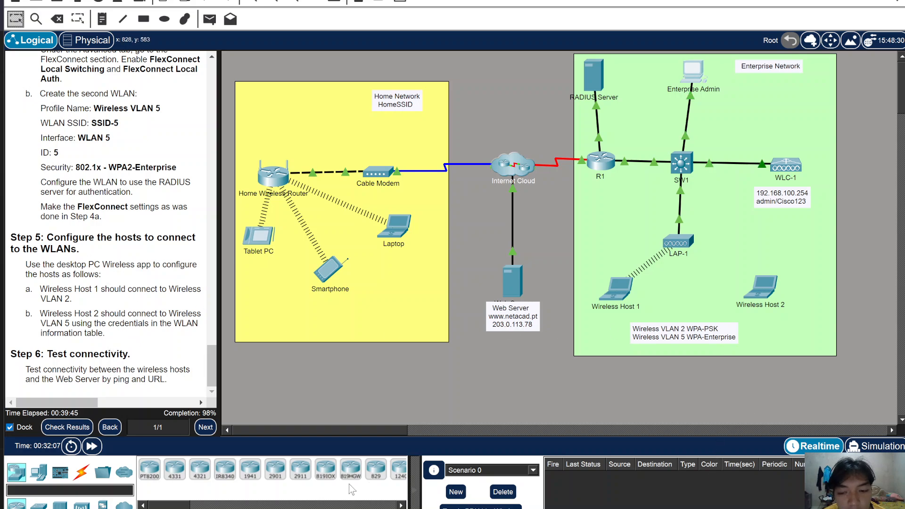
{"action": "mouse_move", "coordinate": [372, 508]}
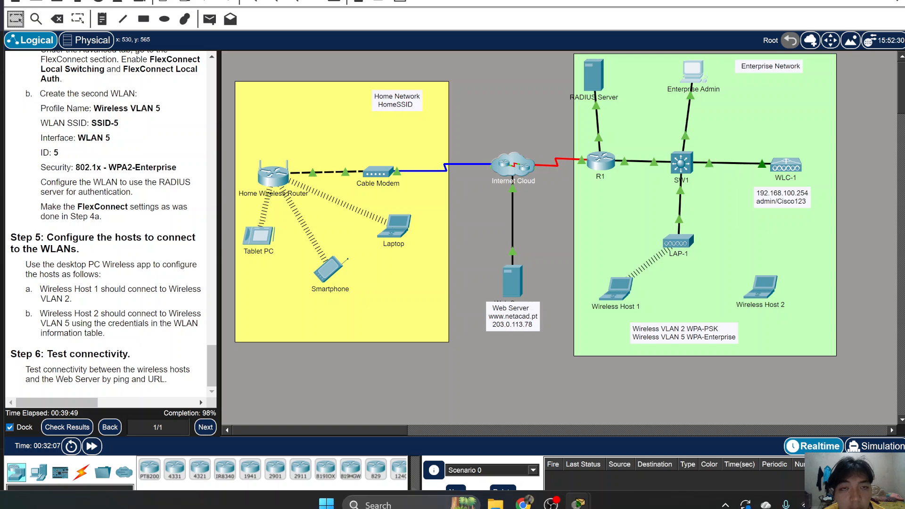
{"action": "left_click", "coordinate": [552, 507]}
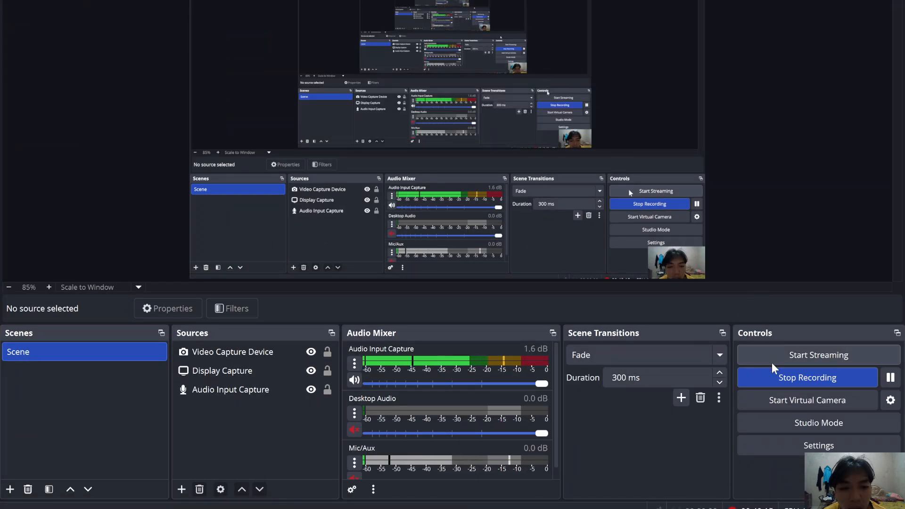